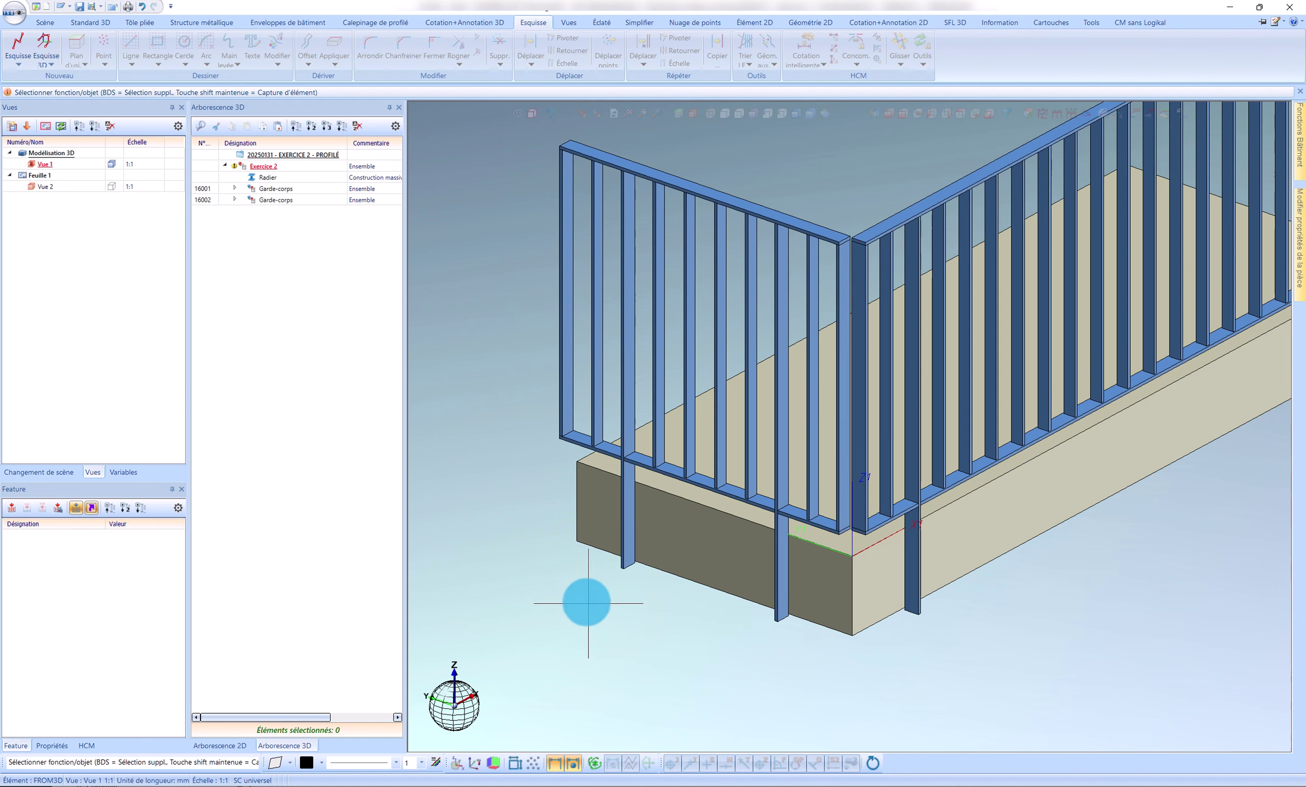
Start a new sketch on the slab's short end face, behind the railing posts
{"action": "scroll", "coordinate": [605, 513], "scroll_direction": "up", "scroll_amount": 6}
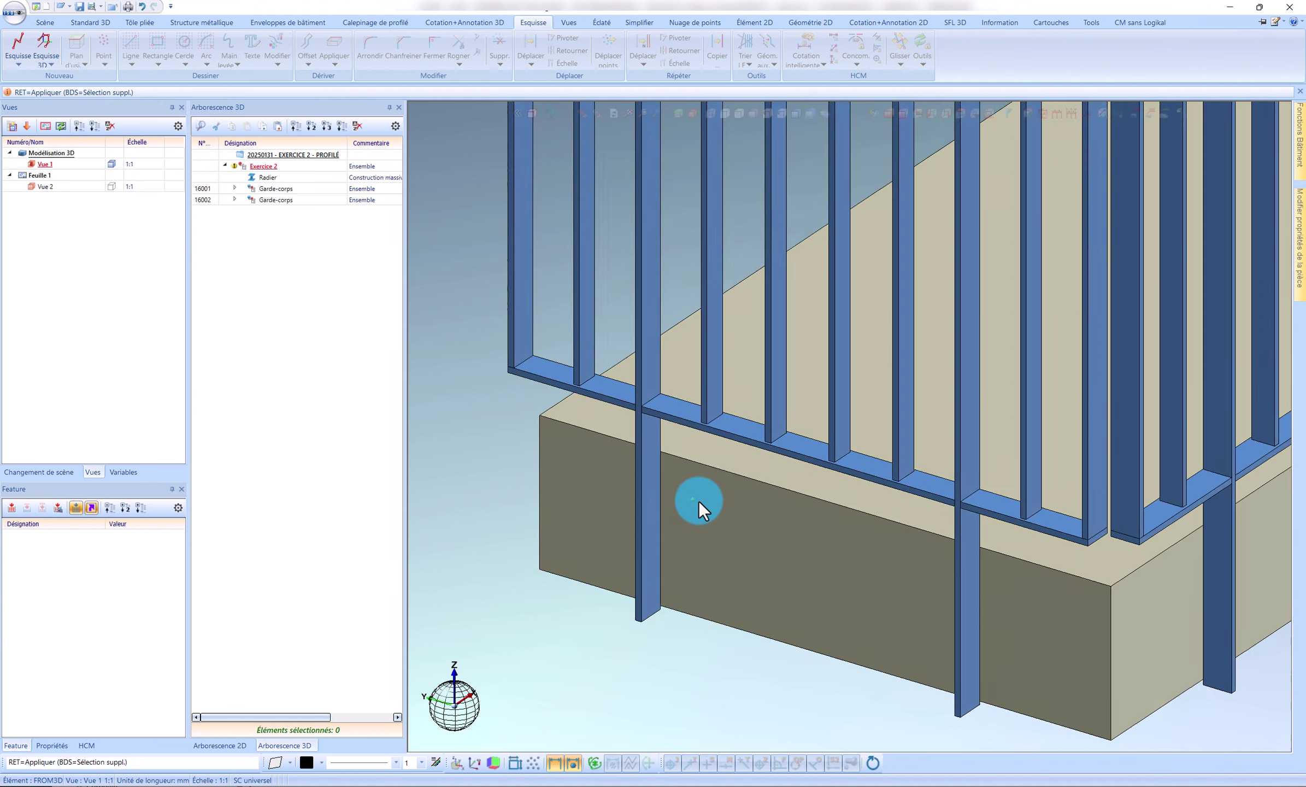
{"action": "left_click", "coordinate": [705, 503]}
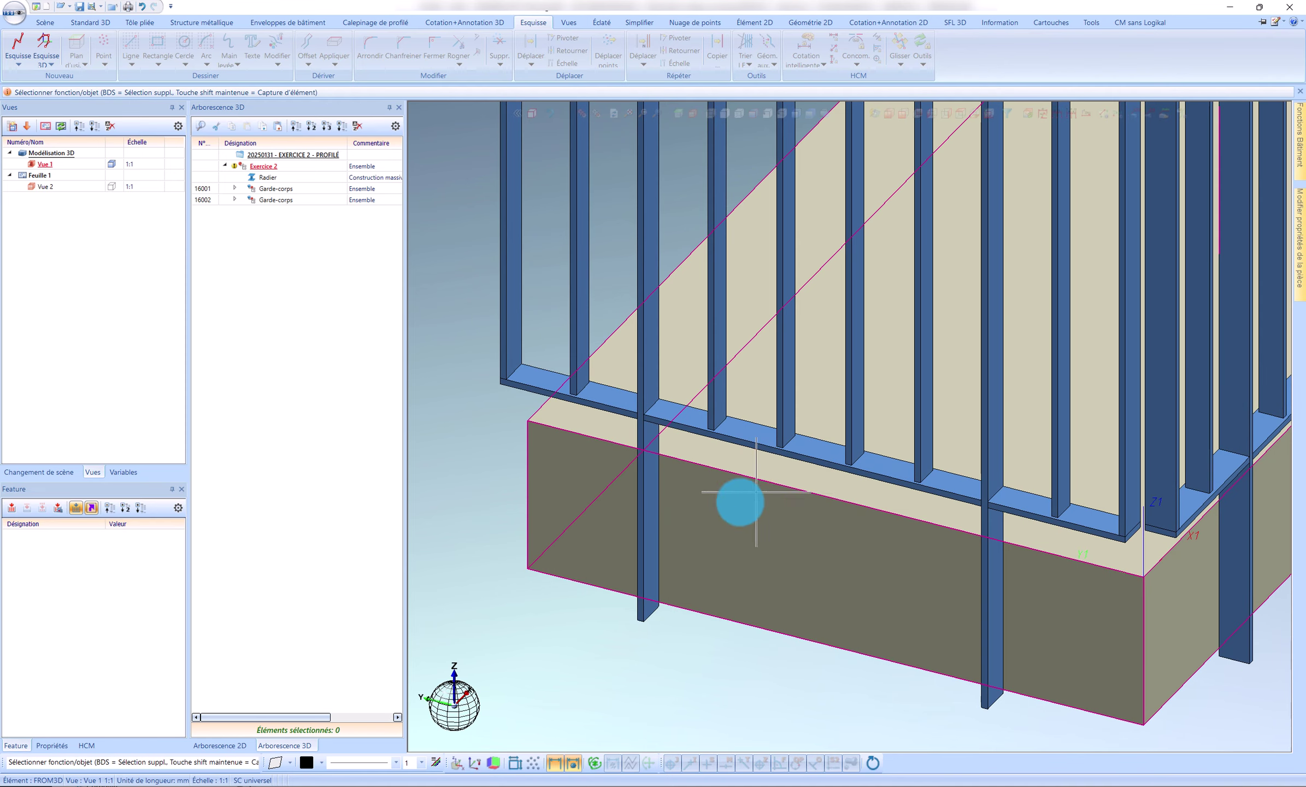
{"action": "scroll", "coordinate": [738, 501], "scroll_direction": "down", "scroll_amount": 5}
{"action": "scroll", "coordinate": [678, 542], "scroll_direction": "up", "scroll_amount": 1}
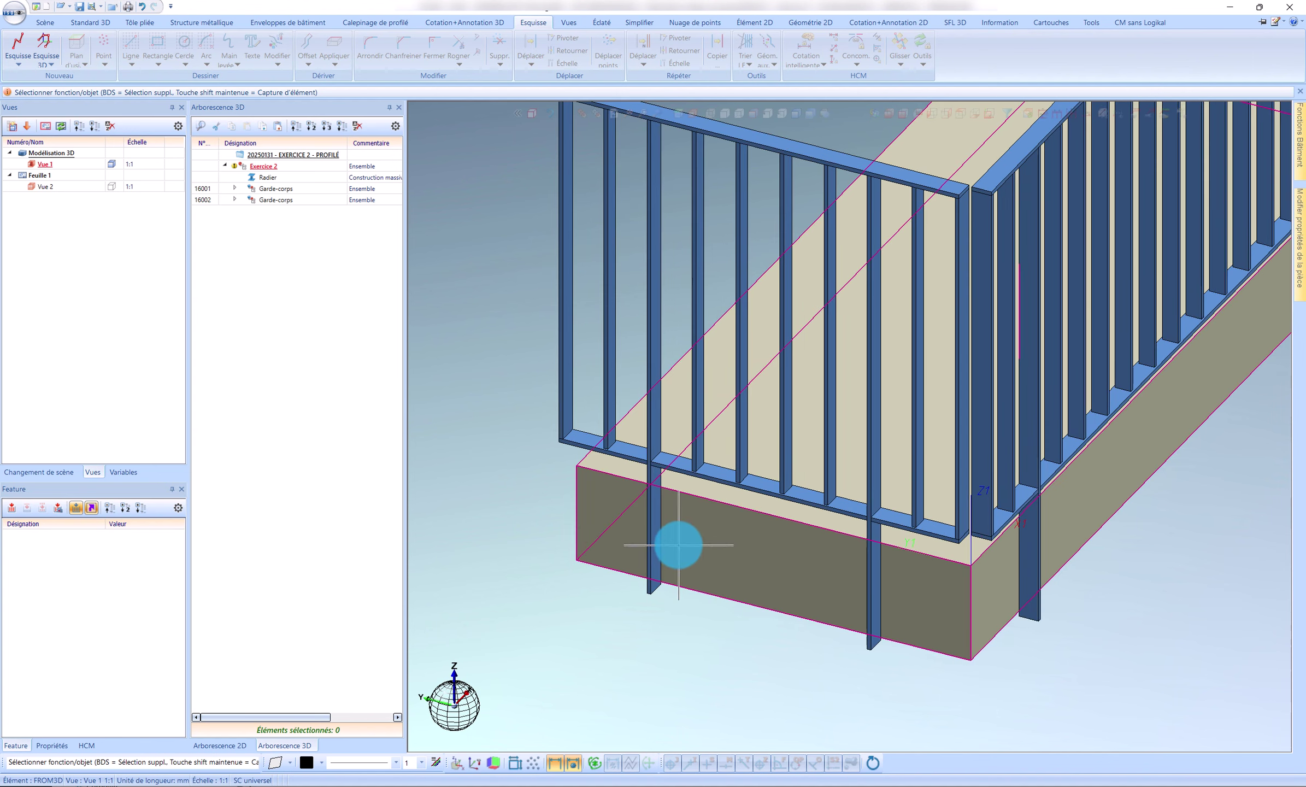
{"action": "scroll", "coordinate": [670, 559], "scroll_direction": "down", "scroll_amount": 1}
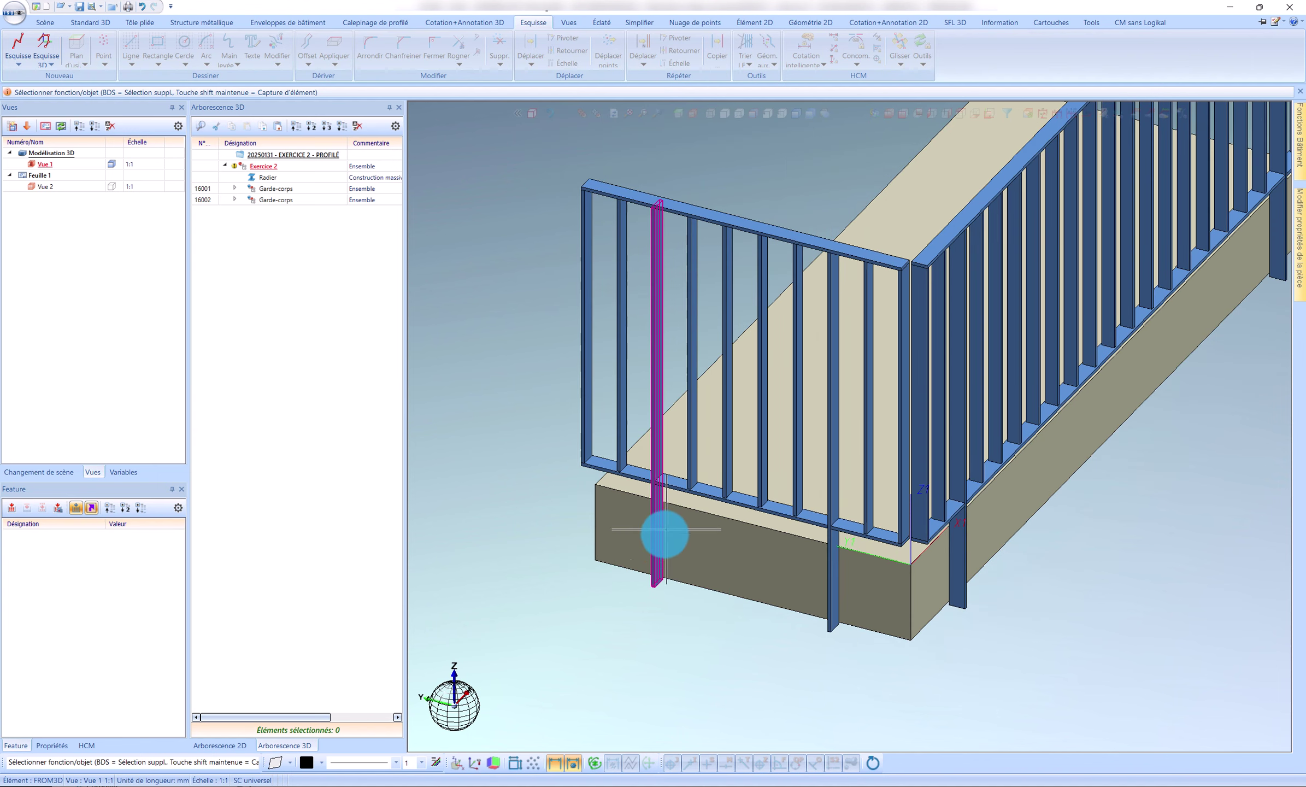
{"action": "scroll", "coordinate": [672, 558], "scroll_direction": "down", "scroll_amount": 3}
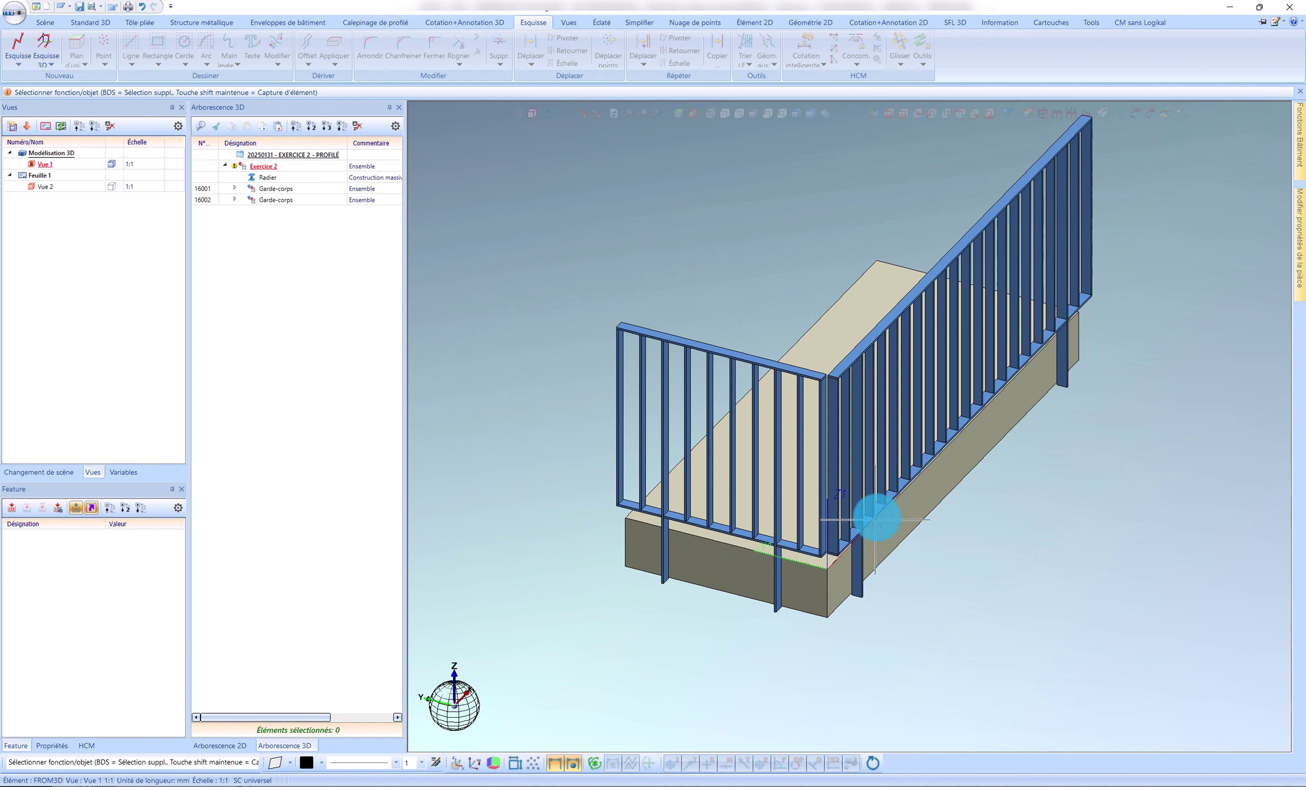
{"action": "scroll", "coordinate": [714, 596], "scroll_direction": "up", "scroll_amount": 2}
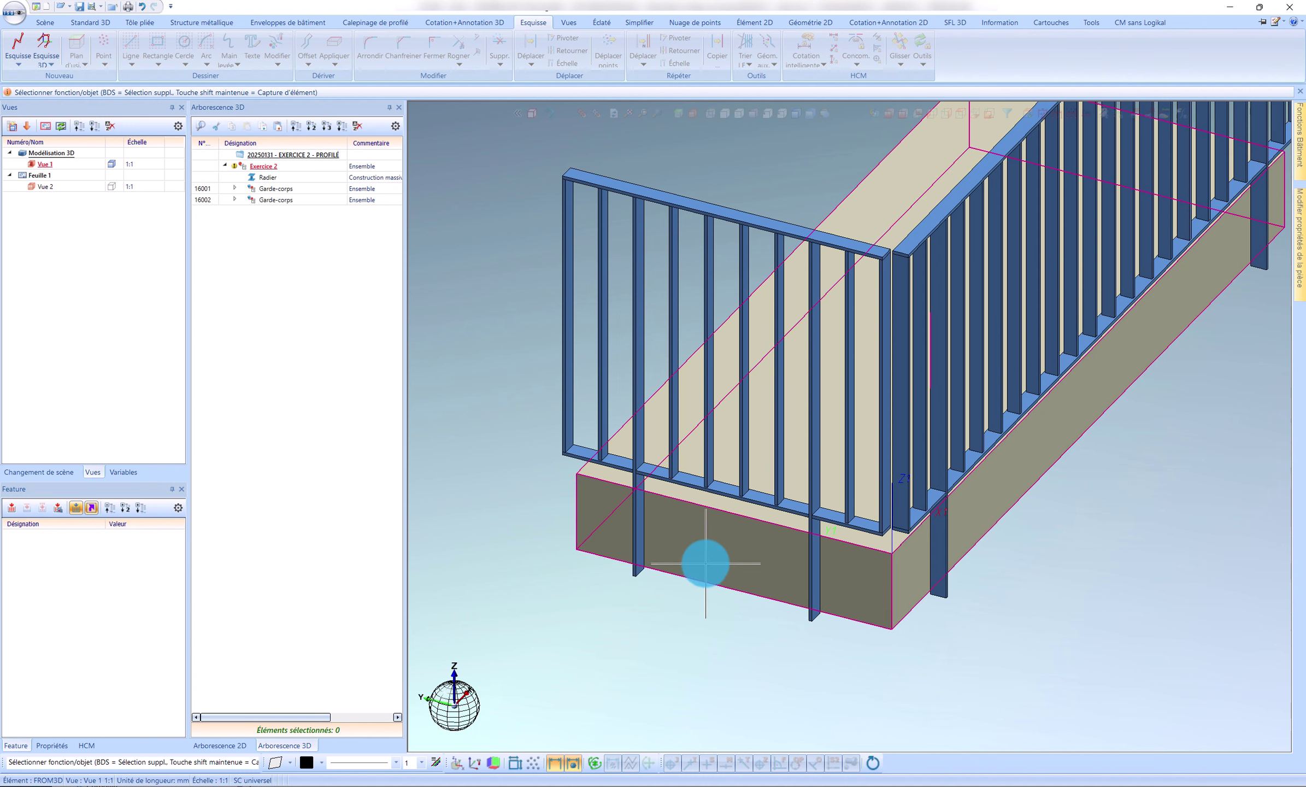
{"action": "left_click", "coordinate": [21, 53]}
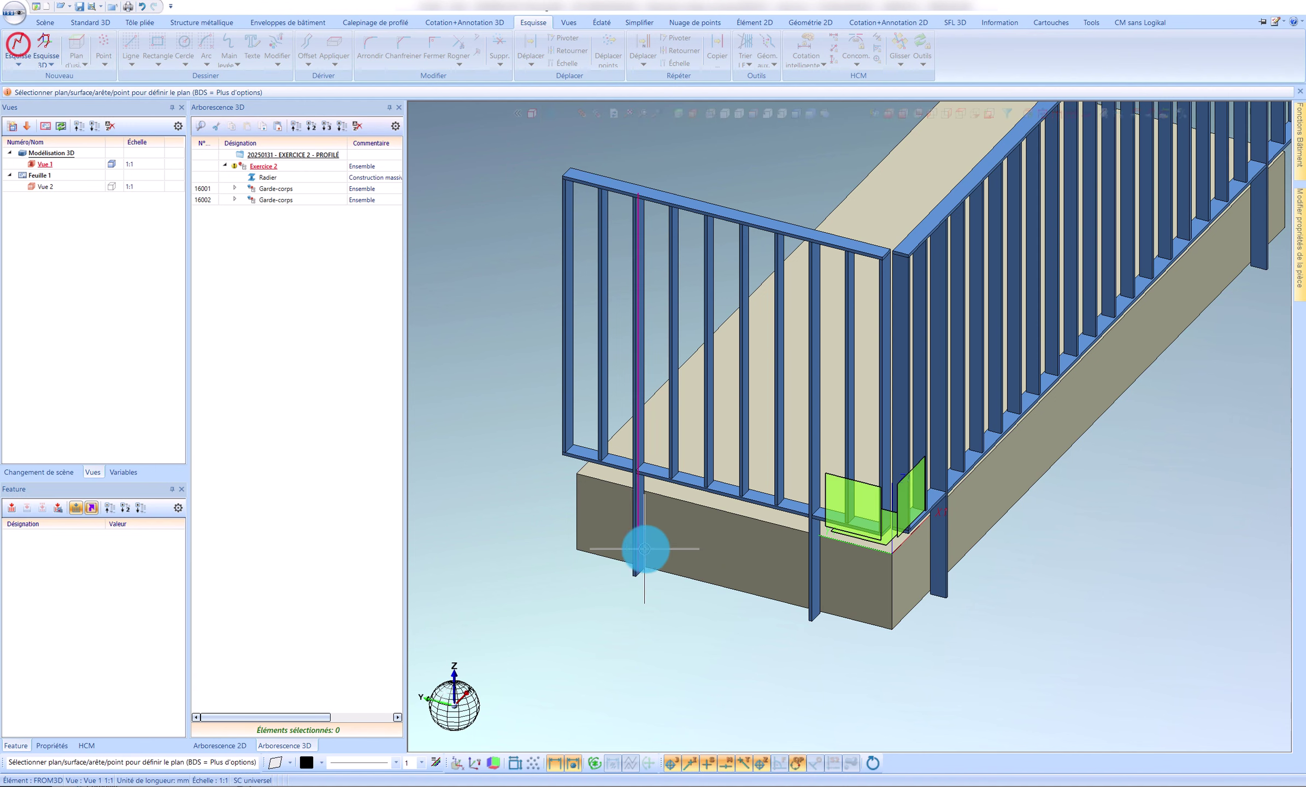
{"action": "left_click", "coordinate": [647, 542]}
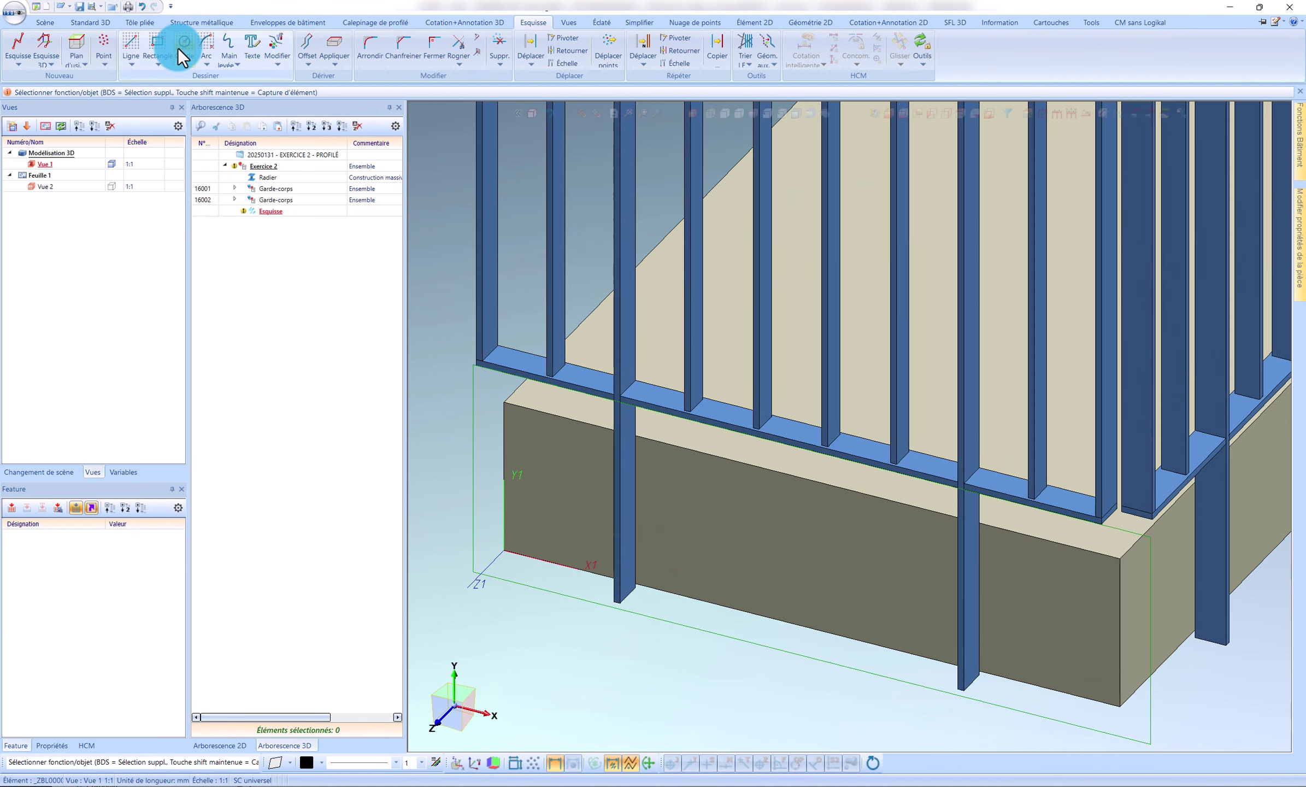
Add the first railing post's vertical edge to the sketch as a line
{"action": "left_click", "coordinate": [329, 40]}
{"action": "scroll", "coordinate": [641, 548], "scroll_direction": "up", "scroll_amount": 4}
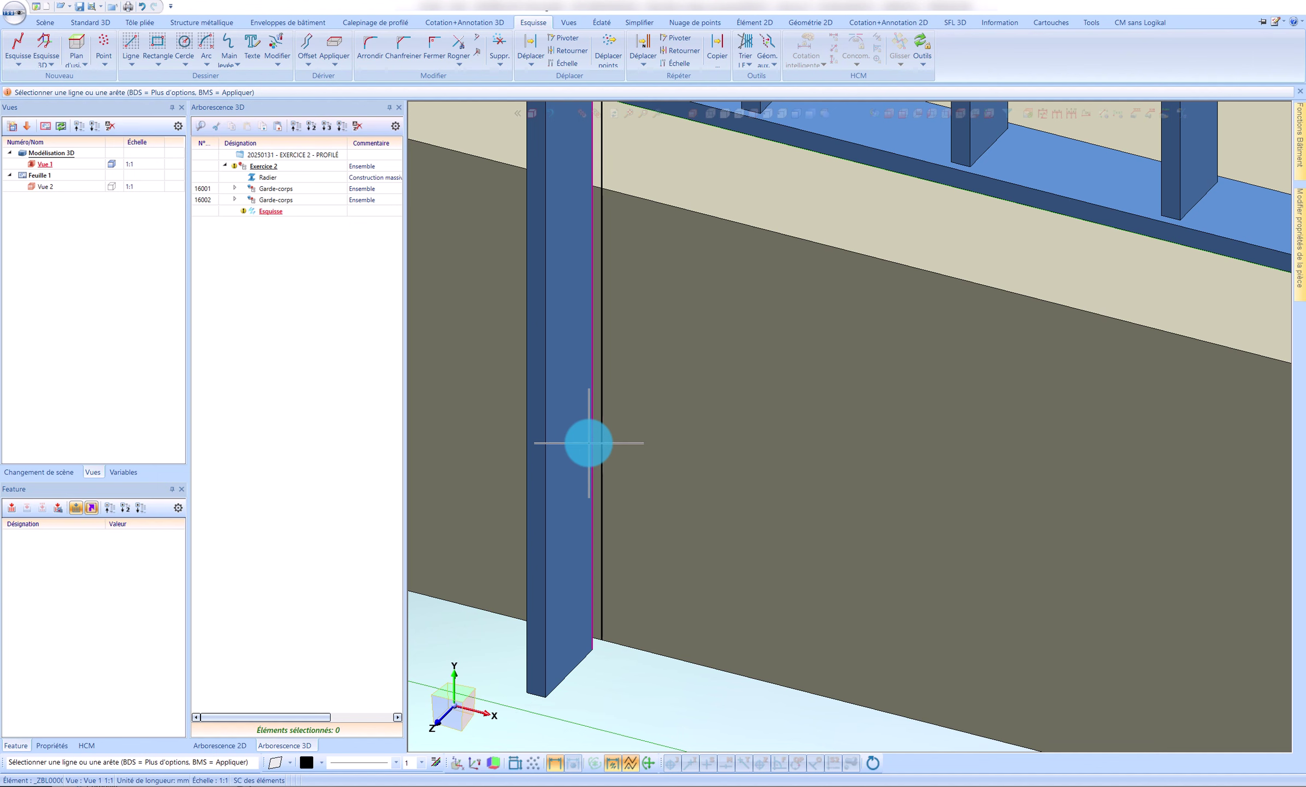
{"action": "middle_click_drag", "start_coordinate": [589, 443], "coordinate": [660, 444]}
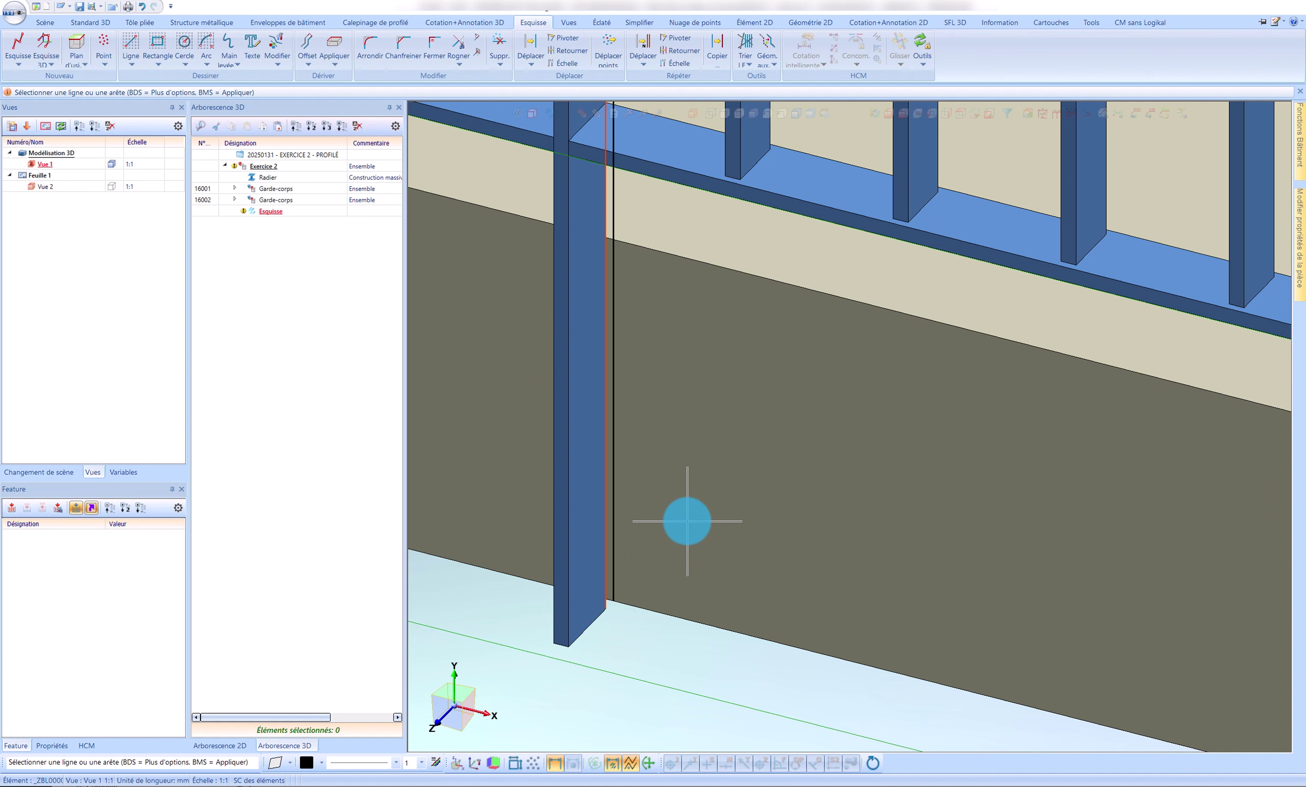
{"action": "left_click", "coordinate": [605, 520]}
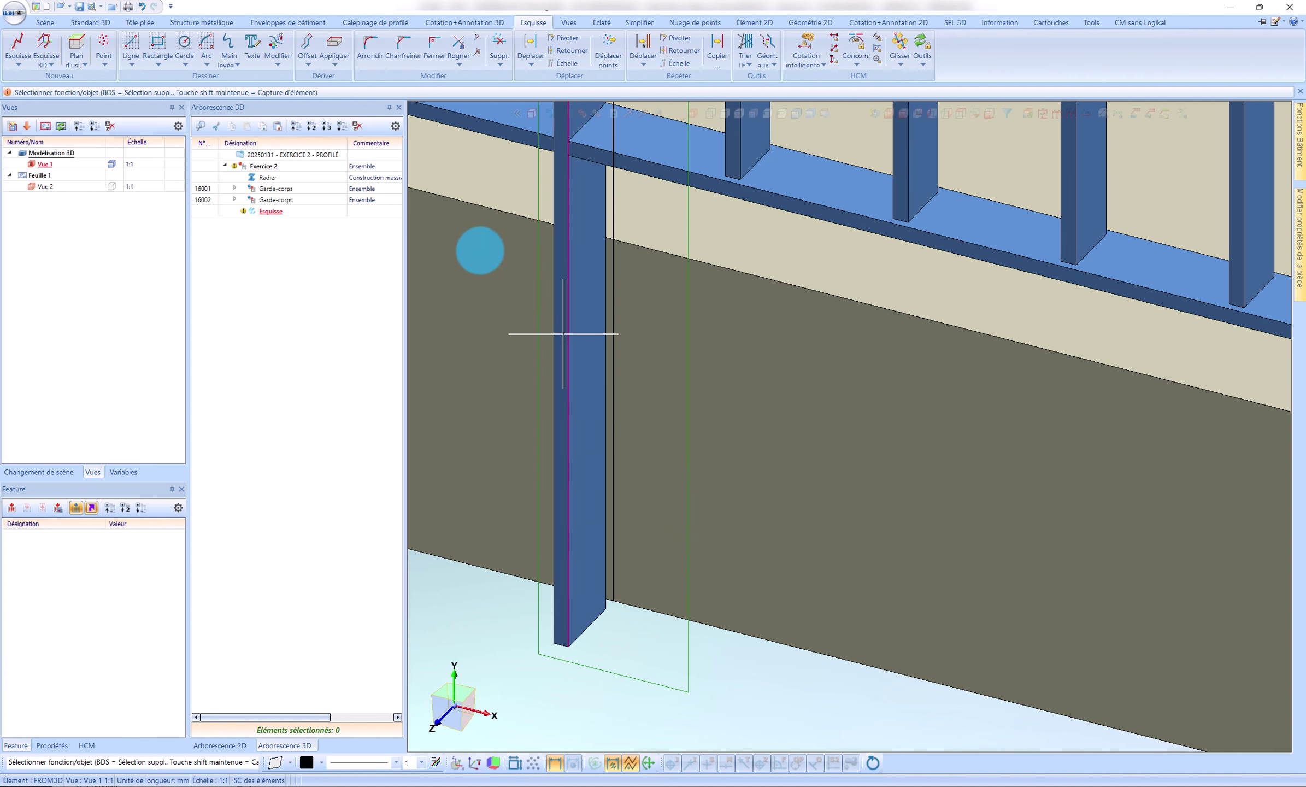
Offset the bottom and top edges of the slab's end face inward to add two parallel sketch lines
{"action": "left_click", "coordinate": [304, 47]}
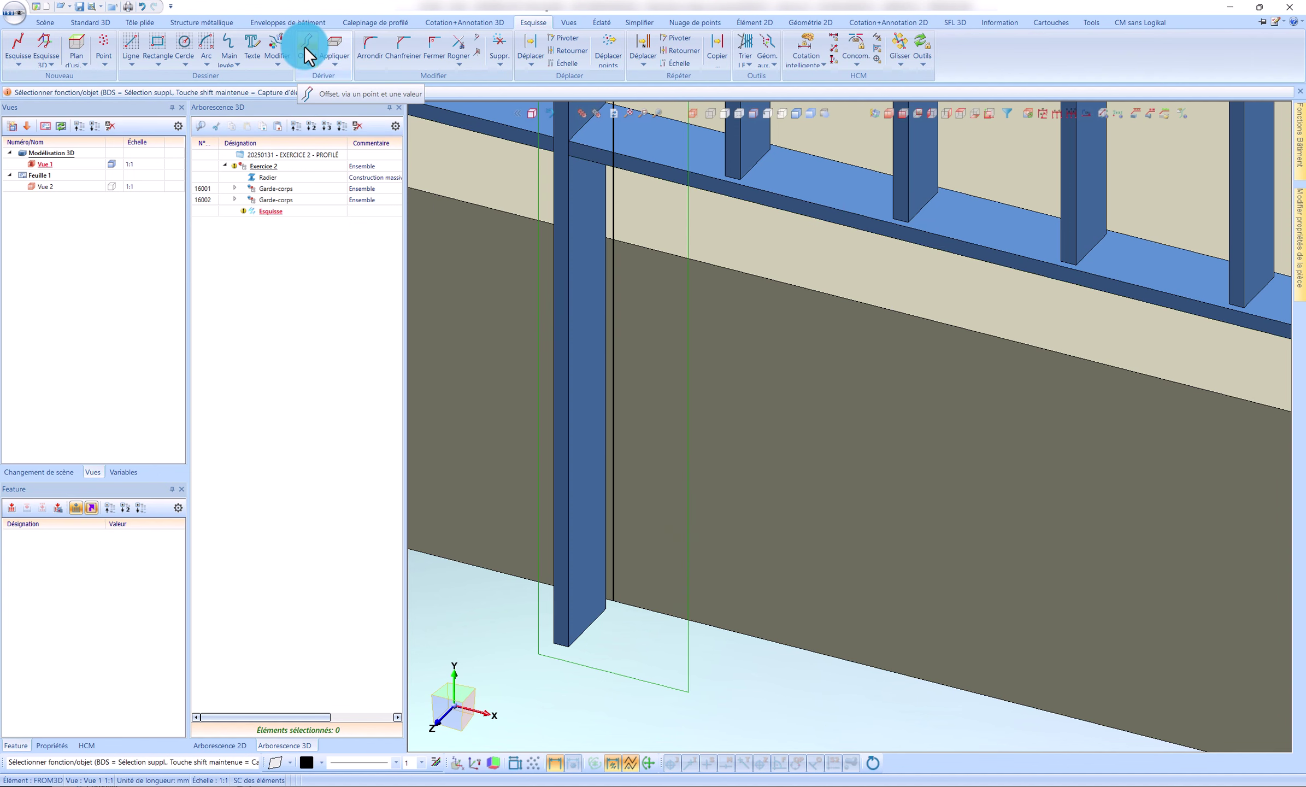
{"action": "left_click", "coordinate": [681, 613]}
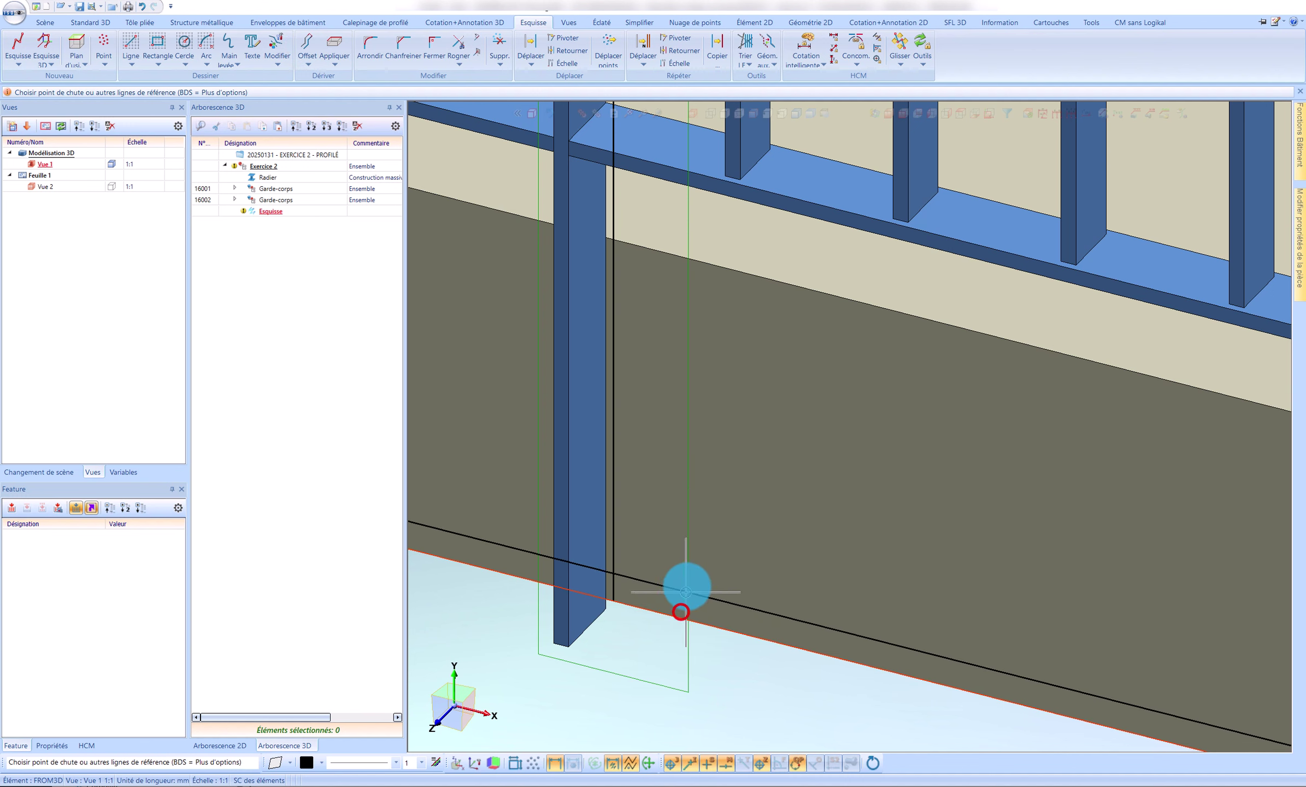
{"action": "left_click", "coordinate": [692, 546]}
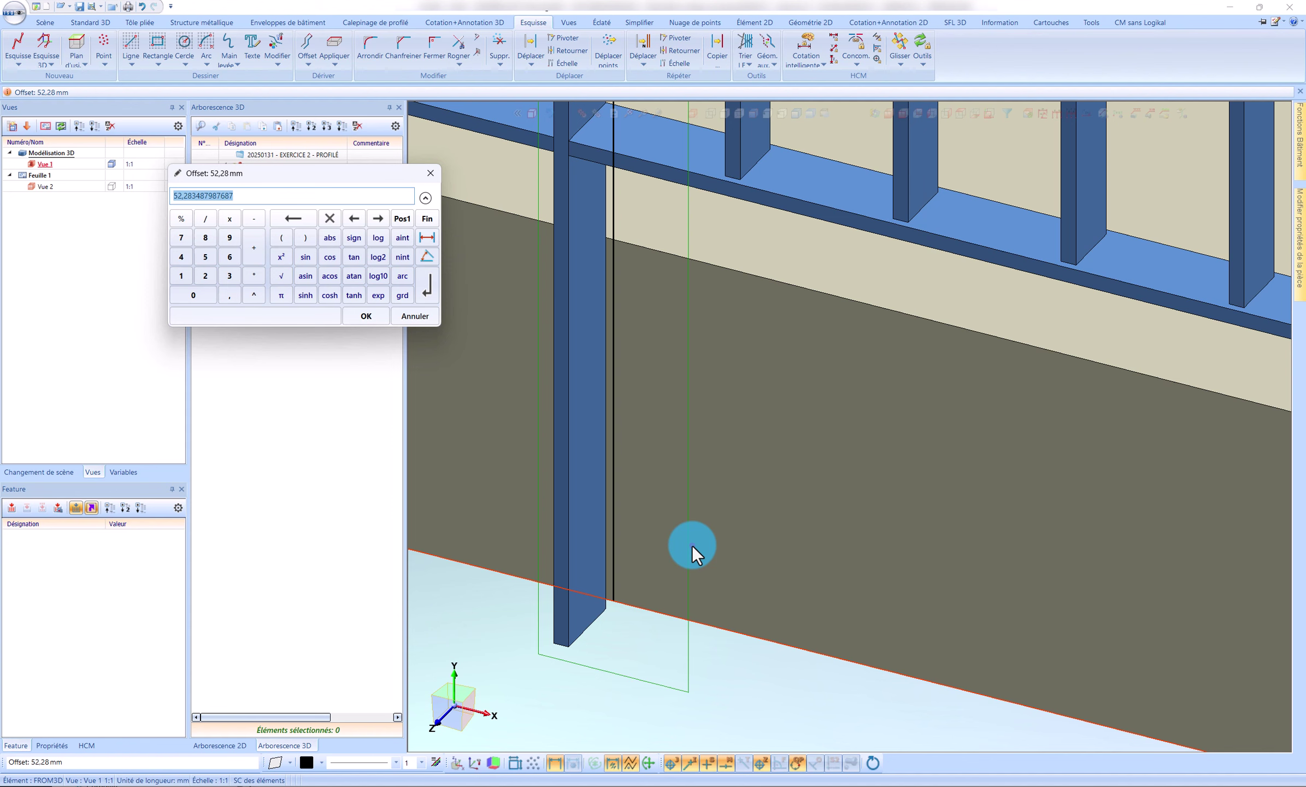
{"action": "key", "text": "Return"}
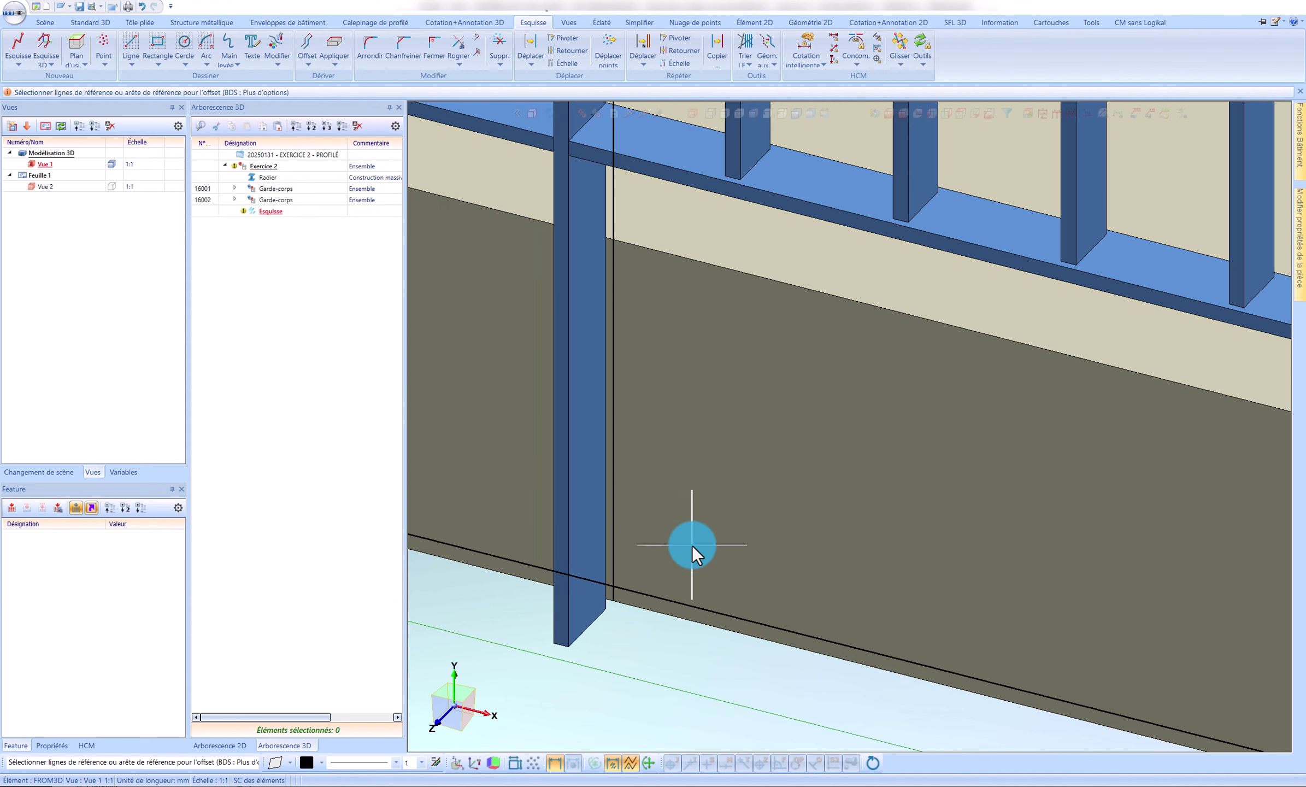
{"action": "left_click", "coordinate": [300, 35]}
{"action": "left_click", "coordinate": [697, 261]}
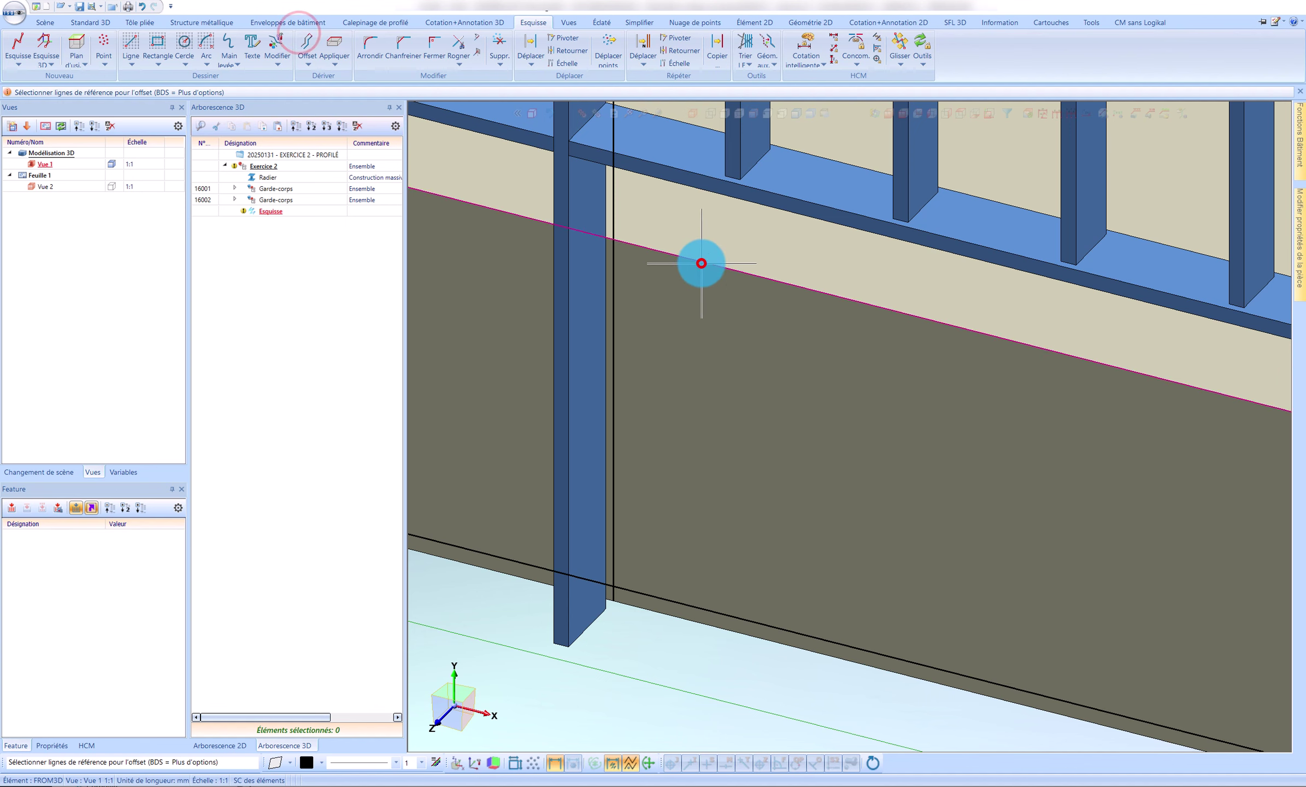
{"action": "left_click", "coordinate": [689, 339]}
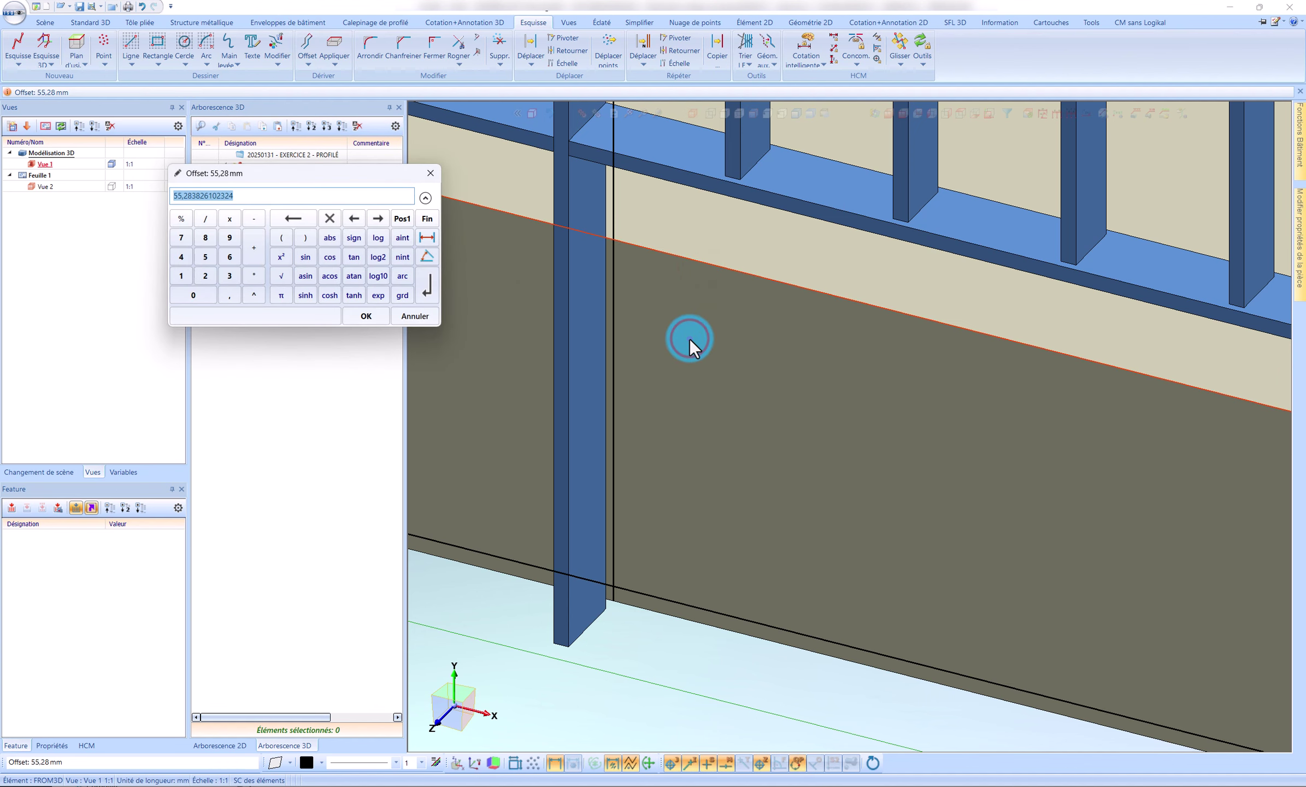
{"action": "key", "text": "Return"}
Offset the vertical sketch line 50 mm away from the post across the slab face
{"action": "left_click", "coordinate": [297, 37]}
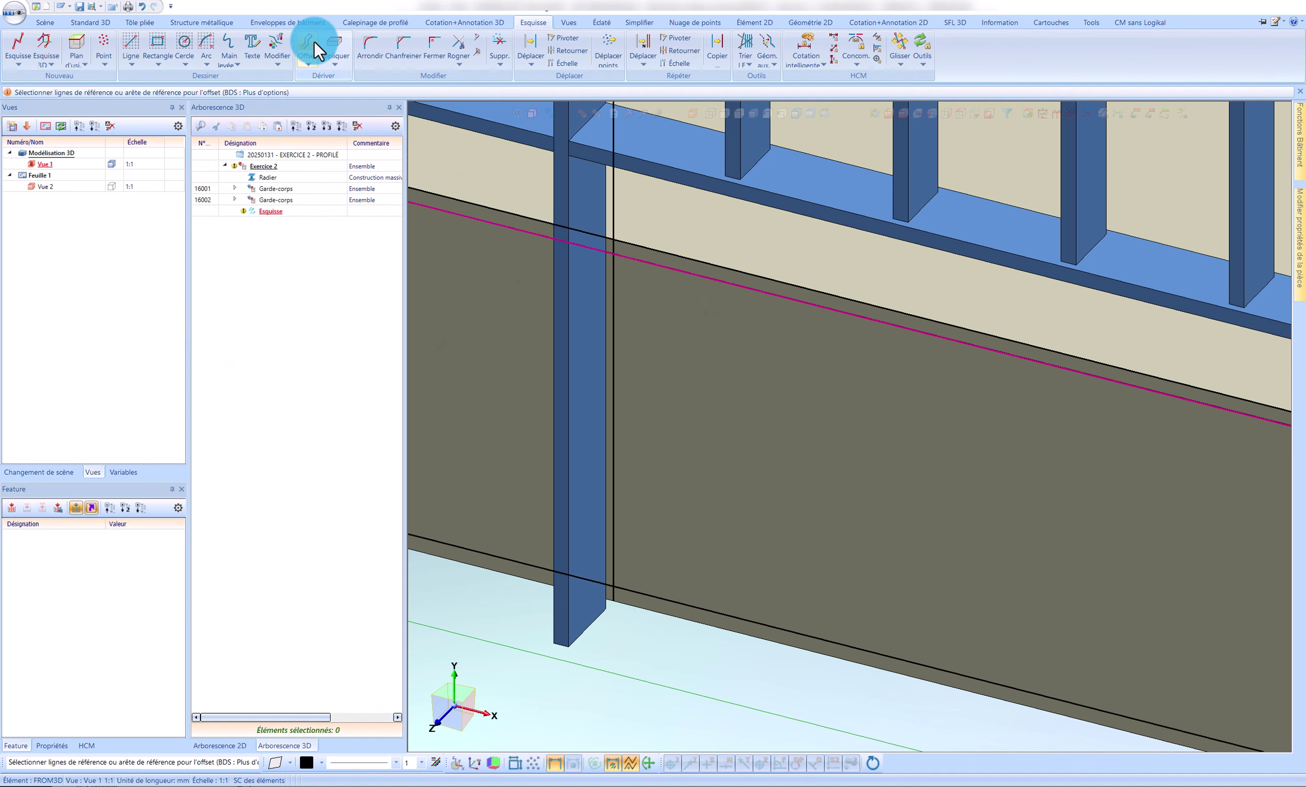
{"action": "left_click", "coordinate": [306, 33]}
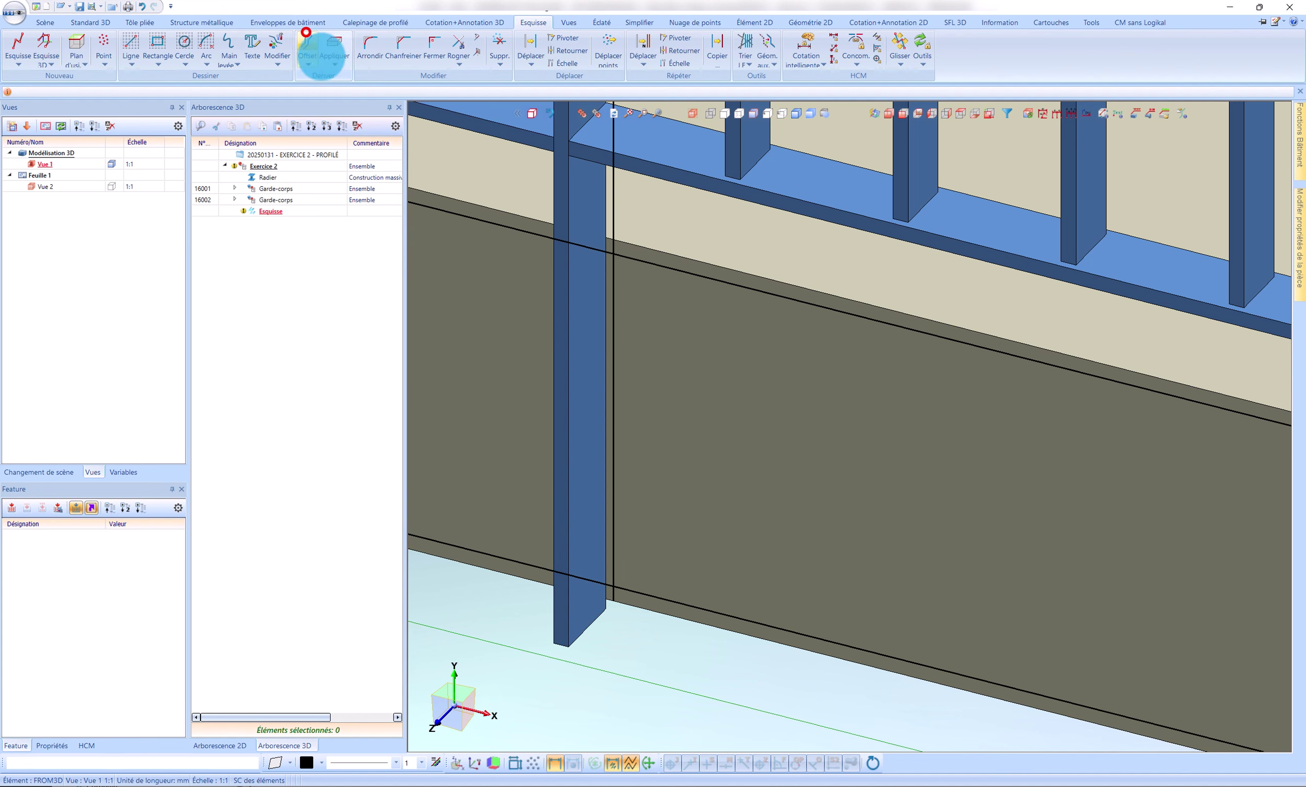
{"action": "left_click", "coordinate": [611, 311]}
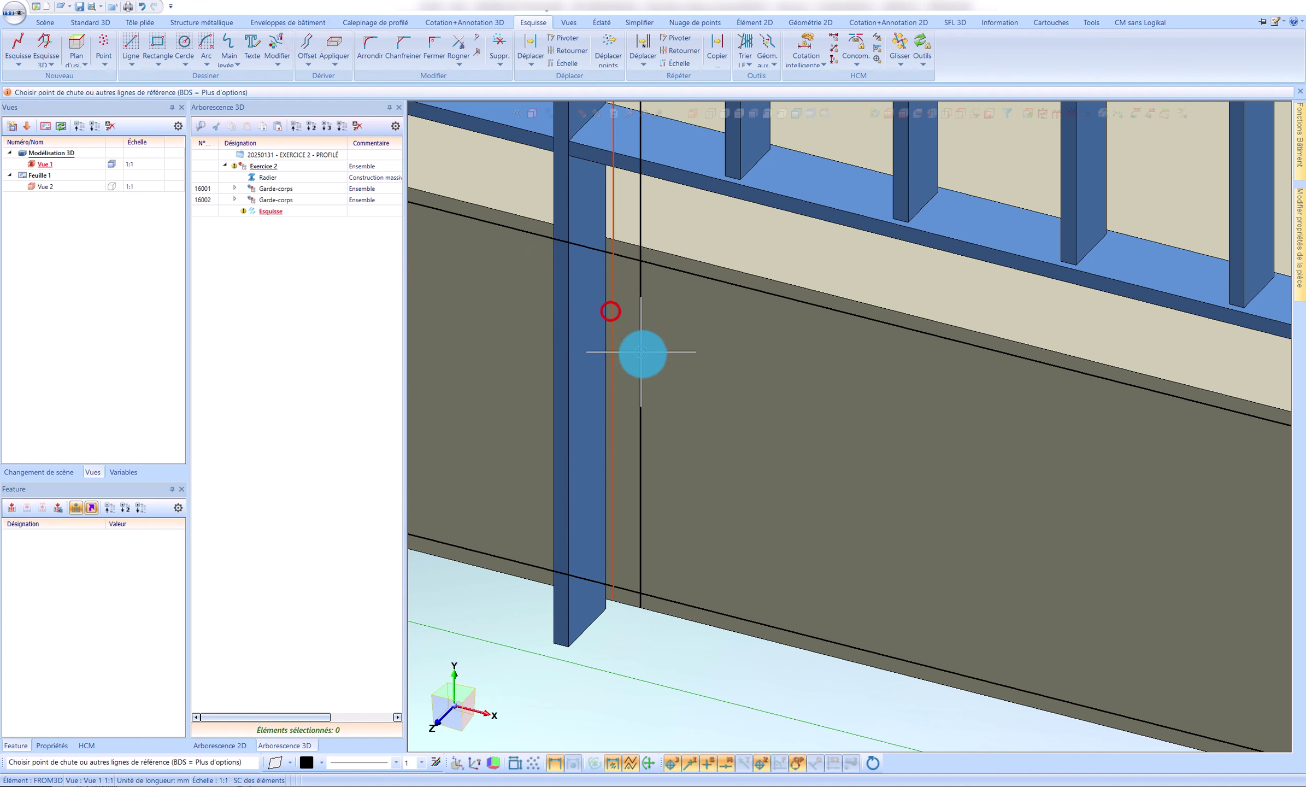
{"action": "left_click", "coordinate": [693, 381]}
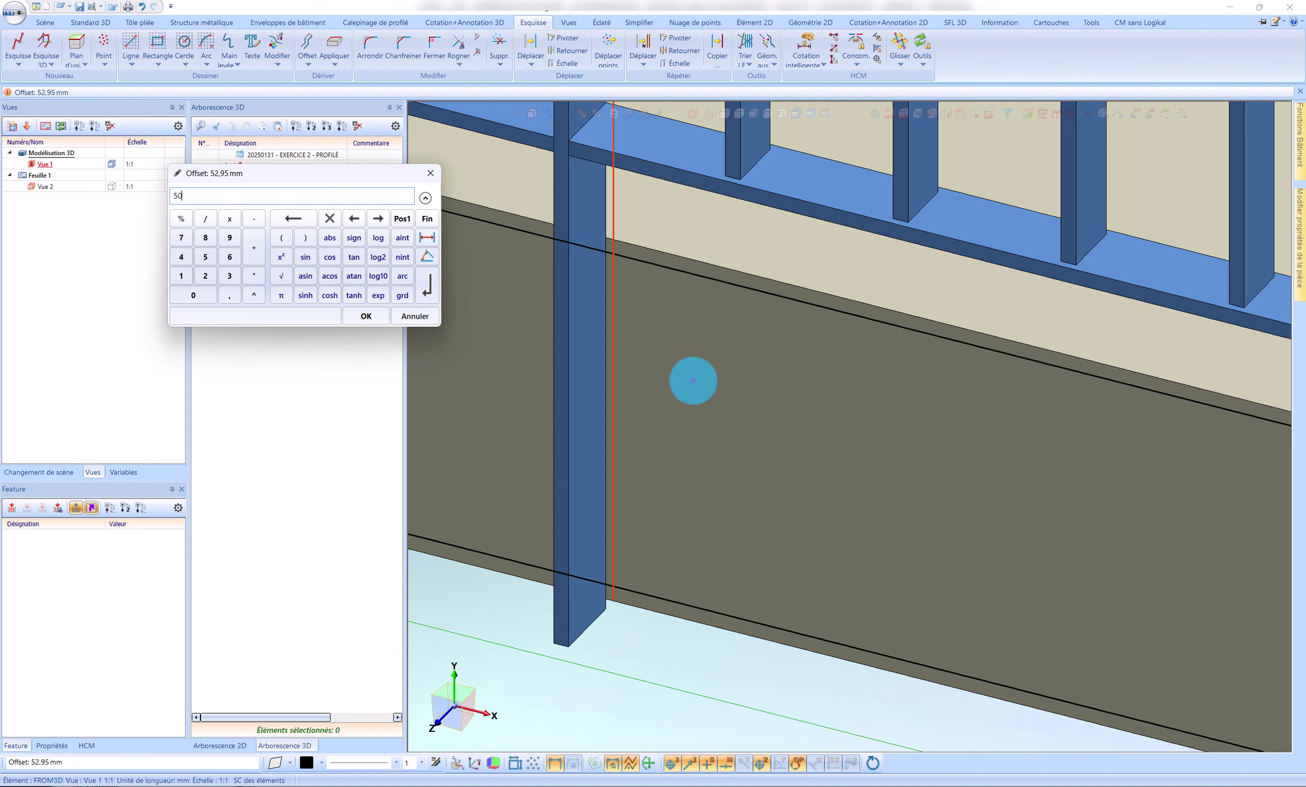
{"action": "key", "text": "Return"}
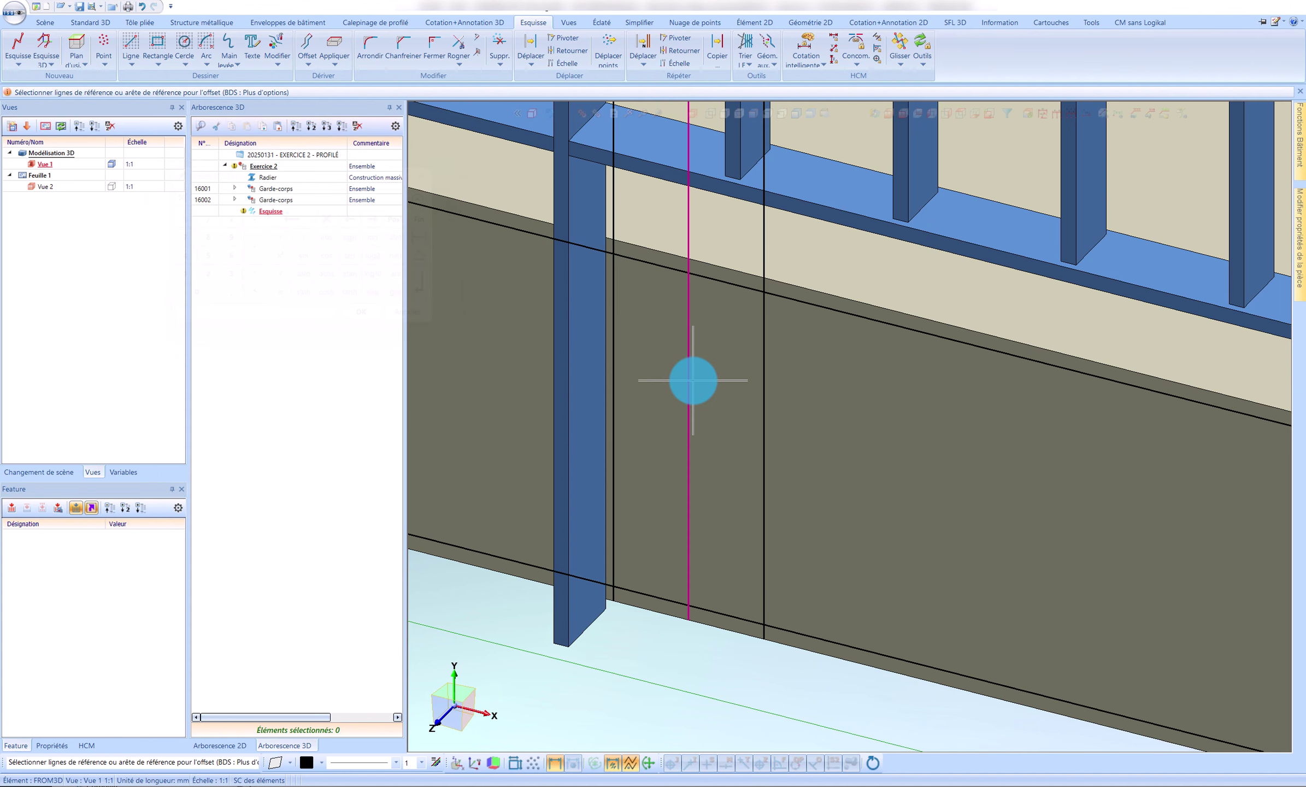
Close the corners between the vertical and offset lines to form a closed four-sided outline beside the post
{"action": "left_click", "coordinate": [434, 36]}
{"action": "left_click", "coordinate": [629, 261]}
{"action": "left_click", "coordinate": [623, 276]}
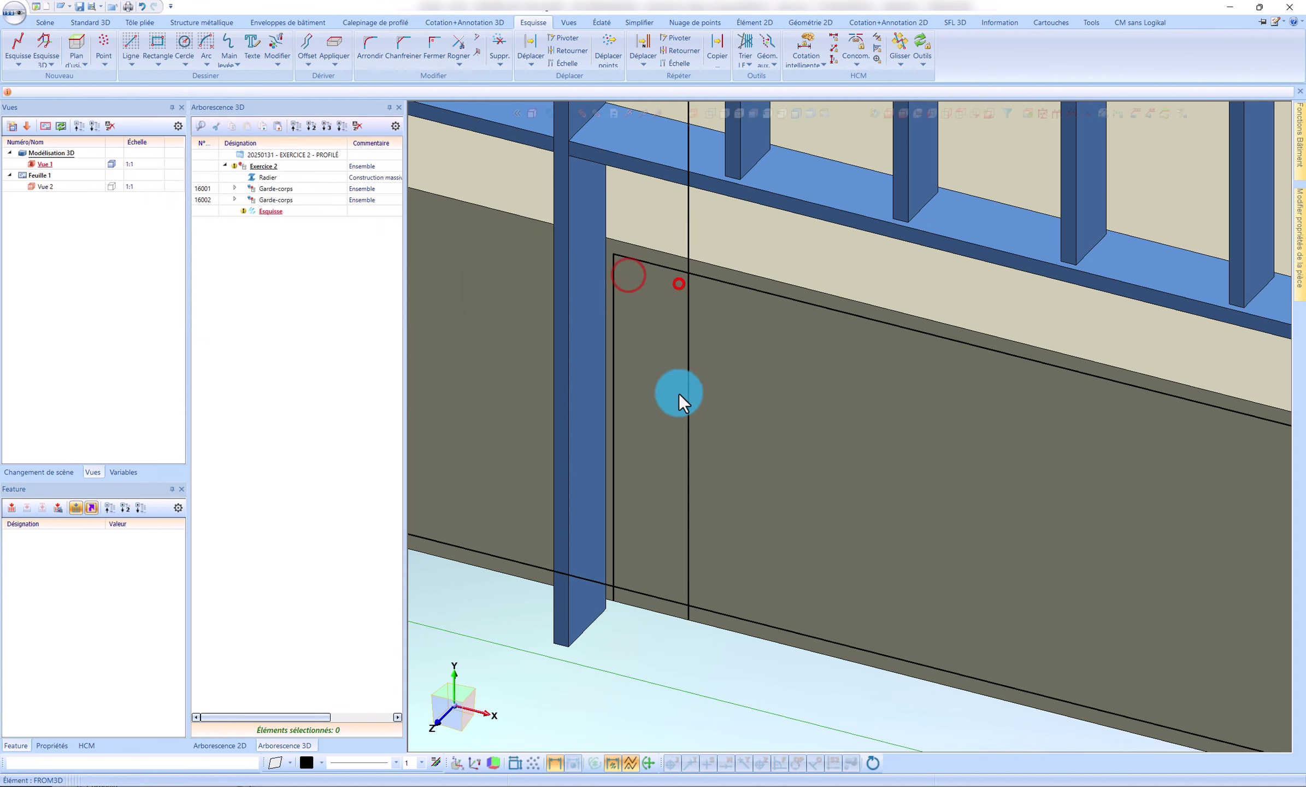
{"action": "left_click", "coordinate": [690, 582]}
{"action": "left_click", "coordinate": [677, 589]}
{"action": "left_click", "coordinate": [627, 575]}
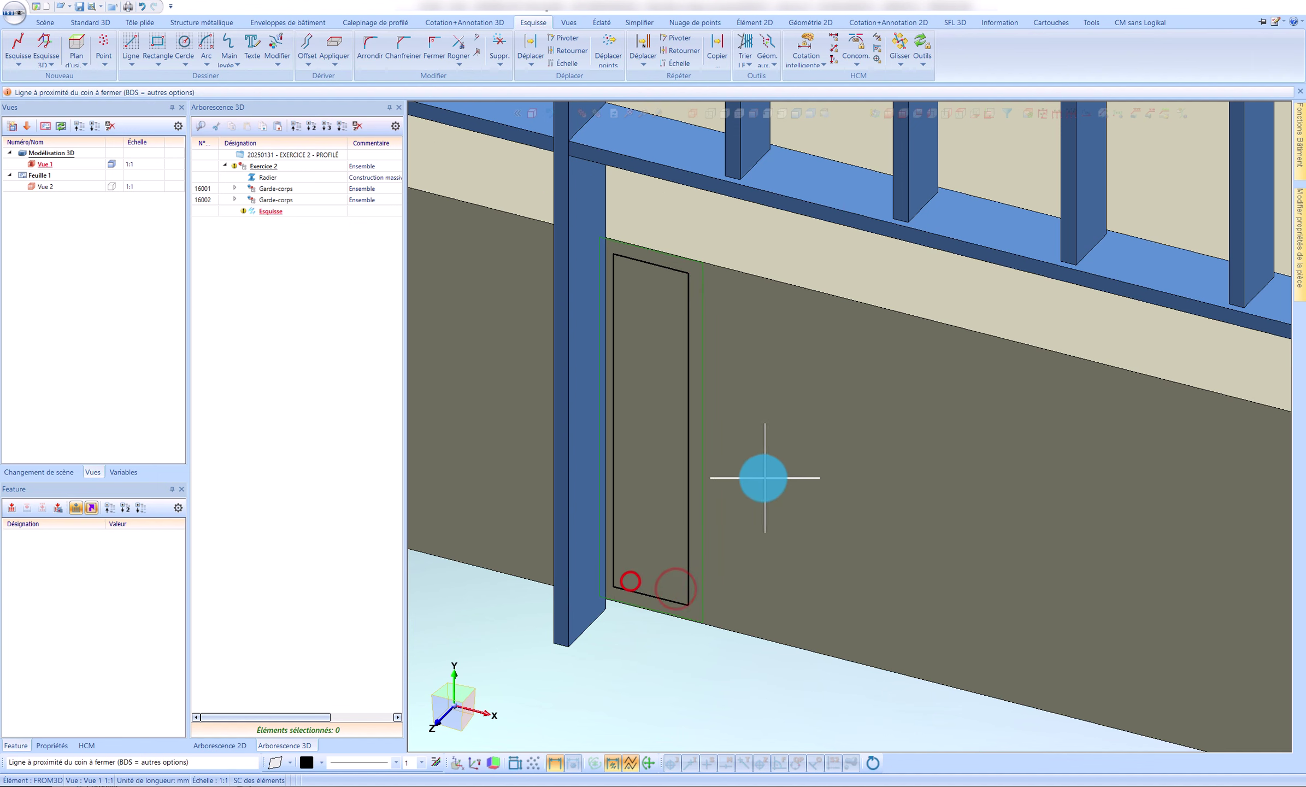
{"action": "key", "text": "Escape"}
Create a BI 10 plate in S235JR from the closed outline, choosing to delete the sketch on exit
{"action": "scroll", "coordinate": [629, 363], "scroll_direction": "down", "scroll_amount": 2}
{"action": "scroll", "coordinate": [673, 336], "scroll_direction": "up", "scroll_amount": 4}
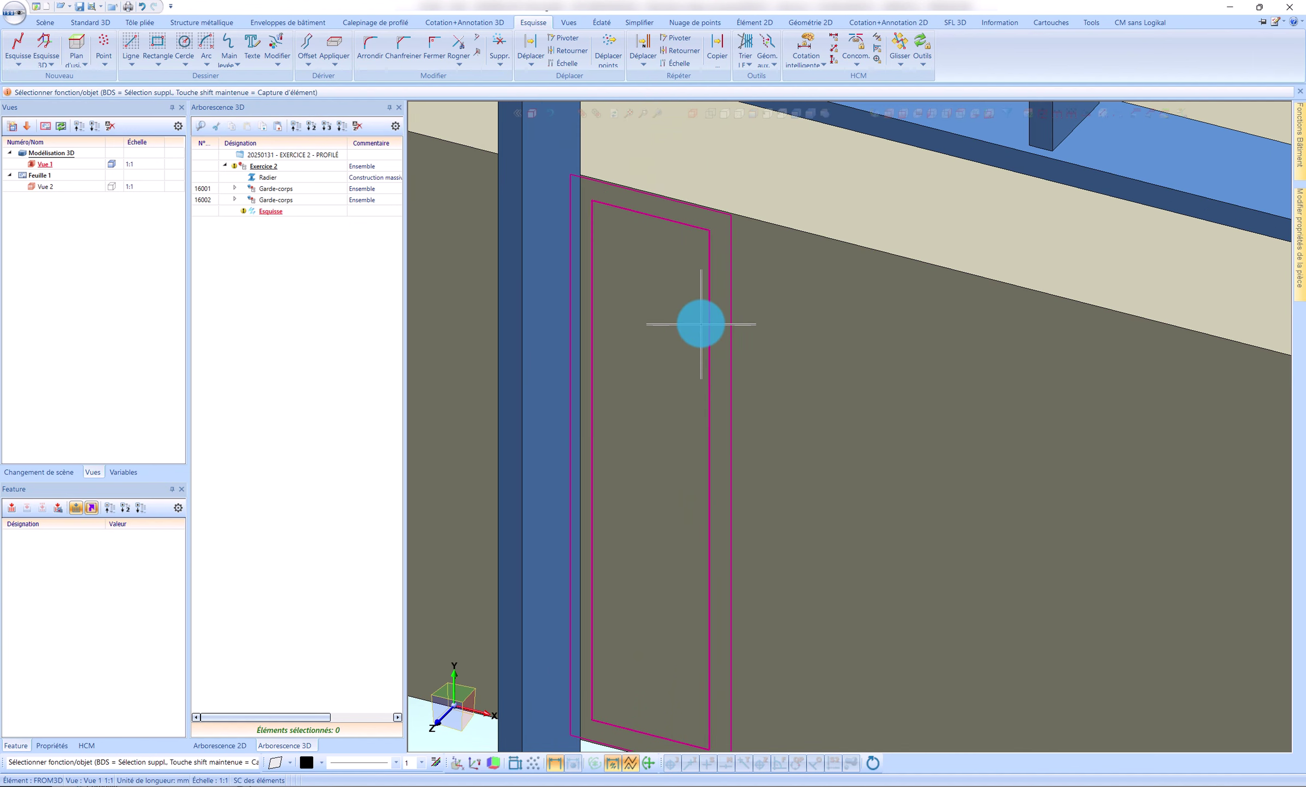
{"action": "right_click", "coordinate": [700, 324]}
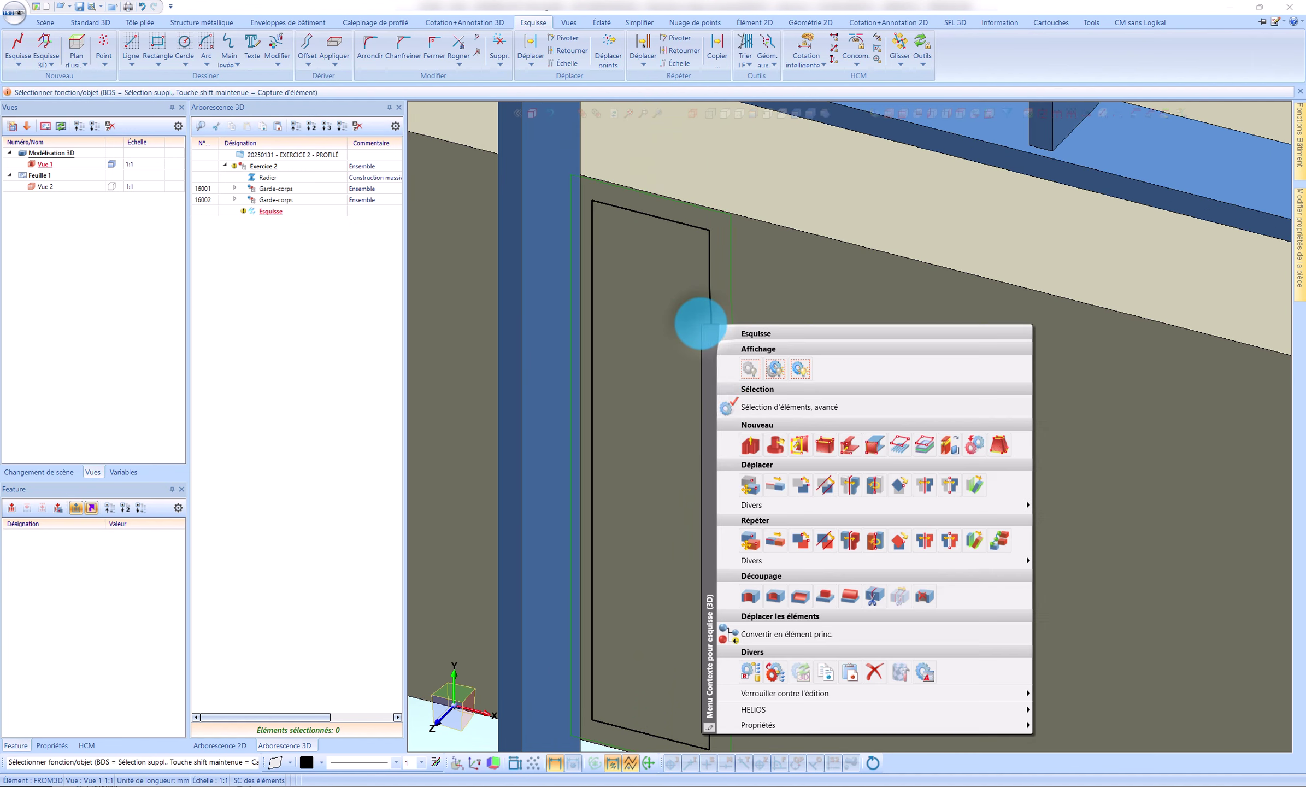
{"action": "left_click", "coordinate": [872, 447]}
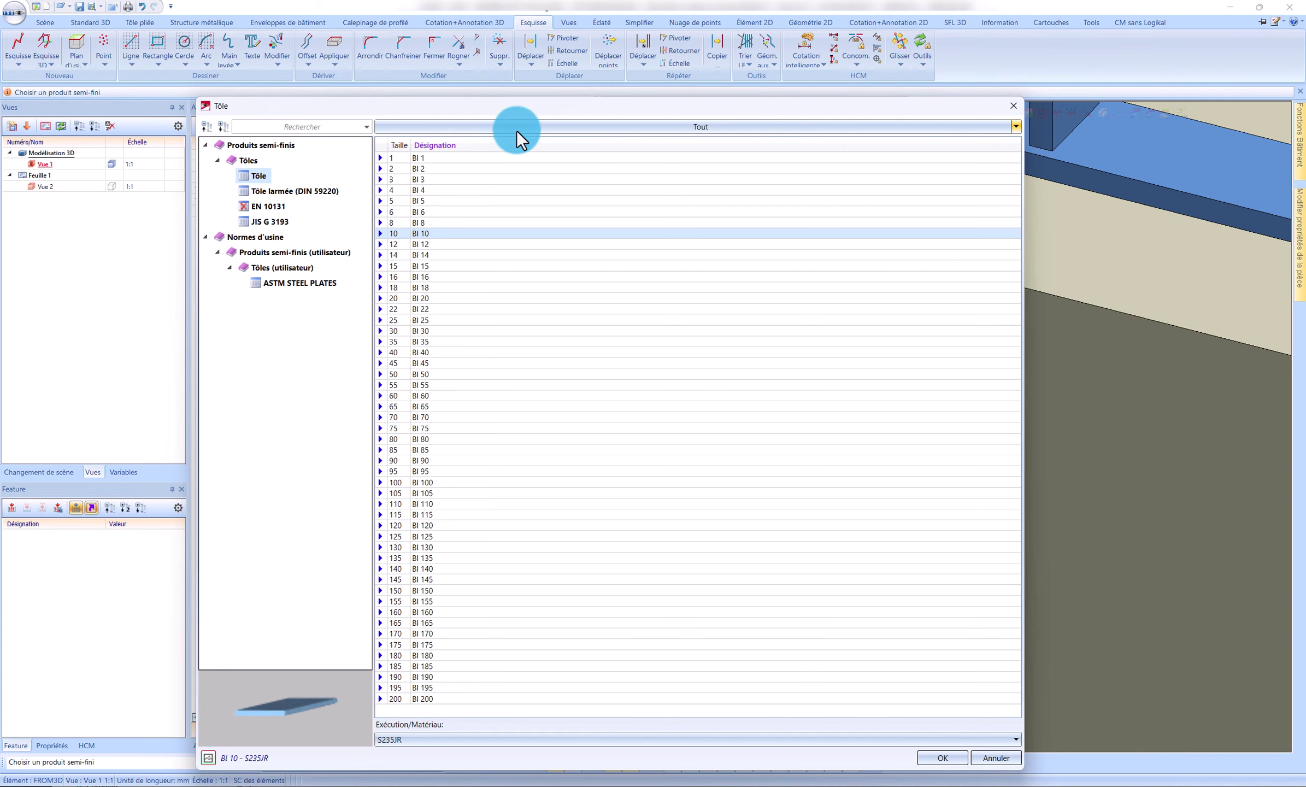
{"action": "left_click_drag", "start_coordinate": [525, 108], "coordinate": [450, 64]}
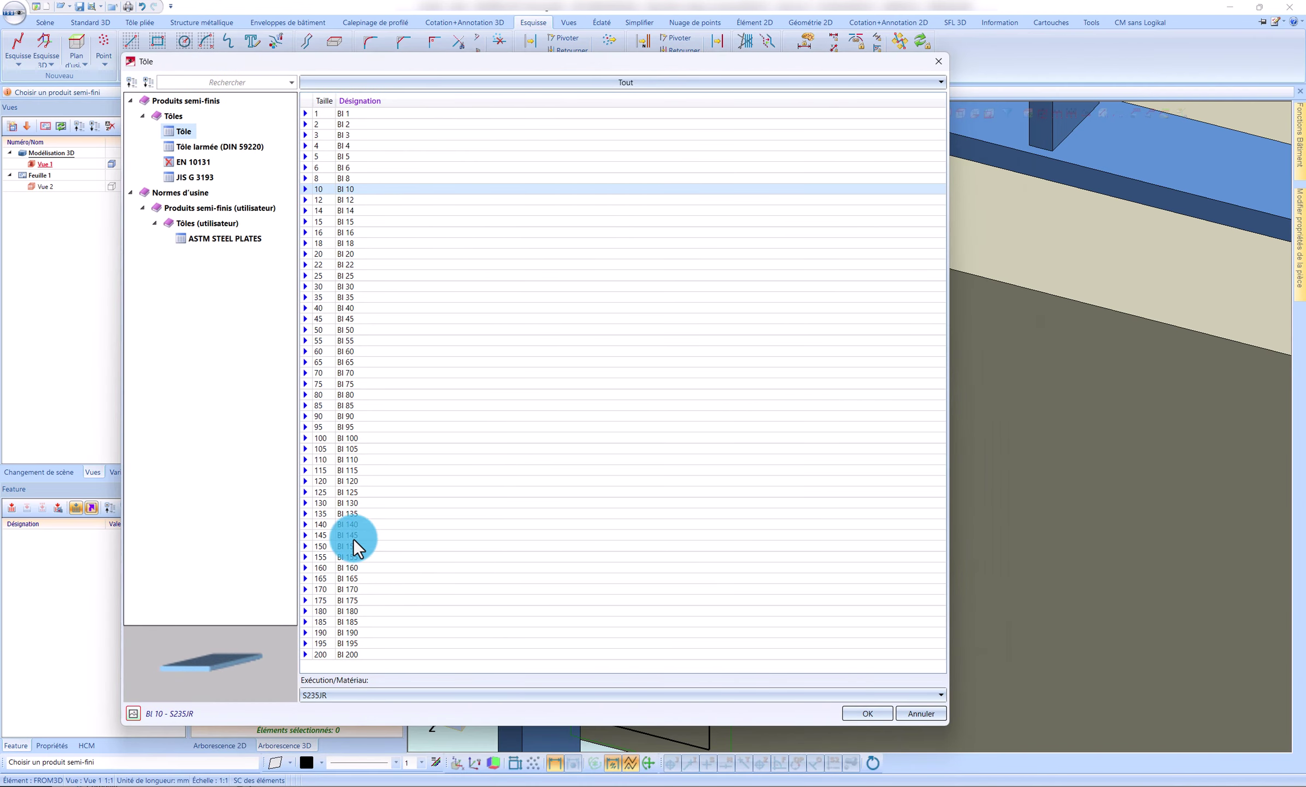
{"action": "left_click", "coordinate": [870, 715]}
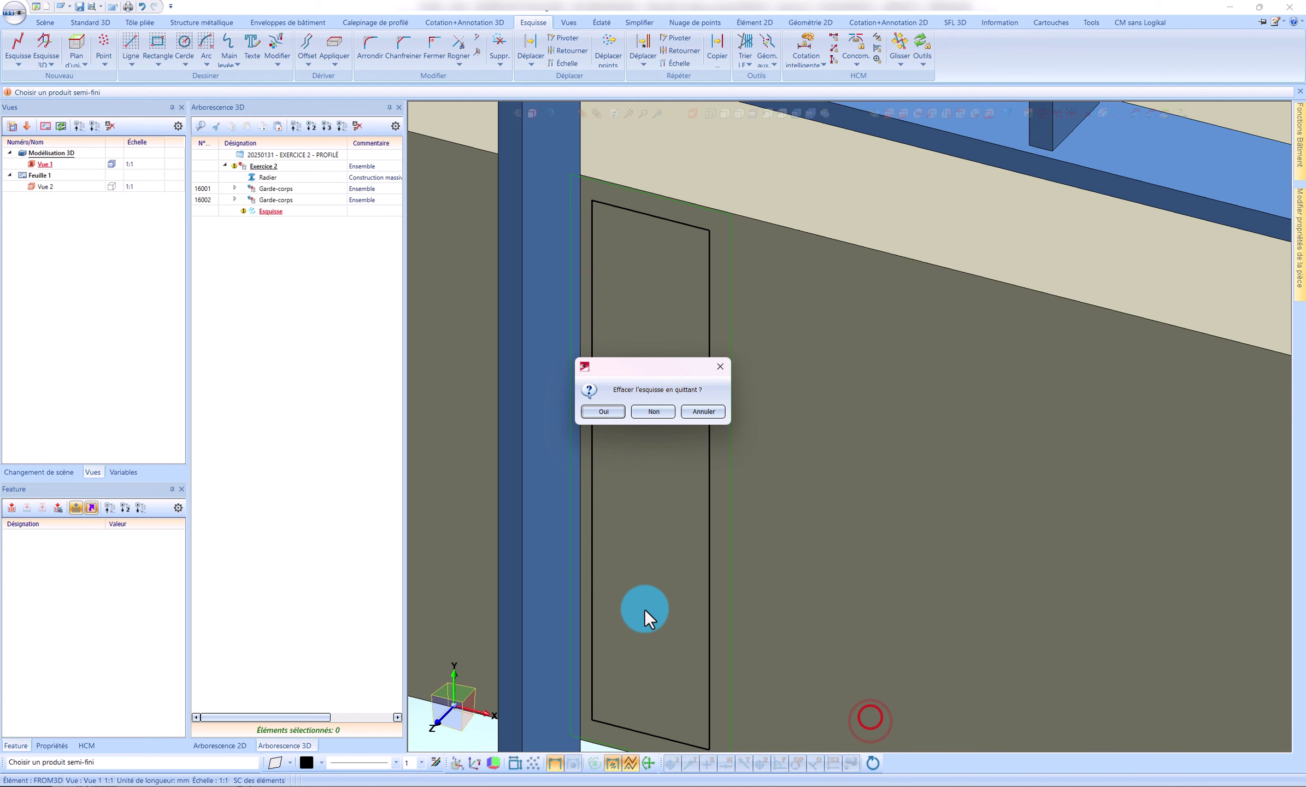
{"action": "left_click", "coordinate": [615, 412]}
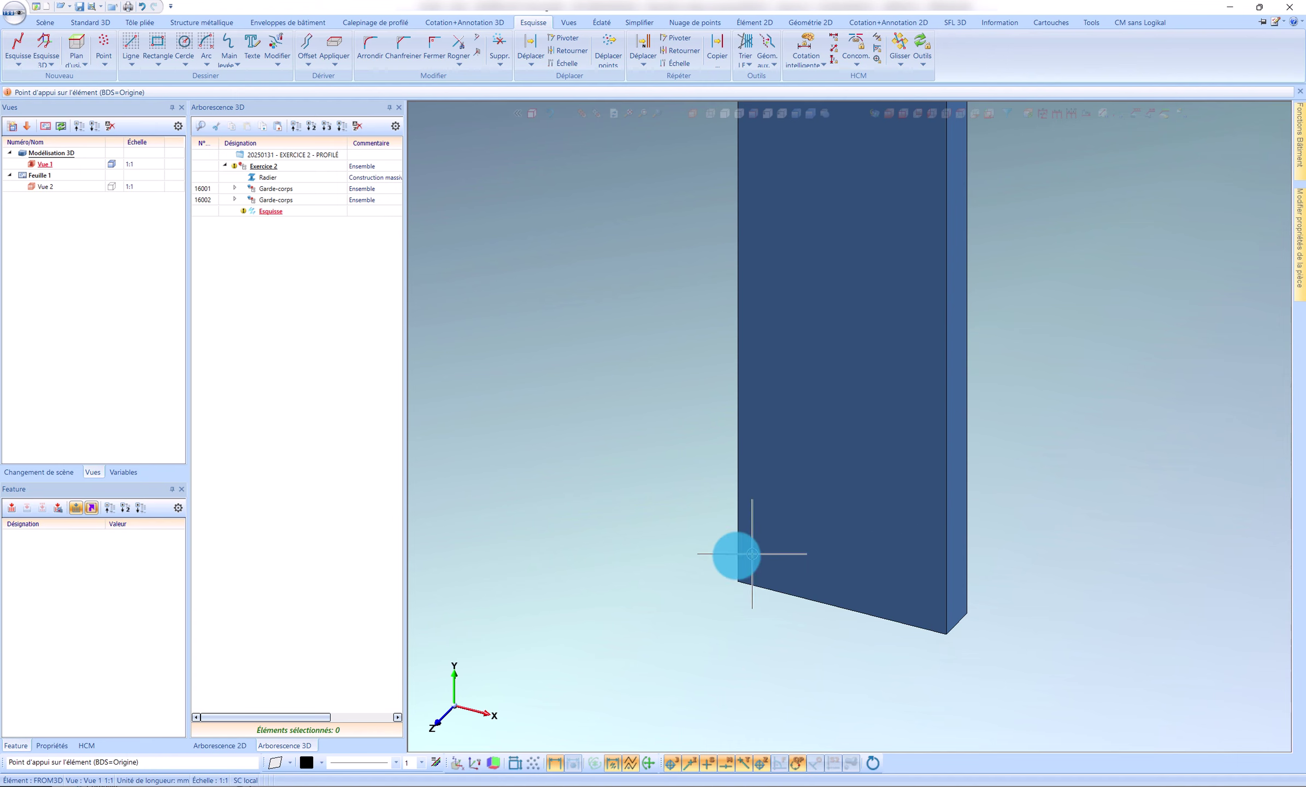
Place the plate against the slab's end face by matching its rear lower corner to the corner beside the post, using a hidden-line display
{"action": "scroll", "coordinate": [744, 556], "scroll_direction": "down", "scroll_amount": 4}
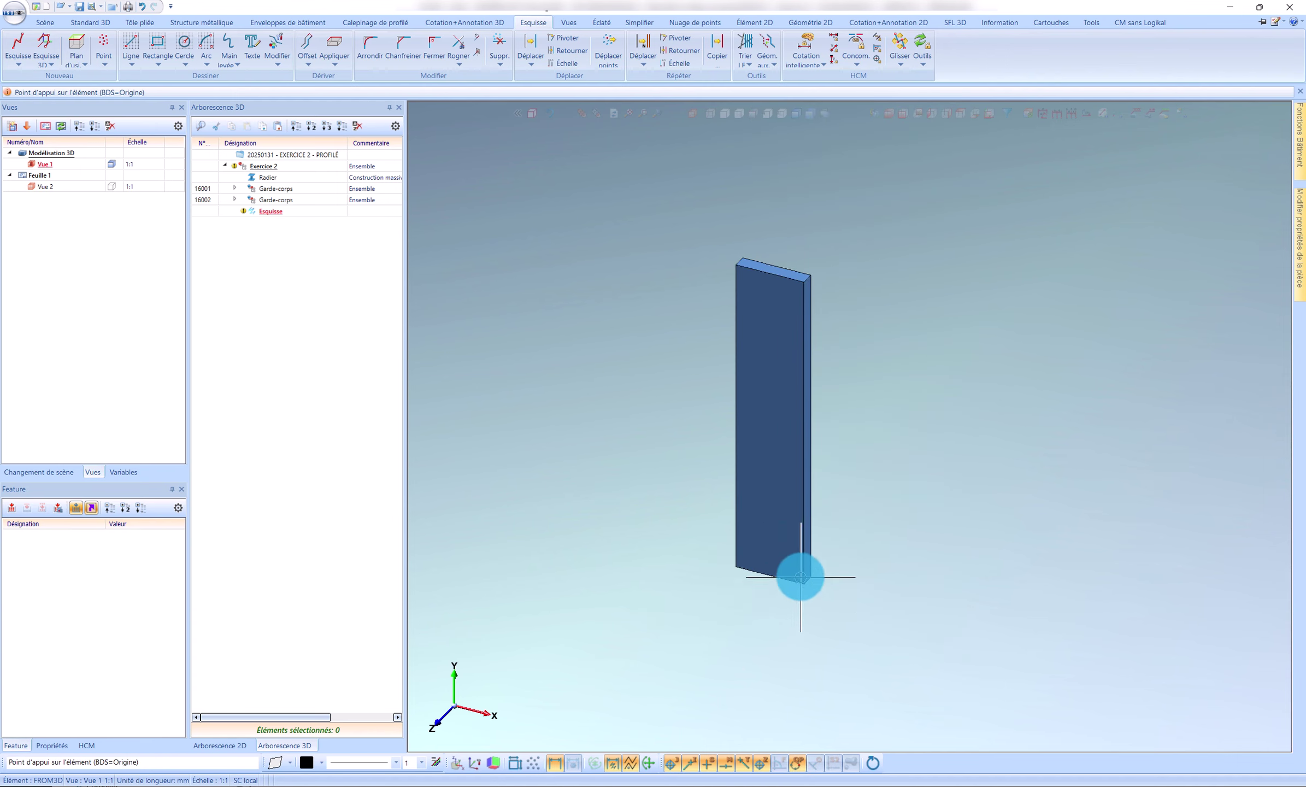
{"action": "left_click", "coordinate": [741, 115]}
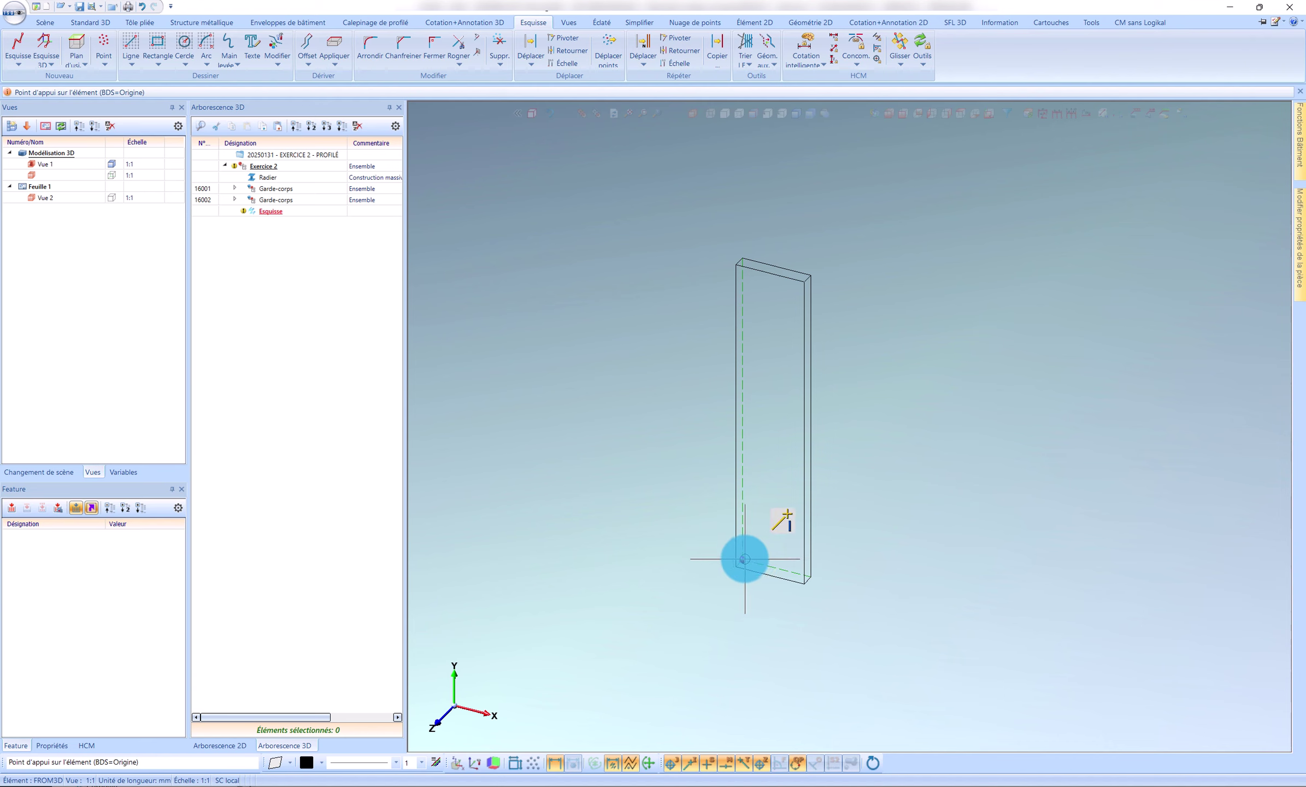
{"action": "scroll", "coordinate": [743, 558], "scroll_direction": "up", "scroll_amount": 3}
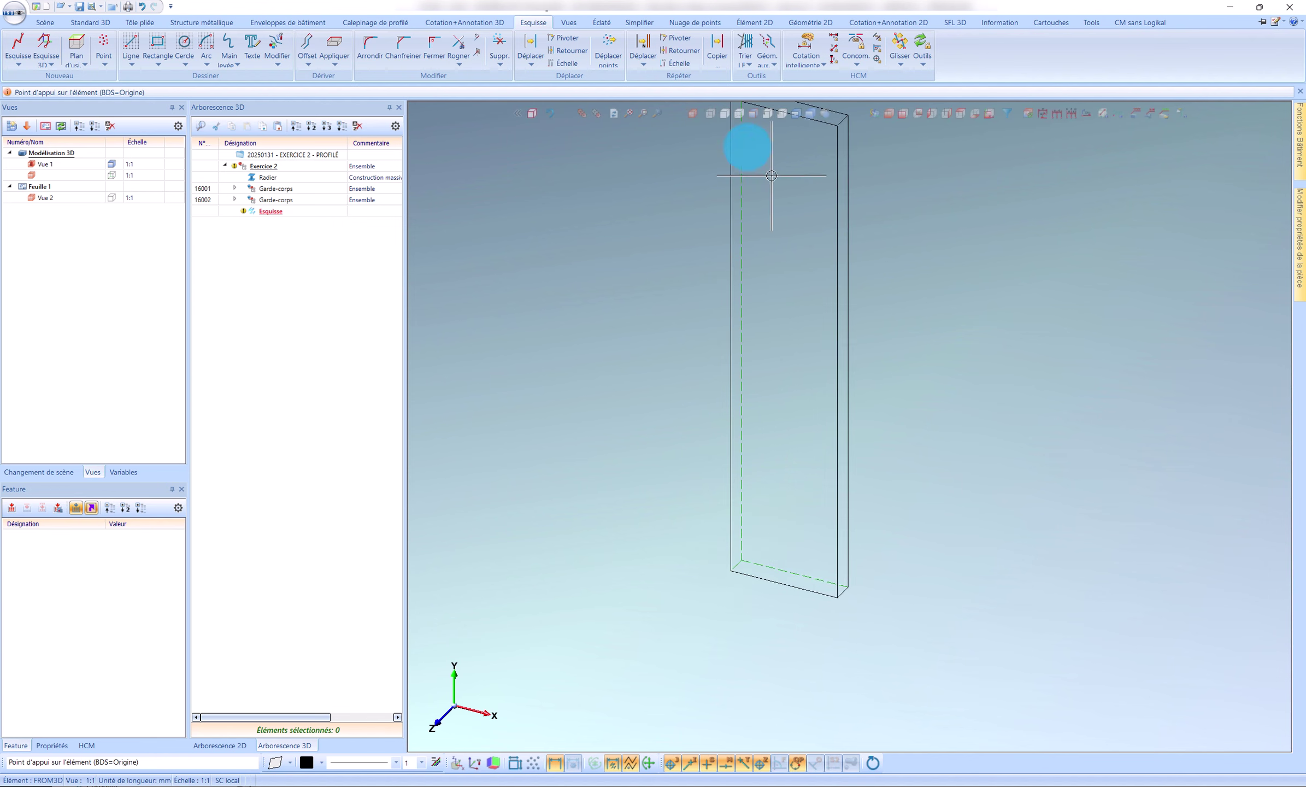
{"action": "left_click", "coordinate": [744, 559]}
{"action": "scroll", "coordinate": [720, 547], "scroll_direction": "down", "scroll_amount": 2}
{"action": "scroll", "coordinate": [659, 624], "scroll_direction": "up", "scroll_amount": 4}
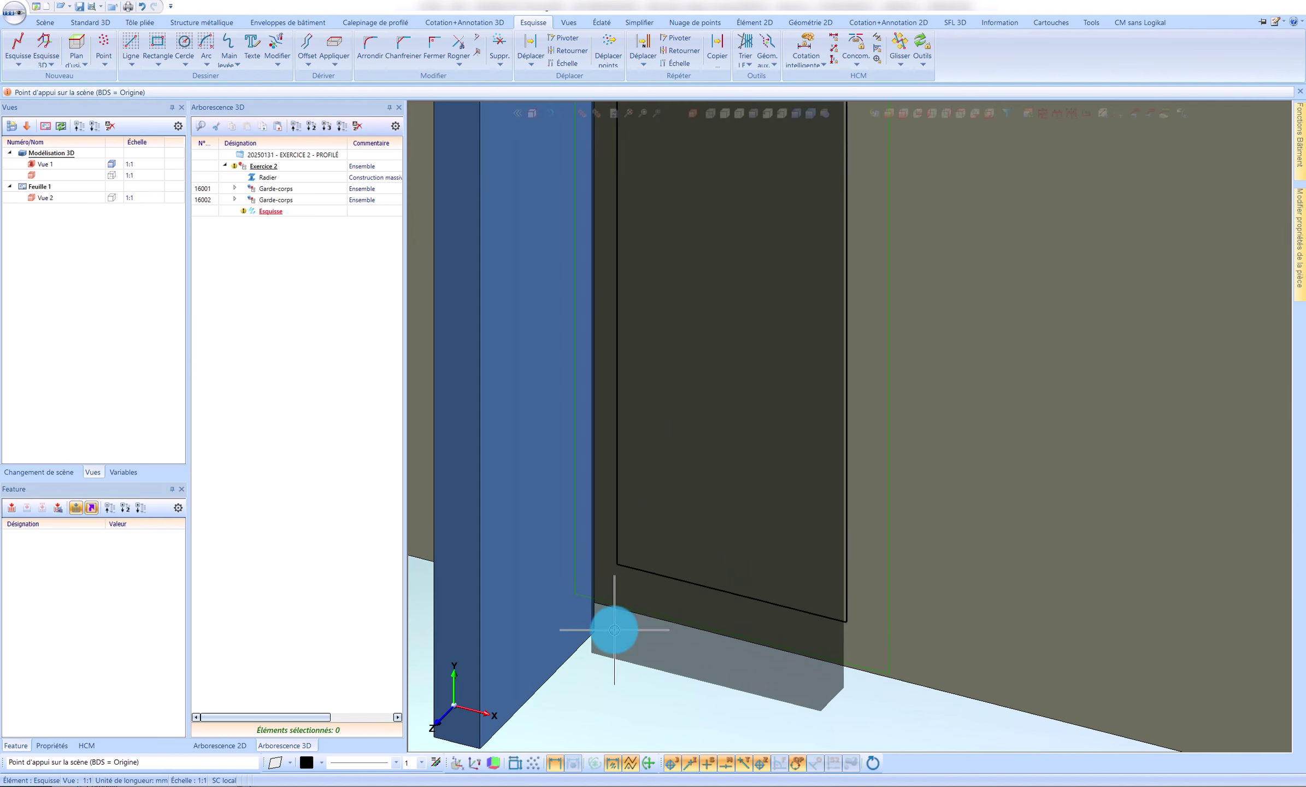
{"action": "left_click", "coordinate": [594, 627]}
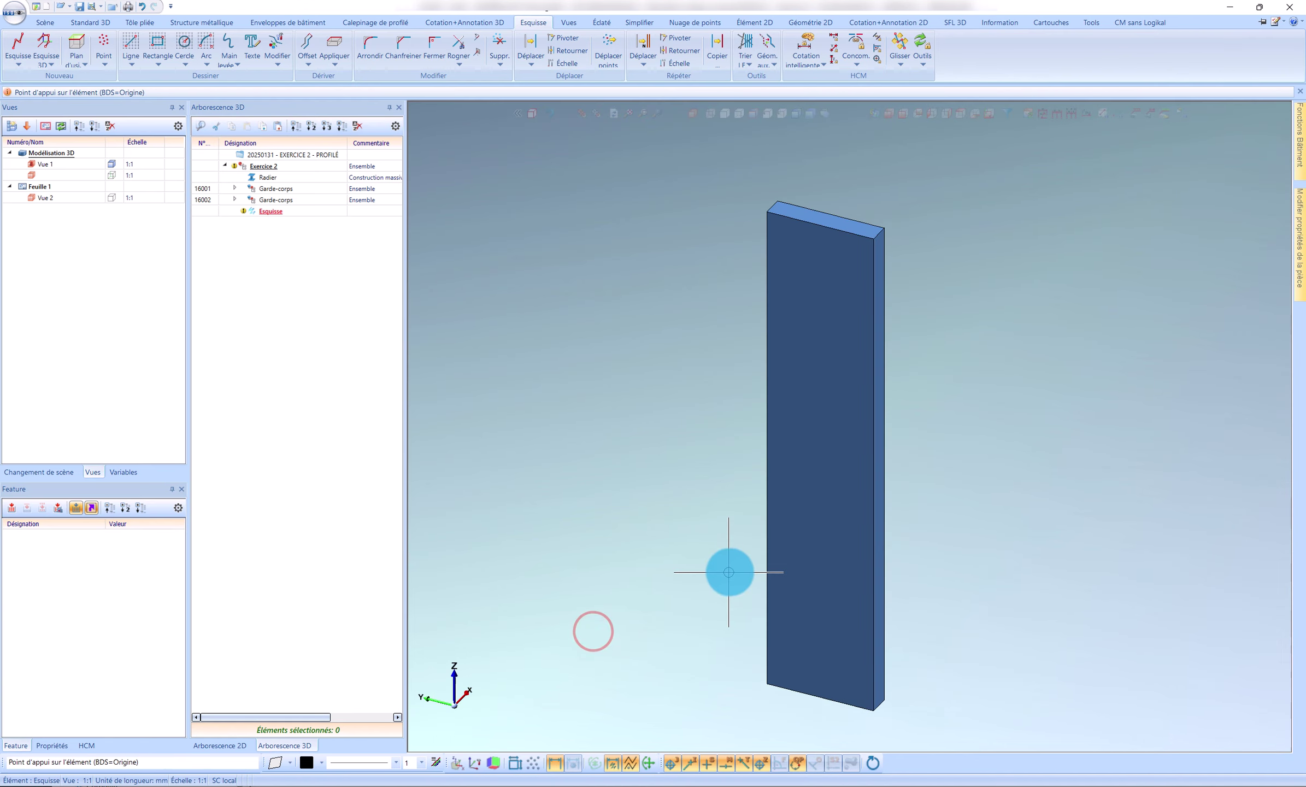
{"action": "left_click", "coordinate": [732, 570]}
{"action": "scroll", "coordinate": [782, 501], "scroll_direction": "down", "scroll_amount": 2}
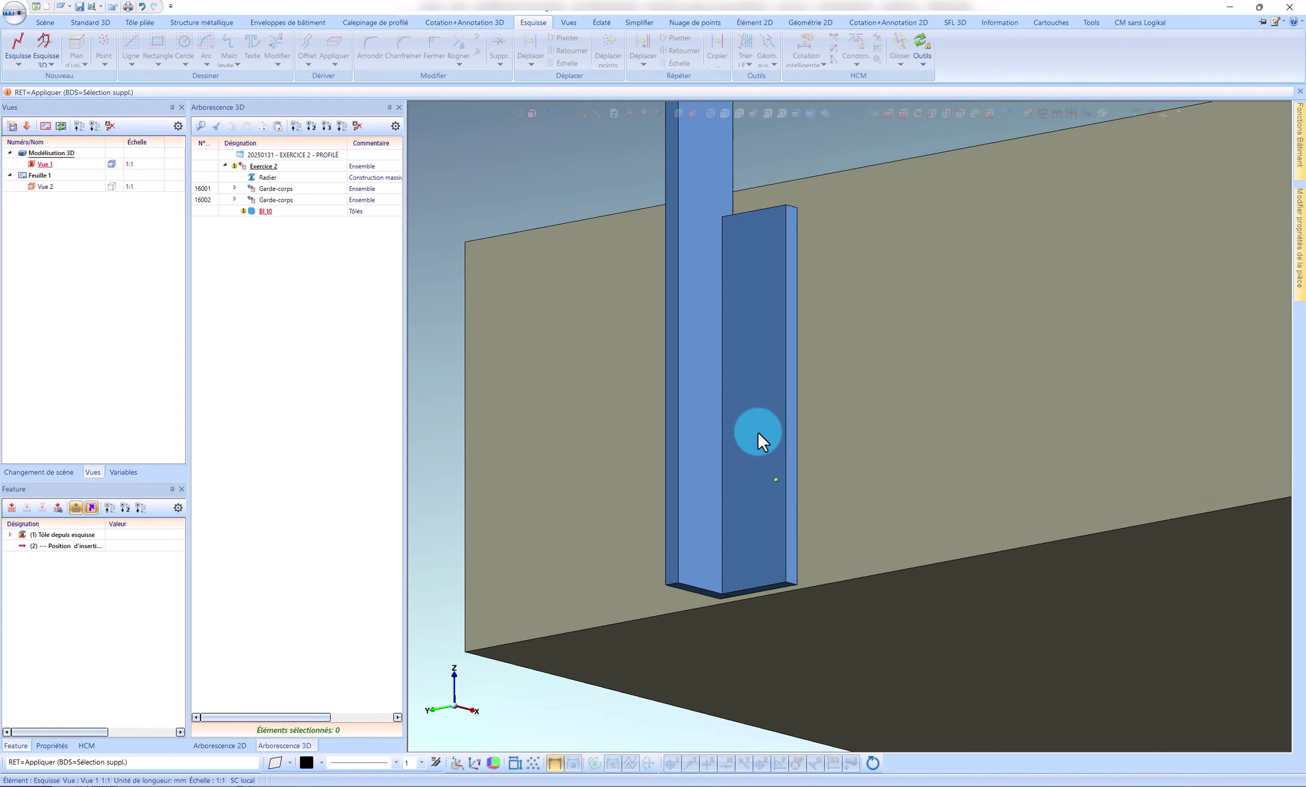
{"action": "key", "text": "Return"}
Move the plate 10 mm upward along its vertical edge
{"action": "scroll", "coordinate": [787, 541], "scroll_direction": "down", "scroll_amount": 3}
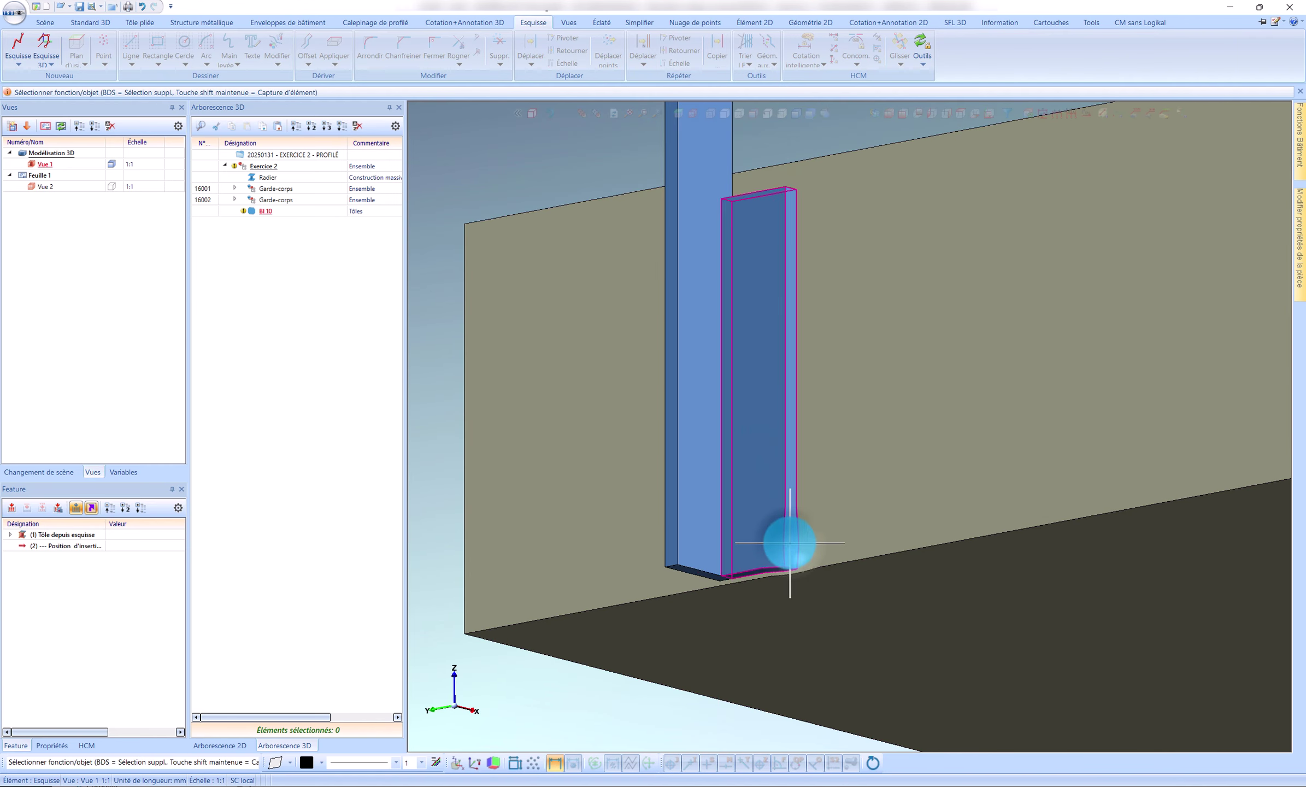
{"action": "right_click", "coordinate": [789, 543]}
{"action": "left_click", "coordinate": [860, 210]}
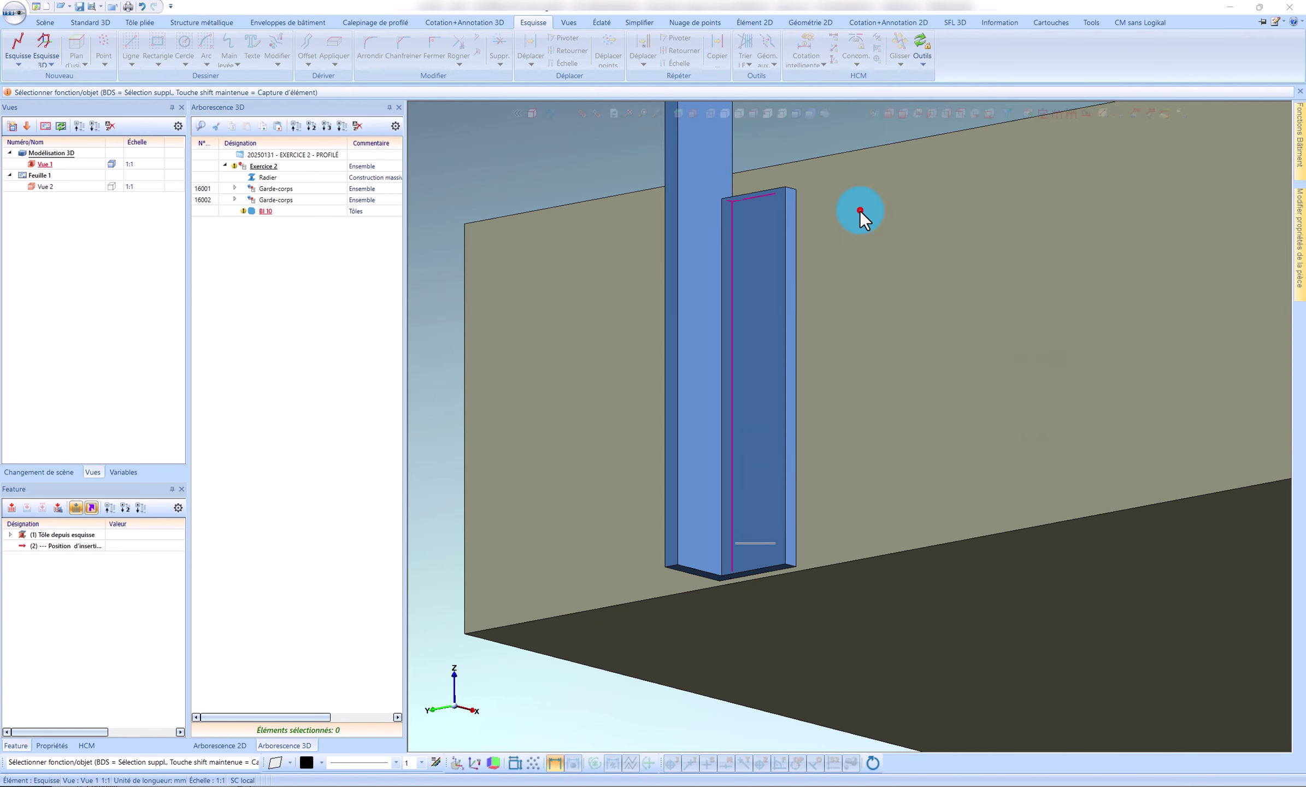
{"action": "left_click", "coordinate": [783, 541]}
{"action": "type", "text": "1"}
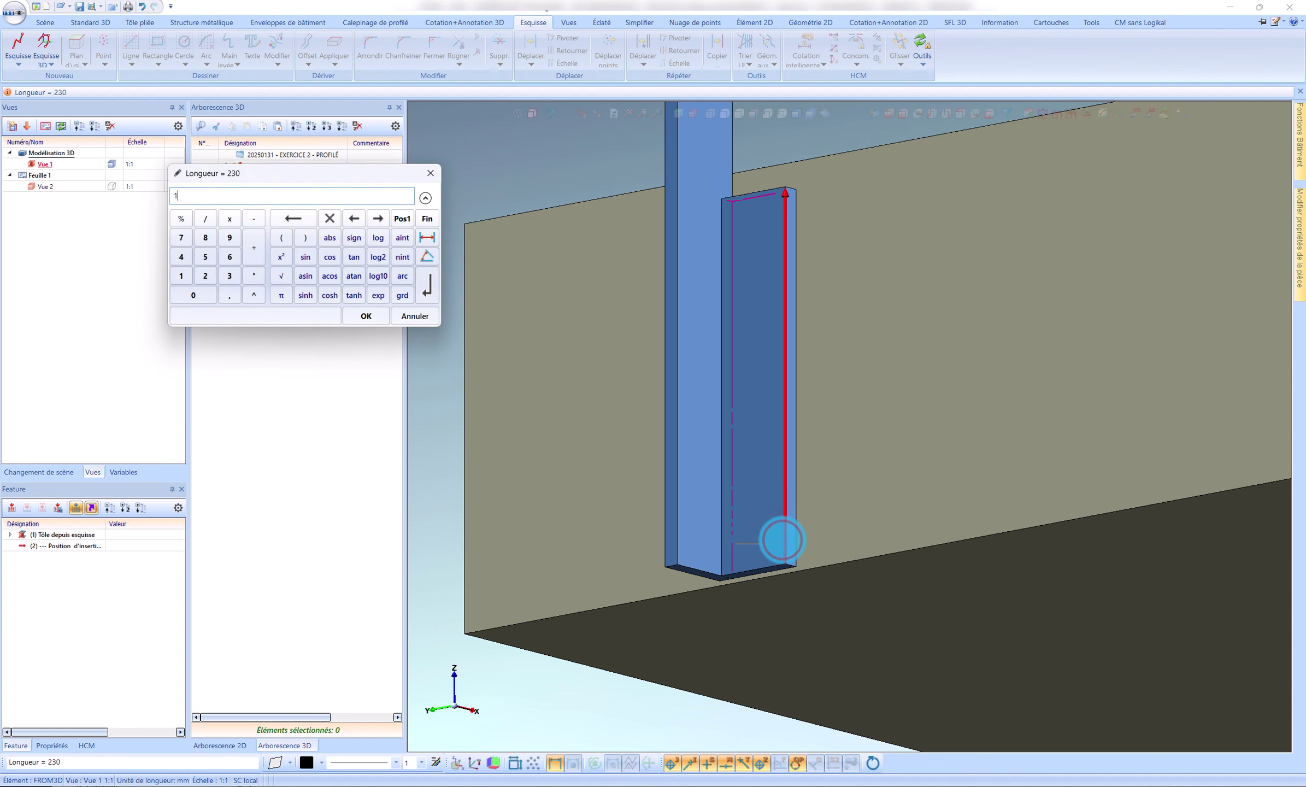
{"action": "type", "text": "0"}
{"action": "key", "text": "Return"}
{"action": "scroll", "coordinate": [809, 464], "scroll_direction": "down", "scroll_amount": 4}
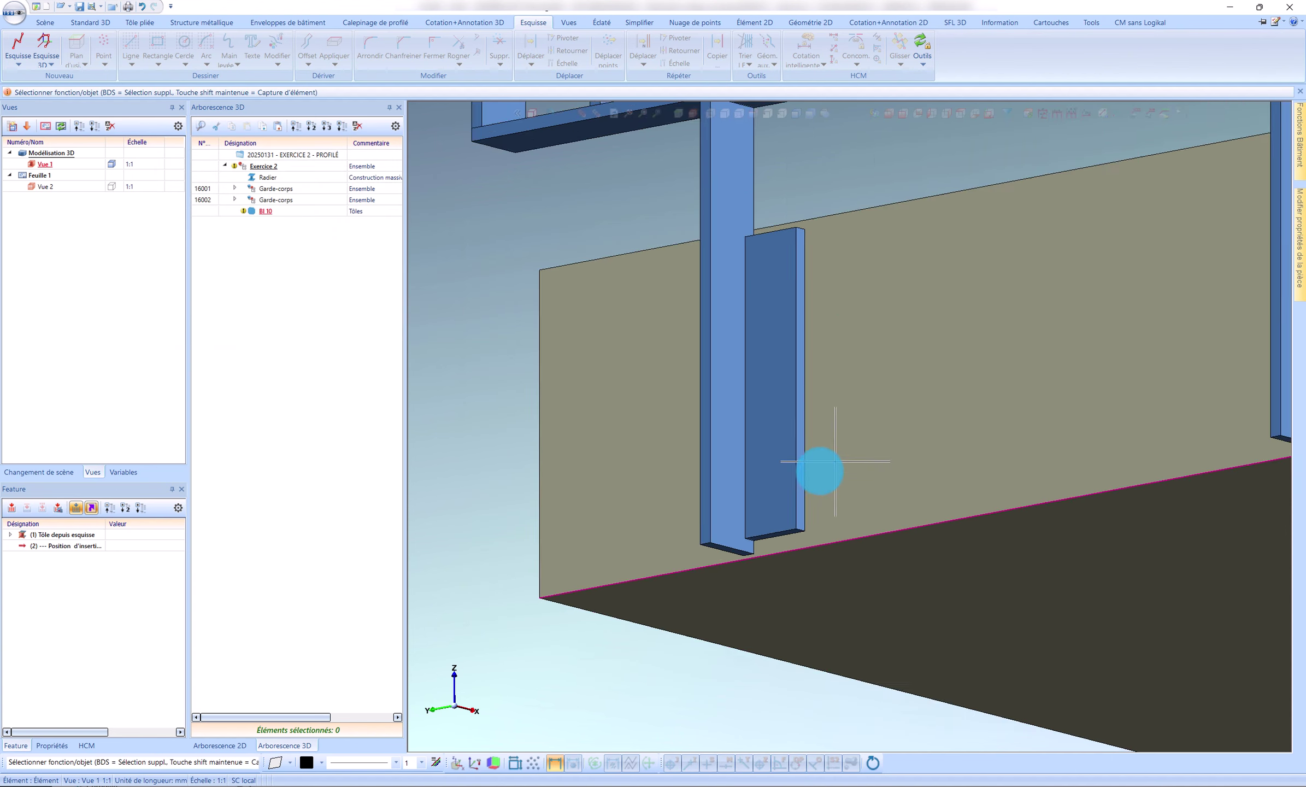
Trim the lower ends of all four railing posts to the plate's bottom edge and clear the selection
{"action": "mouse_move", "coordinate": [804, 455]}
{"action": "middle_mouse_down"}
{"action": "mouse_move", "coordinate": [844, 465]}
{"action": "mouse_move", "coordinate": [805, 463]}
{"action": "middle_mouse_up"}
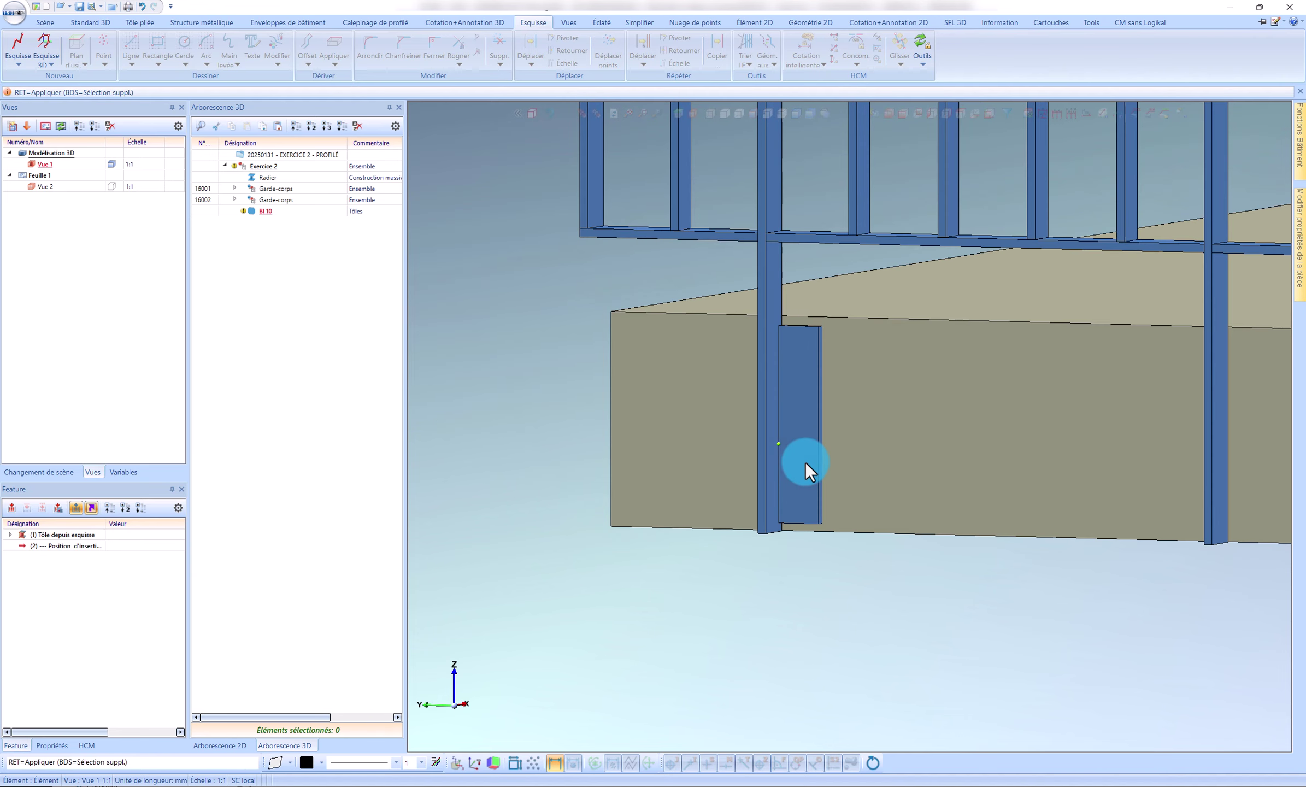
{"action": "key", "text": "Return"}
{"action": "scroll", "coordinate": [747, 544], "scroll_direction": "up", "scroll_amount": 5}
{"action": "right_click", "coordinate": [772, 505]}
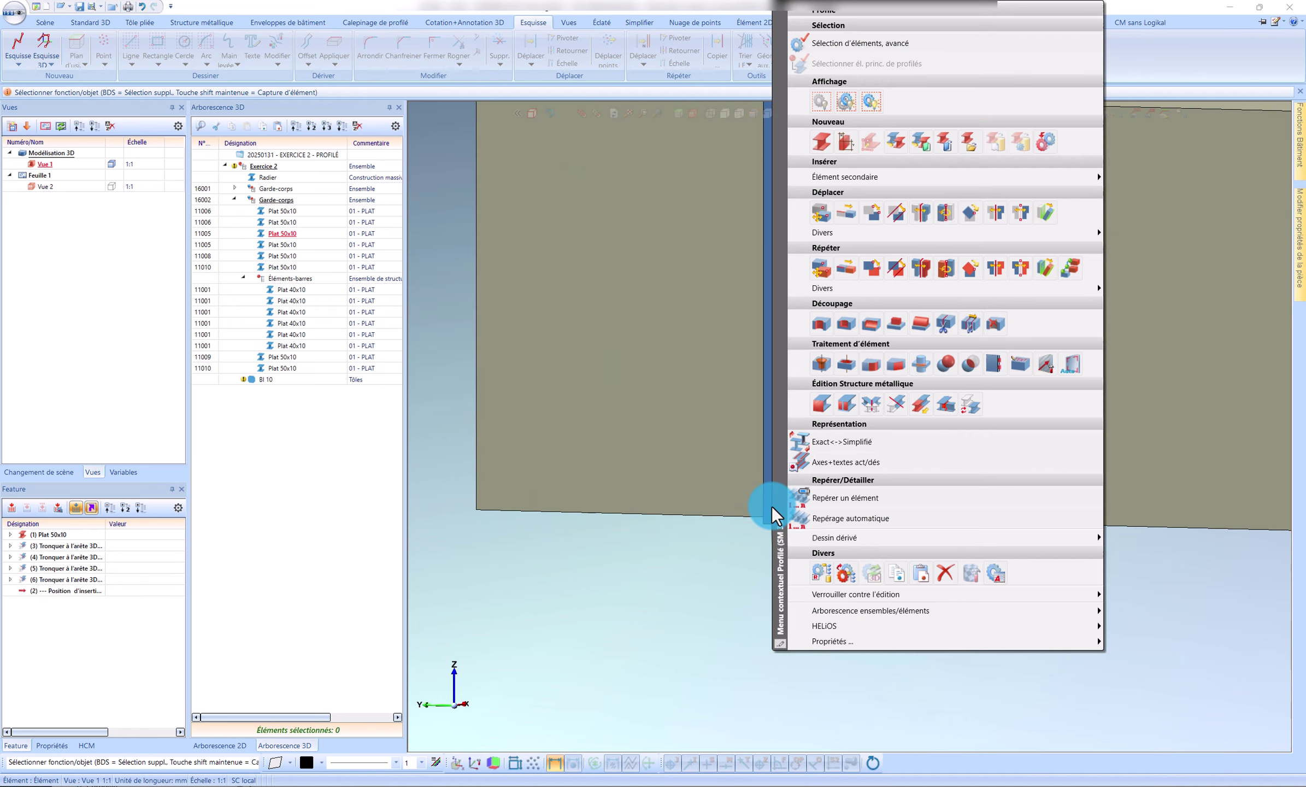
{"action": "left_click", "coordinate": [775, 495]}
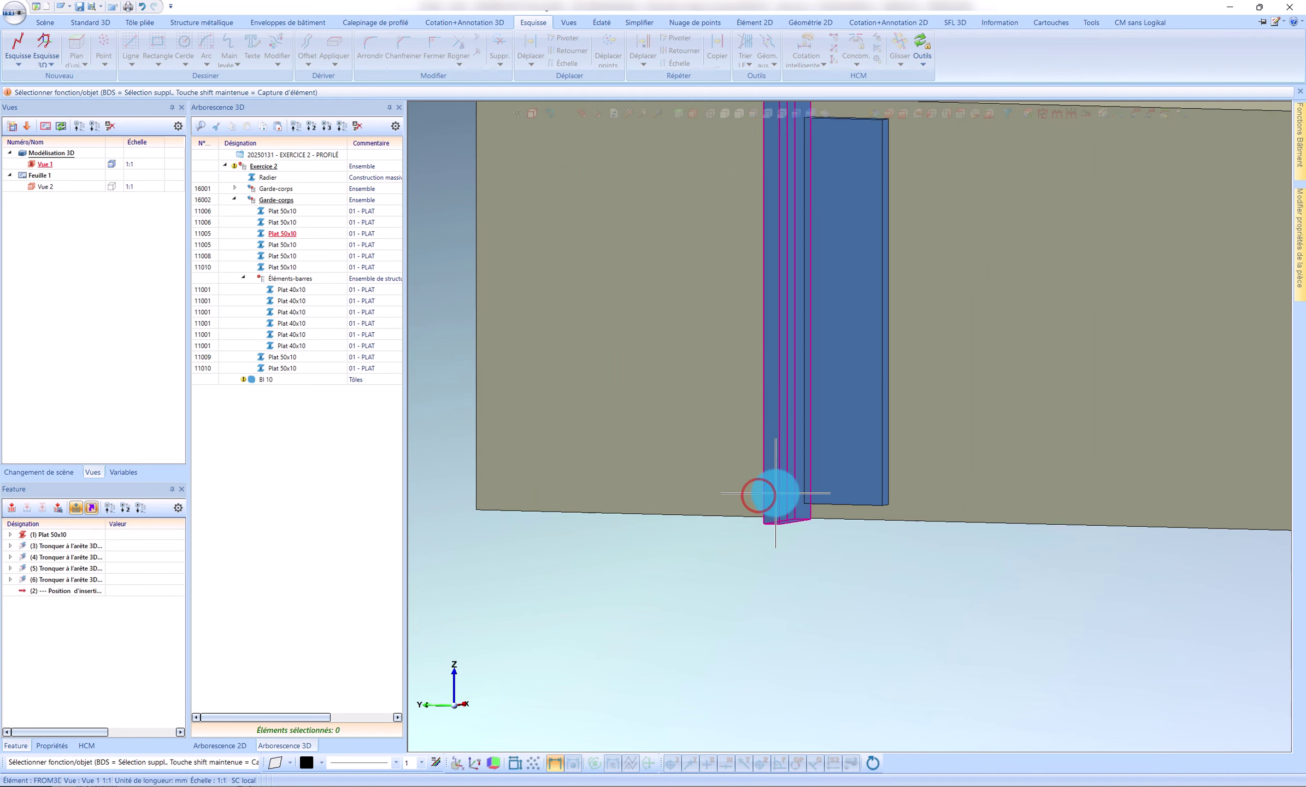
{"action": "scroll", "coordinate": [775, 493], "scroll_direction": "down", "scroll_amount": 5}
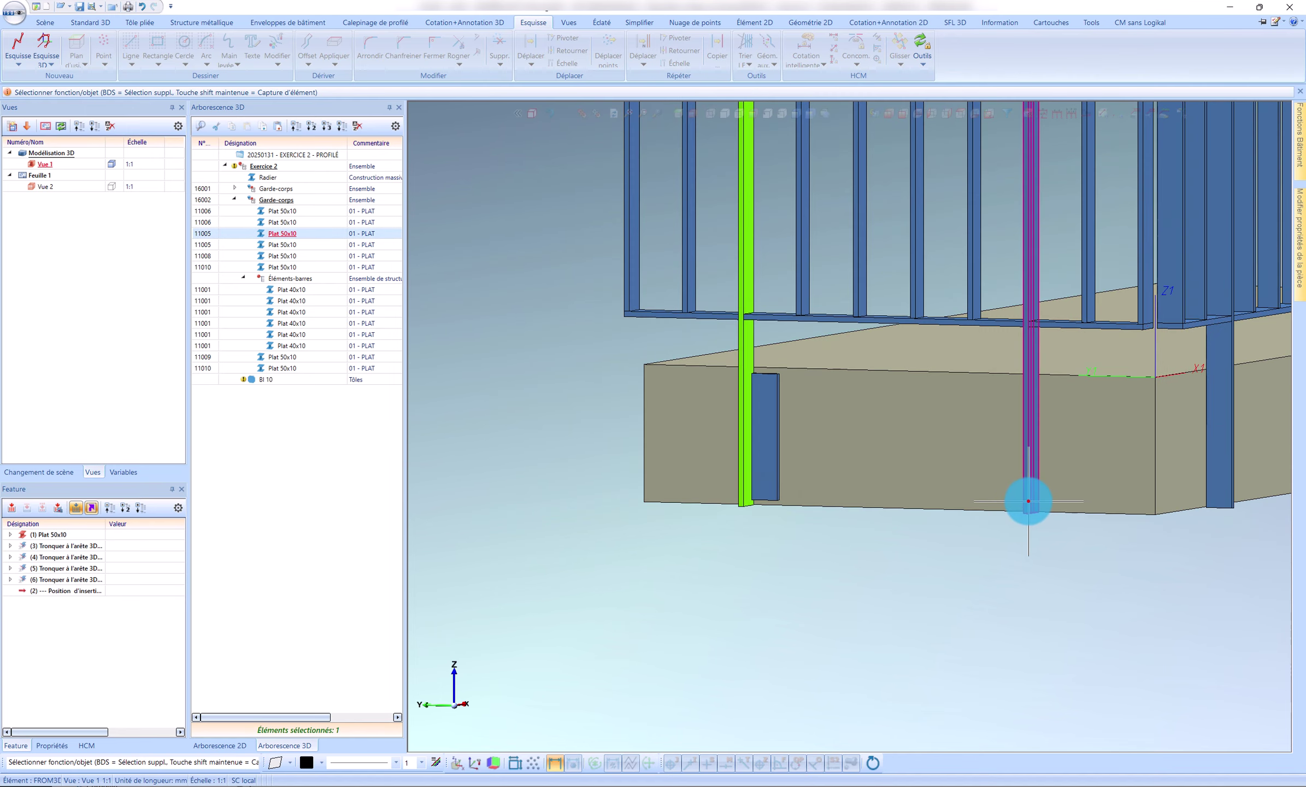
{"action": "left_click", "coordinate": [1004, 509]}
{"action": "scroll", "coordinate": [1004, 509], "scroll_direction": "down", "scroll_amount": 3}
{"action": "scroll", "coordinate": [1042, 510], "scroll_direction": "up", "scroll_amount": 3}
{"action": "left_click", "coordinate": [1038, 505]}
{"action": "scroll", "coordinate": [1038, 505], "scroll_direction": "down", "scroll_amount": 3}
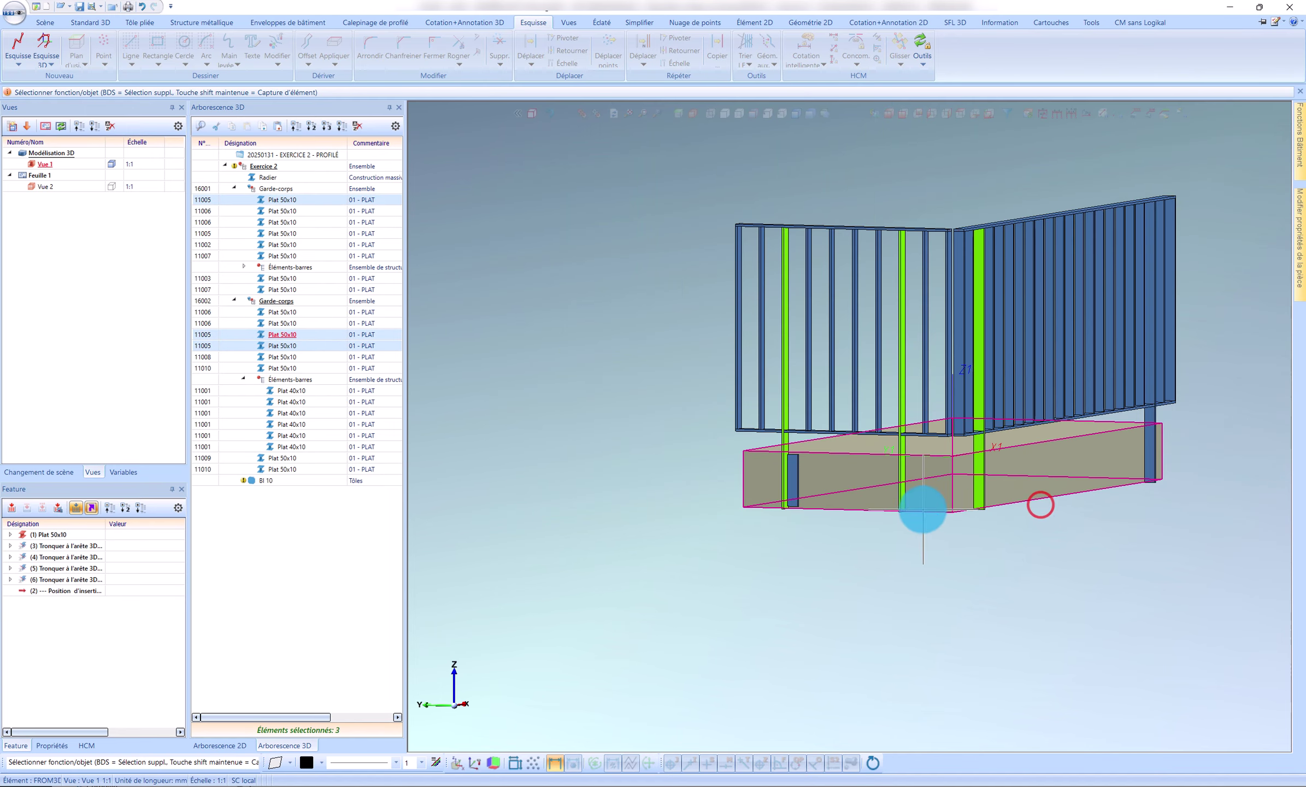
{"action": "left_click", "coordinate": [1151, 467]}
{"action": "scroll", "coordinate": [782, 501], "scroll_direction": "up", "scroll_amount": 3}
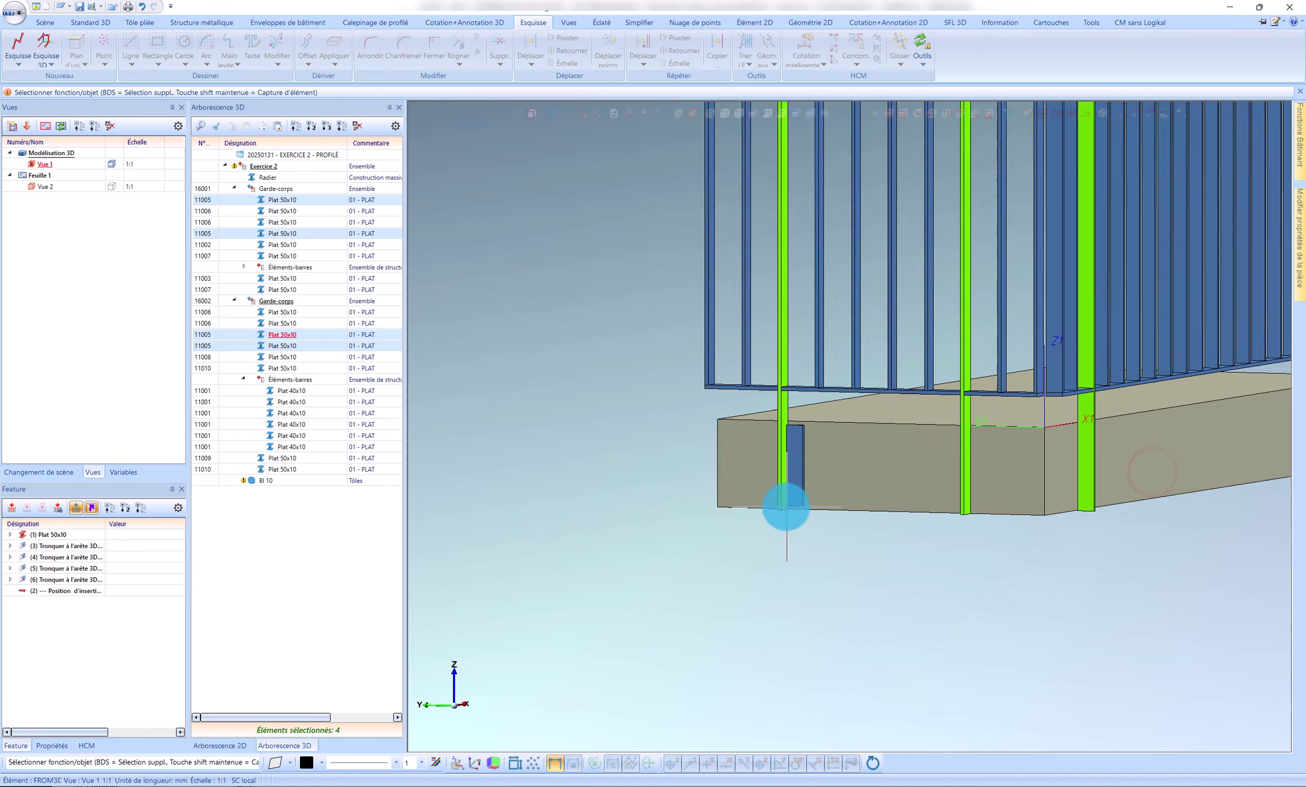
{"action": "scroll", "coordinate": [786, 507], "scroll_direction": "down", "scroll_amount": 4}
{"action": "scroll", "coordinate": [786, 507], "scroll_direction": "up", "scroll_amount": 4}
{"action": "right_click", "coordinate": [778, 505]}
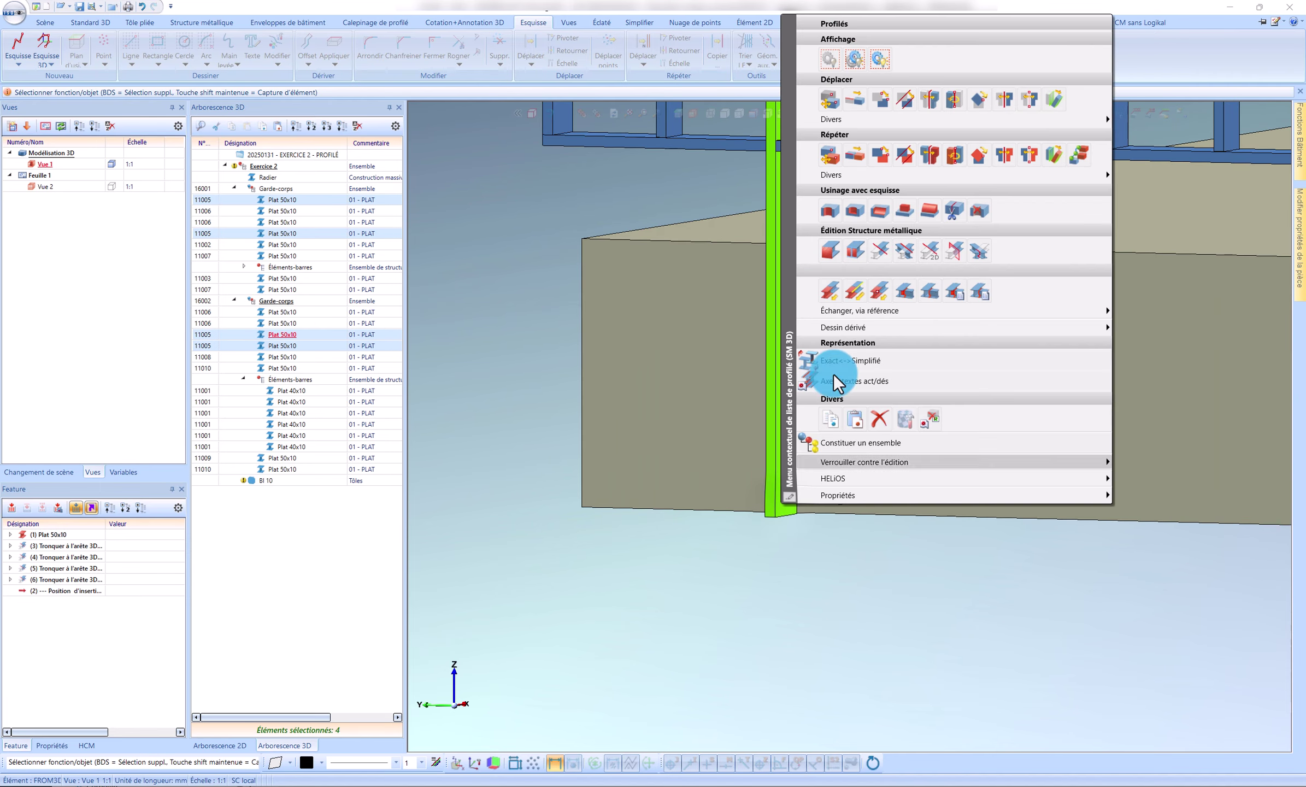
{"action": "left_click", "coordinate": [874, 252]}
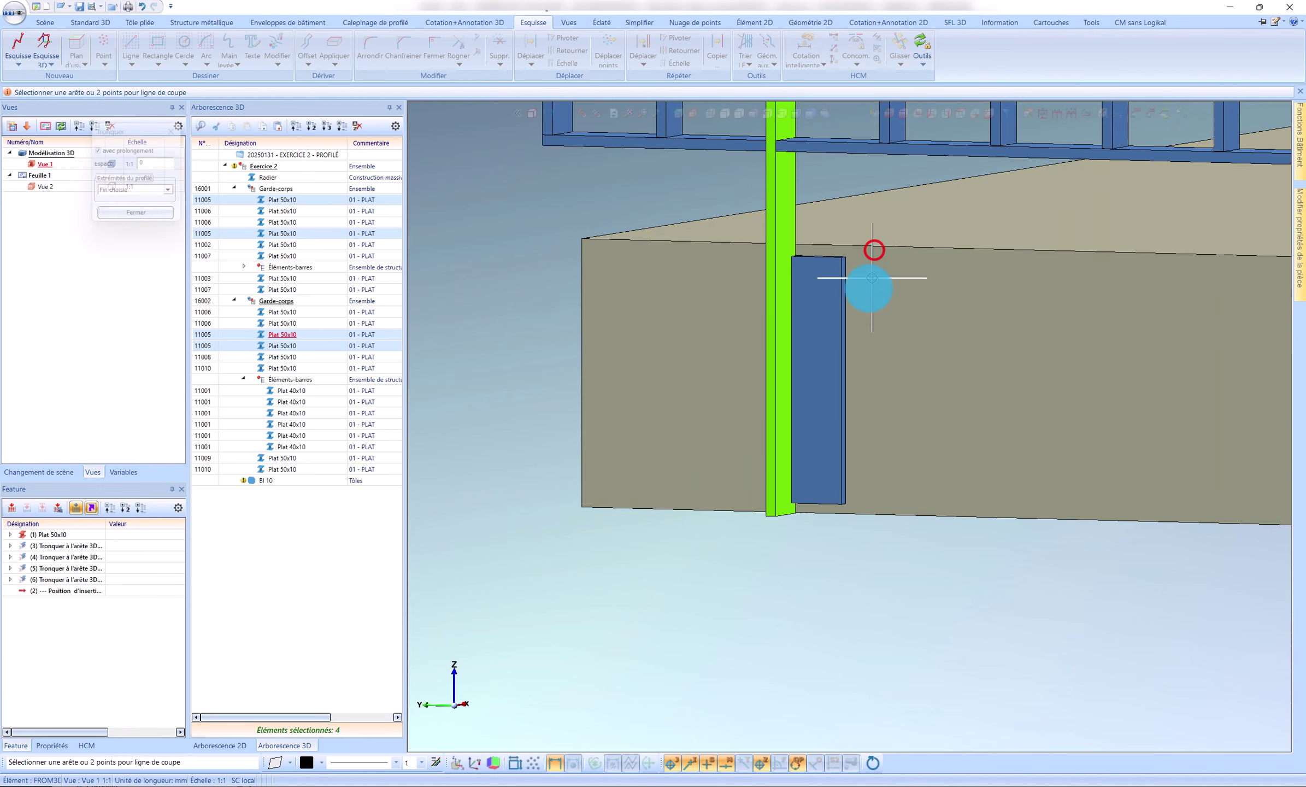
{"action": "left_click", "coordinate": [823, 499]}
{"action": "scroll", "coordinate": [677, 520], "scroll_direction": "down", "scroll_amount": 5}
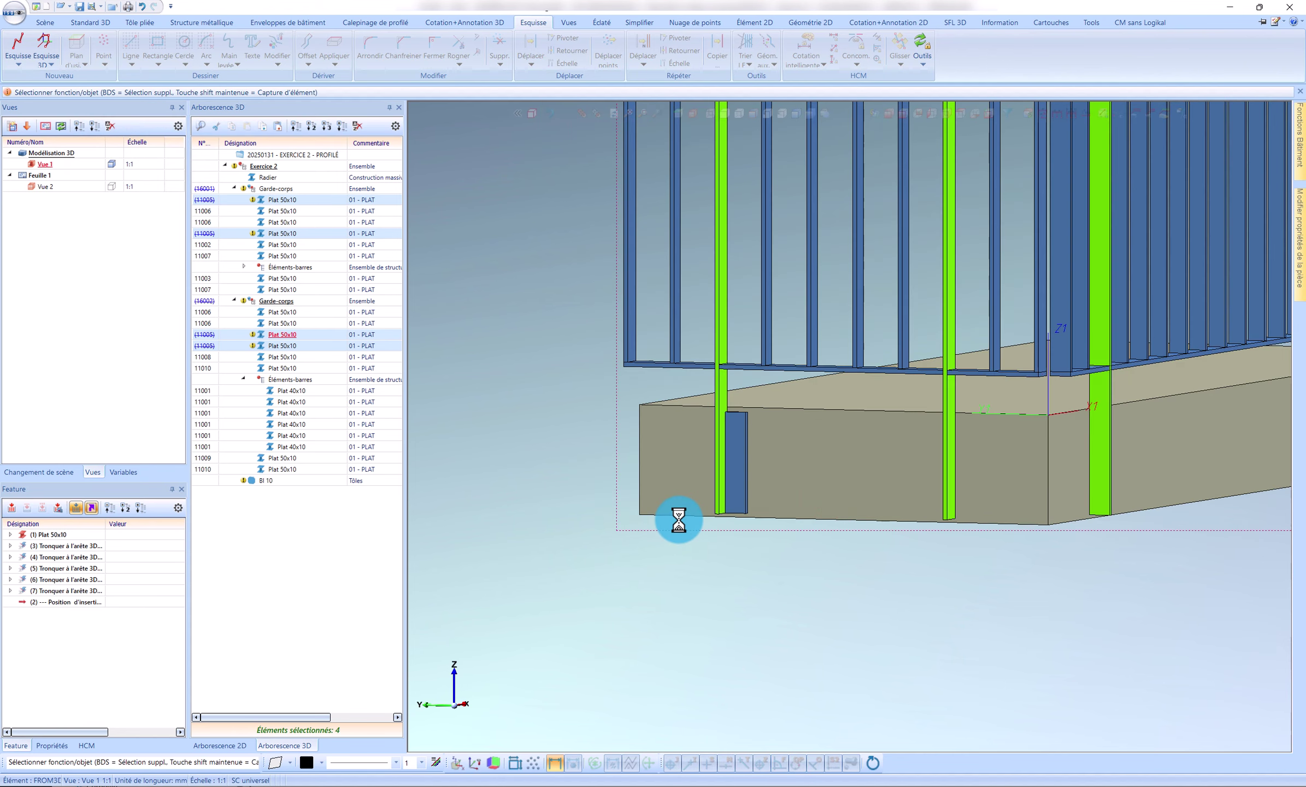
{"action": "scroll", "coordinate": [688, 583], "scroll_direction": "up", "scroll_amount": 3}
{"action": "left_click", "coordinate": [688, 582]}
{"action": "scroll", "coordinate": [677, 510], "scroll_direction": "up", "scroll_amount": 4}
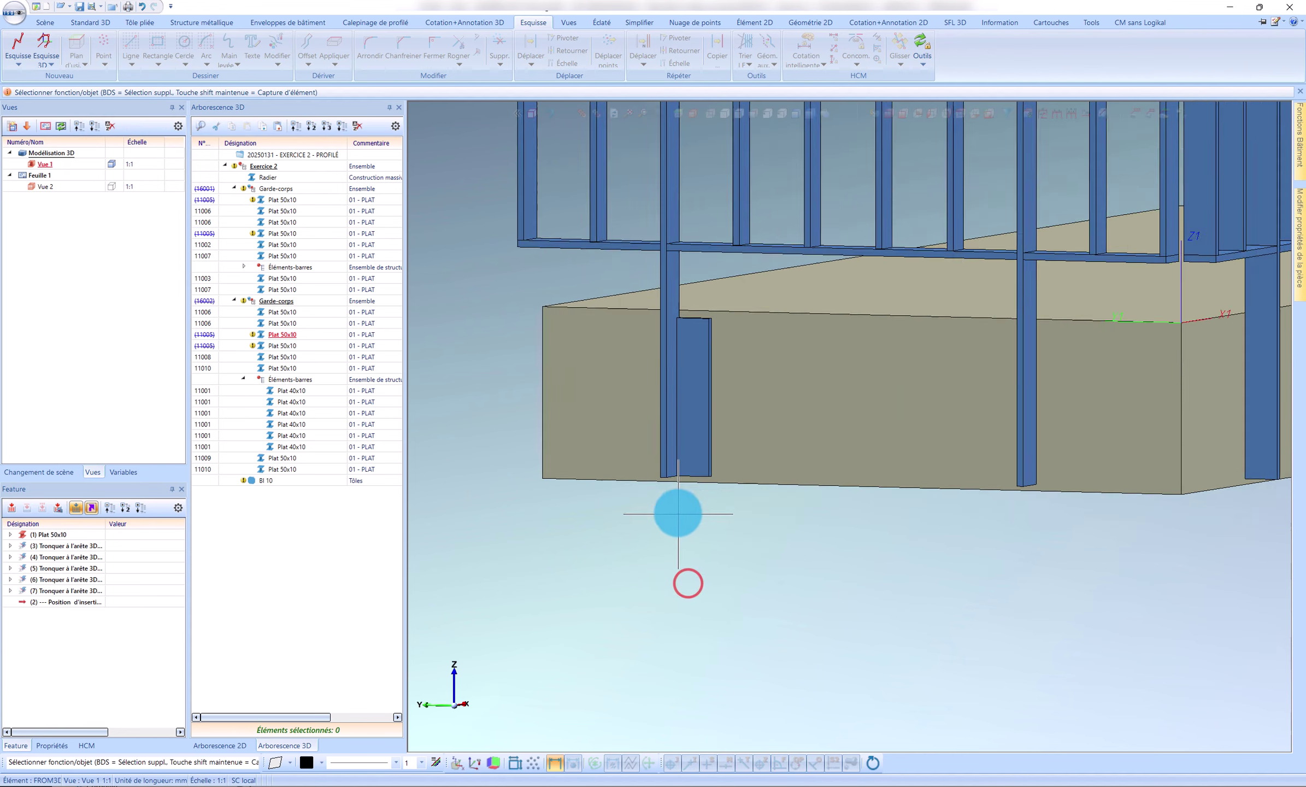
{"action": "middle_click_drag", "start_coordinate": [699, 418], "coordinate": [743, 436]}
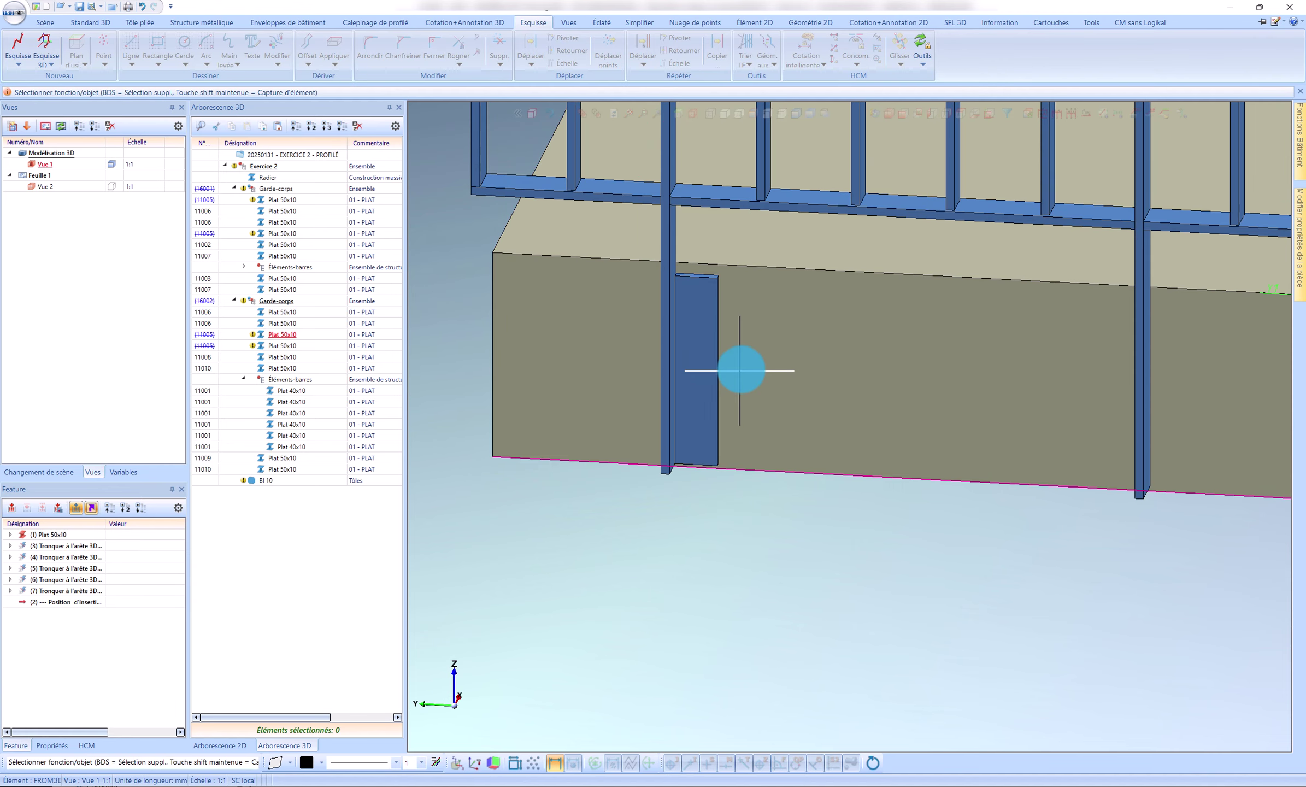
{"action": "scroll", "coordinate": [705, 334], "scroll_direction": "down", "scroll_amount": 2}
{"action": "scroll", "coordinate": [718, 332], "scroll_direction": "up", "scroll_amount": 3}
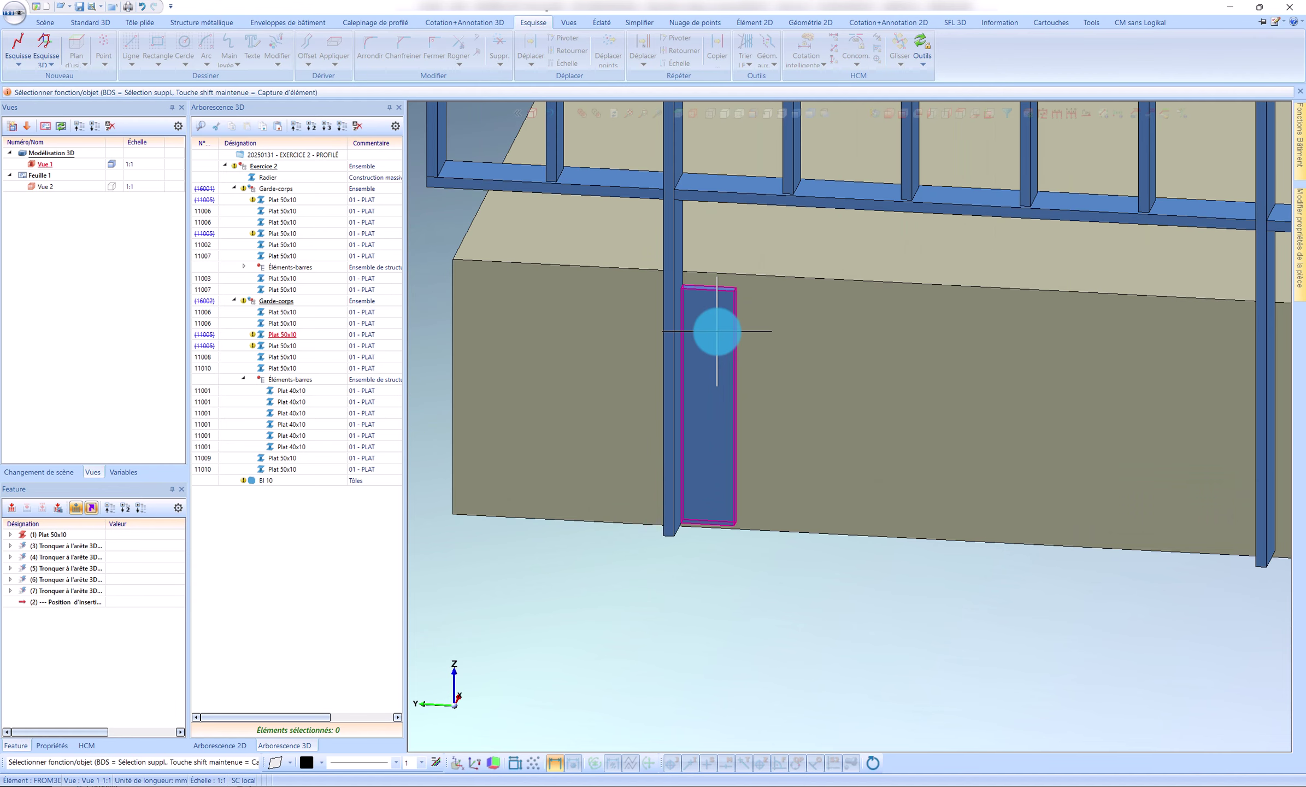
{"action": "right_click", "coordinate": [717, 331]}
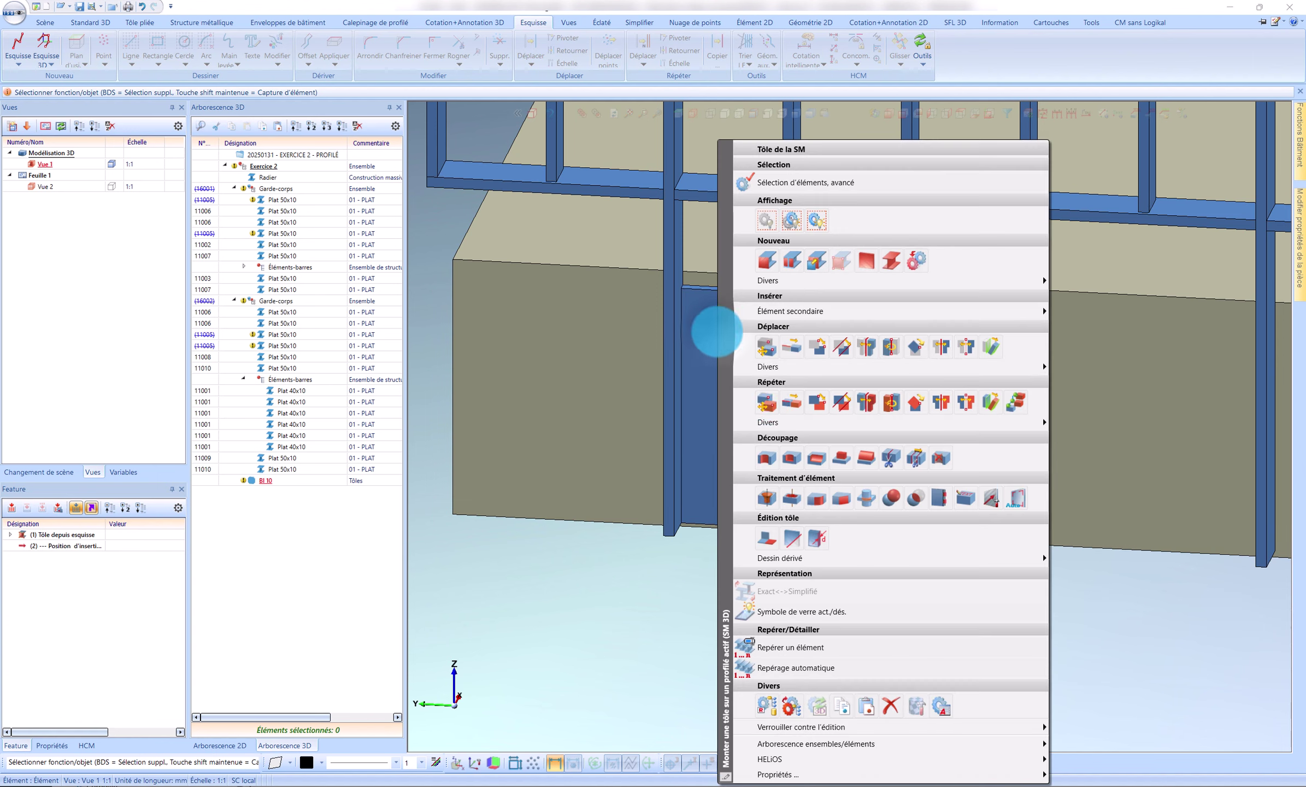
{"action": "left_click", "coordinate": [765, 404]}
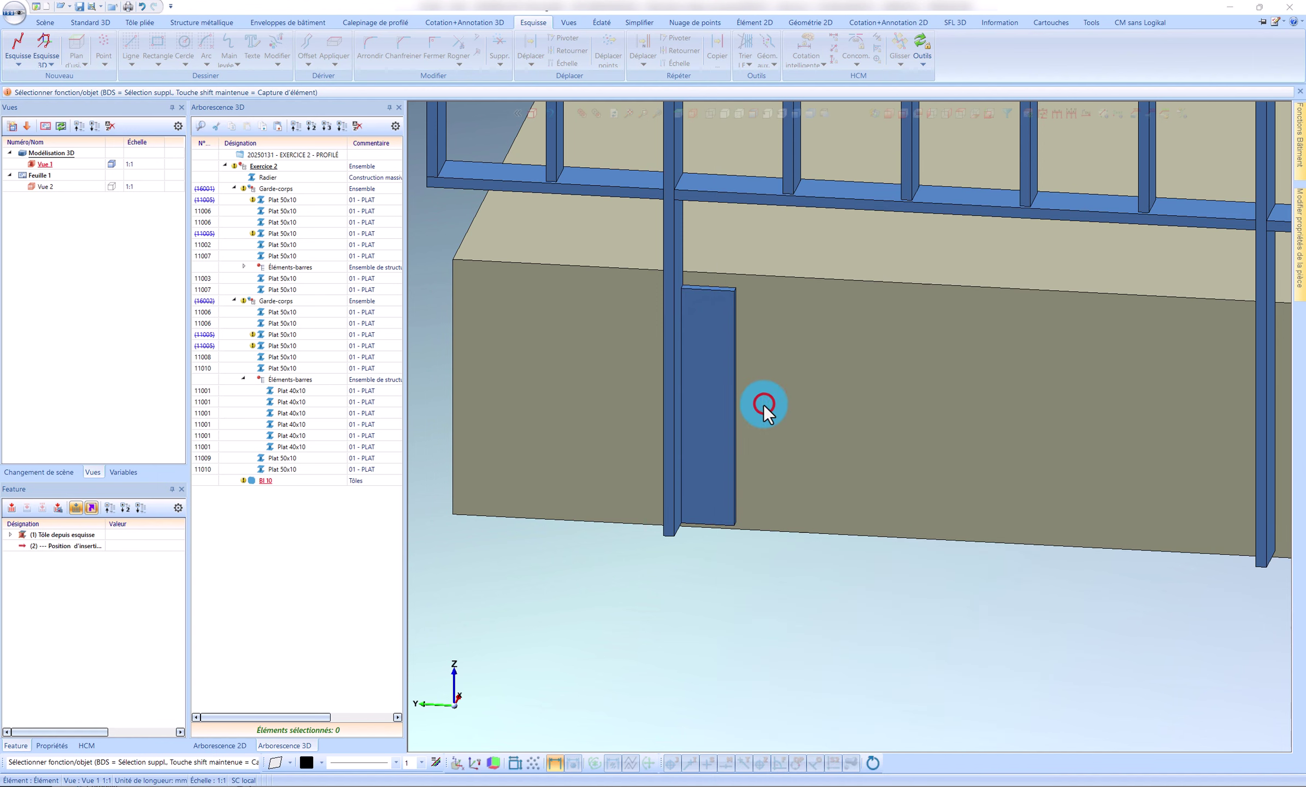
{"action": "key", "text": "Escape"}
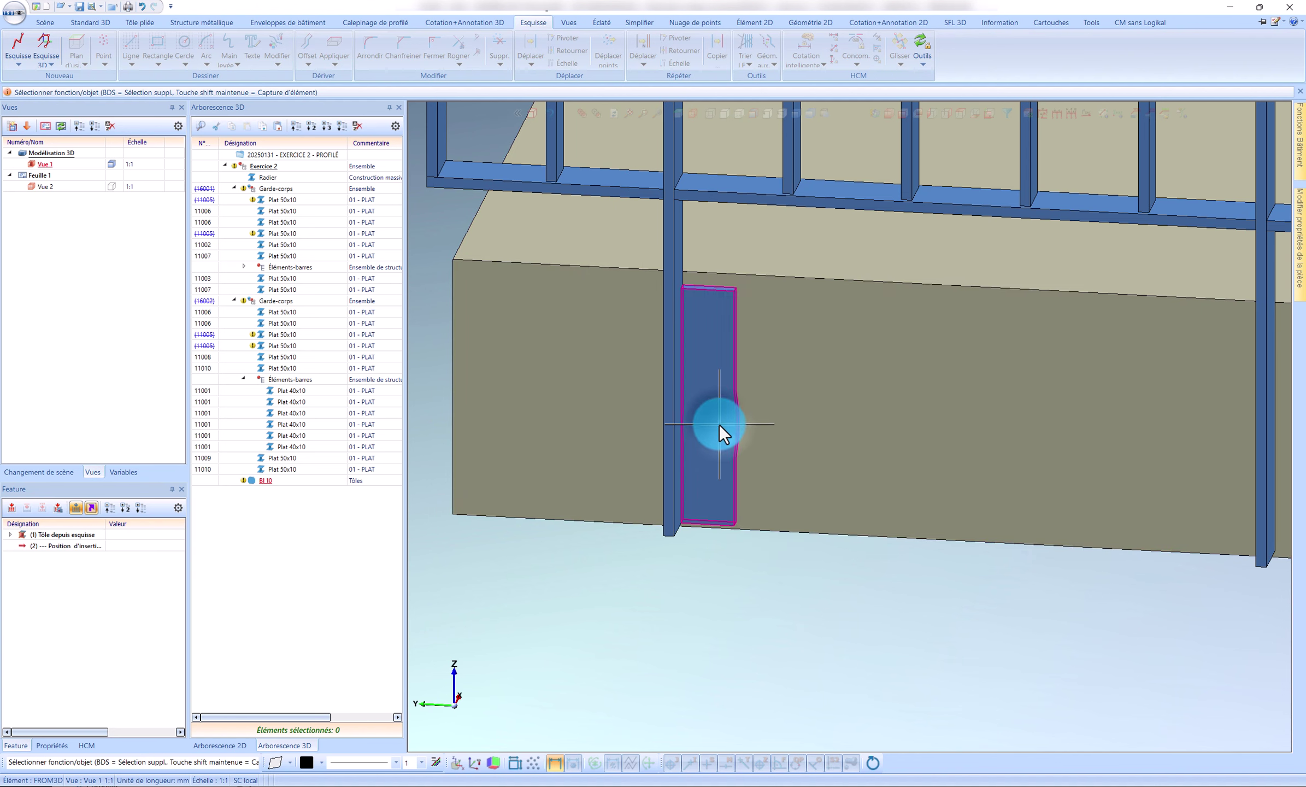
Repeat the plate without a superior element, taking the post's front face as reference plane, and place a copy at the second post on that side
{"action": "right_click", "coordinate": [719, 425]}
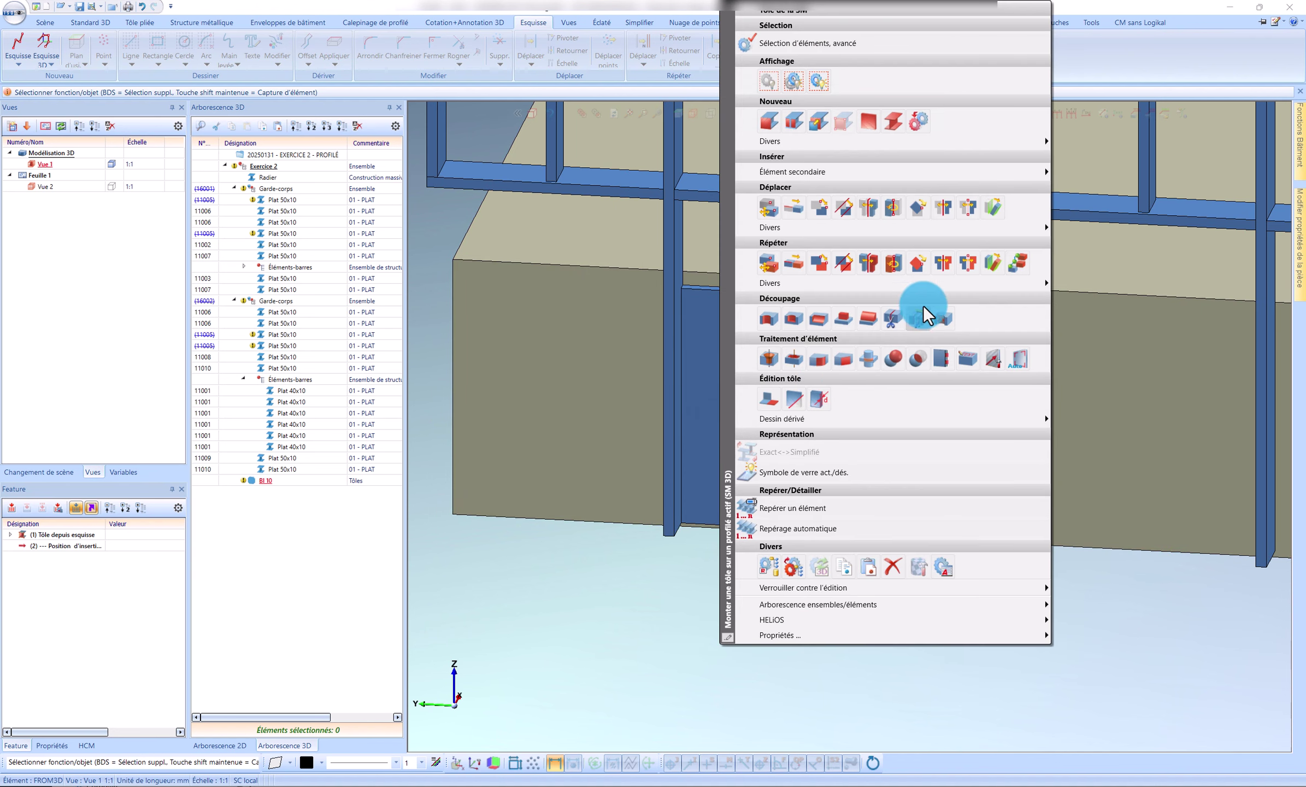
{"action": "left_click", "coordinate": [987, 264]}
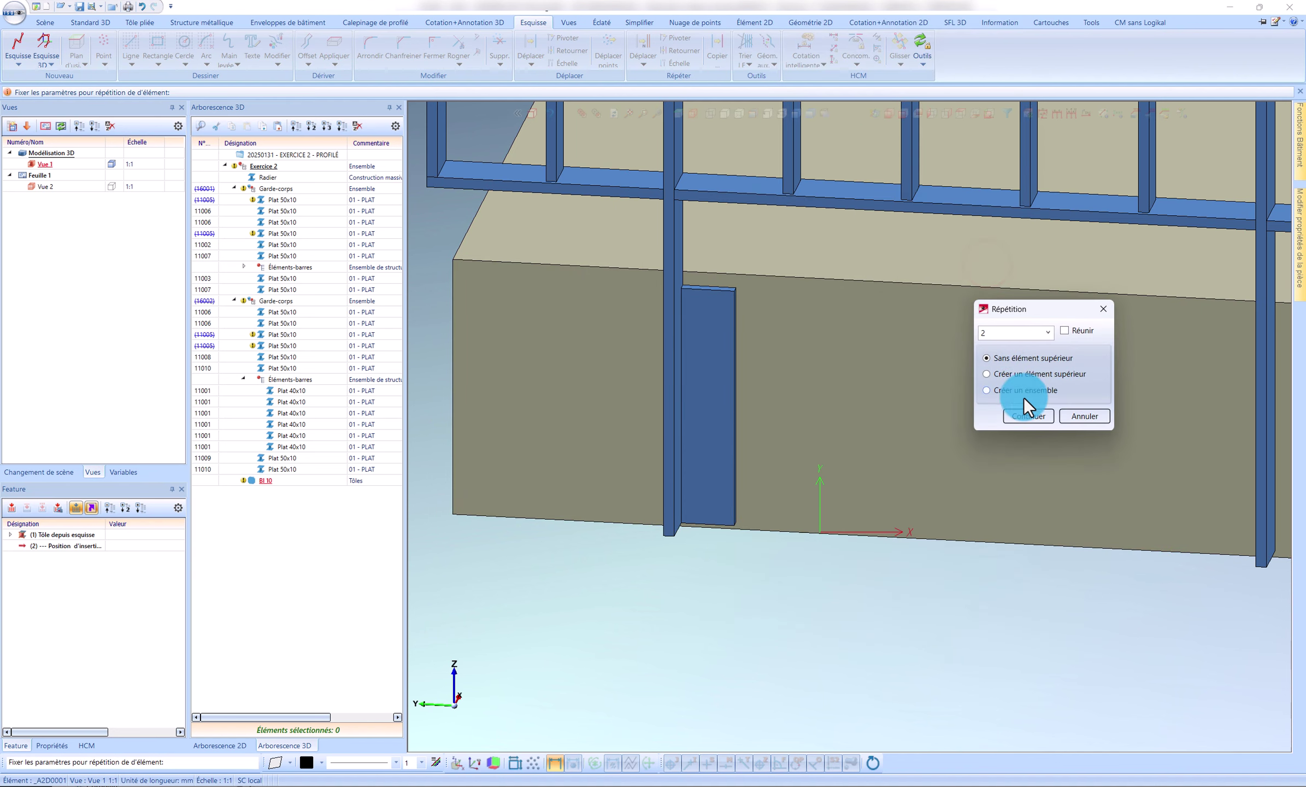
{"action": "left_click", "coordinate": [1025, 416]}
{"action": "scroll", "coordinate": [672, 547], "scroll_direction": "up", "scroll_amount": 8}
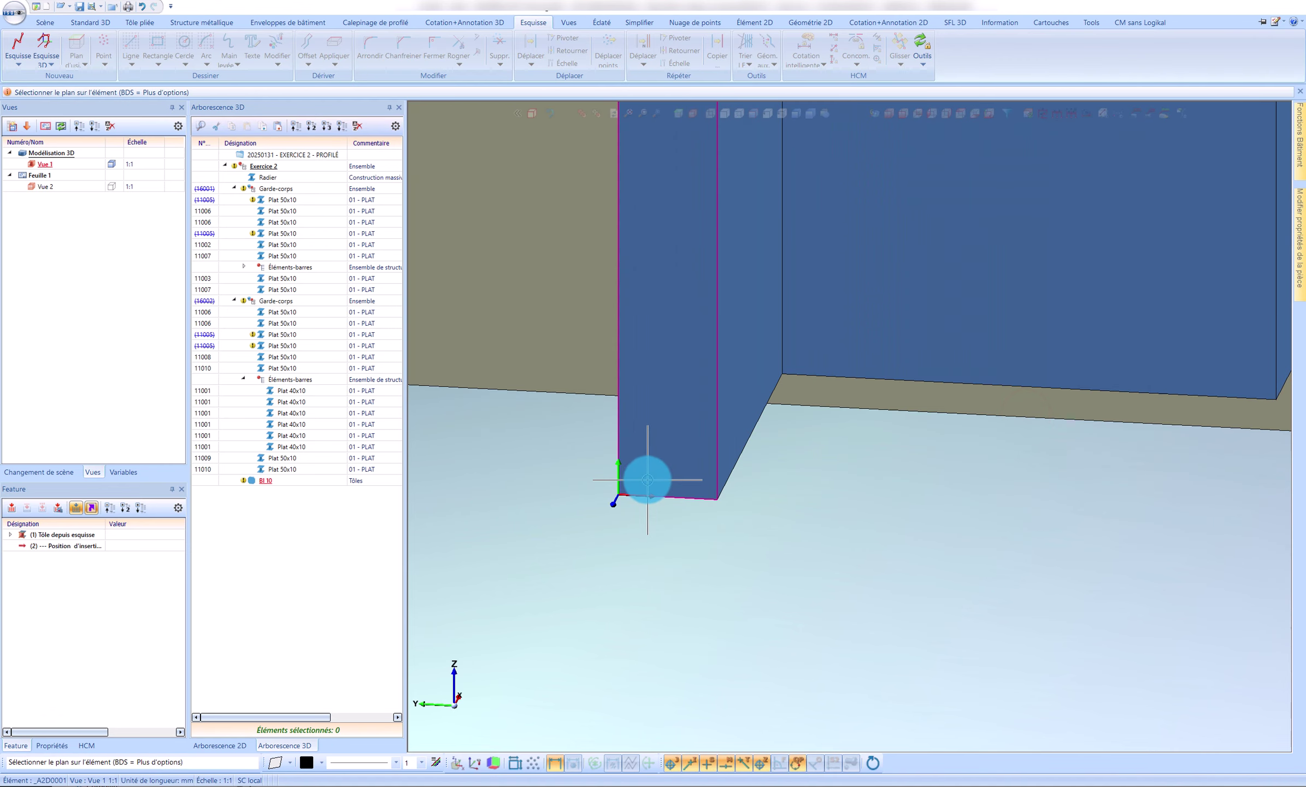
{"action": "left_click", "coordinate": [645, 480]}
{"action": "scroll", "coordinate": [617, 476], "scroll_direction": "down", "scroll_amount": 8}
{"action": "scroll", "coordinate": [912, 490], "scroll_direction": "up", "scroll_amount": 5}
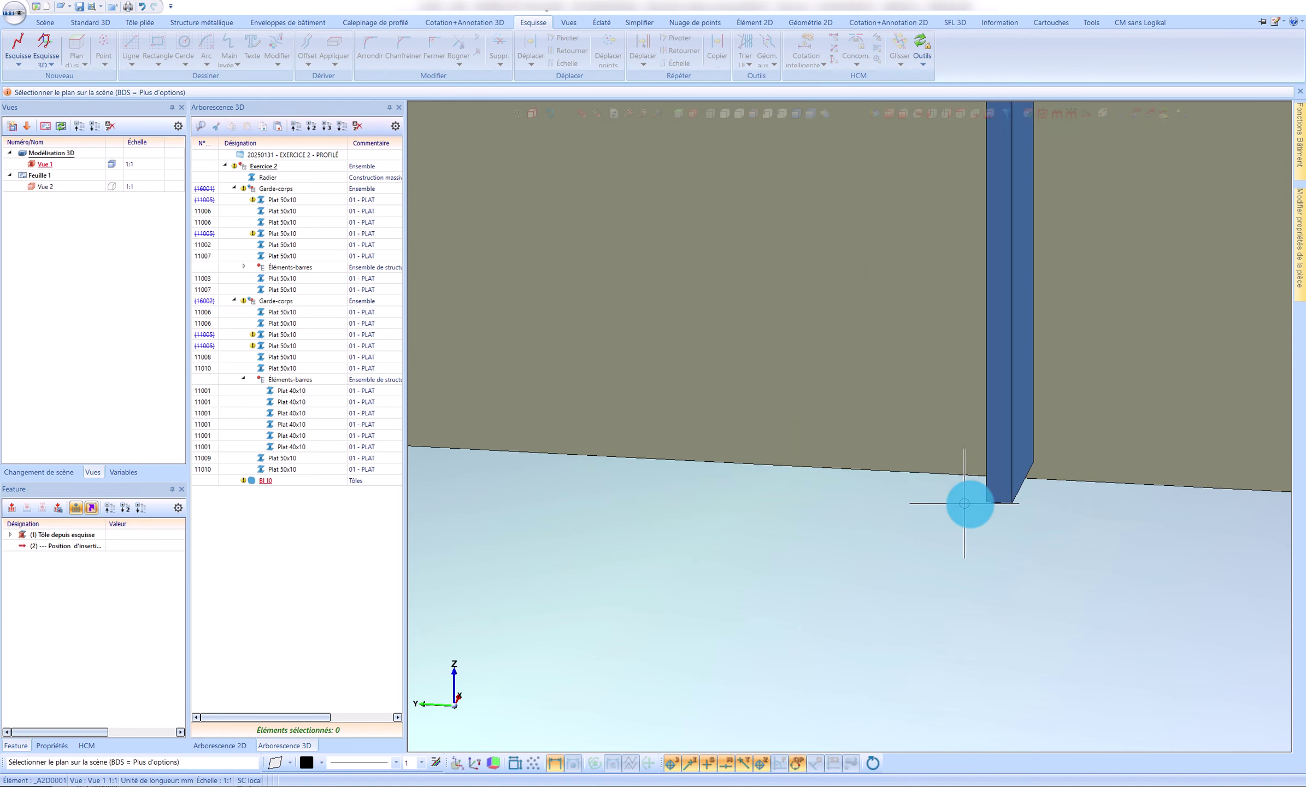
{"action": "scroll", "coordinate": [970, 504], "scroll_direction": "up", "scroll_amount": 4}
{"action": "left_click", "coordinate": [1061, 480]}
{"action": "scroll", "coordinate": [788, 539], "scroll_direction": "down", "scroll_amount": 8}
{"action": "scroll", "coordinate": [712, 518], "scroll_direction": "up", "scroll_amount": 4}
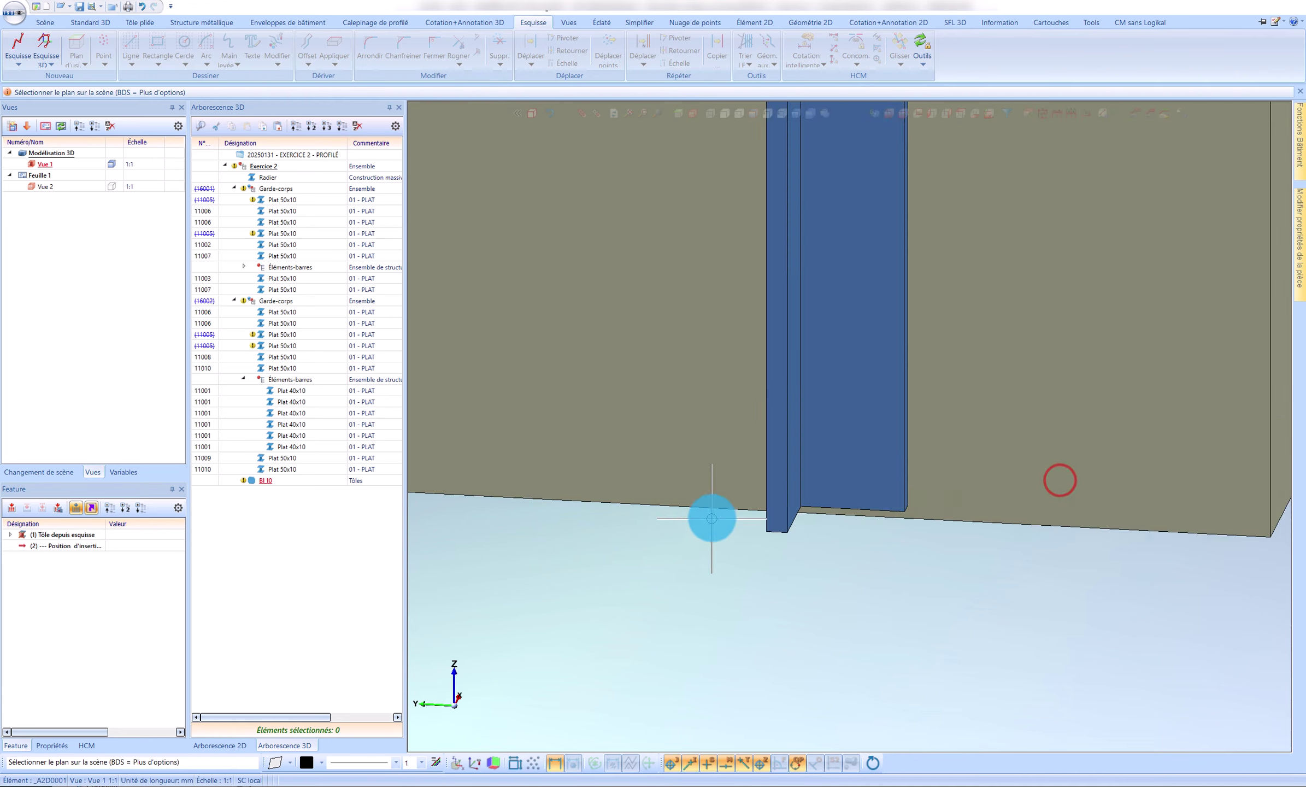
Place copies of the plate on the front faces of both posts on the adjacent side of the slab, and end the repetition
{"action": "scroll", "coordinate": [711, 518], "scroll_direction": "down", "scroll_amount": 6}
{"action": "middle_click_drag", "start_coordinate": [904, 475], "coordinate": [787, 507]}
{"action": "scroll", "coordinate": [1208, 579], "scroll_direction": "up", "scroll_amount": 5}
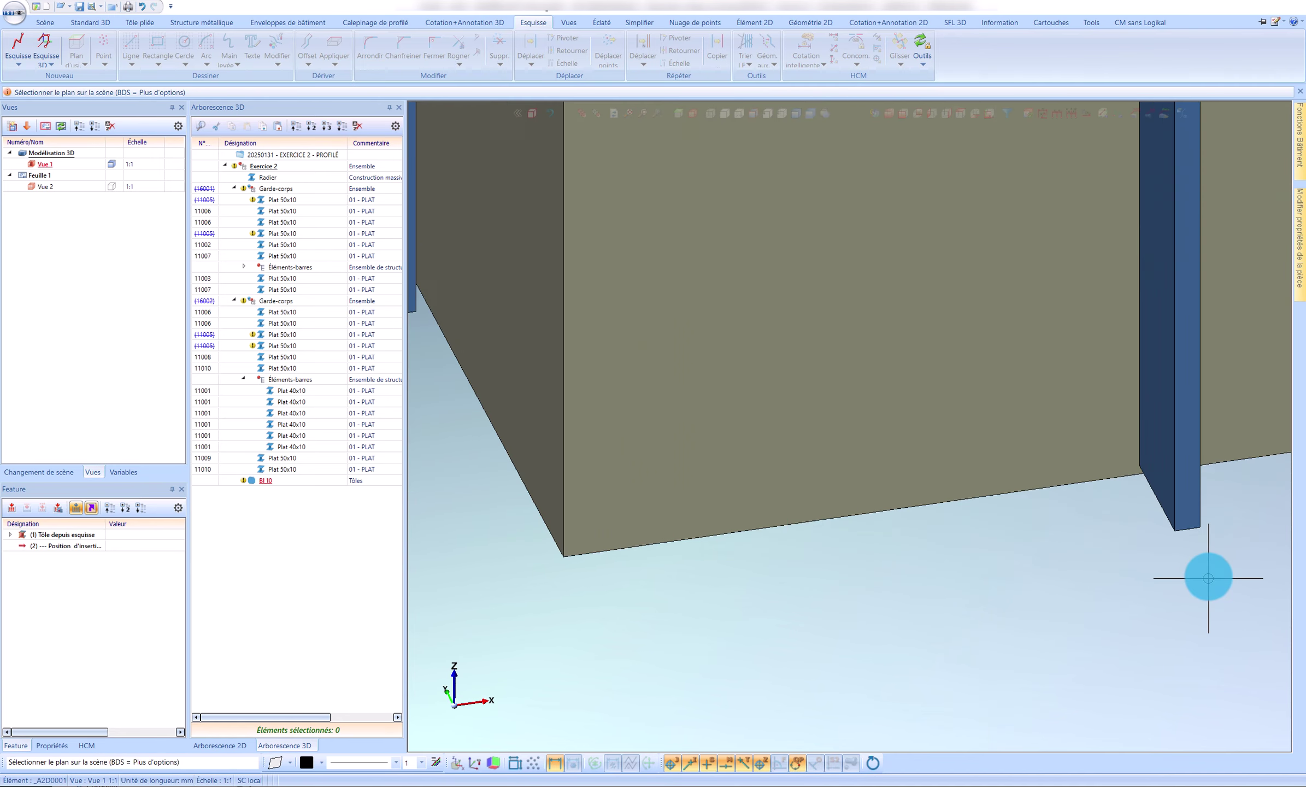
{"action": "scroll", "coordinate": [1209, 578], "scroll_direction": "up", "scroll_amount": 4}
{"action": "left_click", "coordinate": [1148, 473]}
{"action": "scroll", "coordinate": [611, 540], "scroll_direction": "down", "scroll_amount": 10}
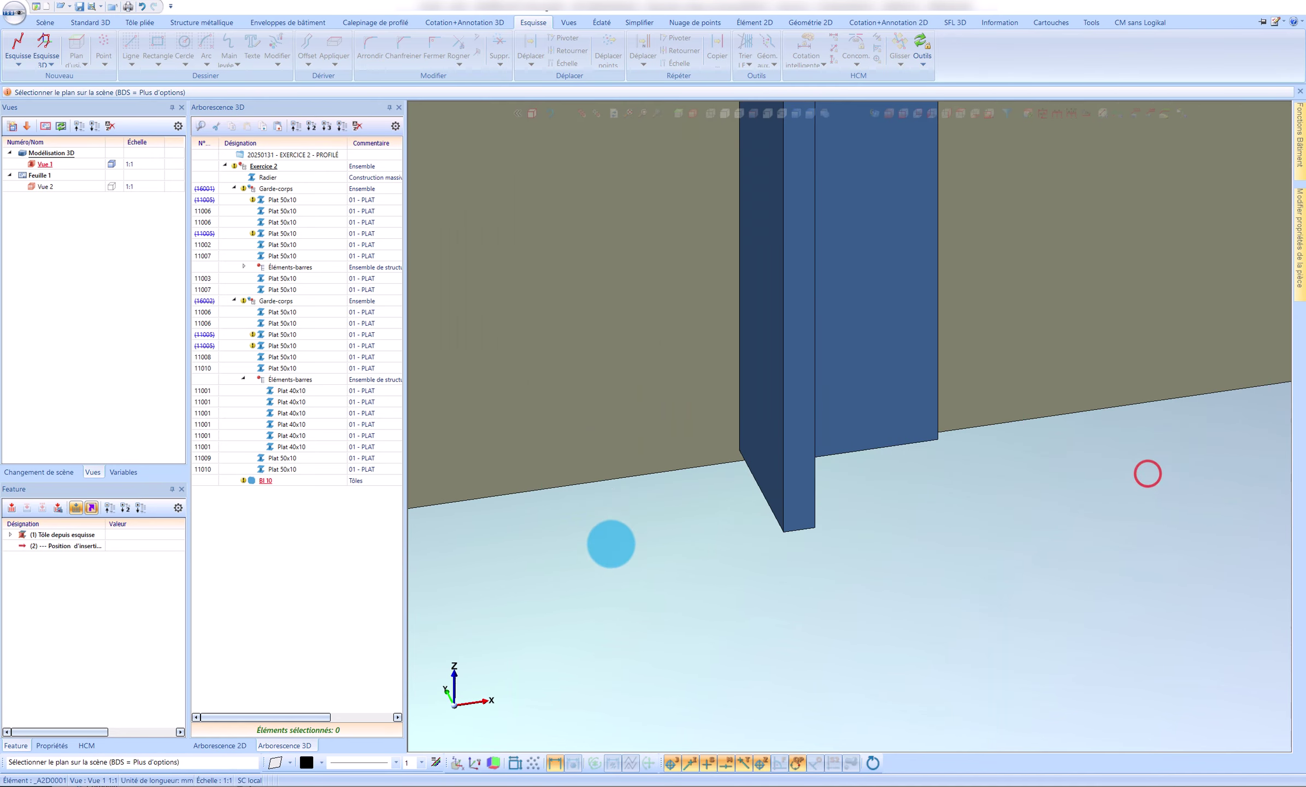
{"action": "scroll", "coordinate": [1193, 454], "scroll_direction": "up", "scroll_amount": 8}
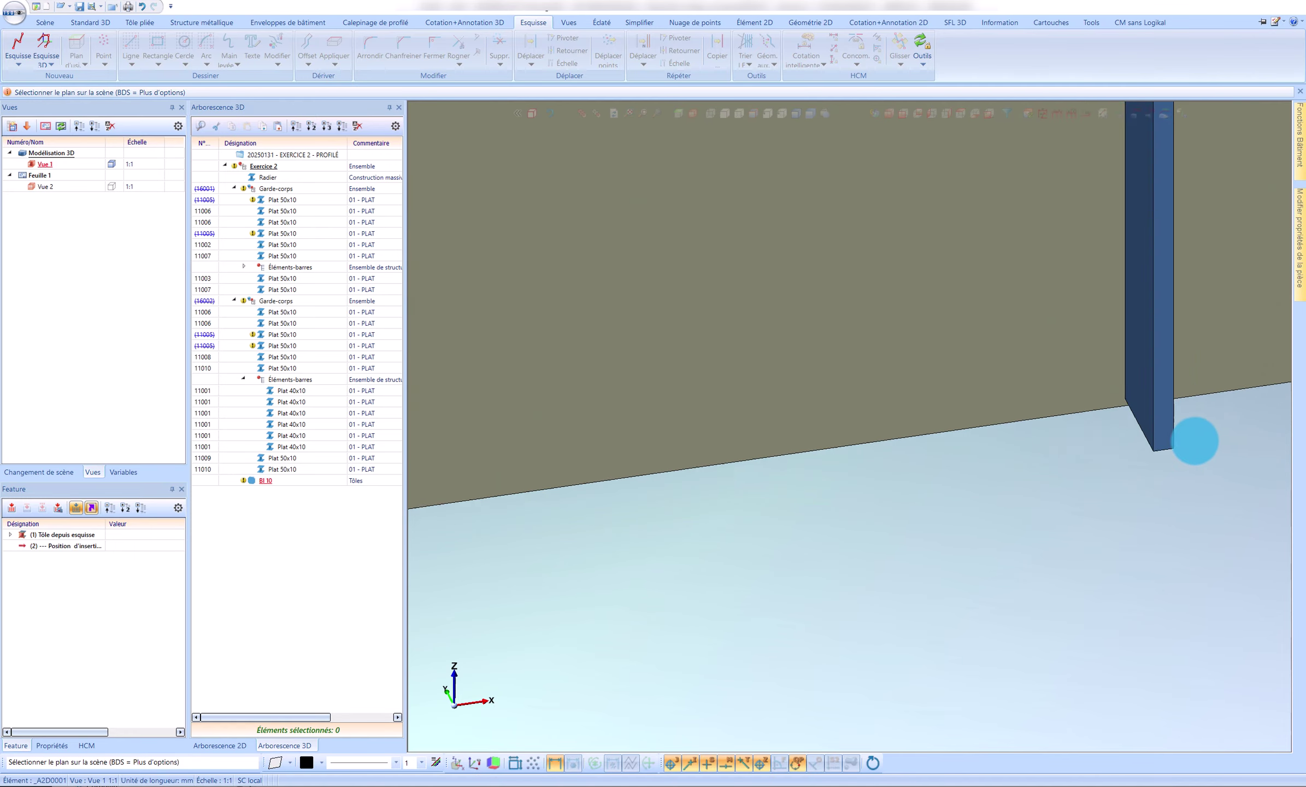
{"action": "left_click", "coordinate": [1100, 448]}
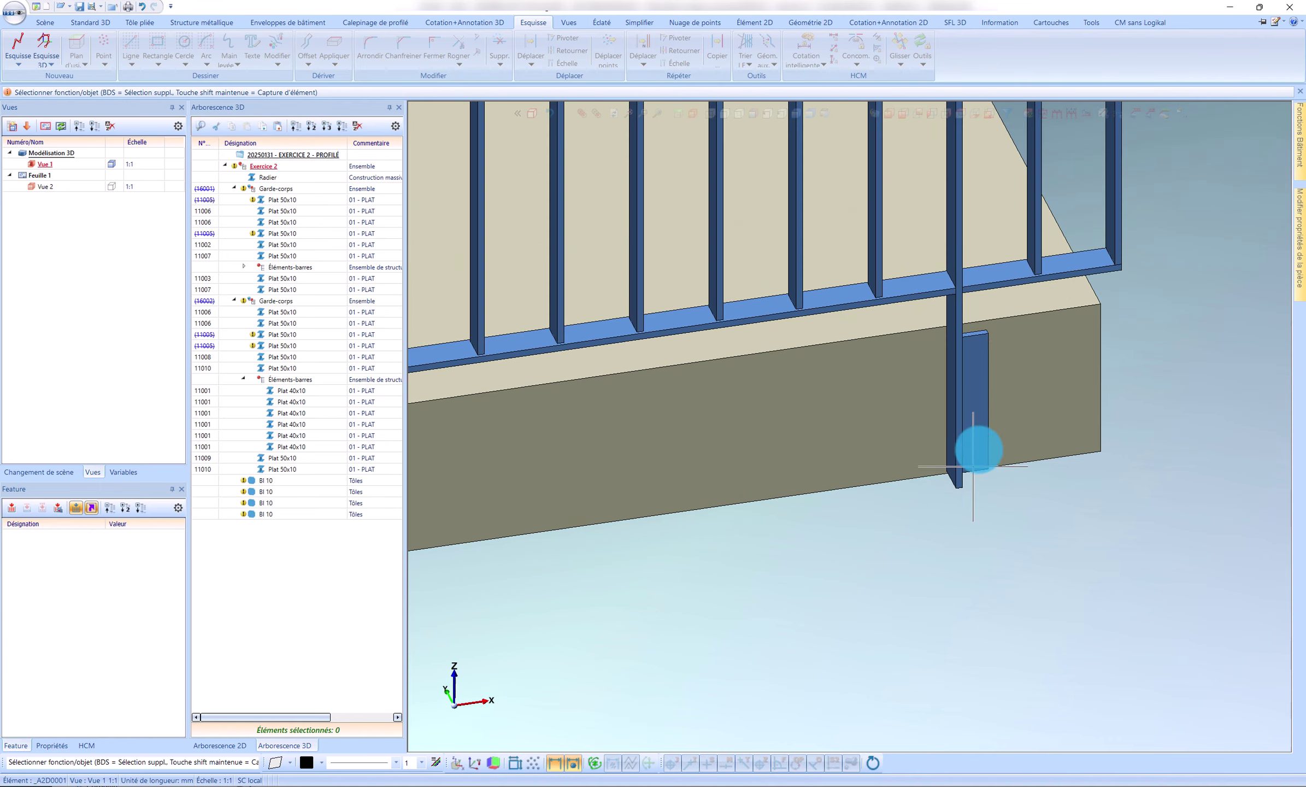
{"action": "scroll", "coordinate": [978, 322], "scroll_direction": "up", "scroll_amount": 4}
{"action": "right_click", "coordinate": [980, 316]}
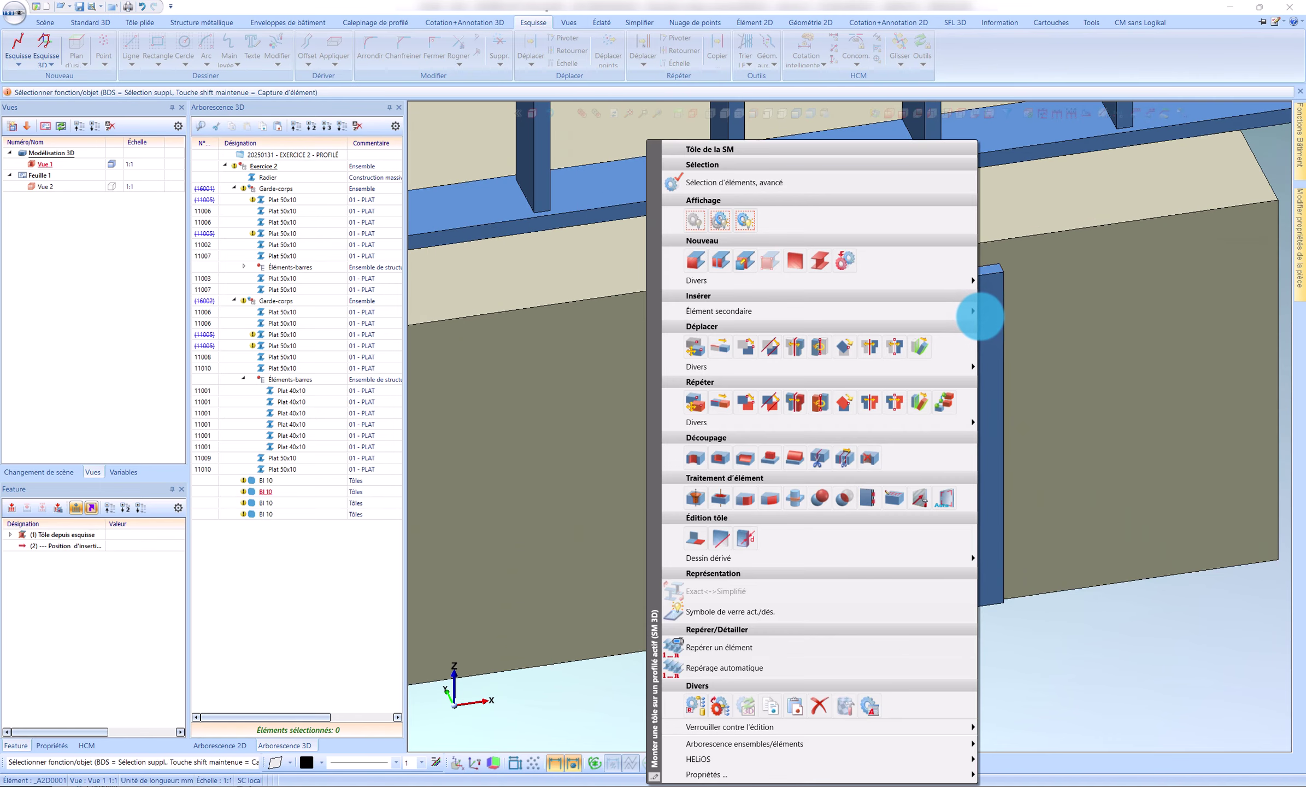
{"action": "key", "text": "Escape"}
{"action": "scroll", "coordinate": [1008, 301], "scroll_direction": "down", "scroll_amount": 5}
{"action": "scroll", "coordinate": [1008, 301], "scroll_direction": "up", "scroll_amount": 4}
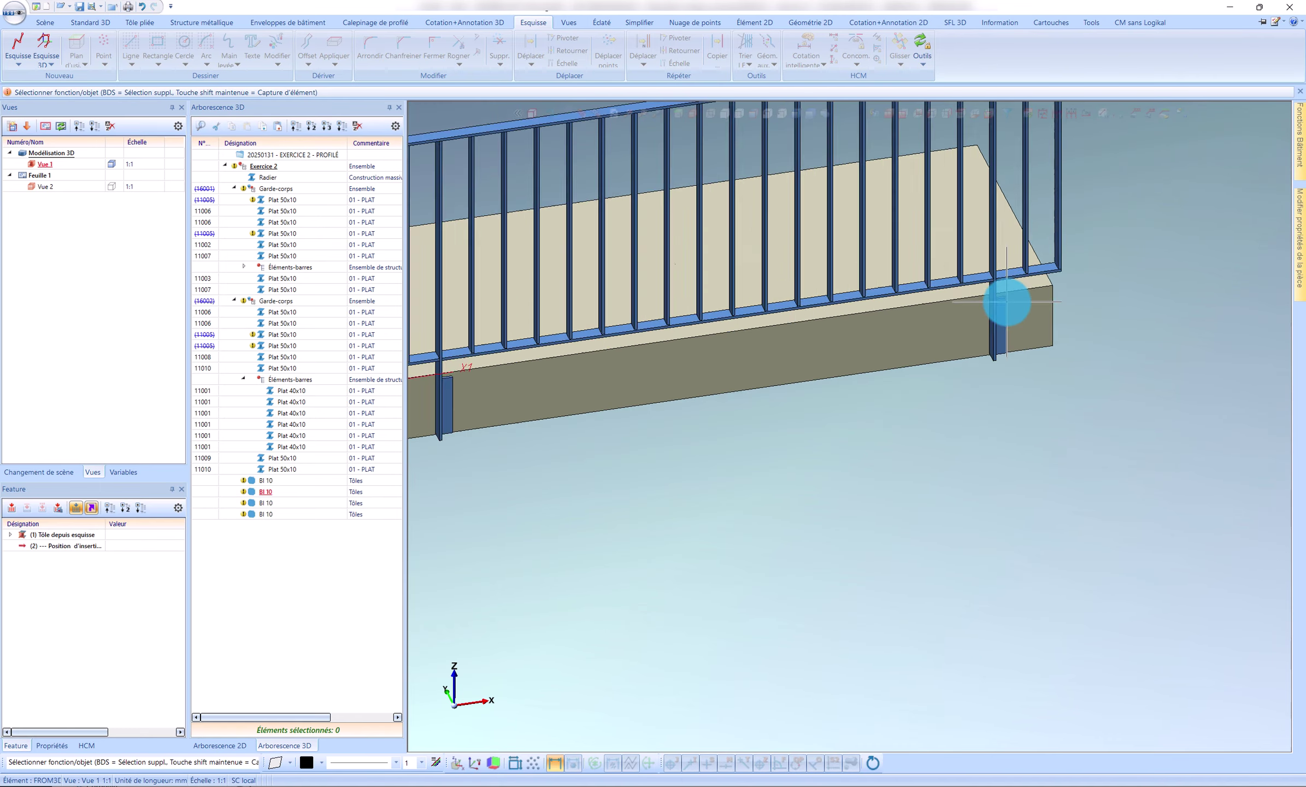
Move the plate at the long side's far post 60 mm perpendicular to the post's opposite side face, starting from the plate's upper outer corner
{"action": "scroll", "coordinate": [1007, 302], "scroll_direction": "up", "scroll_amount": 5}
{"action": "right_click", "coordinate": [977, 300]}
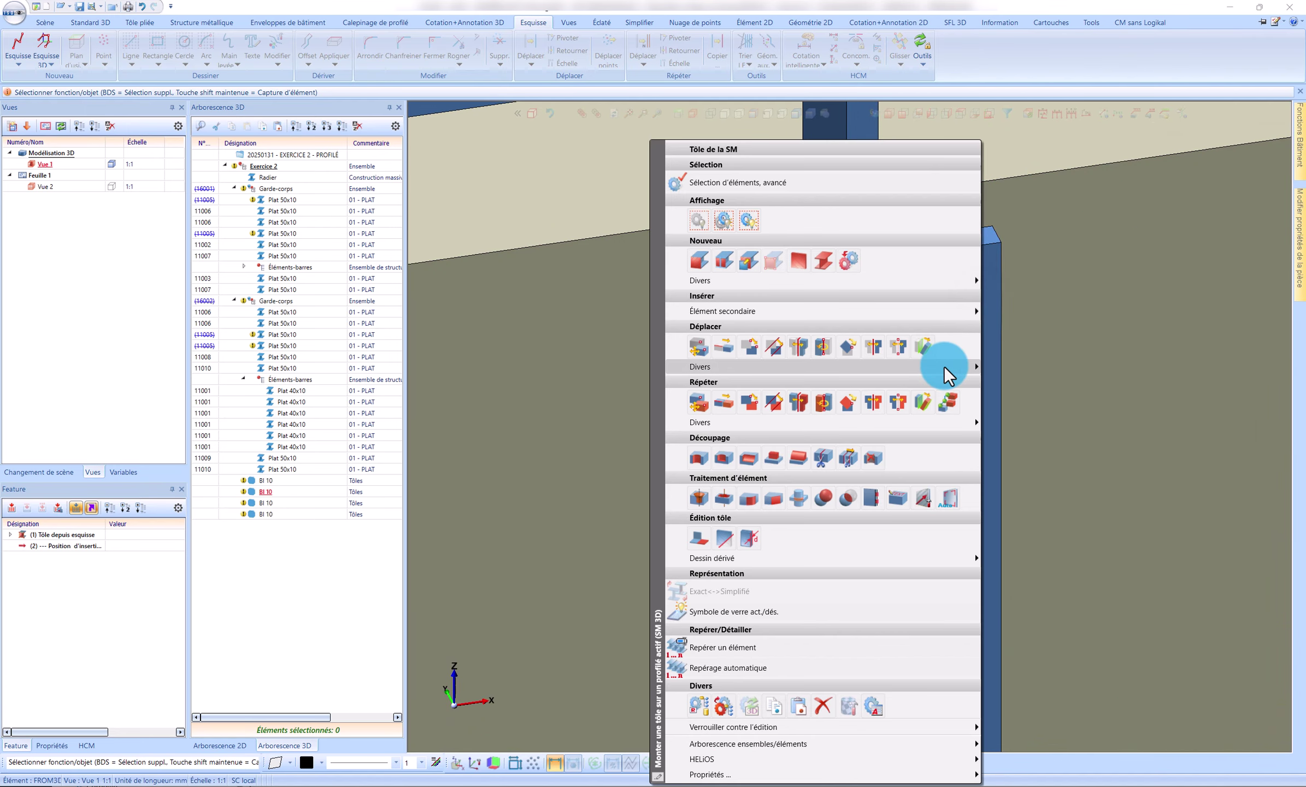
{"action": "left_click", "coordinate": [945, 368]}
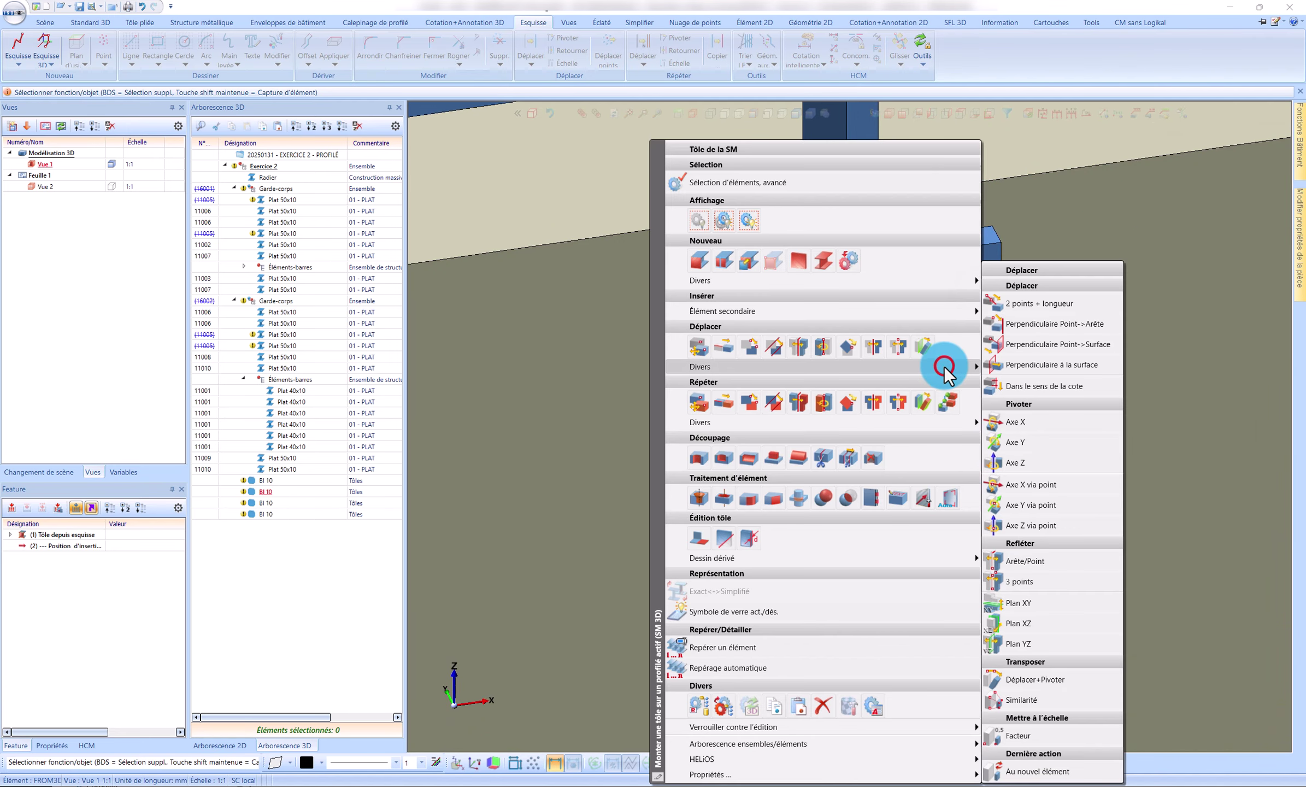
{"action": "left_click", "coordinate": [1049, 349]}
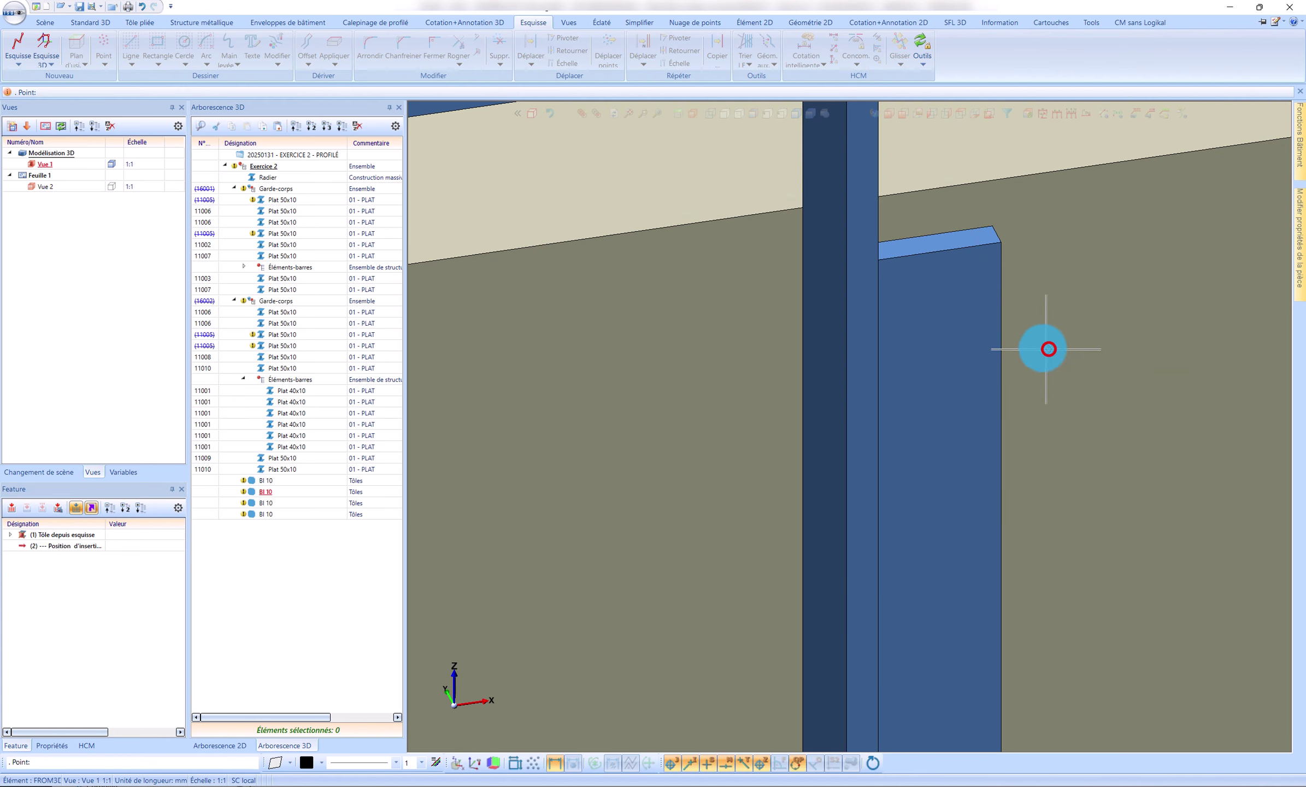
{"action": "left_click", "coordinate": [1001, 244]}
{"action": "scroll", "coordinate": [1001, 245], "scroll_direction": "down", "scroll_amount": 5}
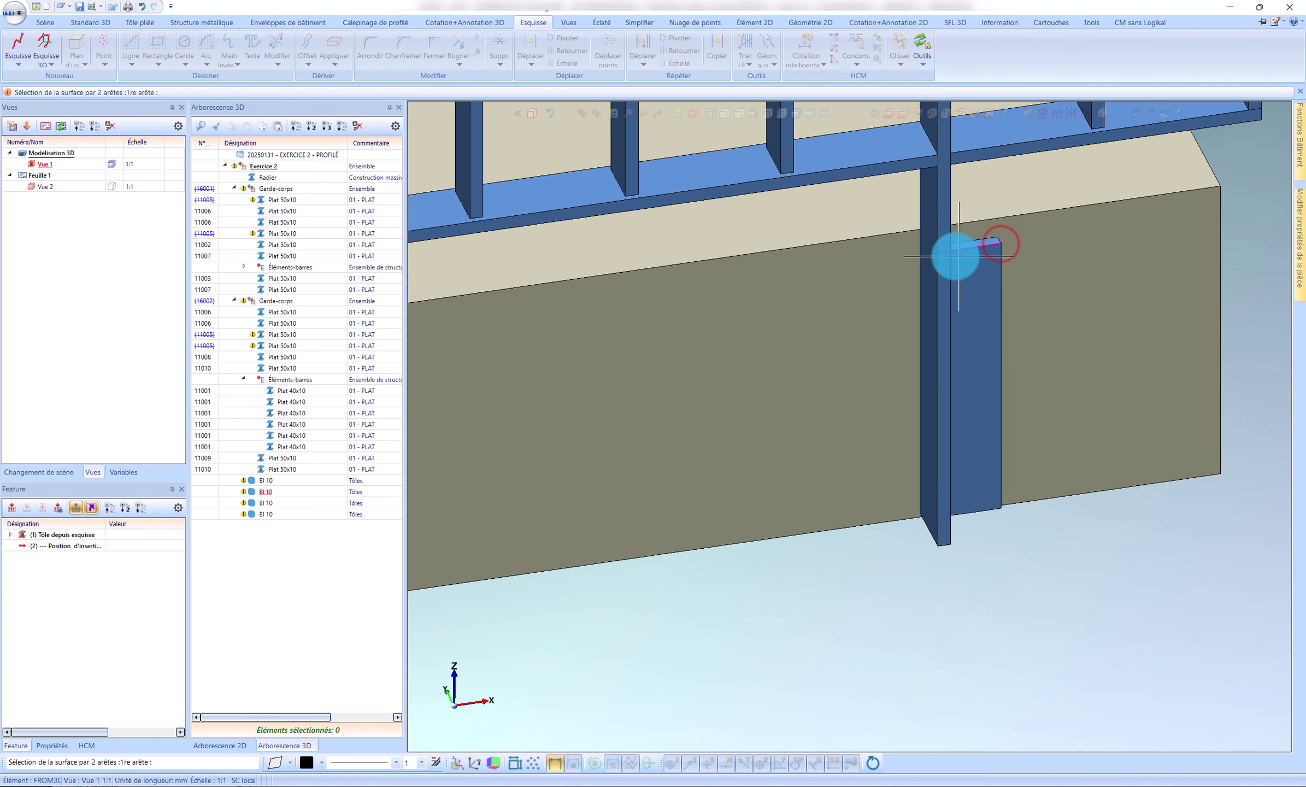
{"action": "scroll", "coordinate": [949, 251], "scroll_direction": "up", "scroll_amount": 4}
{"action": "left_click", "coordinate": [941, 241]}
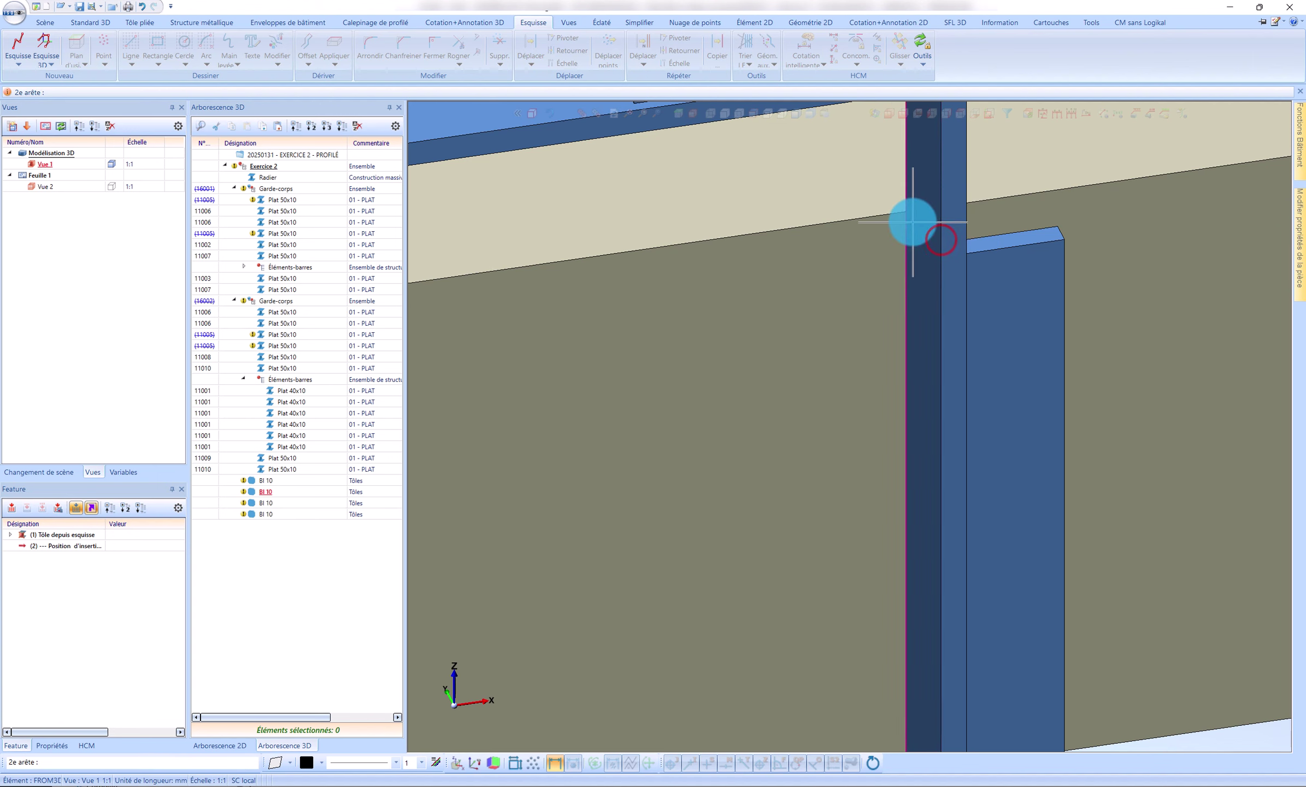
{"action": "left_click", "coordinate": [910, 229]}
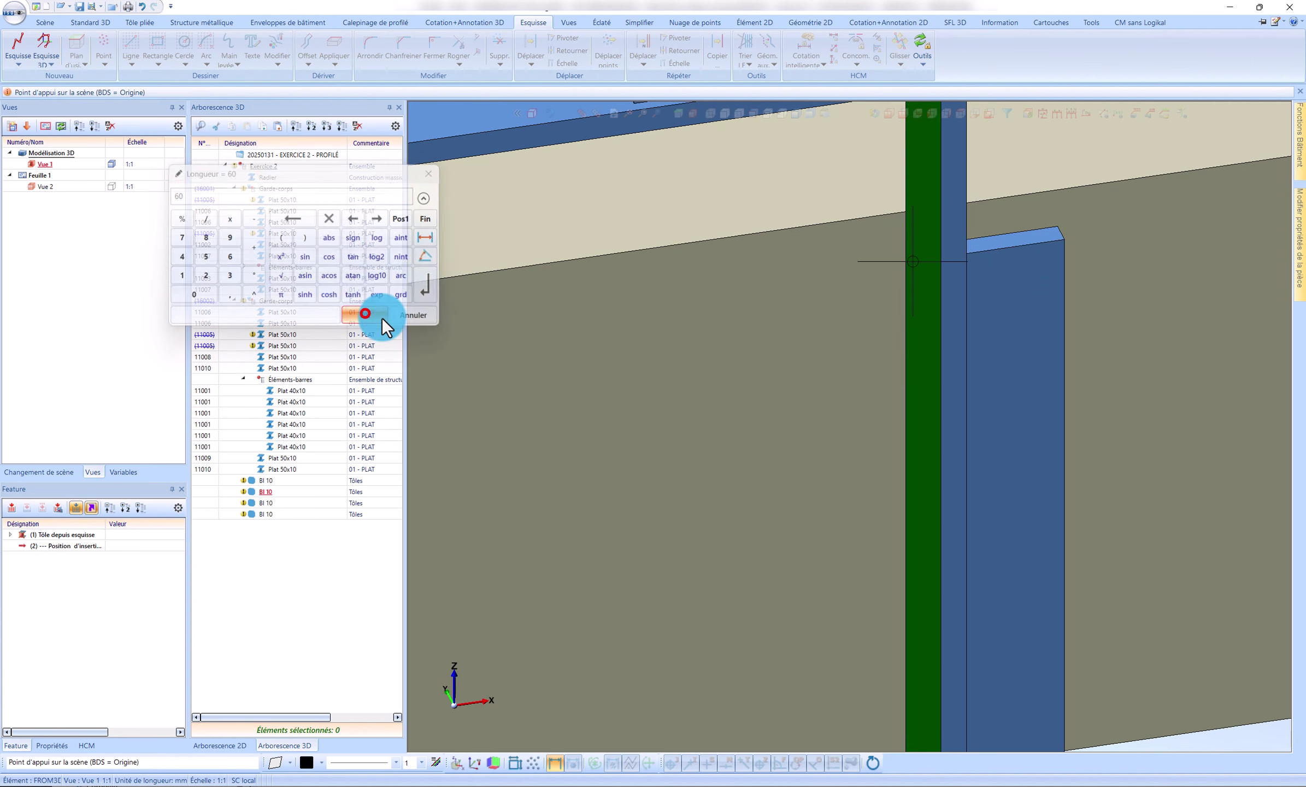
{"action": "left_click", "coordinate": [365, 315]}
Move the plate at the short side's post nearest the slab corner 60 mm along its upper edge, across to the other side of the post
{"action": "scroll", "coordinate": [1099, 364], "scroll_direction": "down", "scroll_amount": 5}
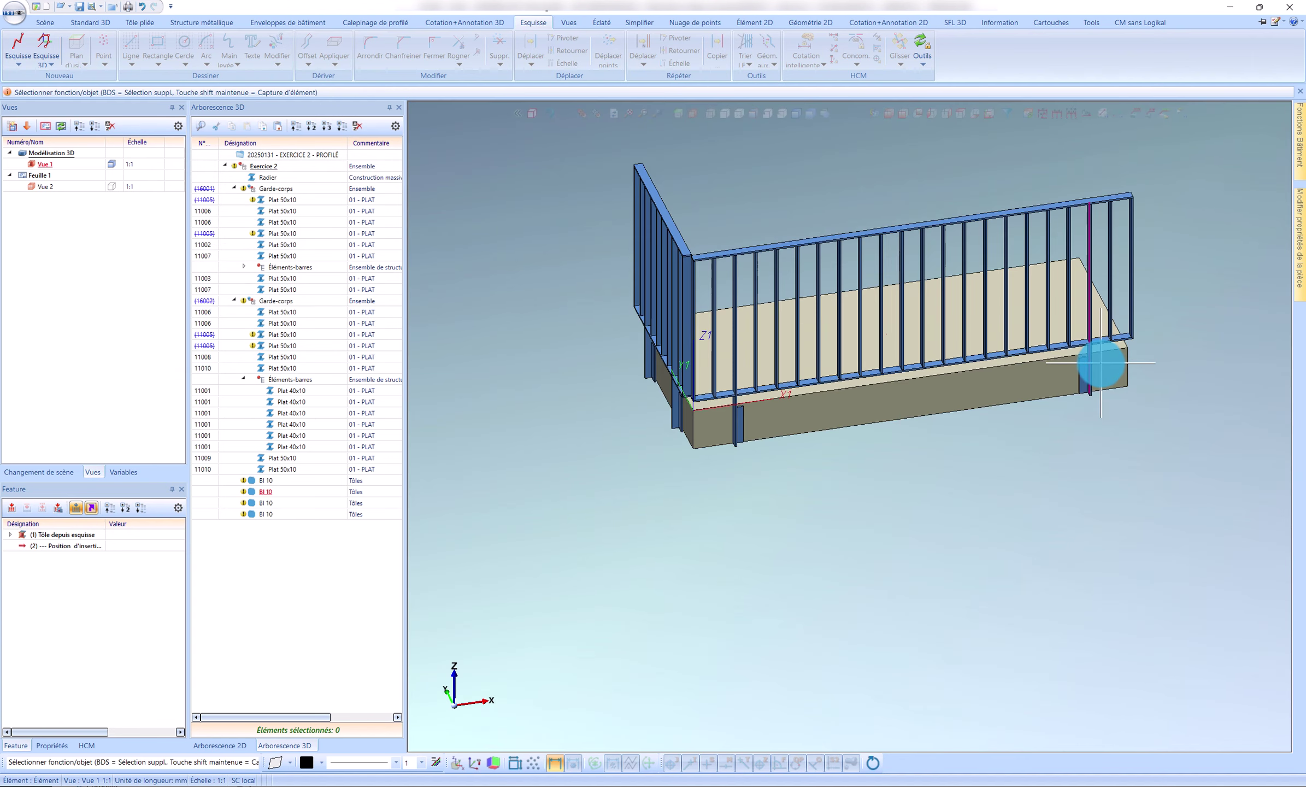
{"action": "scroll", "coordinate": [691, 400], "scroll_direction": "up", "scroll_amount": 4}
{"action": "scroll", "coordinate": [693, 401], "scroll_direction": "up", "scroll_amount": 2}
{"action": "middle_click_drag", "start_coordinate": [644, 414], "coordinate": [809, 409]}
{"action": "scroll", "coordinate": [661, 370], "scroll_direction": "up", "scroll_amount": 5}
{"action": "right_click", "coordinate": [660, 370]}
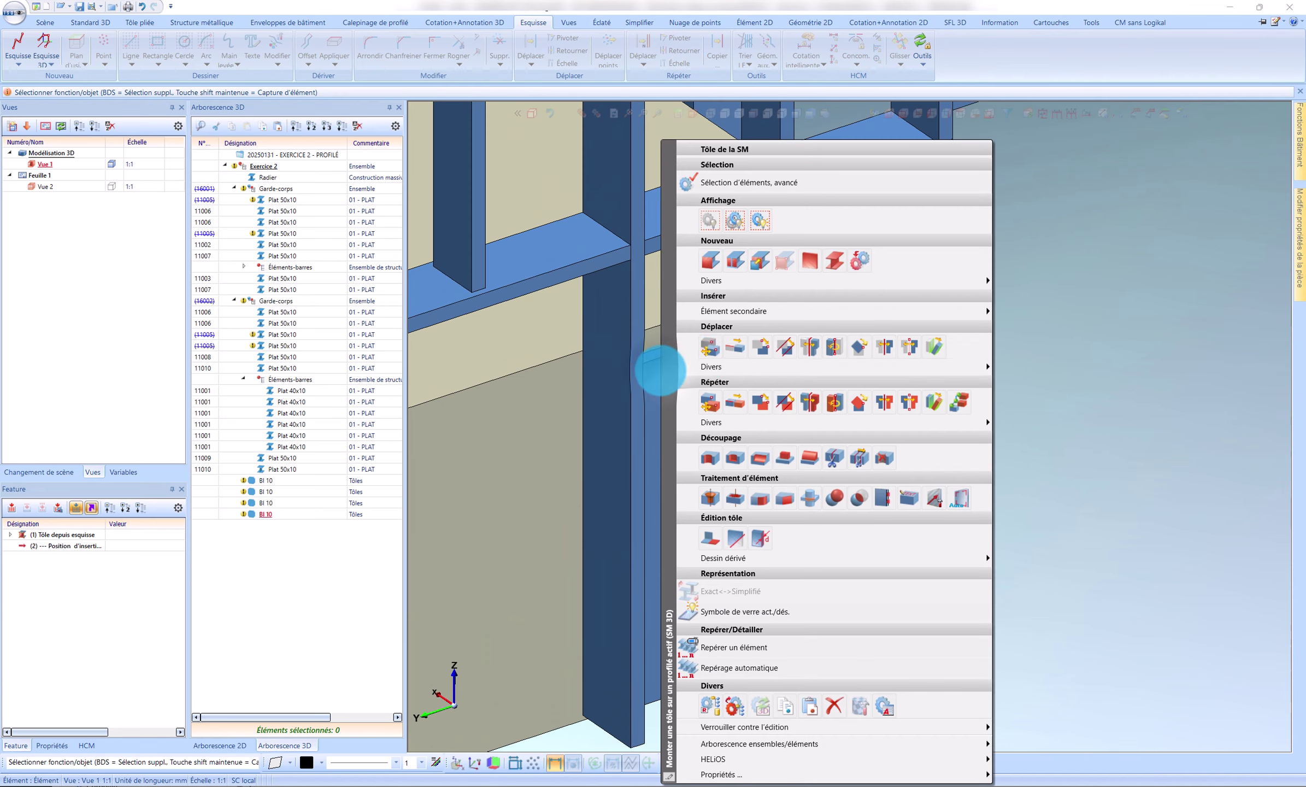
{"action": "left_click", "coordinate": [725, 344]}
{"action": "left_click", "coordinate": [669, 360]}
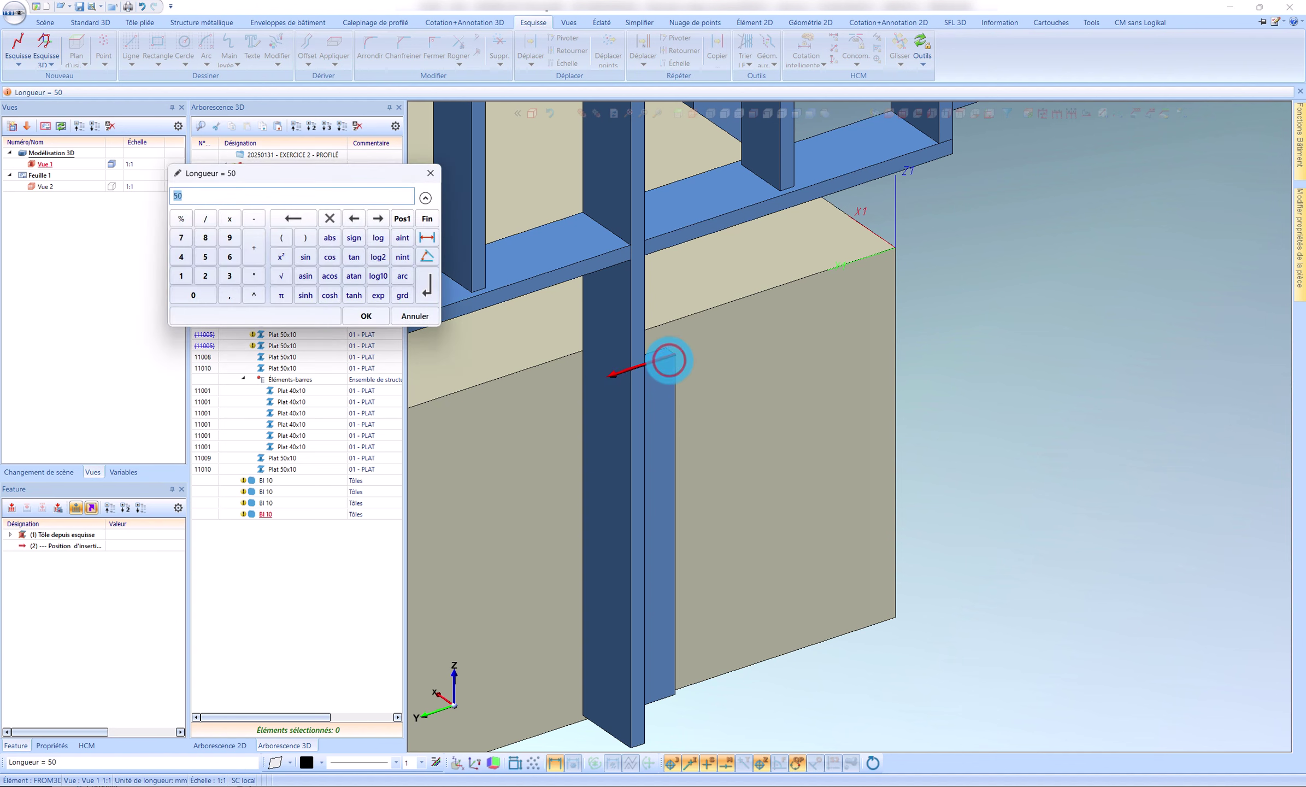
{"action": "type", "text": "60"}
{"action": "key", "text": "Return"}
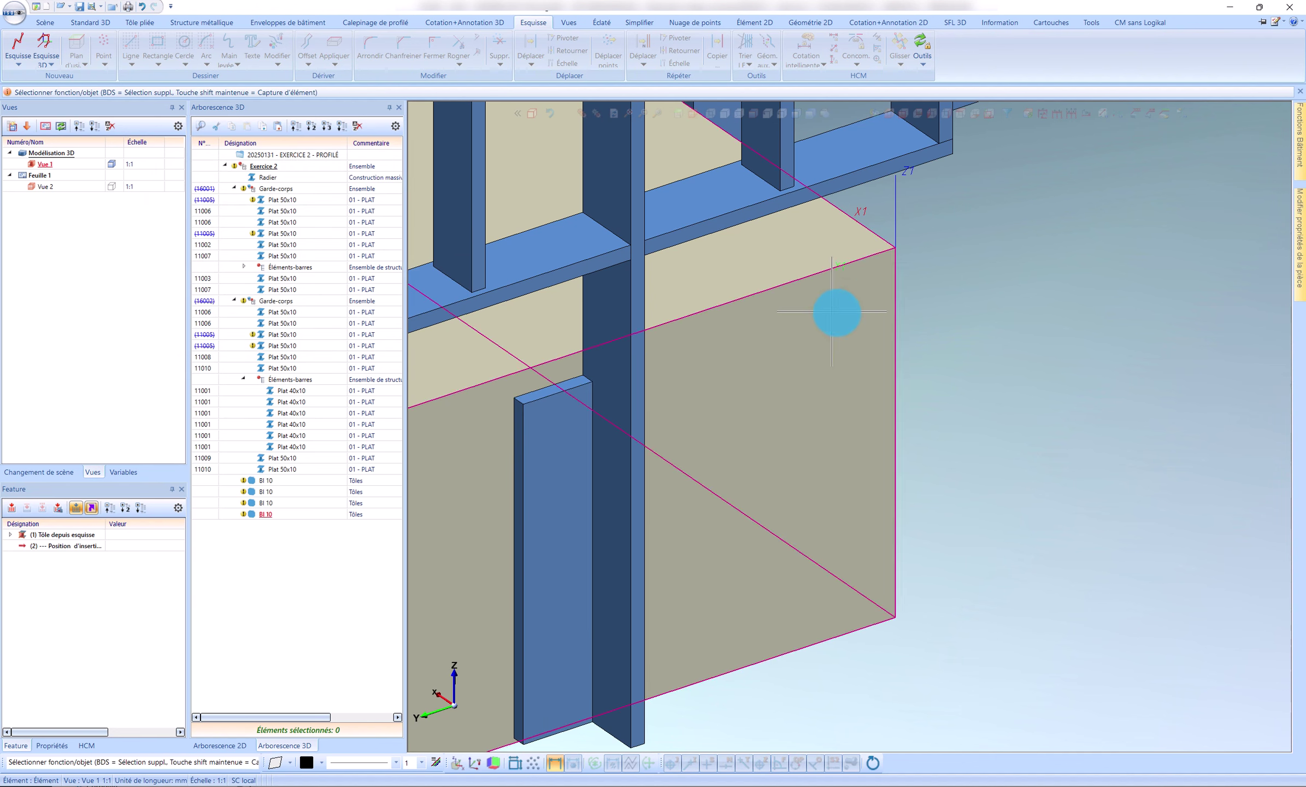
Set up a 12 mm diameter through hole on the plate at the short side's far post, using the plate's front face as machining plane
{"action": "scroll", "coordinate": [769, 349], "scroll_direction": "down", "scroll_amount": 3}
{"action": "scroll", "coordinate": [769, 350], "scroll_direction": "up", "scroll_amount": 5}
{"action": "scroll", "coordinate": [572, 402], "scroll_direction": "down", "scroll_amount": 5}
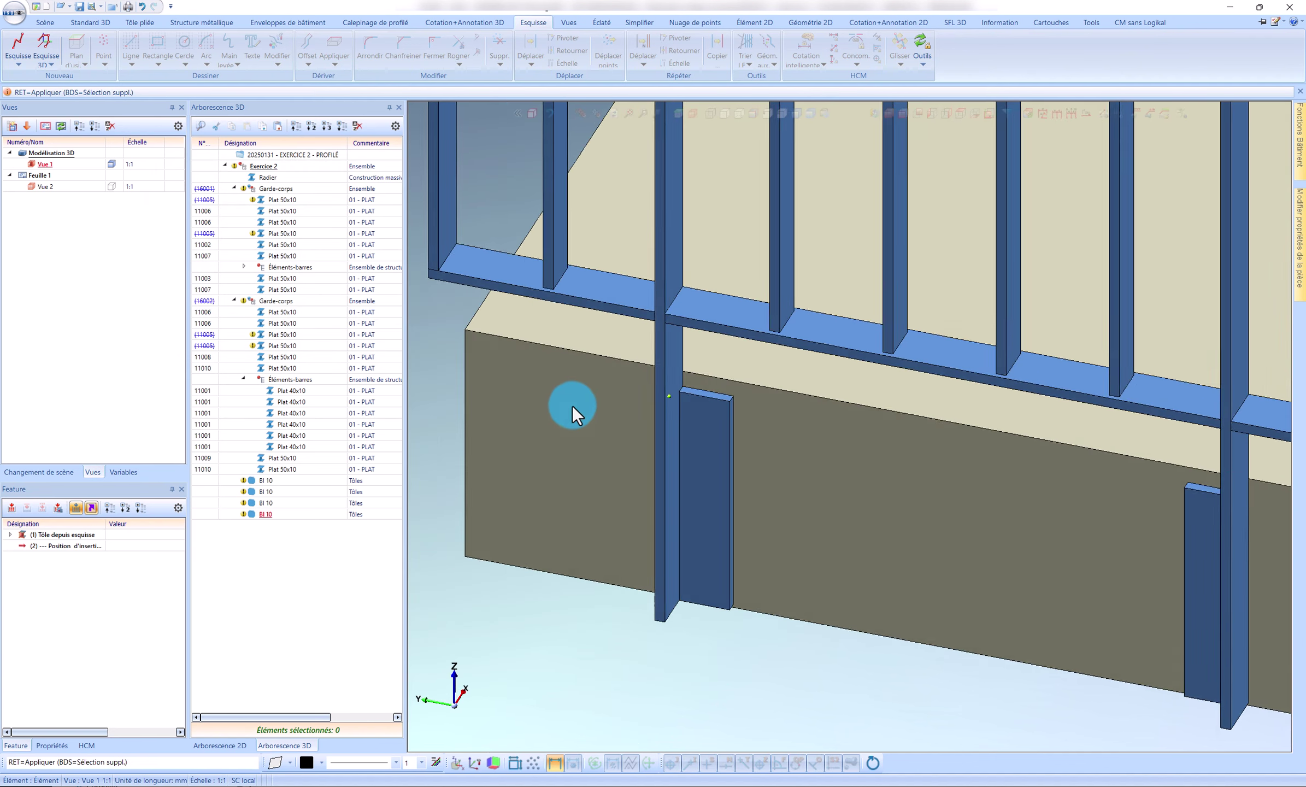
{"action": "middle_click_drag", "start_coordinate": [572, 402], "coordinate": [813, 370]}
{"action": "scroll", "coordinate": [699, 437], "scroll_direction": "up", "scroll_amount": 6}
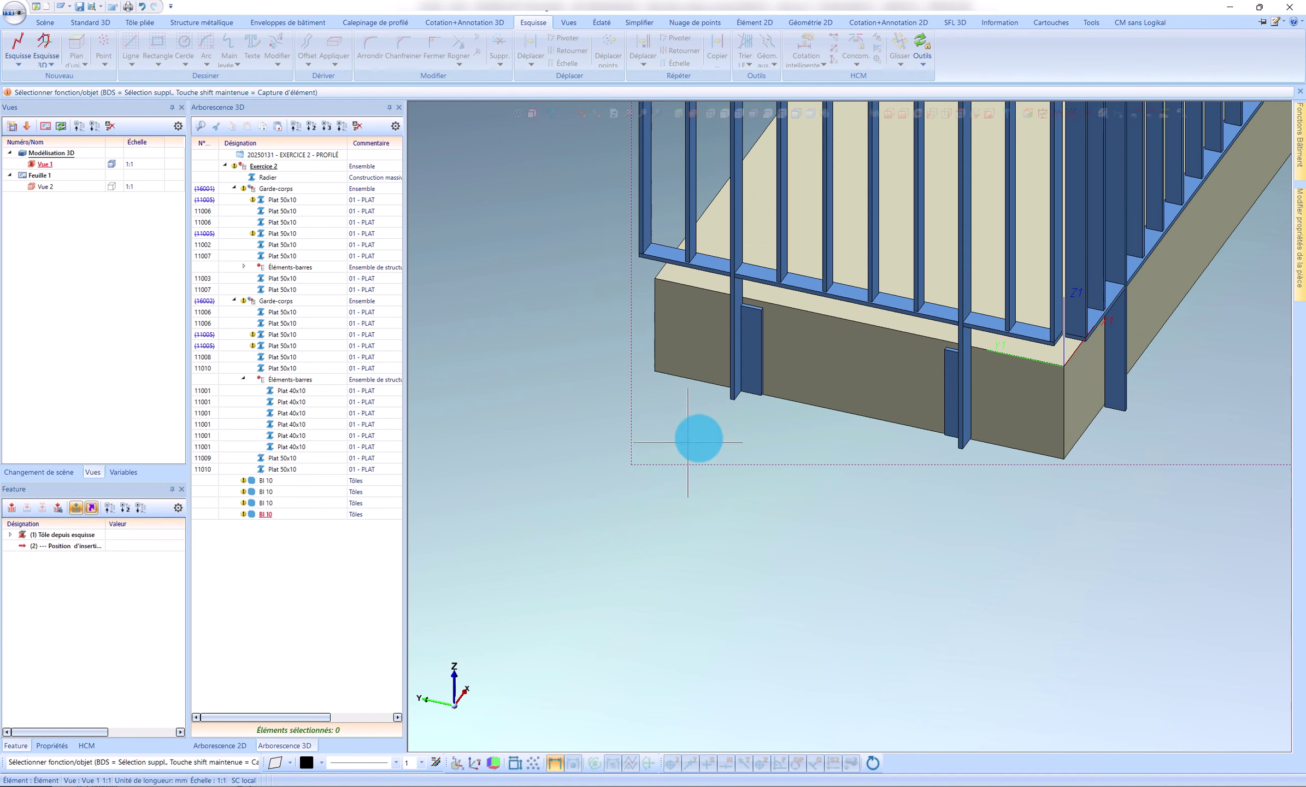
{"action": "right_click", "coordinate": [665, 360]}
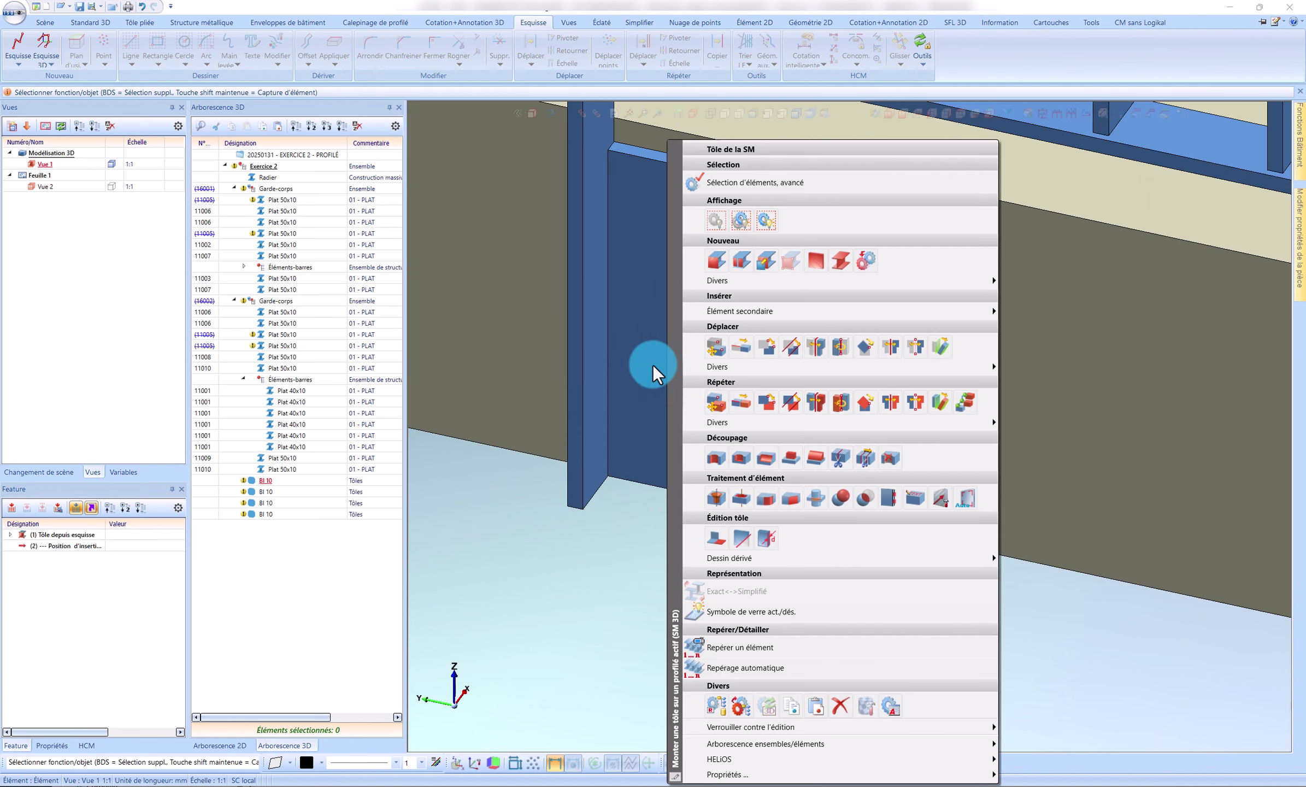
{"action": "left_click", "coordinate": [652, 364]}
{"action": "right_click", "coordinate": [658, 349]}
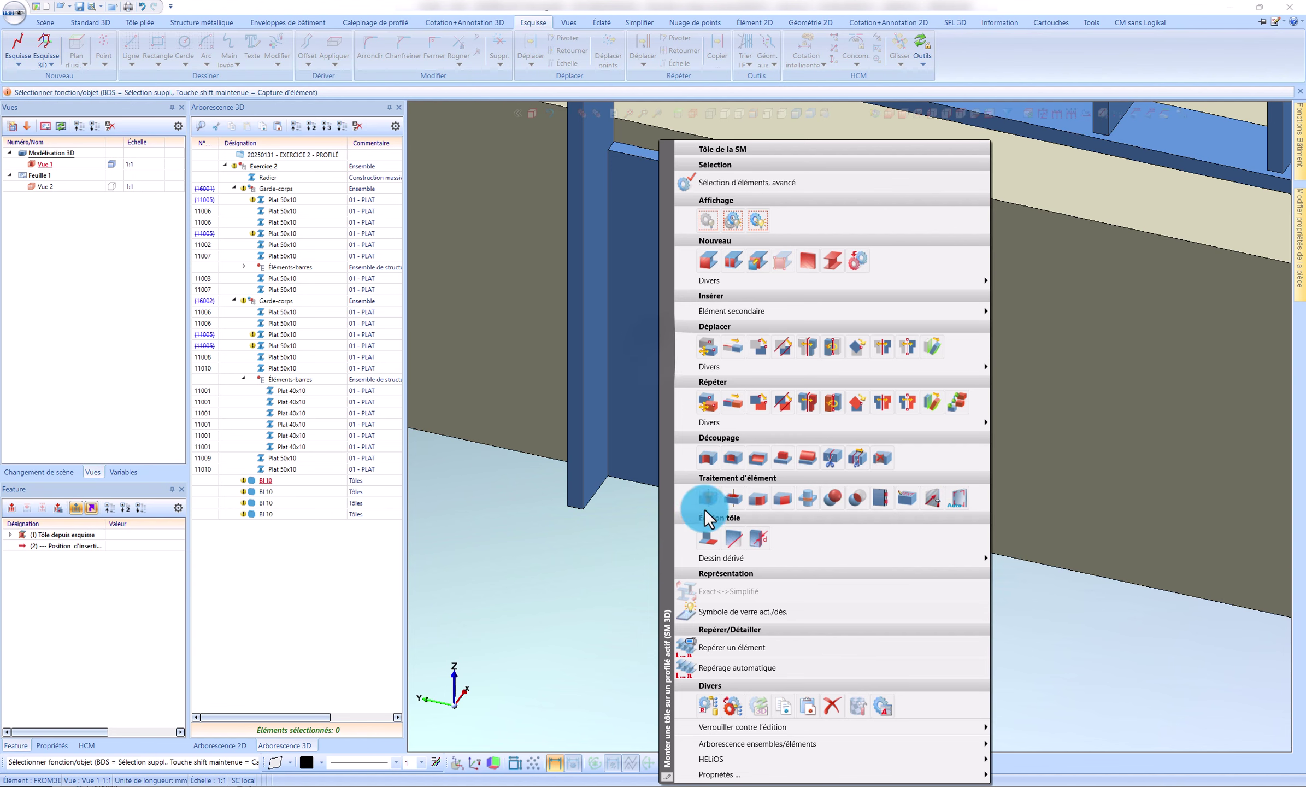
{"action": "left_click", "coordinate": [711, 495]}
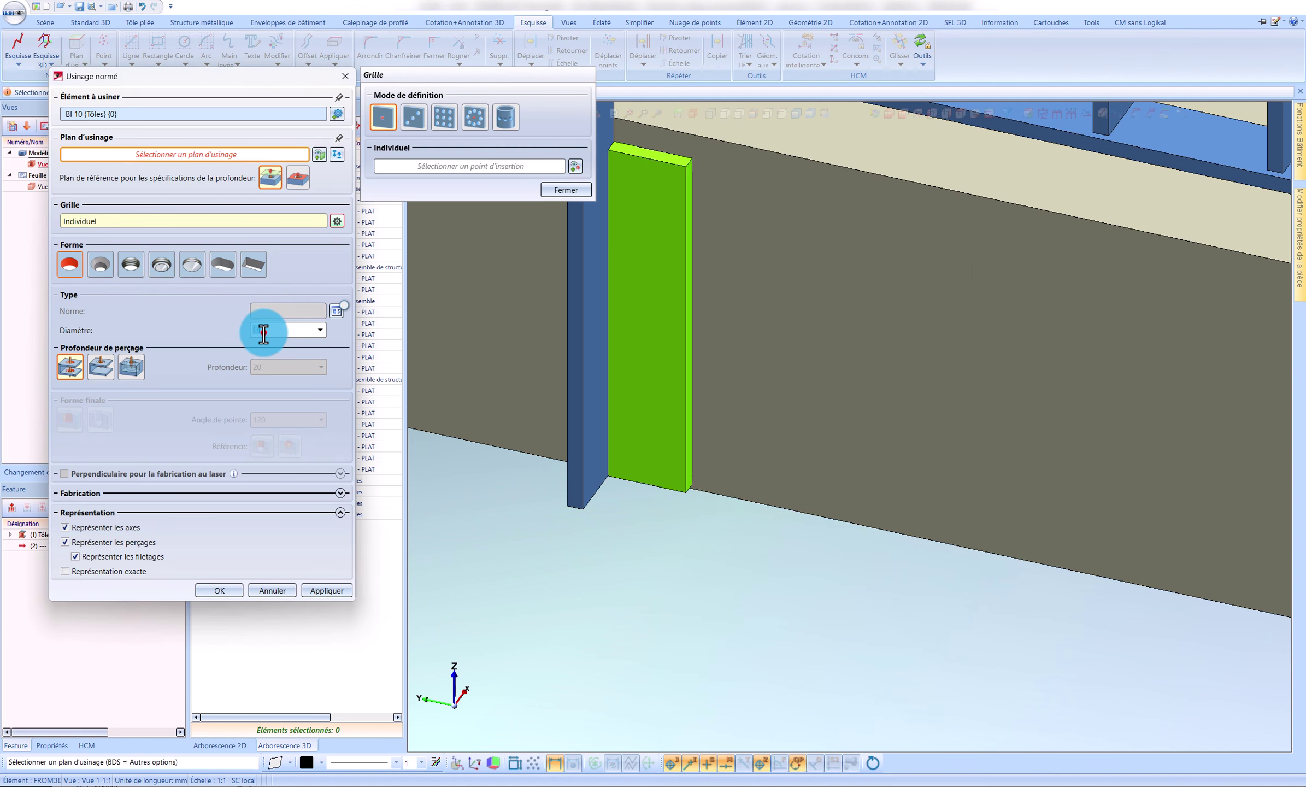
{"action": "left_click", "coordinate": [264, 333]}
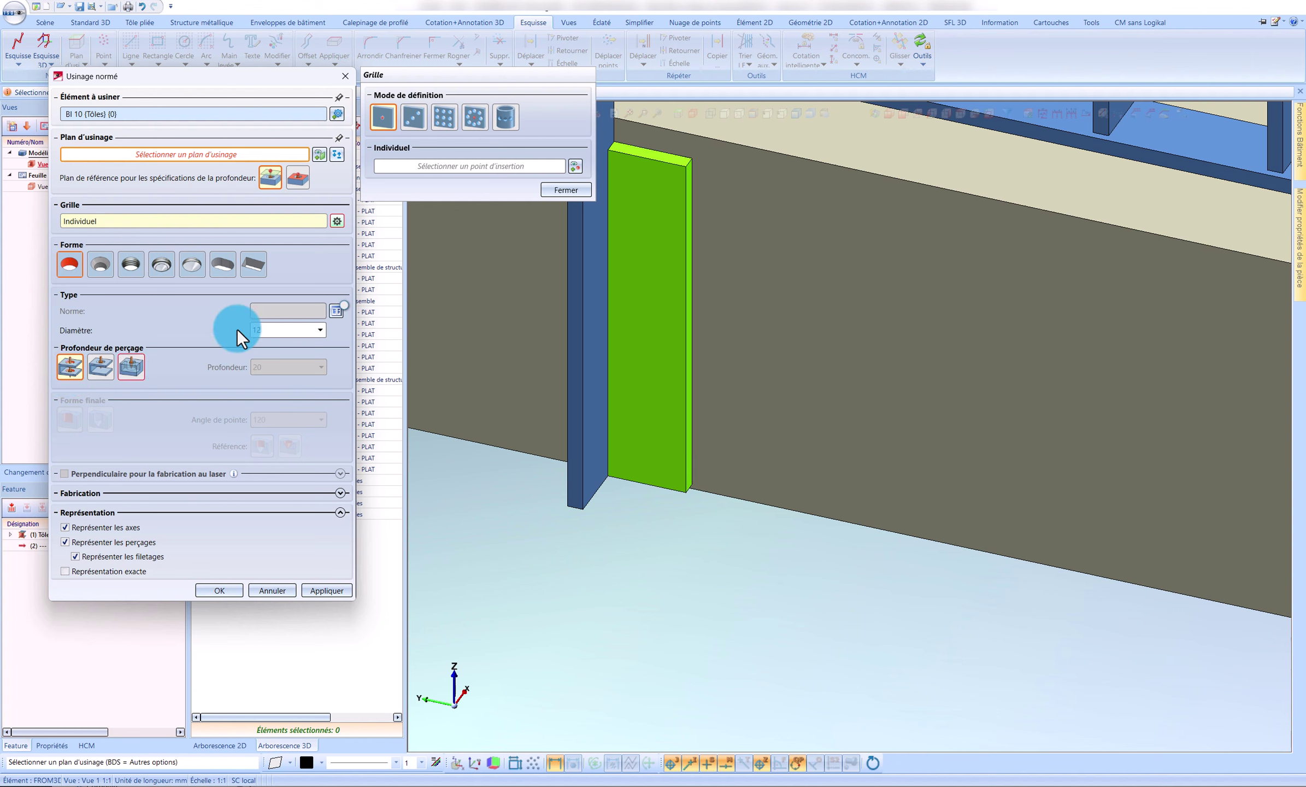
{"action": "left_click", "coordinate": [659, 382]}
Arrange two holes in a linear grid 150 mm apart, centred on the plate's front face, and apply the drilling
{"action": "left_click", "coordinate": [406, 128]}
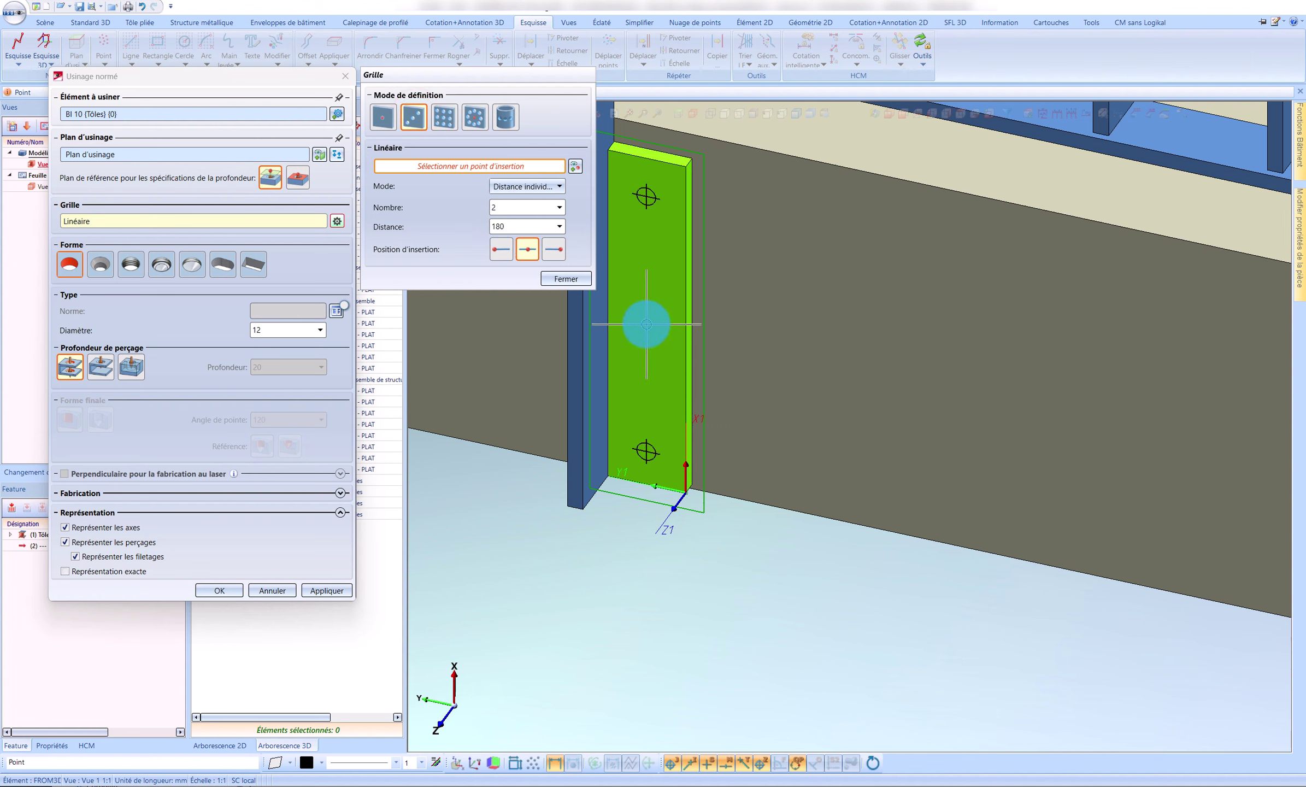
{"action": "left_click", "coordinate": [514, 224]}
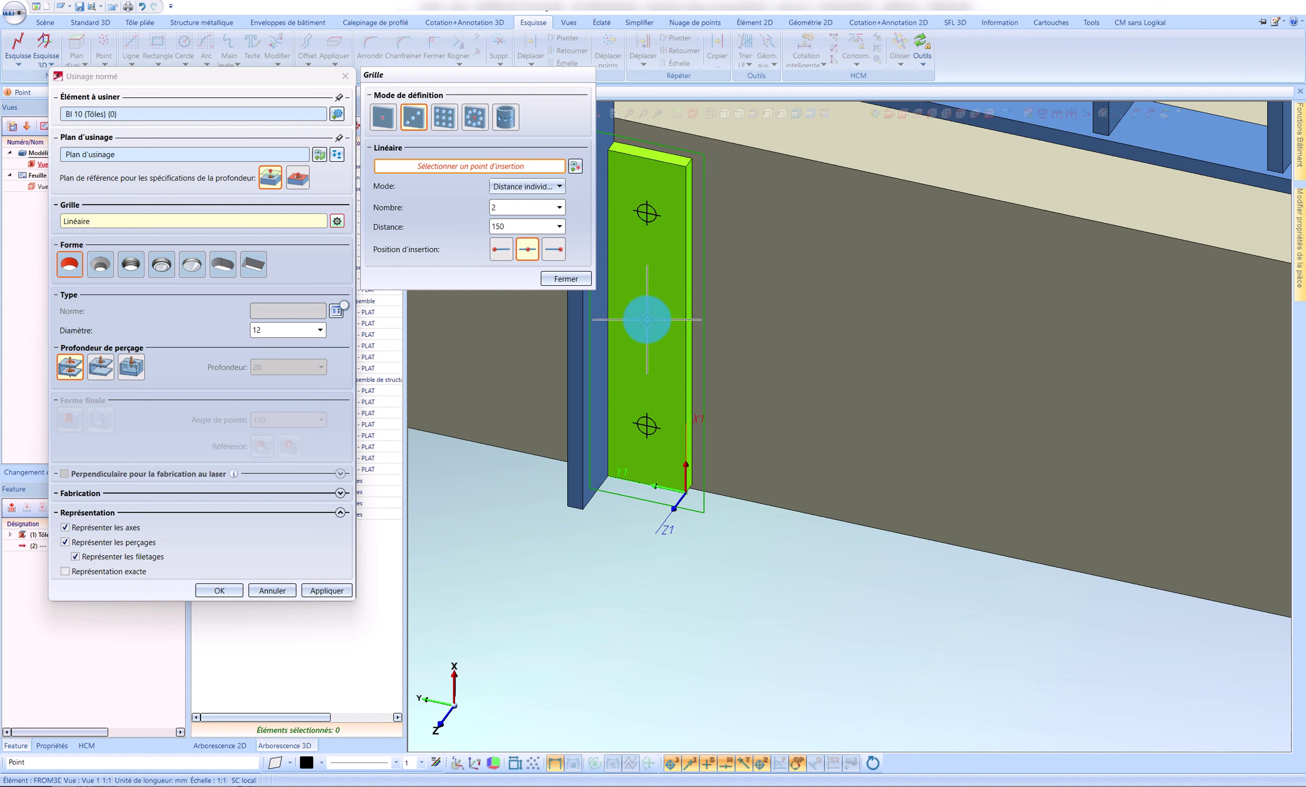
{"action": "right_click", "coordinate": [647, 319]}
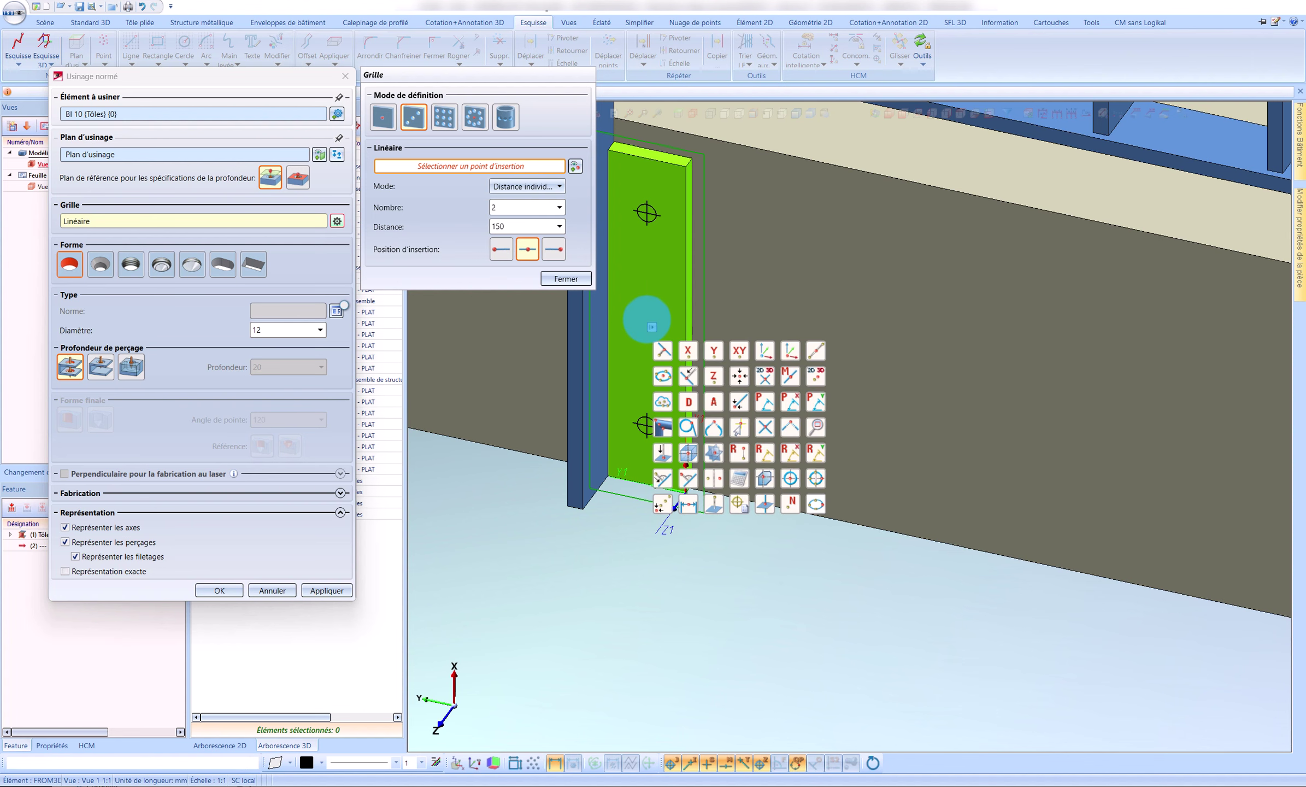
{"action": "left_click", "coordinate": [765, 478]}
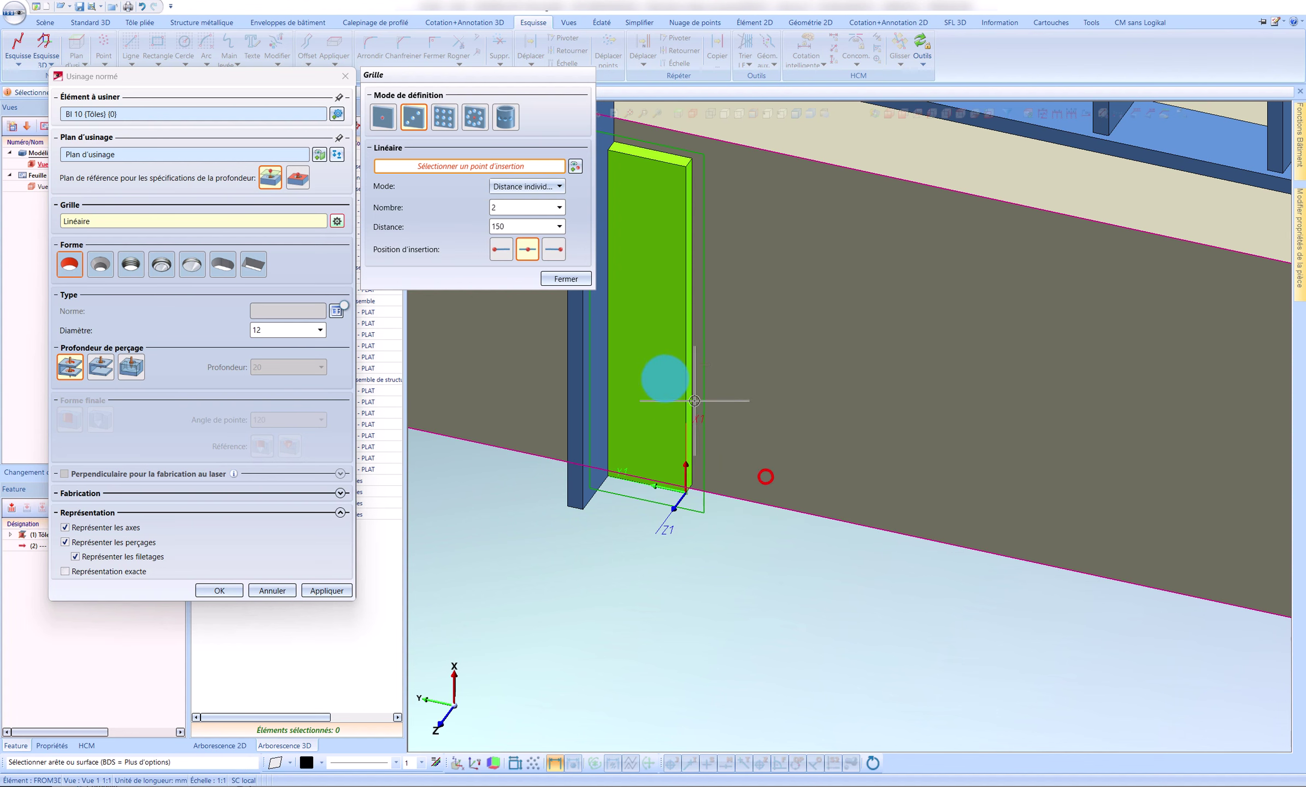
{"action": "left_click", "coordinate": [656, 365]}
{"action": "left_click", "coordinate": [344, 592]}
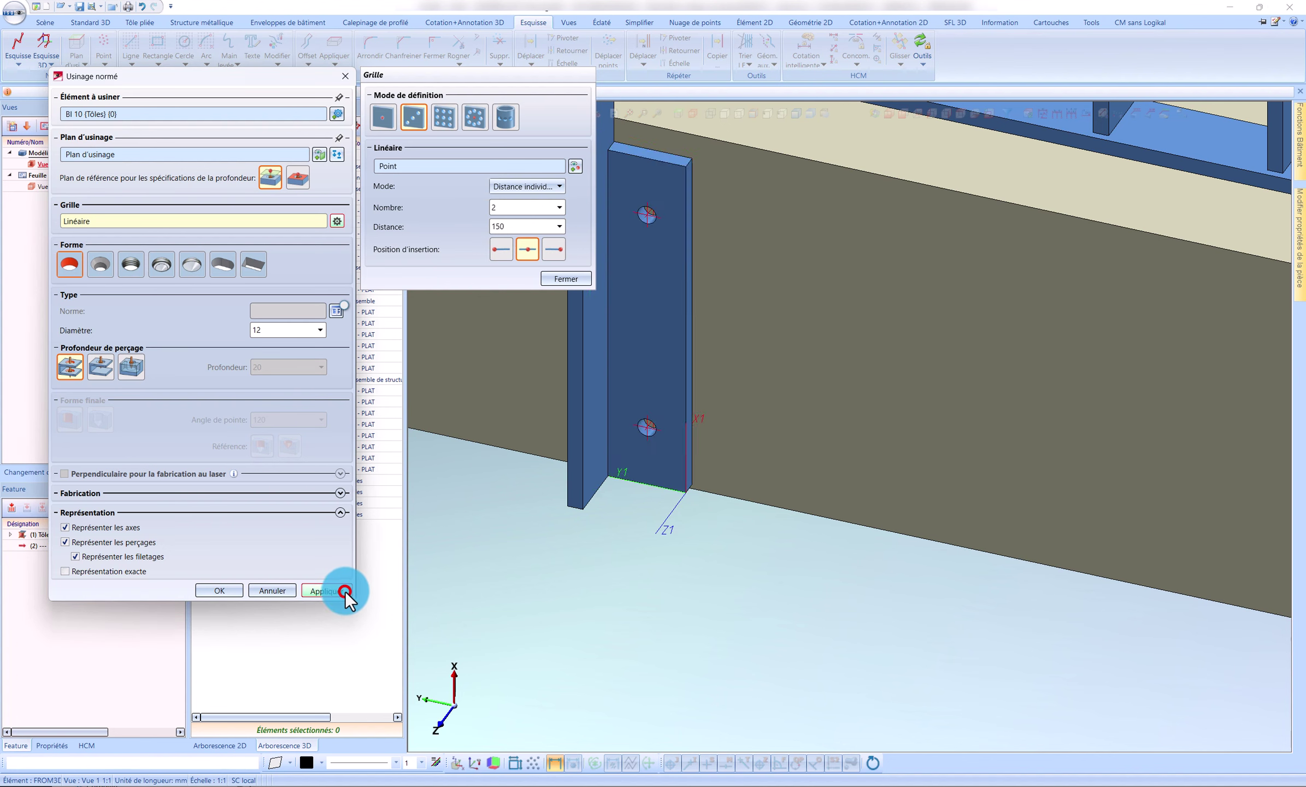
{"action": "left_click", "coordinate": [219, 590]}
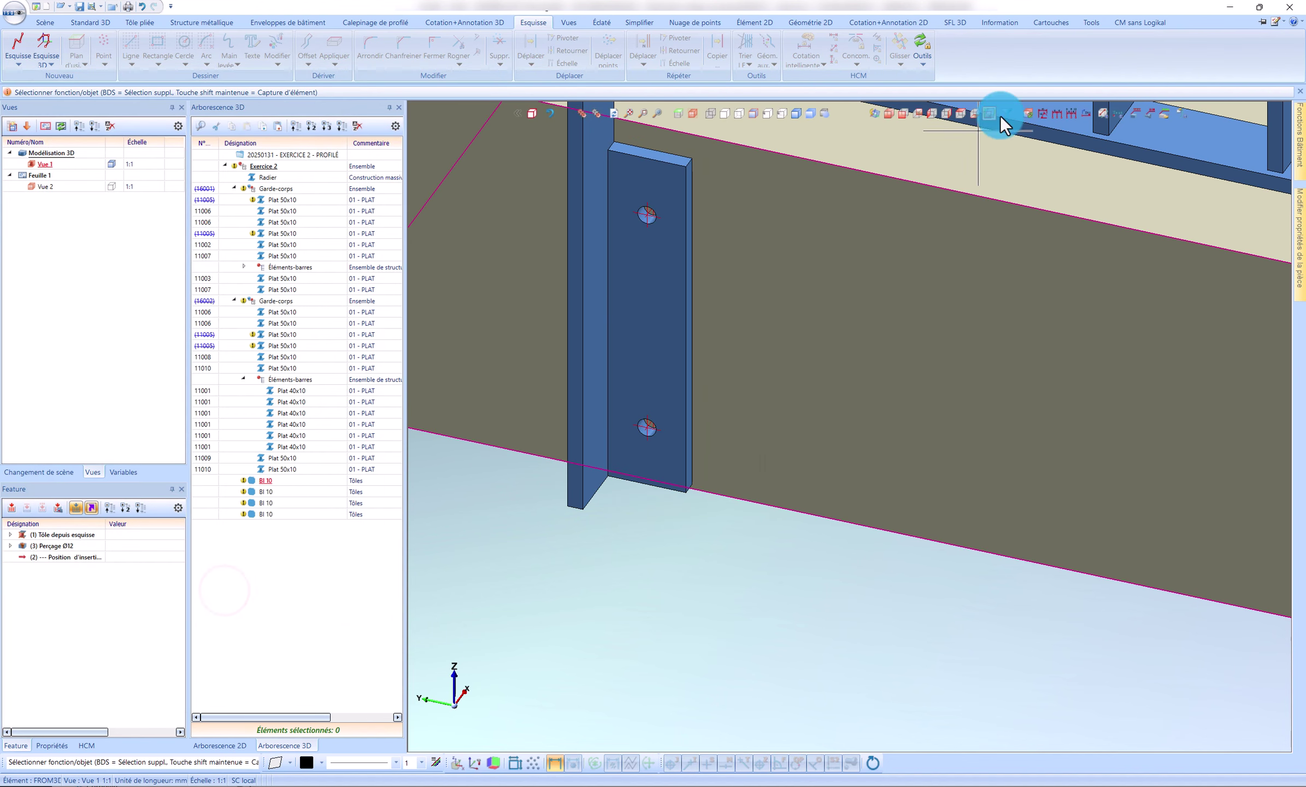
Measure the distance from the drilled plate's bottom corner to the lower hole
{"action": "left_click", "coordinate": [1047, 116]}
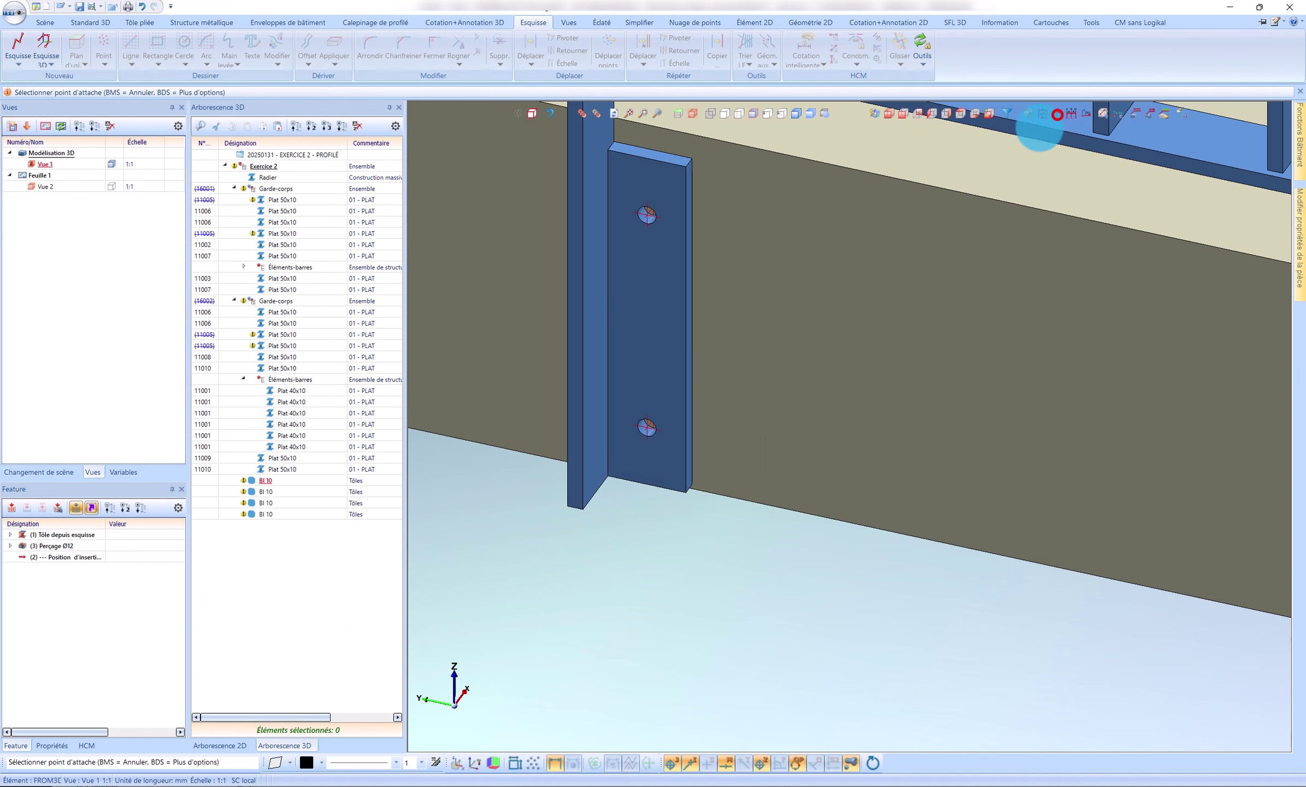
{"action": "left_click", "coordinate": [739, 496]}
{"action": "left_click", "coordinate": [659, 435]}
{"action": "scroll", "coordinate": [764, 472], "scroll_direction": "up", "scroll_amount": 5}
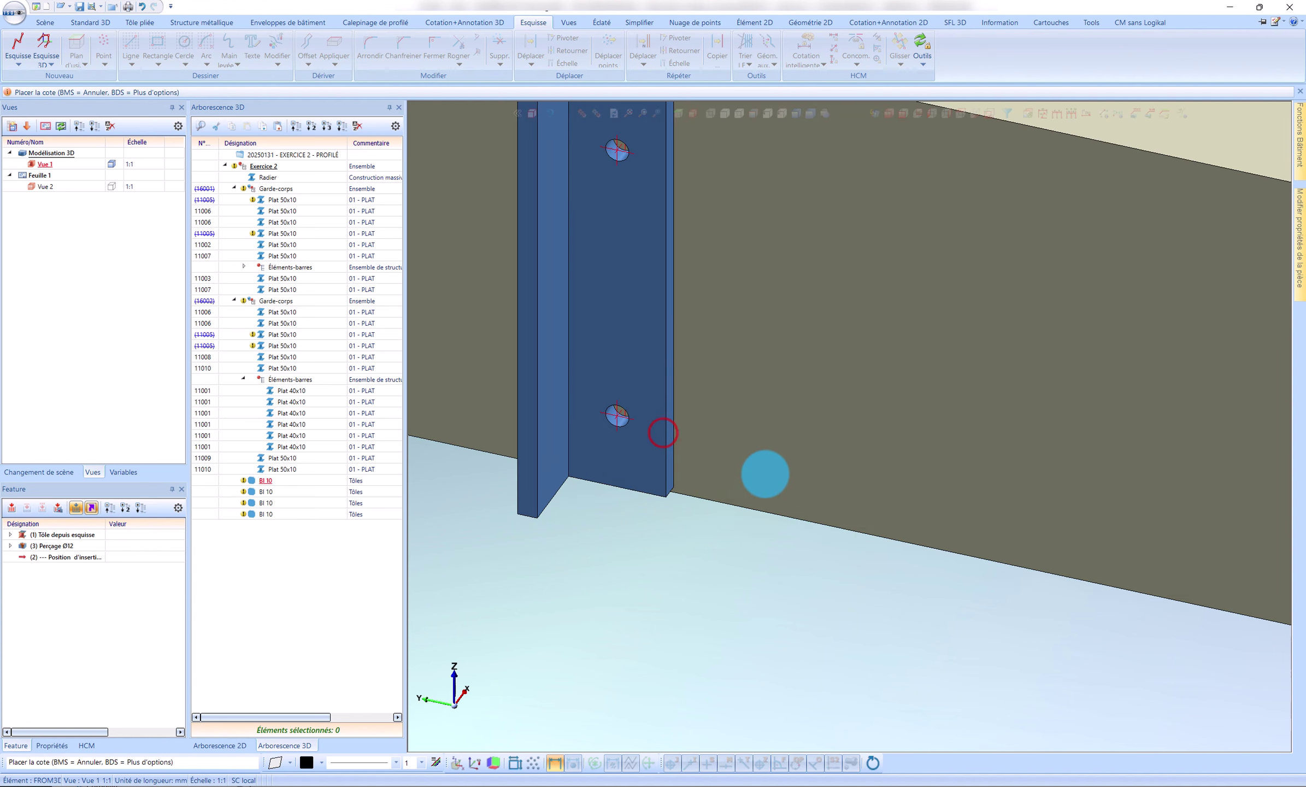
{"action": "scroll", "coordinate": [765, 474], "scroll_direction": "down", "scroll_amount": 5}
{"action": "left_click", "coordinate": [766, 474]}
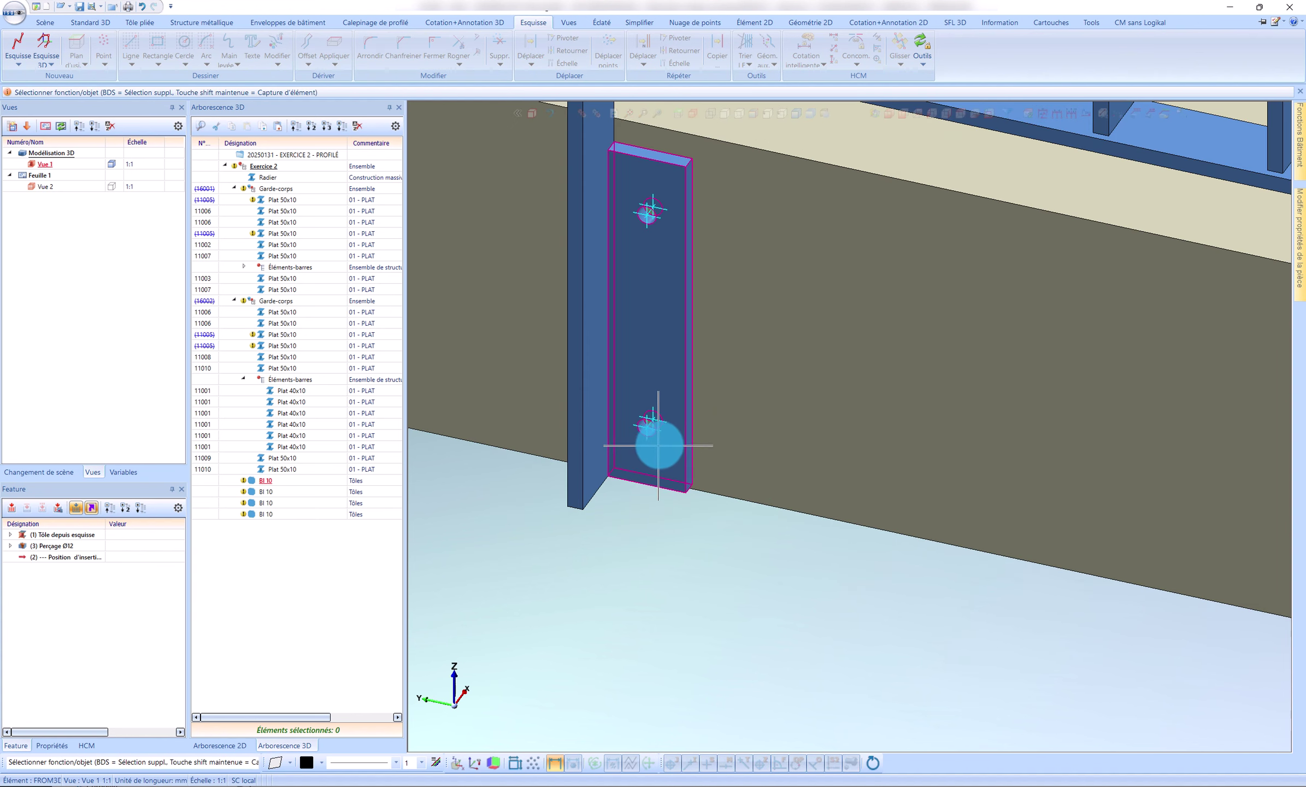
Examine the drilled plate from several angles and compare it with the plates at the other railing posts
{"action": "scroll", "coordinate": [642, 414], "scroll_direction": "down", "scroll_amount": 3}
{"action": "scroll", "coordinate": [616, 394], "scroll_direction": "up", "scroll_amount": 2}
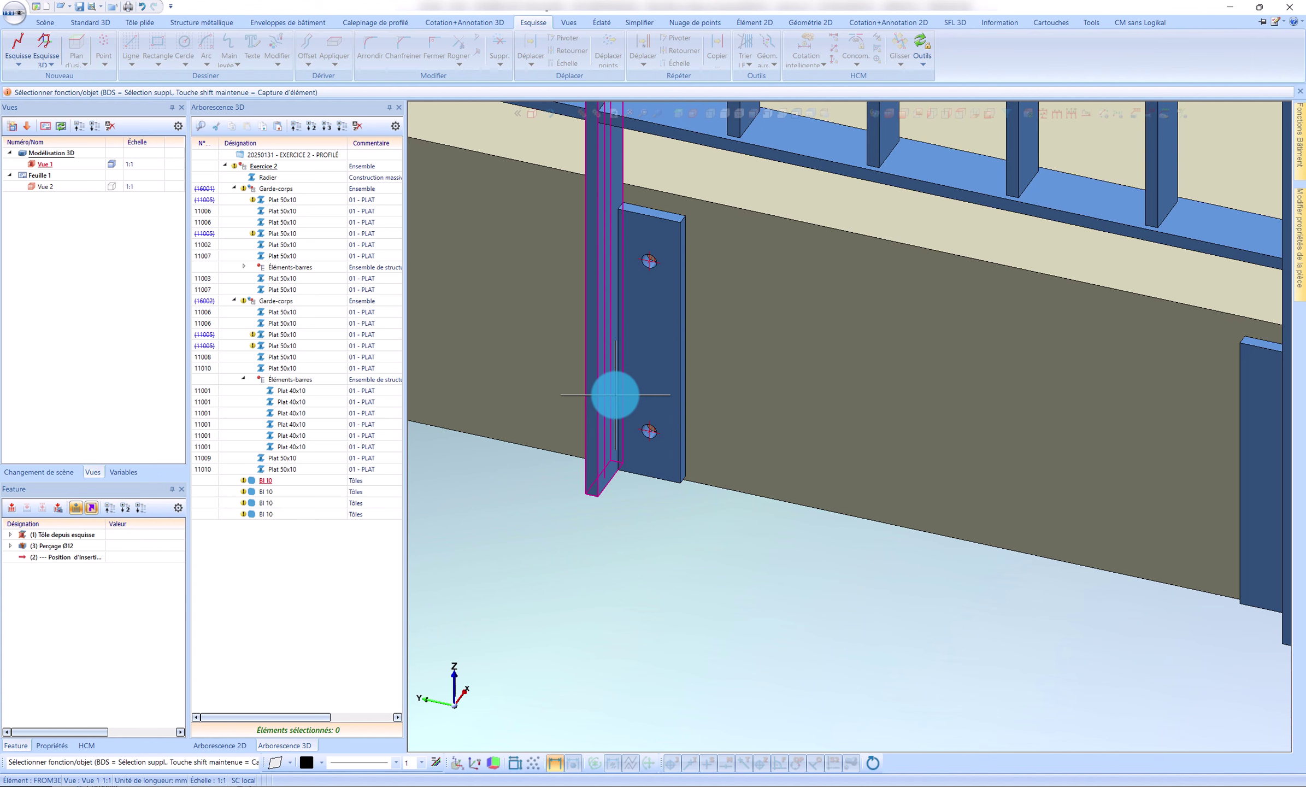
{"action": "scroll", "coordinate": [616, 394], "scroll_direction": "down", "scroll_amount": 2}
{"action": "scroll", "coordinate": [595, 337], "scroll_direction": "up", "scroll_amount": 2}
{"action": "scroll", "coordinate": [629, 350], "scroll_direction": "down", "scroll_amount": 3}
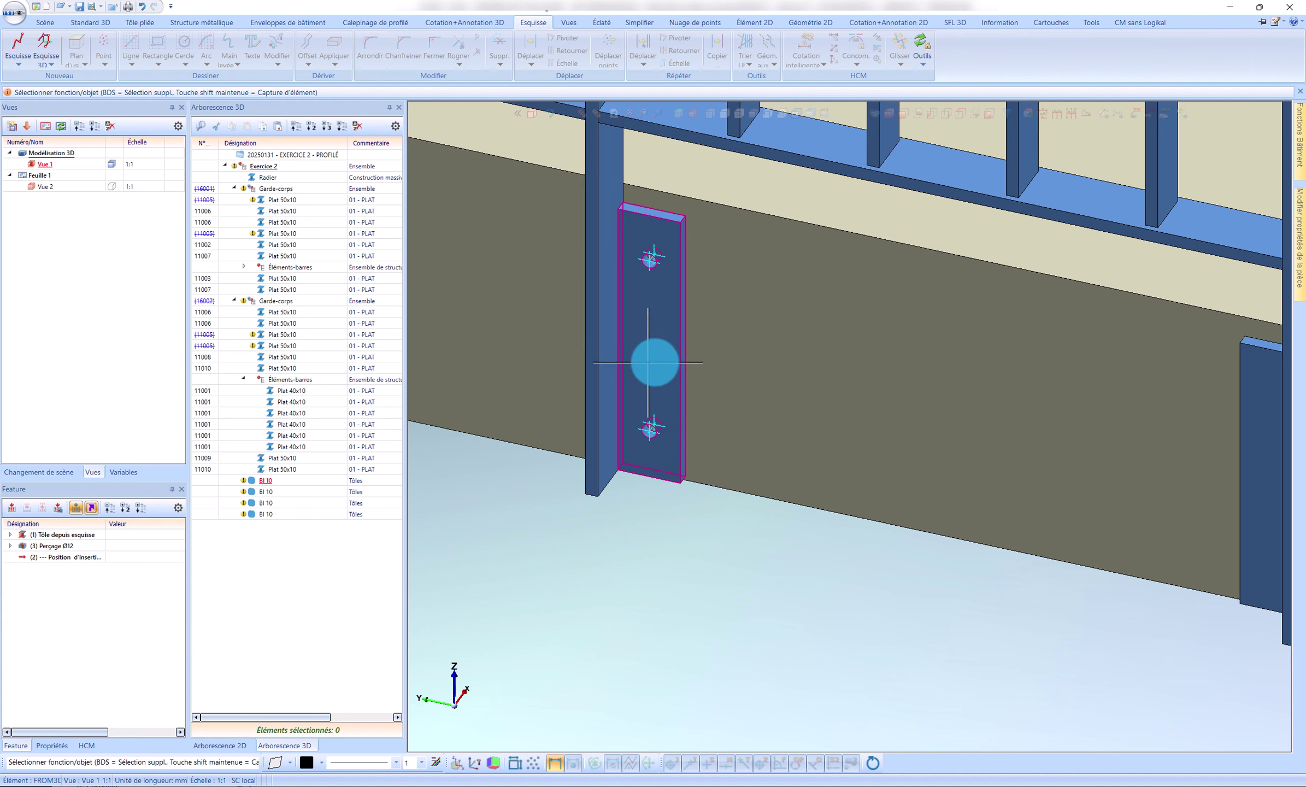
{"action": "scroll", "coordinate": [723, 382], "scroll_direction": "up", "scroll_amount": 4}
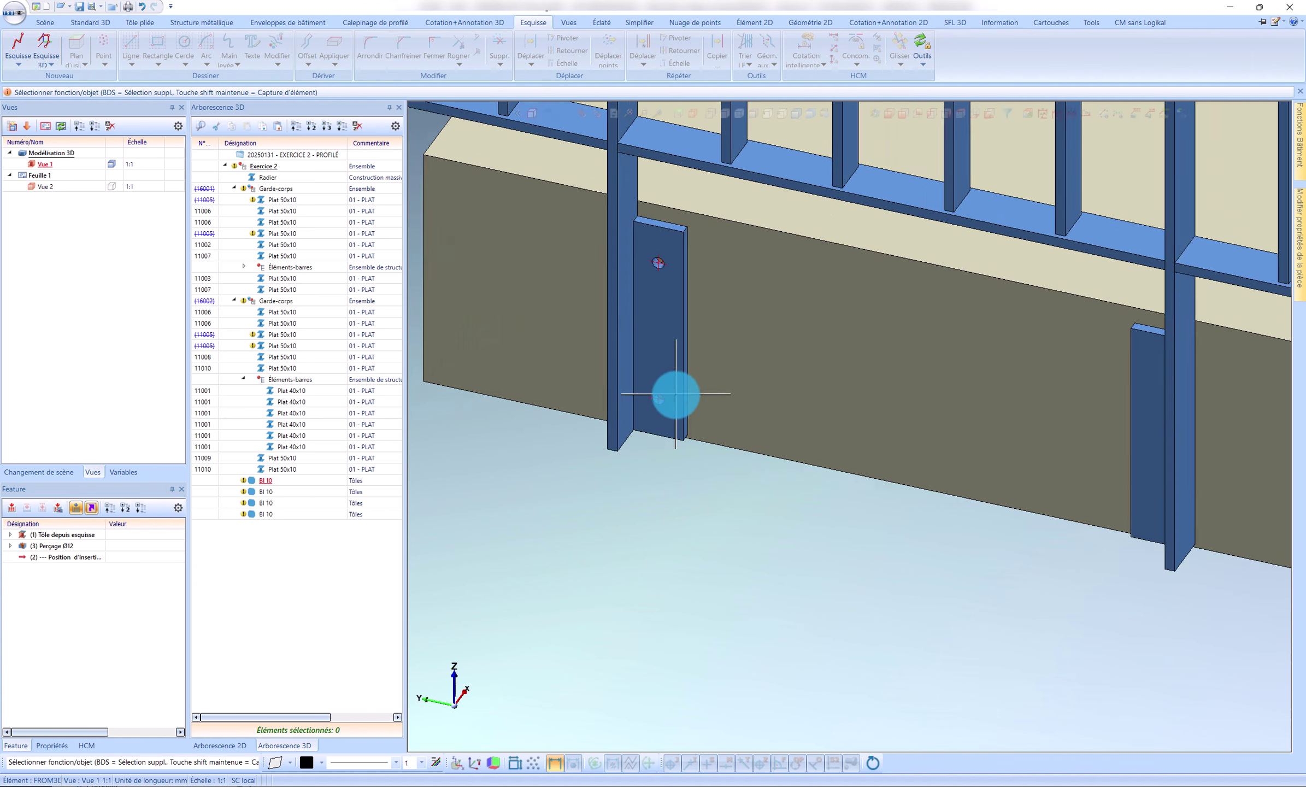
{"action": "scroll", "coordinate": [820, 391], "scroll_direction": "down", "scroll_amount": 2}
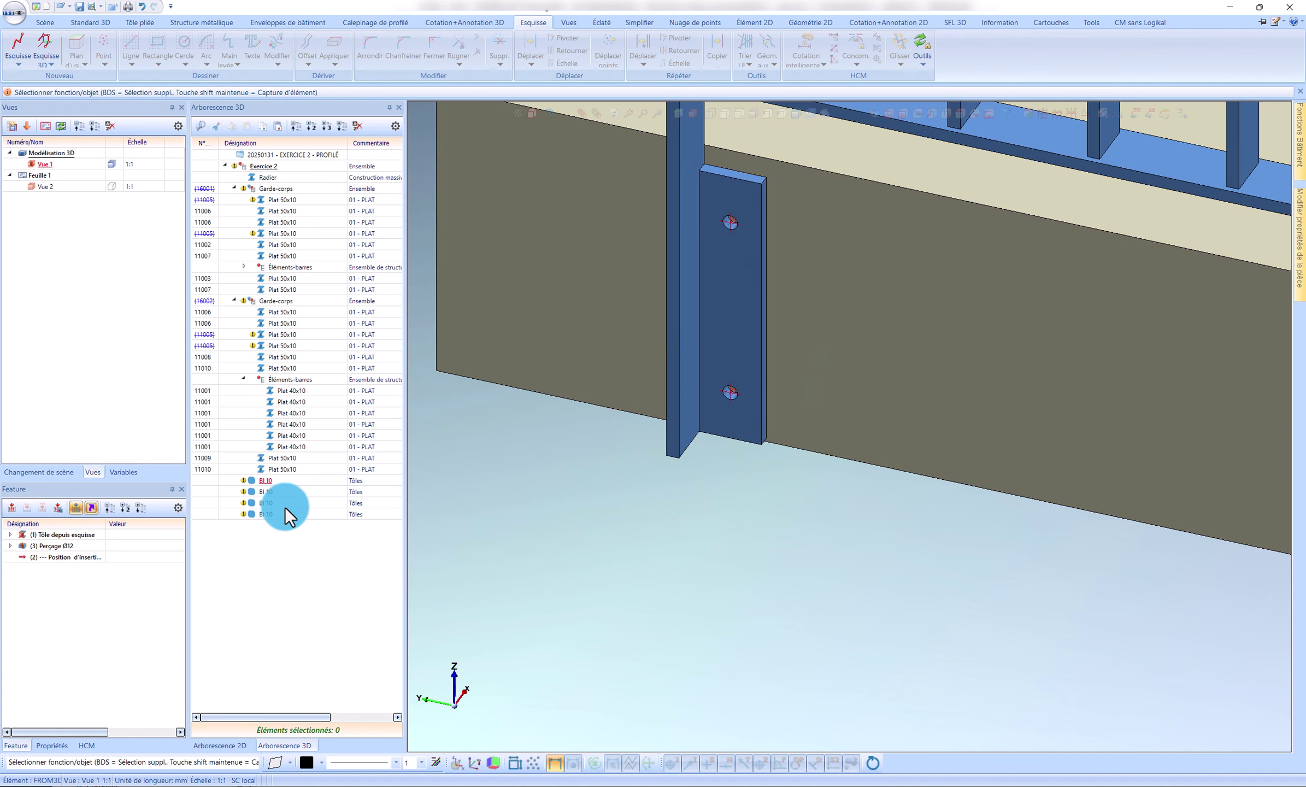
{"action": "left_click", "coordinate": [779, 411]}
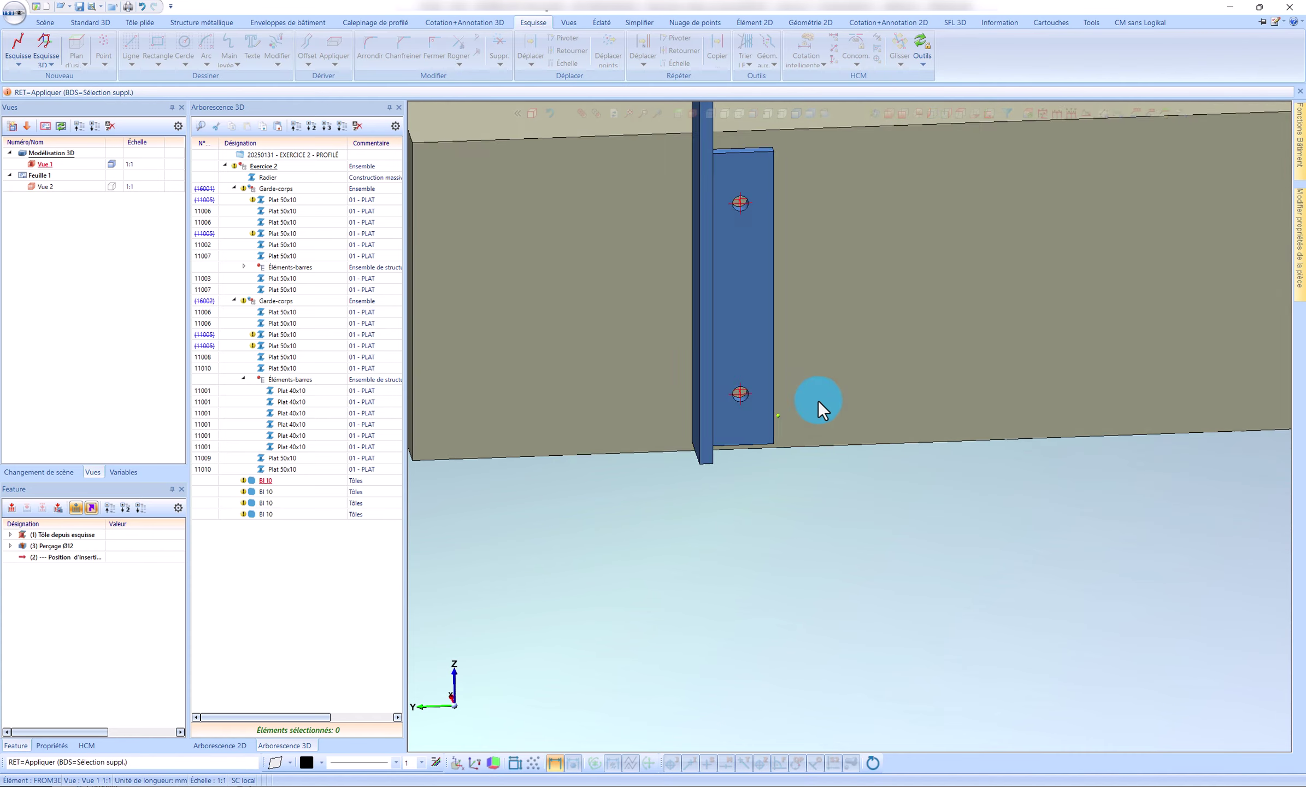
{"action": "middle_click", "coordinate": [861, 382]}
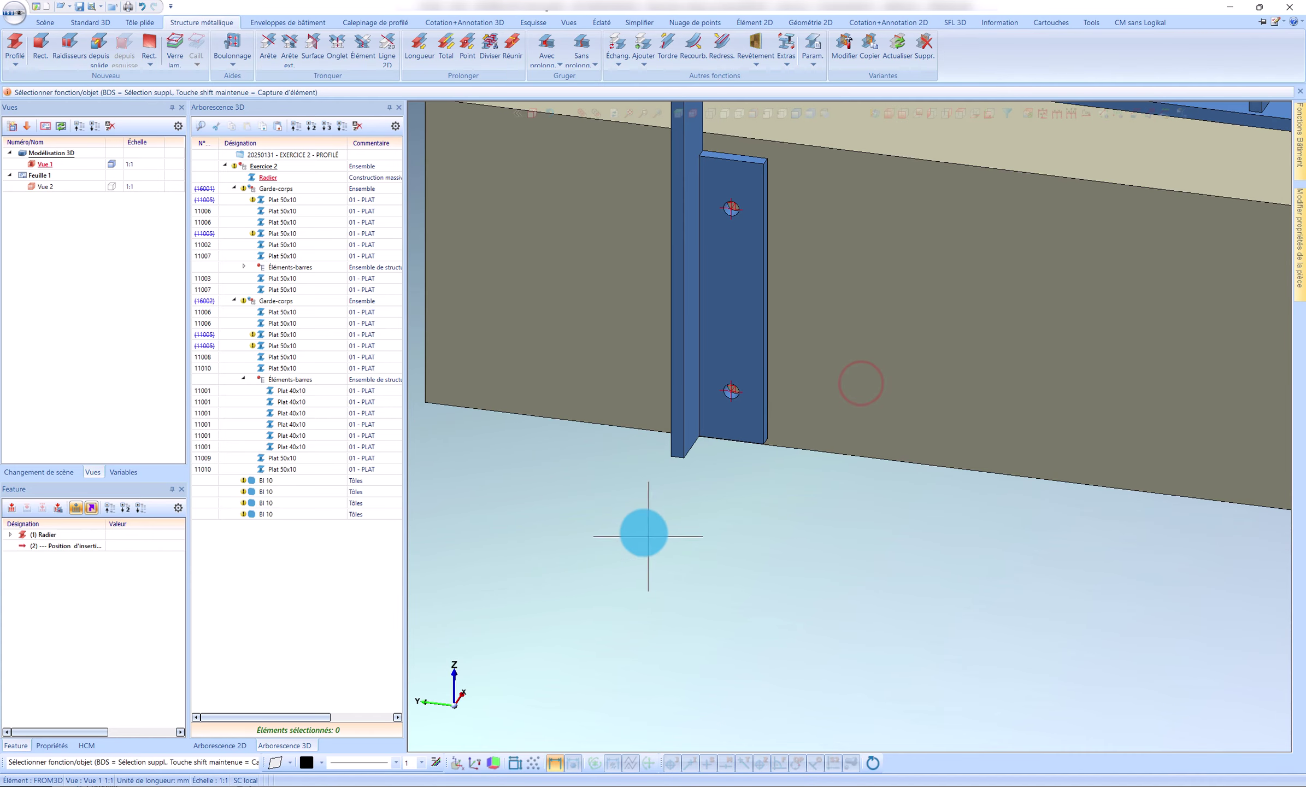
{"action": "scroll", "coordinate": [648, 536], "scroll_direction": "down", "scroll_amount": 3}
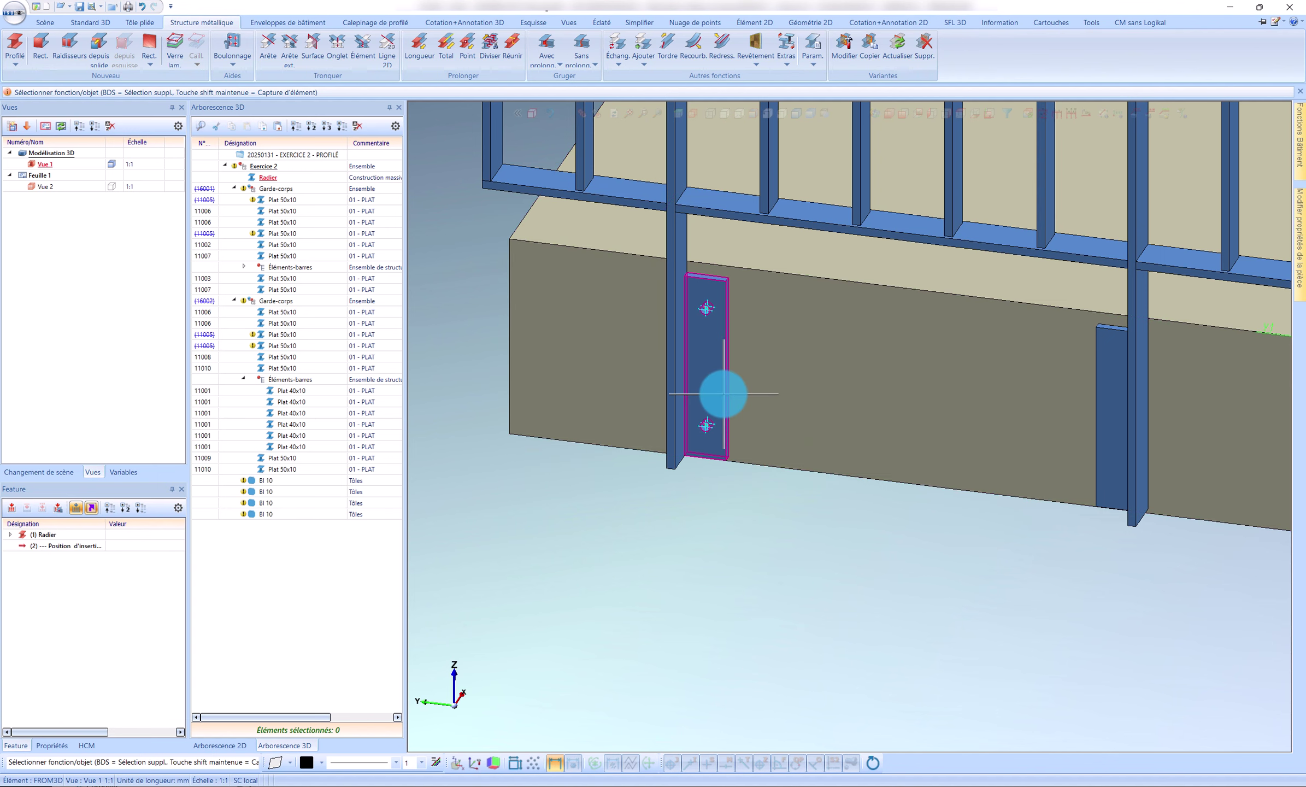
{"action": "scroll", "coordinate": [694, 403], "scroll_direction": "down", "scroll_amount": 4}
{"action": "middle_click_drag", "start_coordinate": [787, 392], "coordinate": [990, 349]}
{"action": "scroll", "coordinate": [723, 389], "scroll_direction": "up", "scroll_amount": 3}
{"action": "scroll", "coordinate": [728, 379], "scroll_direction": "down", "scroll_amount": 4}
{"action": "scroll", "coordinate": [1056, 355], "scroll_direction": "up", "scroll_amount": 3}
{"action": "scroll", "coordinate": [664, 393], "scroll_direction": "down", "scroll_amount": 3}
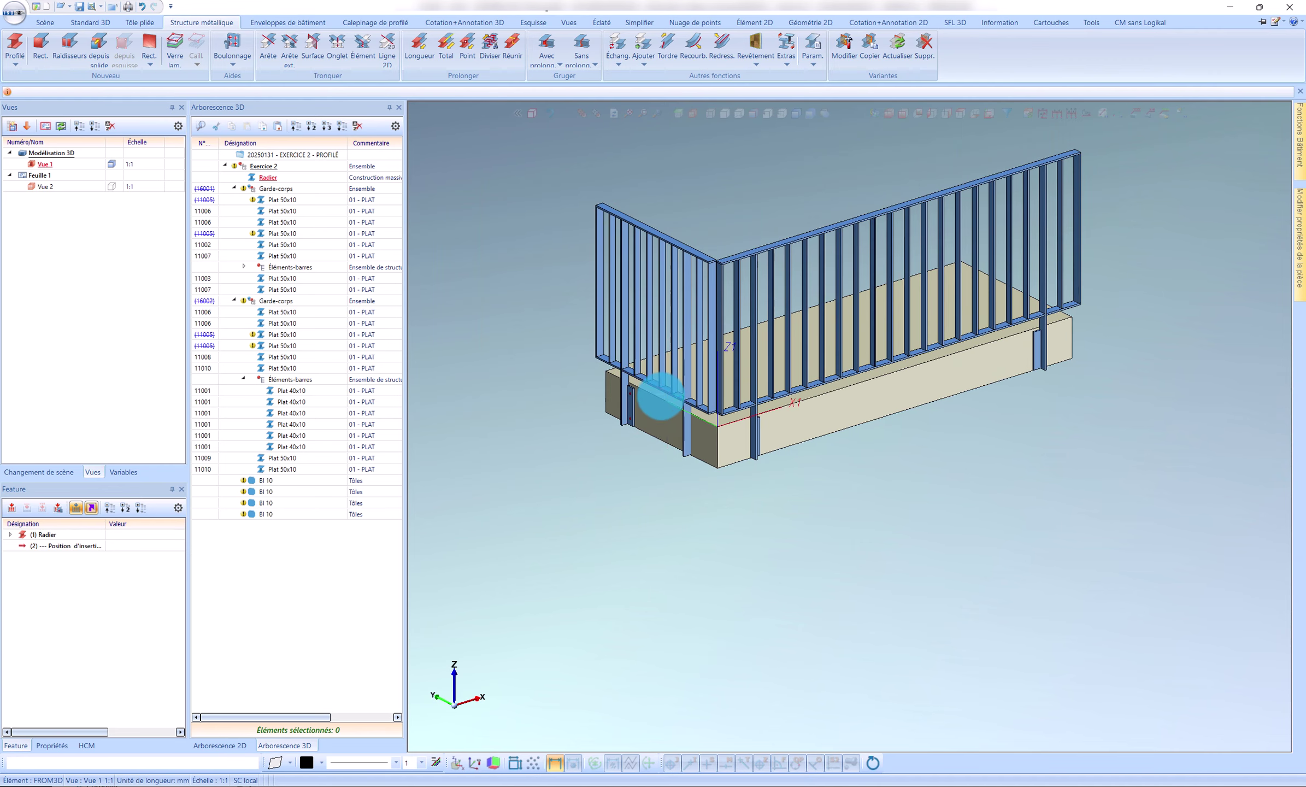
Move the 12 mm drilling below the insertion position in the feature history of the plate at the short side's far post
{"action": "scroll", "coordinate": [629, 411], "scroll_direction": "up", "scroll_amount": 5}
{"action": "middle_click_drag", "start_coordinate": [629, 408], "coordinate": [682, 413]}
{"action": "left_click", "coordinate": [576, 400]}
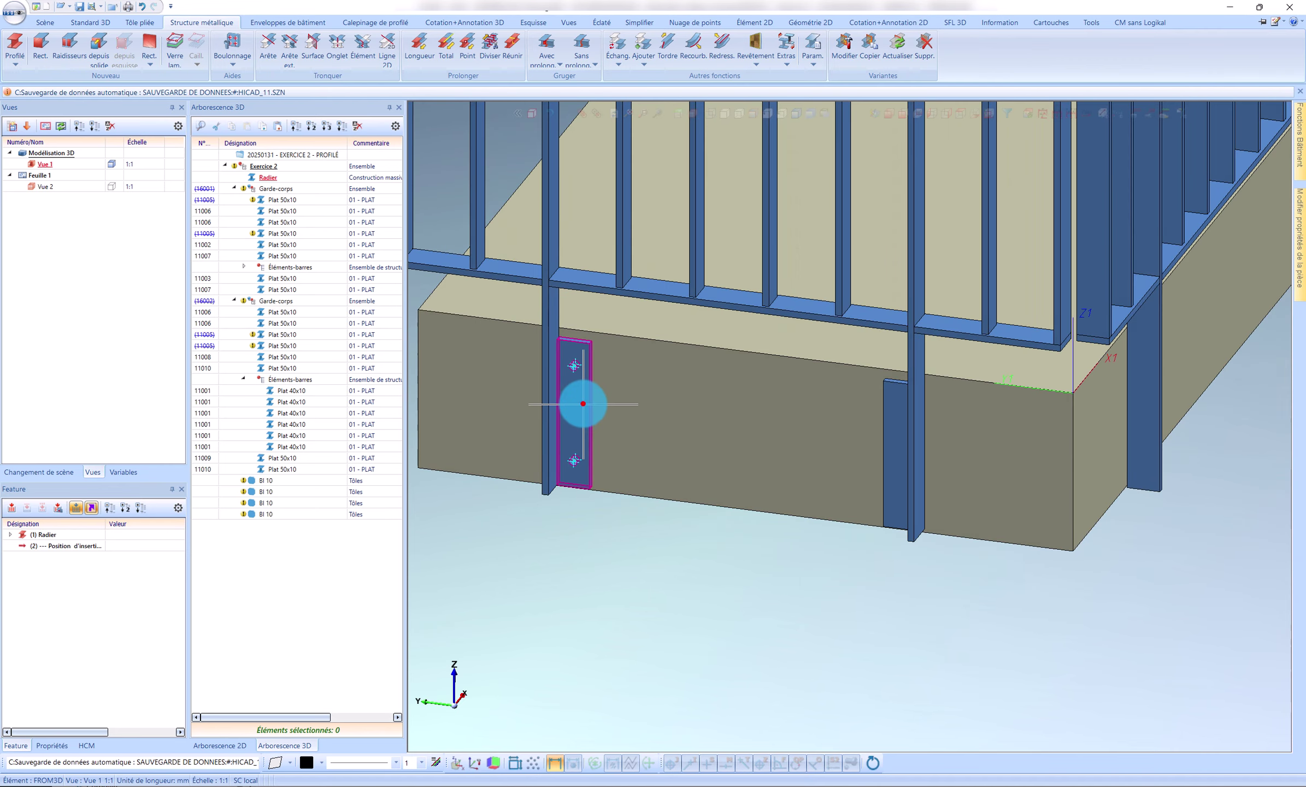
{"action": "left_click", "coordinate": [70, 546]}
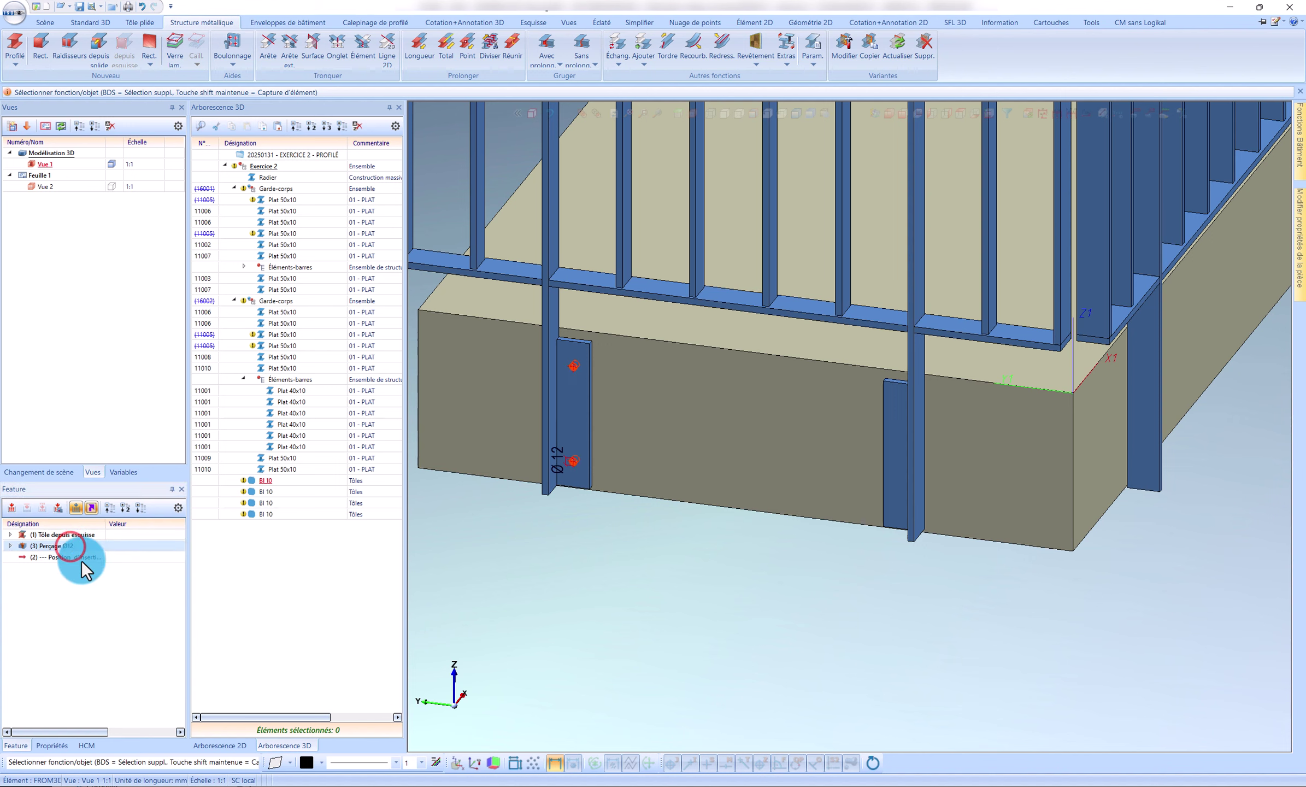
{"action": "left_click", "coordinate": [54, 547]}
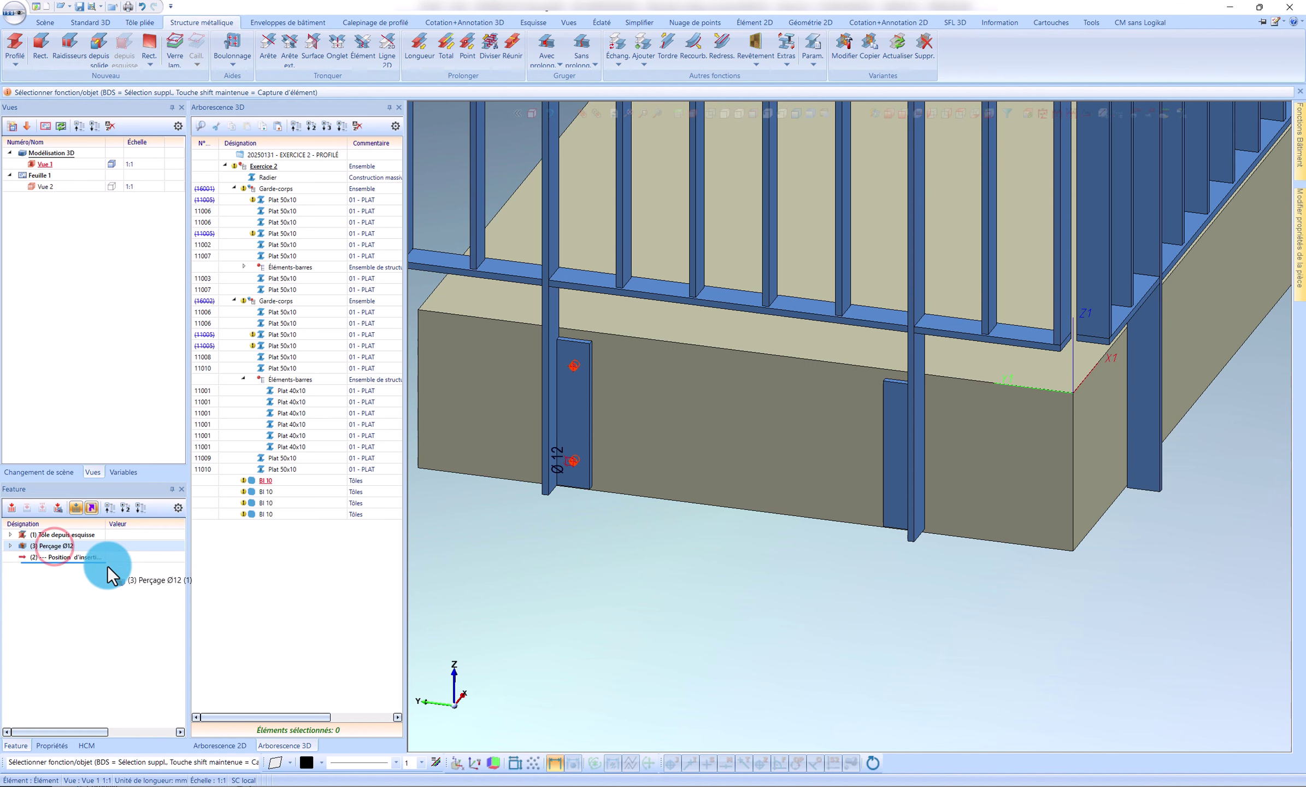
{"action": "left_click_drag", "start_coordinate": [107, 565], "coordinate": [96, 567]}
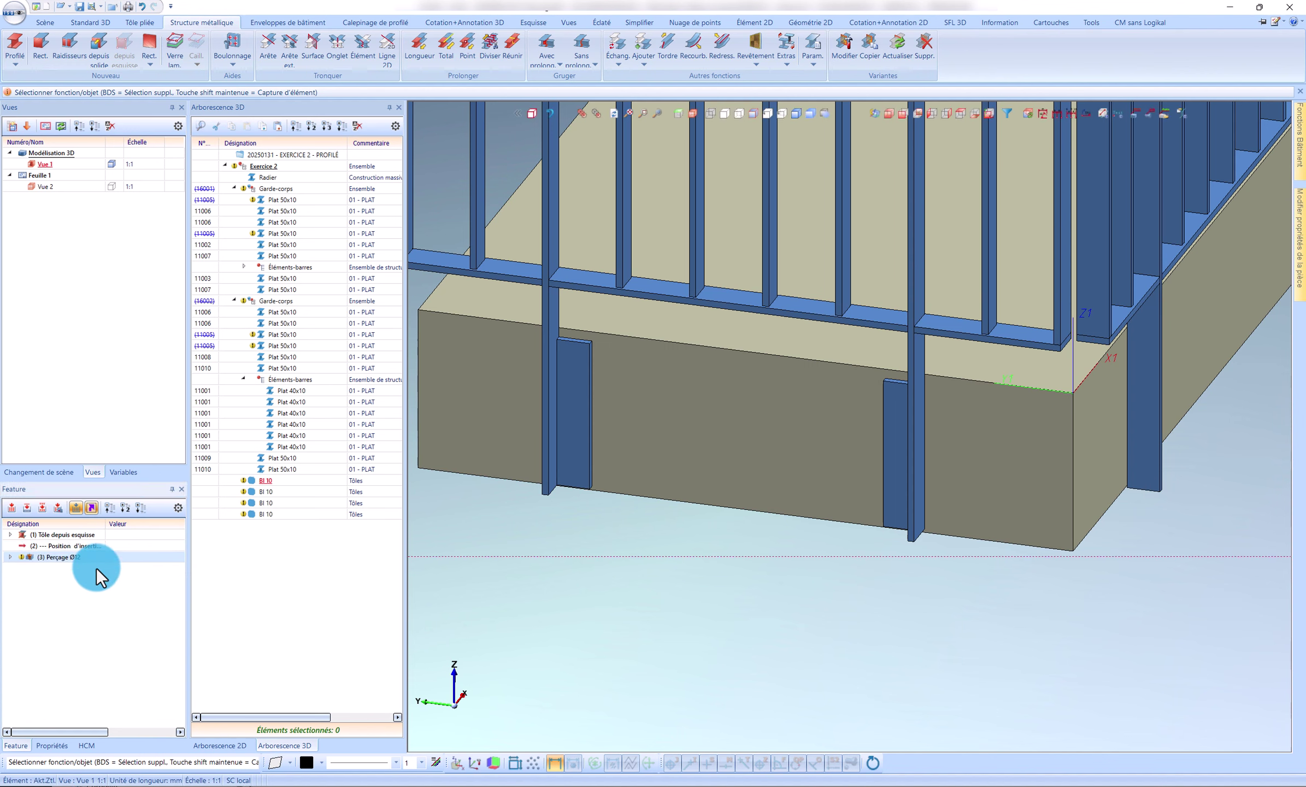
Reference the plate internally together with its identical elements, without saving it
{"action": "left_click", "coordinate": [247, 565]}
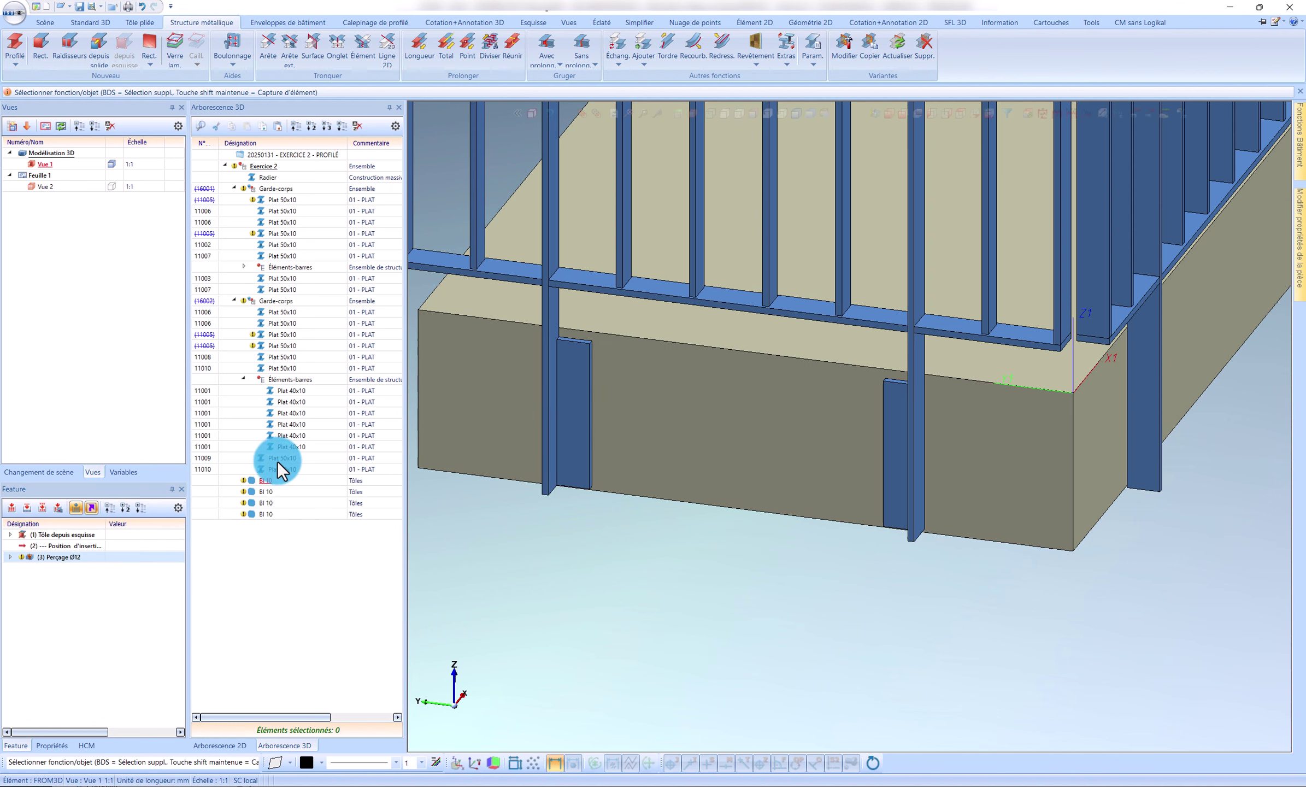
{"action": "right_click", "coordinate": [265, 483]}
{"action": "left_click", "coordinate": [310, 571]}
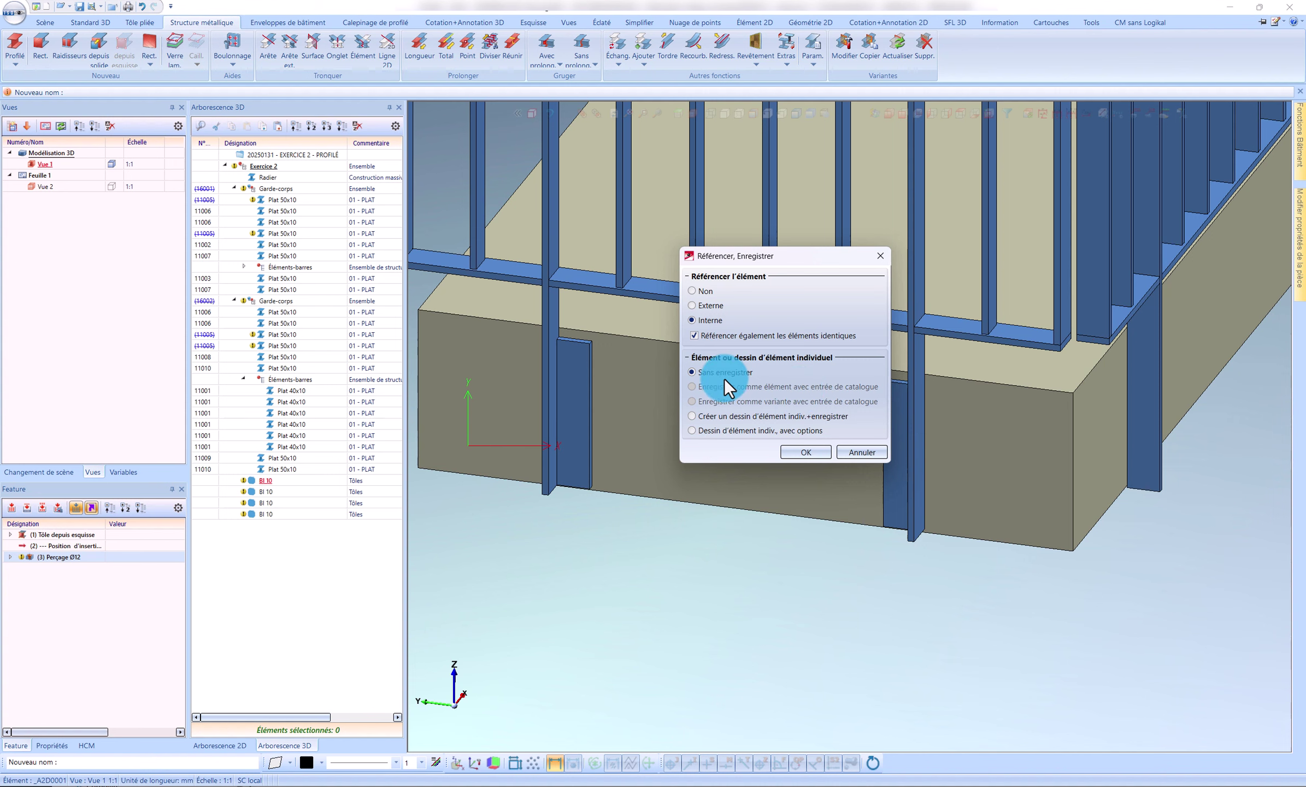
{"action": "left_click", "coordinate": [808, 452]}
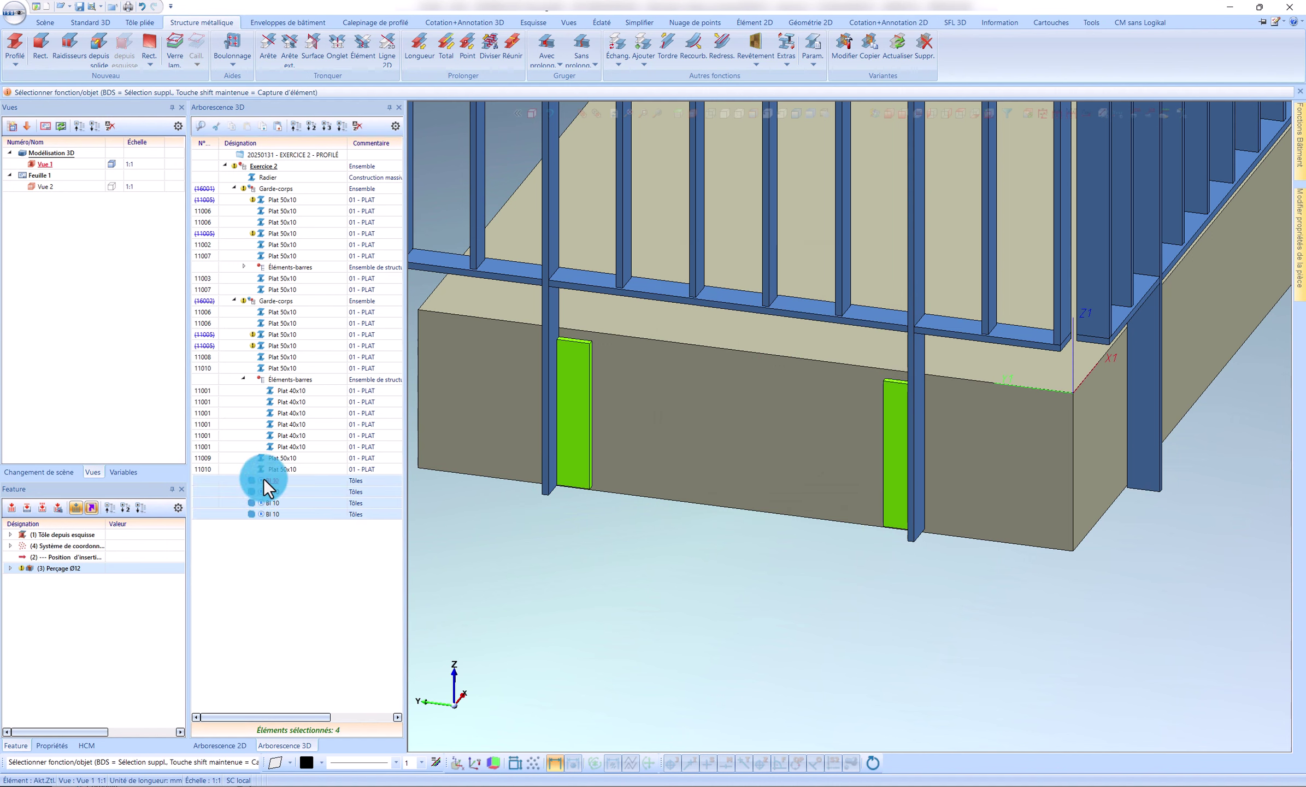
Move the 12 mm drilling back above the insertion position in the referenced plate's feature history
{"action": "scroll", "coordinate": [656, 531], "scroll_direction": "down", "scroll_amount": 6}
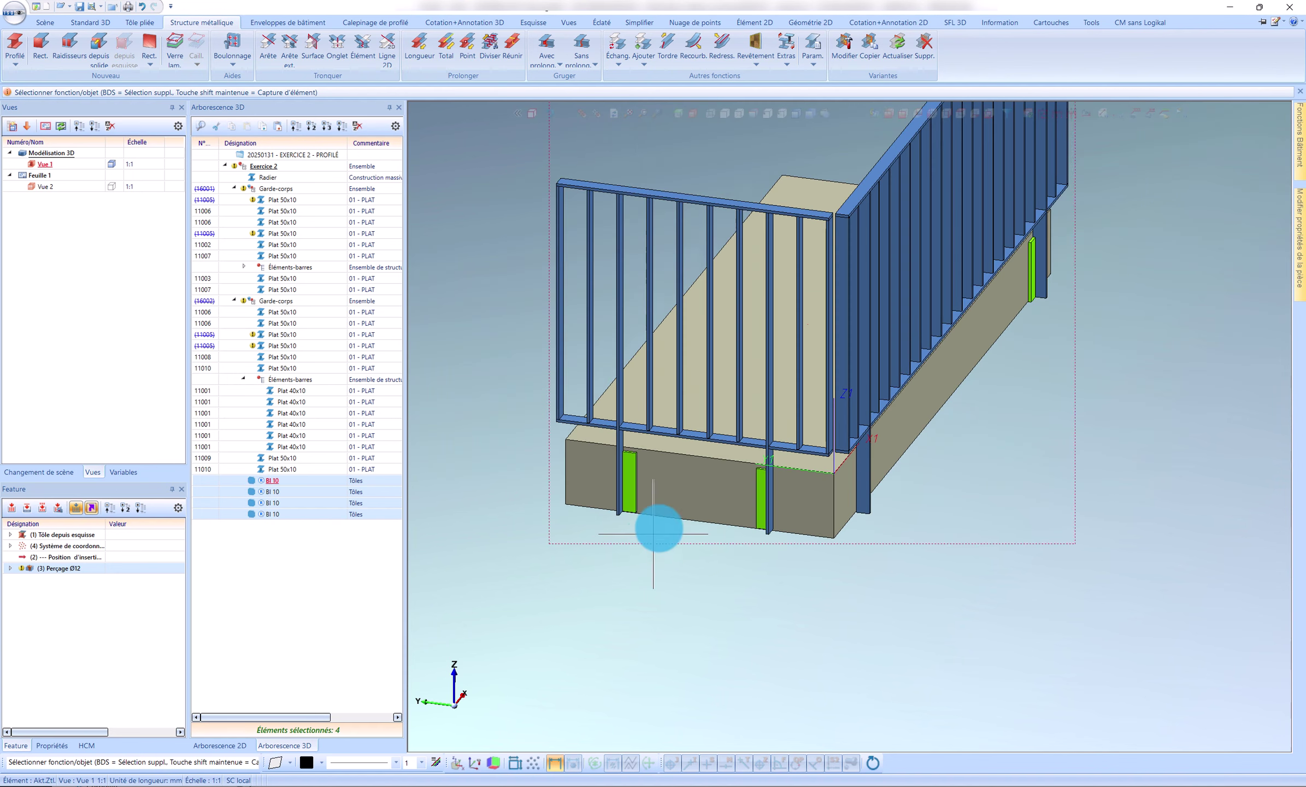
{"action": "scroll", "coordinate": [837, 447], "scroll_direction": "up", "scroll_amount": 4}
{"action": "scroll", "coordinate": [837, 446], "scroll_direction": "down", "scroll_amount": 5}
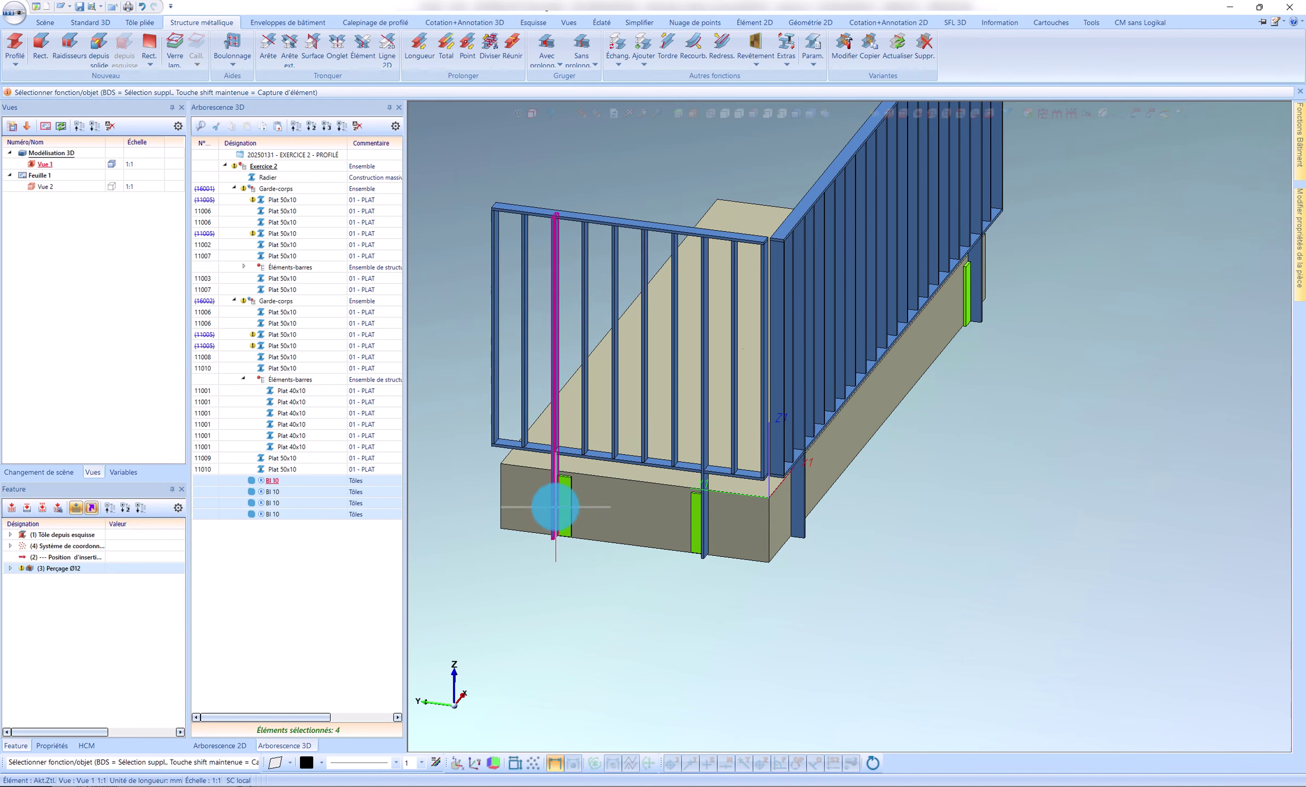
{"action": "scroll", "coordinate": [554, 504], "scroll_direction": "up", "scroll_amount": 5}
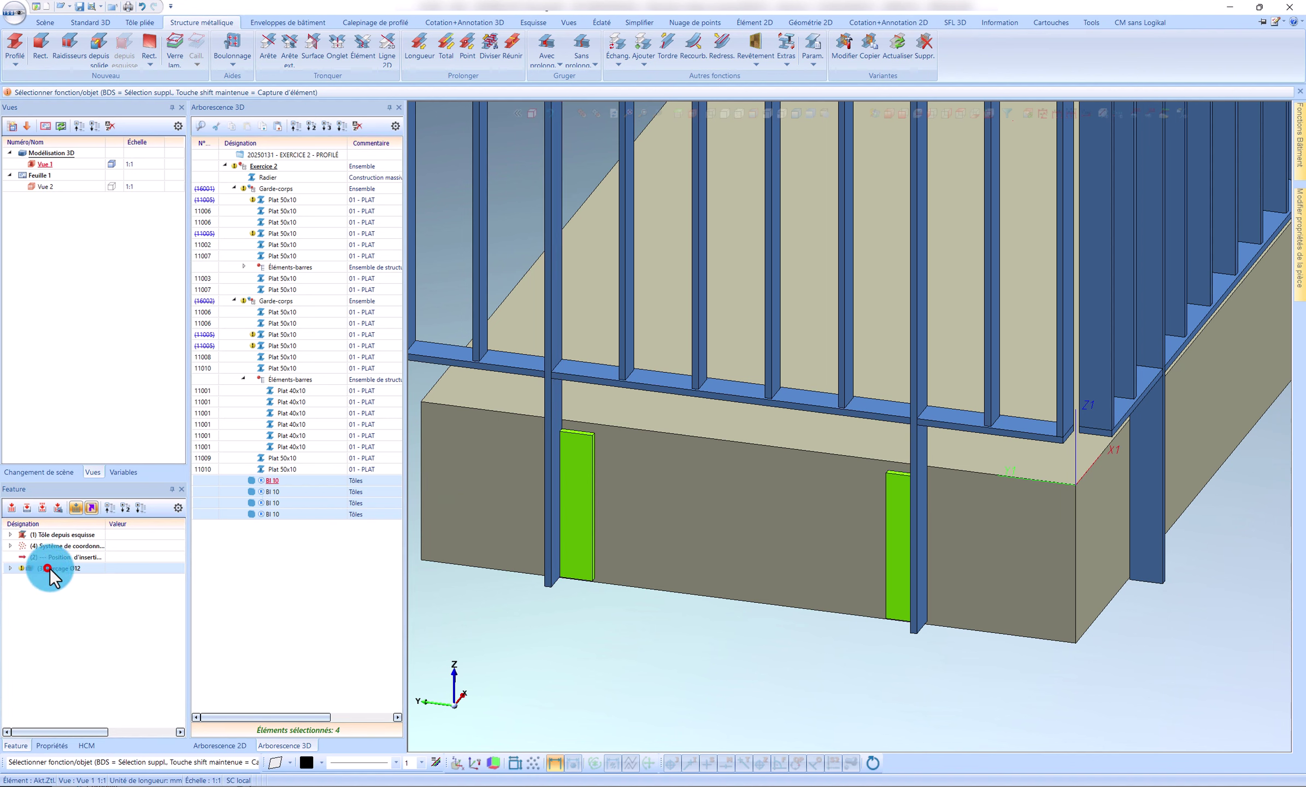
{"action": "left_click_drag", "start_coordinate": [47, 570], "coordinate": [68, 556]}
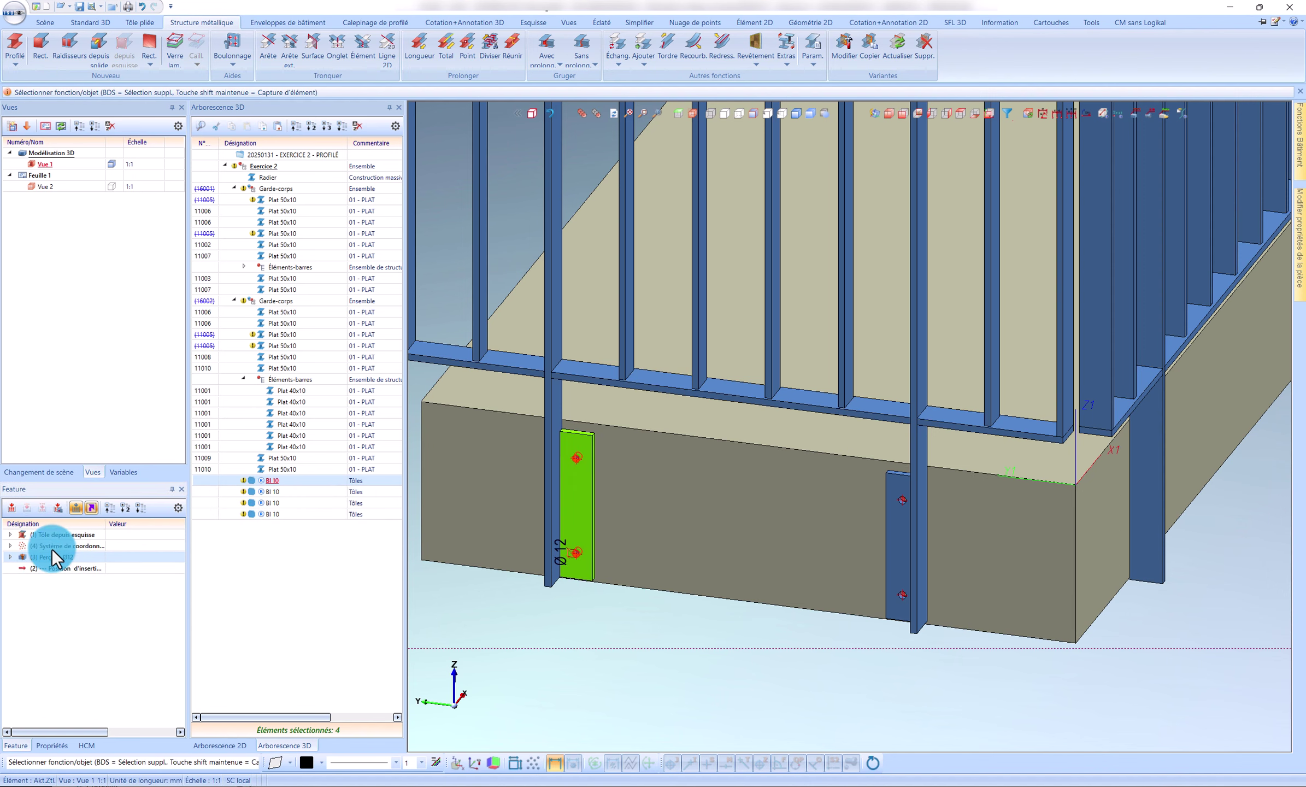
Examine the fixing holes on the referenced plates at the other railing posts
{"action": "scroll", "coordinate": [608, 523], "scroll_direction": "down", "scroll_amount": 3}
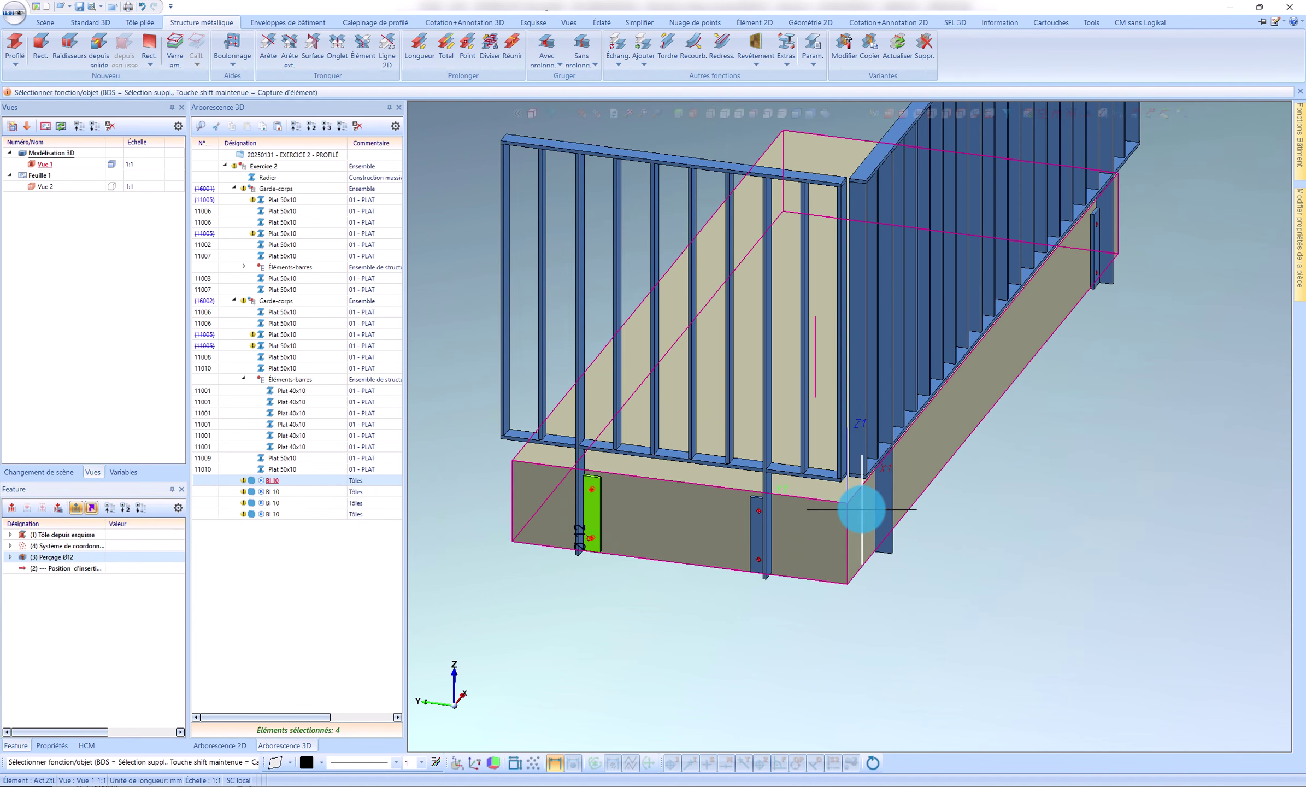
{"action": "mouse_move", "coordinate": [862, 509]}
{"action": "middle_mouse_down"}
{"action": "mouse_move", "coordinate": [726, 515]}
{"action": "mouse_move", "coordinate": [842, 513]}
{"action": "middle_mouse_up"}
{"action": "scroll", "coordinate": [842, 514], "scroll_direction": "up", "scroll_amount": 2}
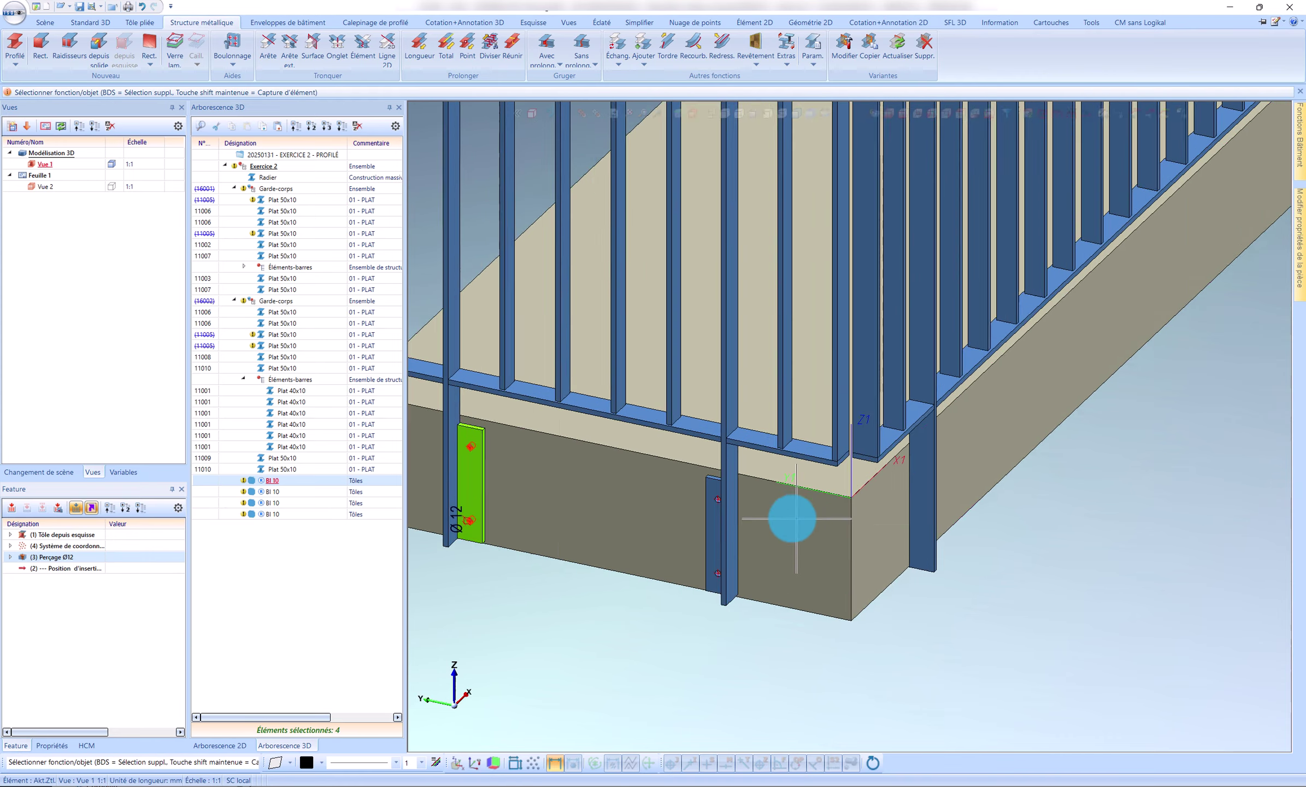
{"action": "scroll", "coordinate": [798, 517], "scroll_direction": "down", "scroll_amount": 5}
{"action": "scroll", "coordinate": [1186, 321], "scroll_direction": "up", "scroll_amount": 3}
{"action": "scroll", "coordinate": [1021, 219], "scroll_direction": "up", "scroll_amount": 4}
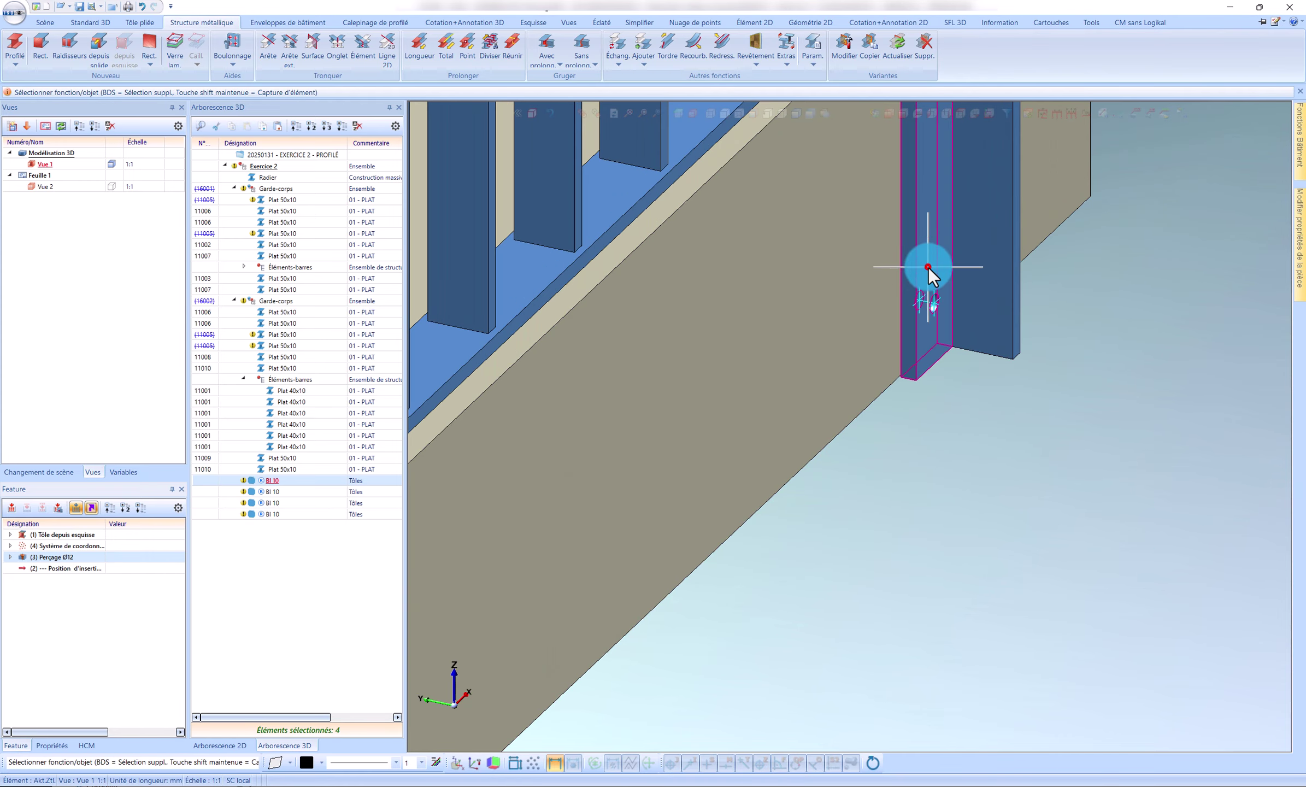
{"action": "scroll", "coordinate": [927, 266], "scroll_direction": "down", "scroll_amount": 3}
{"action": "middle_click_drag", "start_coordinate": [913, 481], "coordinate": [932, 349]}
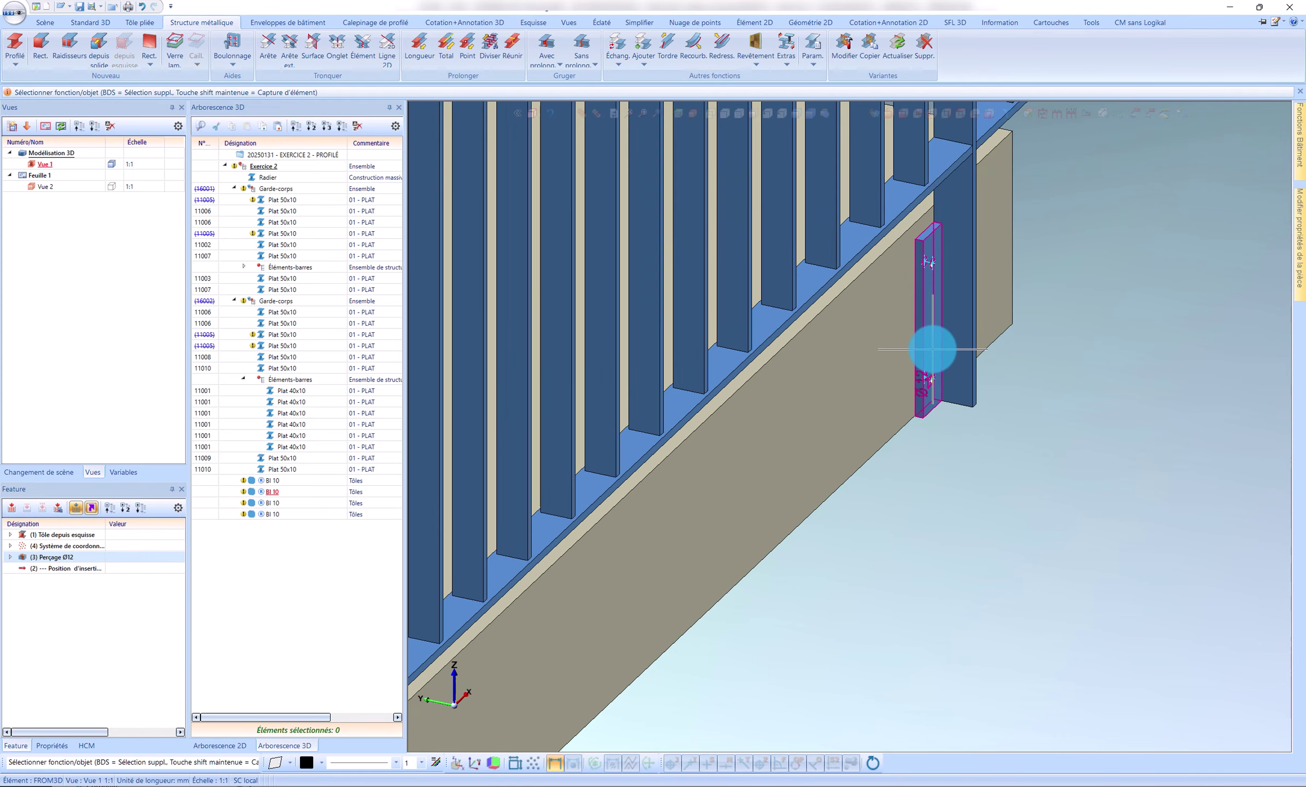
Remove the reference from only the plate at the long side's far post
{"action": "left_click", "coordinate": [933, 349]}
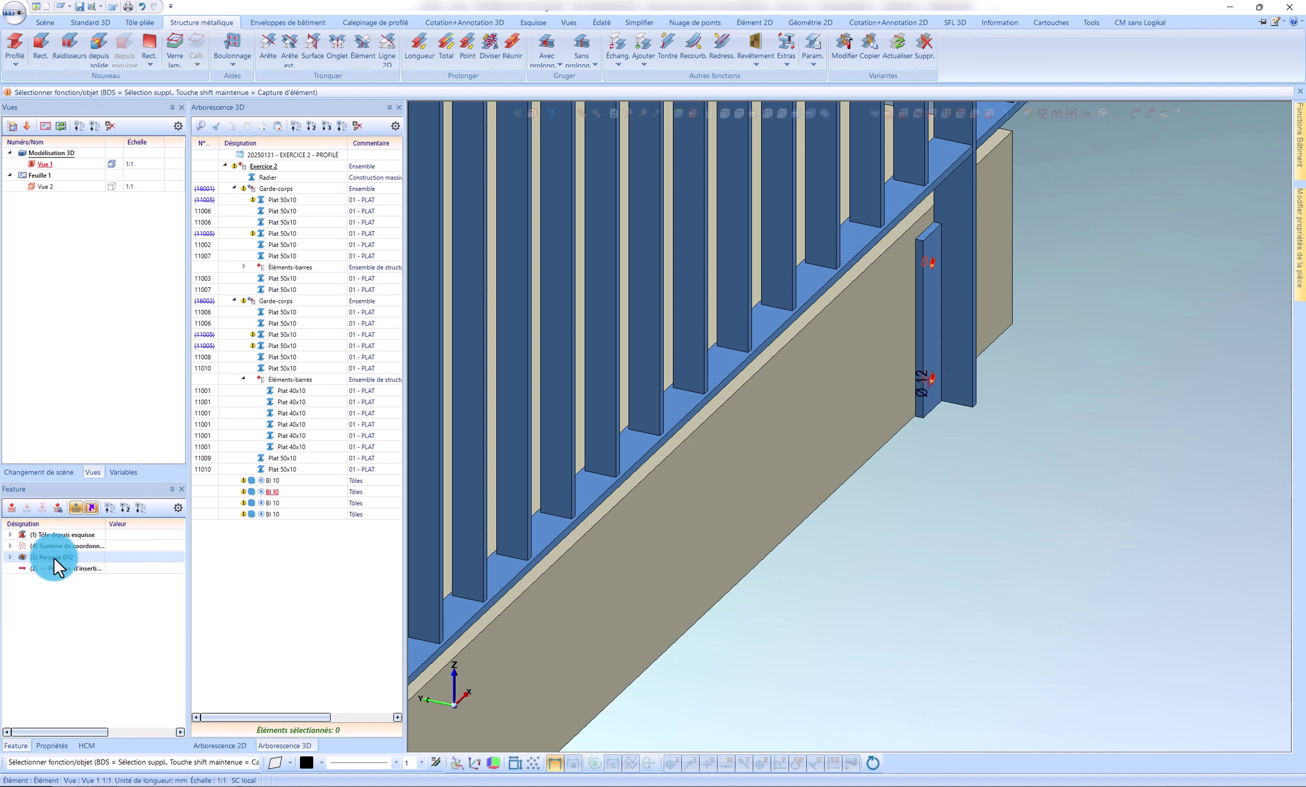
{"action": "right_click", "coordinate": [261, 492]}
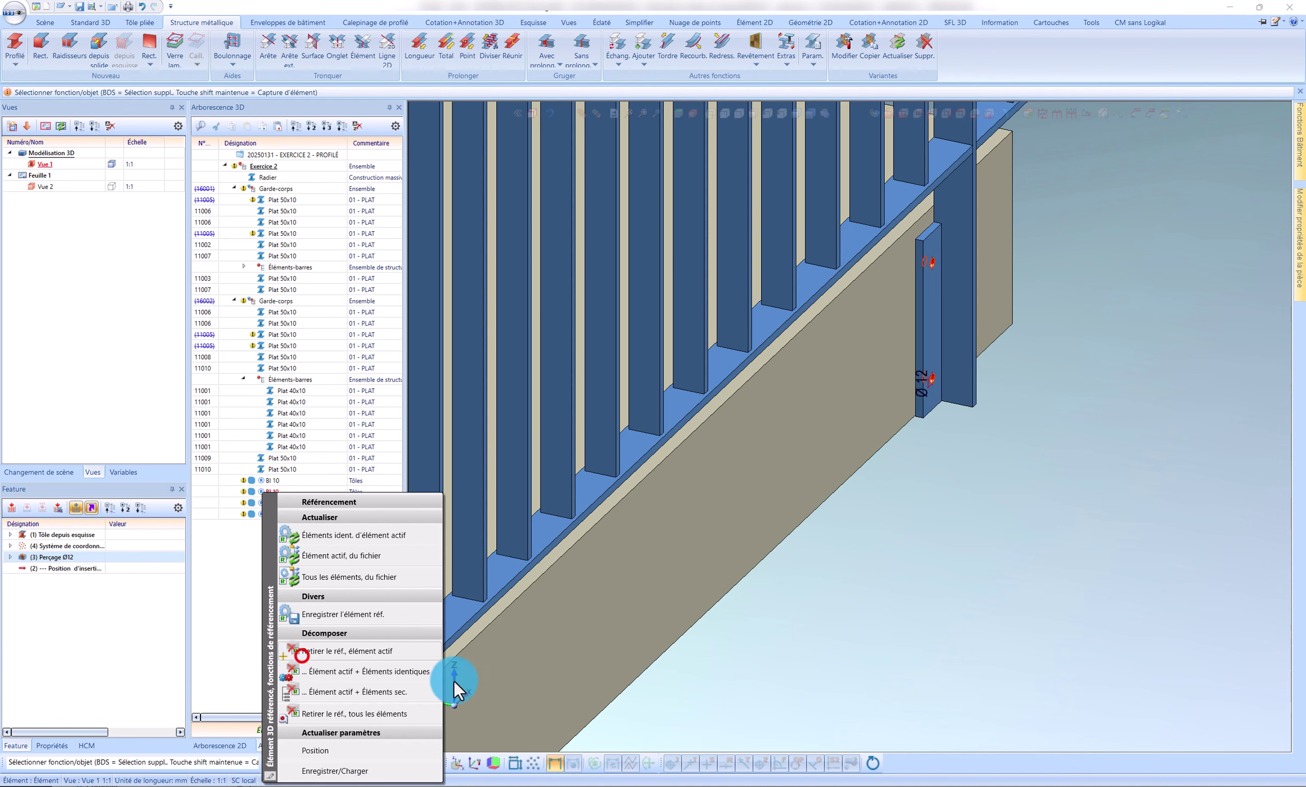
{"action": "scroll", "coordinate": [933, 317], "scroll_direction": "up", "scroll_amount": 5}
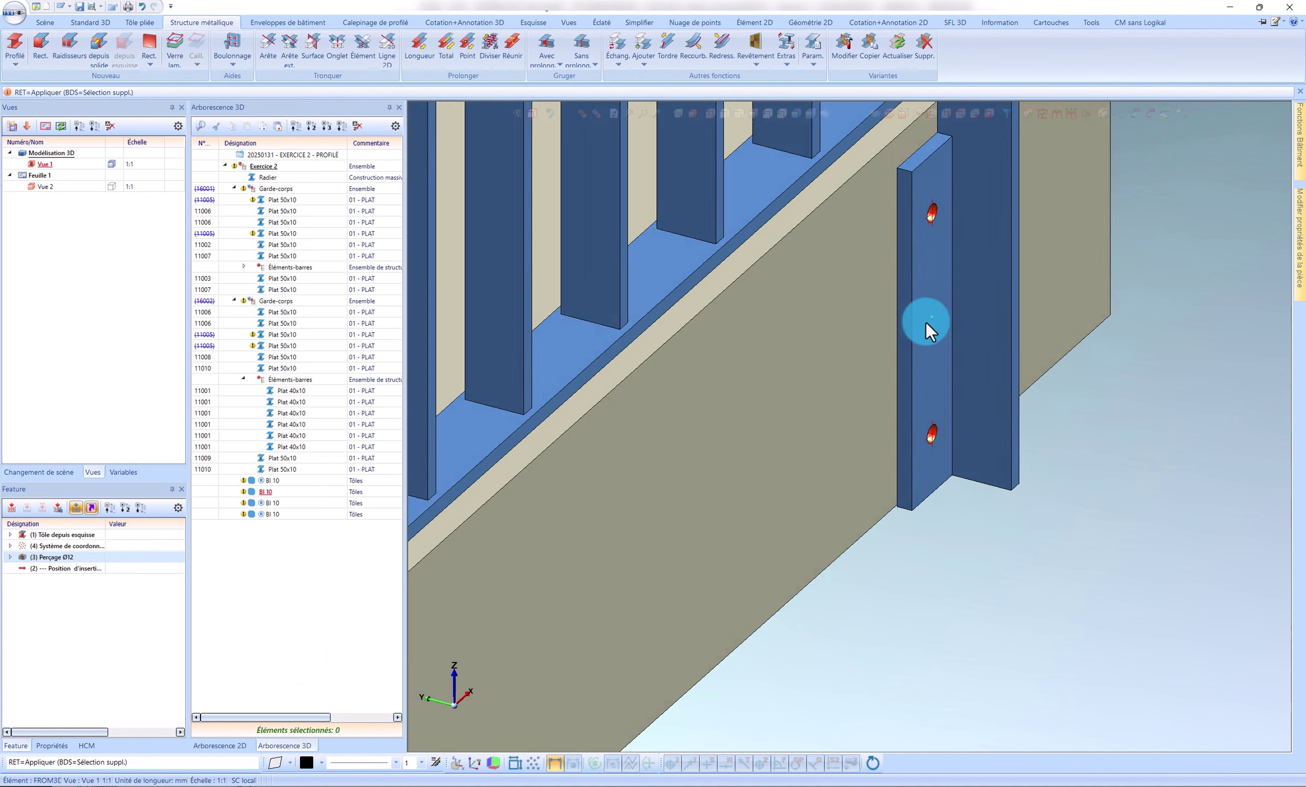
{"action": "left_click", "coordinate": [927, 324]}
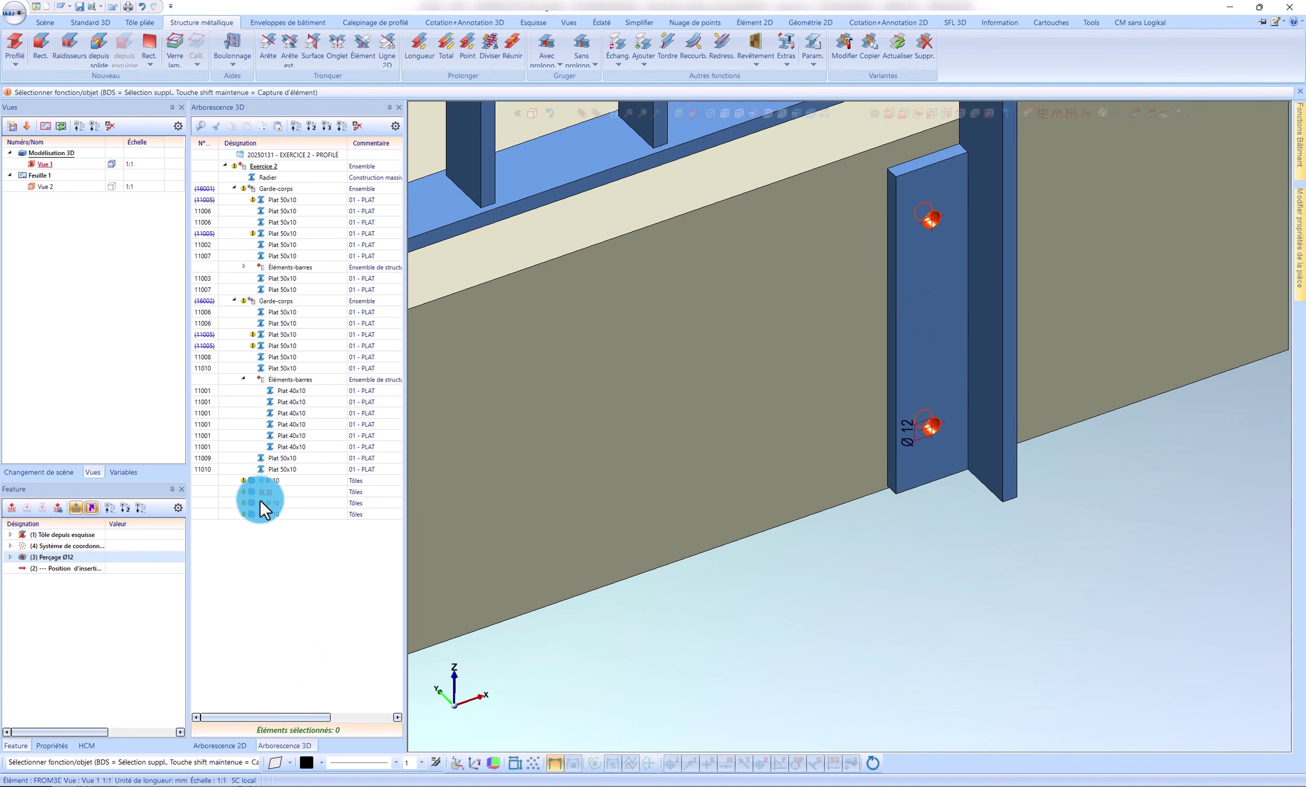
Set the hole diameter to 15 mm on the plate at the long side's far post
{"action": "double_click", "coordinate": [53, 557]}
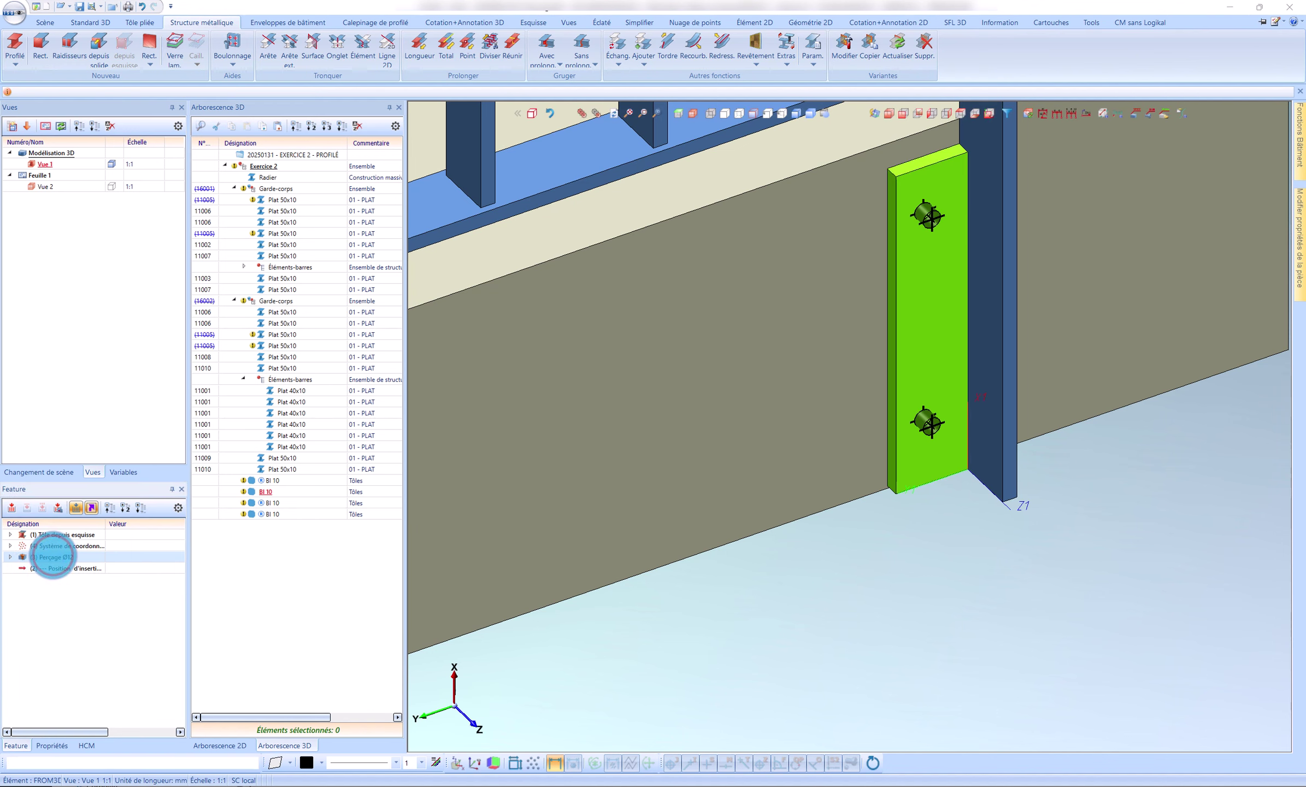
{"action": "double_click", "coordinate": [284, 324]}
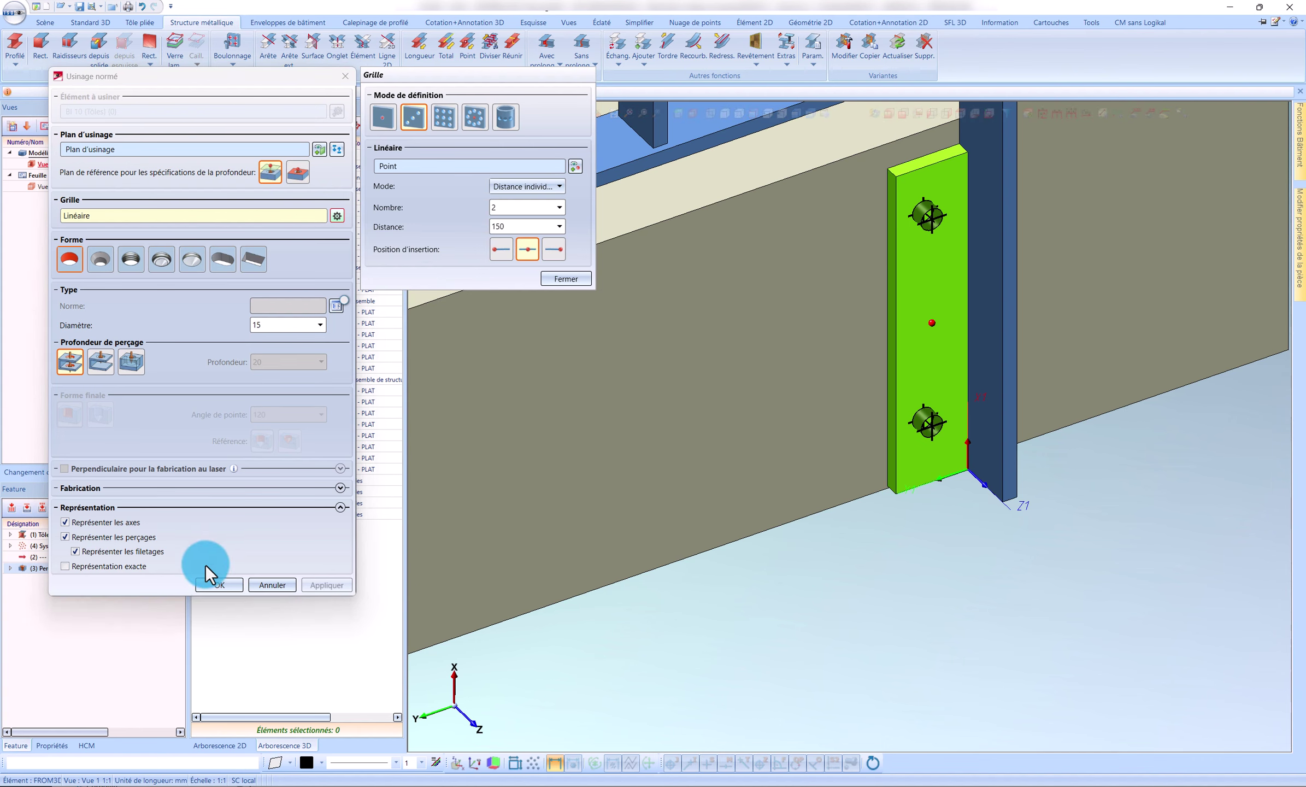
{"action": "left_click", "coordinate": [217, 584]}
Compare the drilling features of the two plates on the slab's long side
{"action": "scroll", "coordinate": [991, 338], "scroll_direction": "down", "scroll_amount": 5}
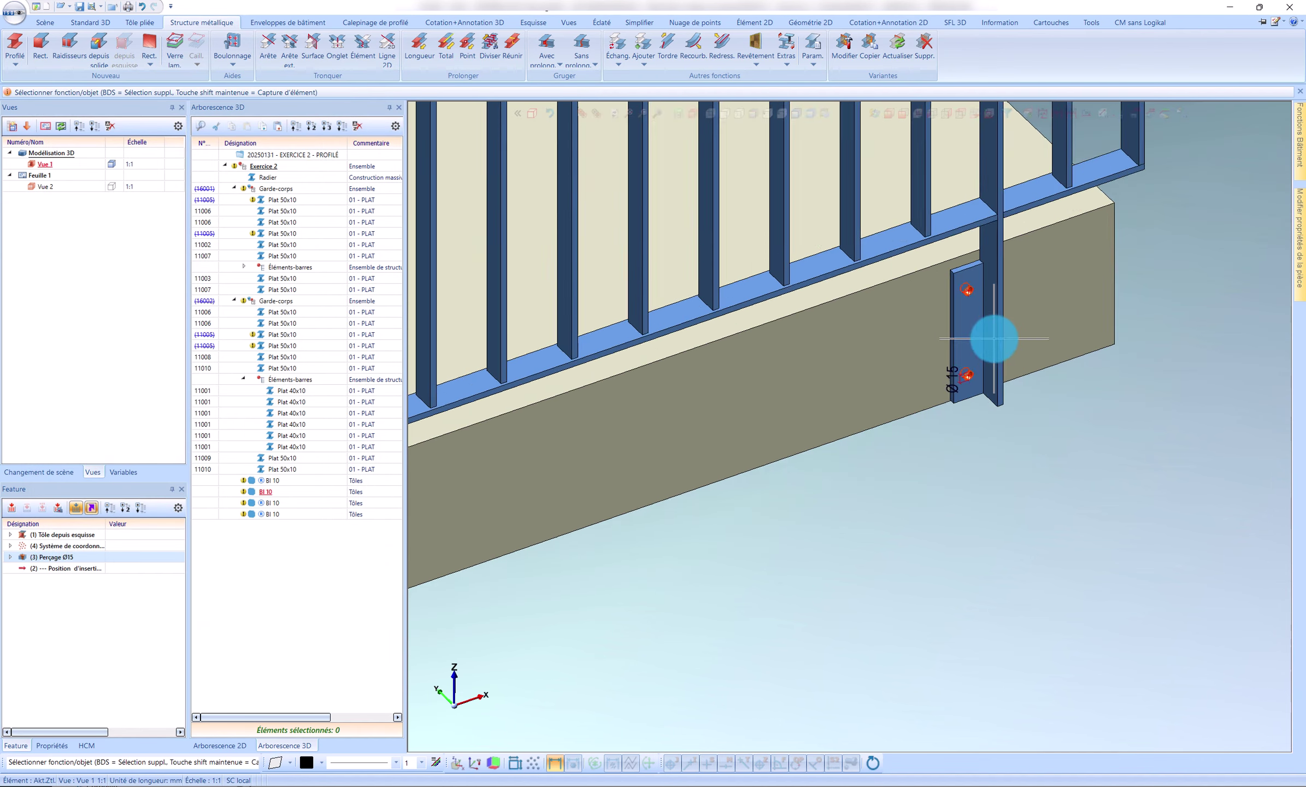
{"action": "scroll", "coordinate": [444, 479], "scroll_direction": "up", "scroll_amount": 6}
{"action": "scroll", "coordinate": [444, 479], "scroll_direction": "down", "scroll_amount": 2}
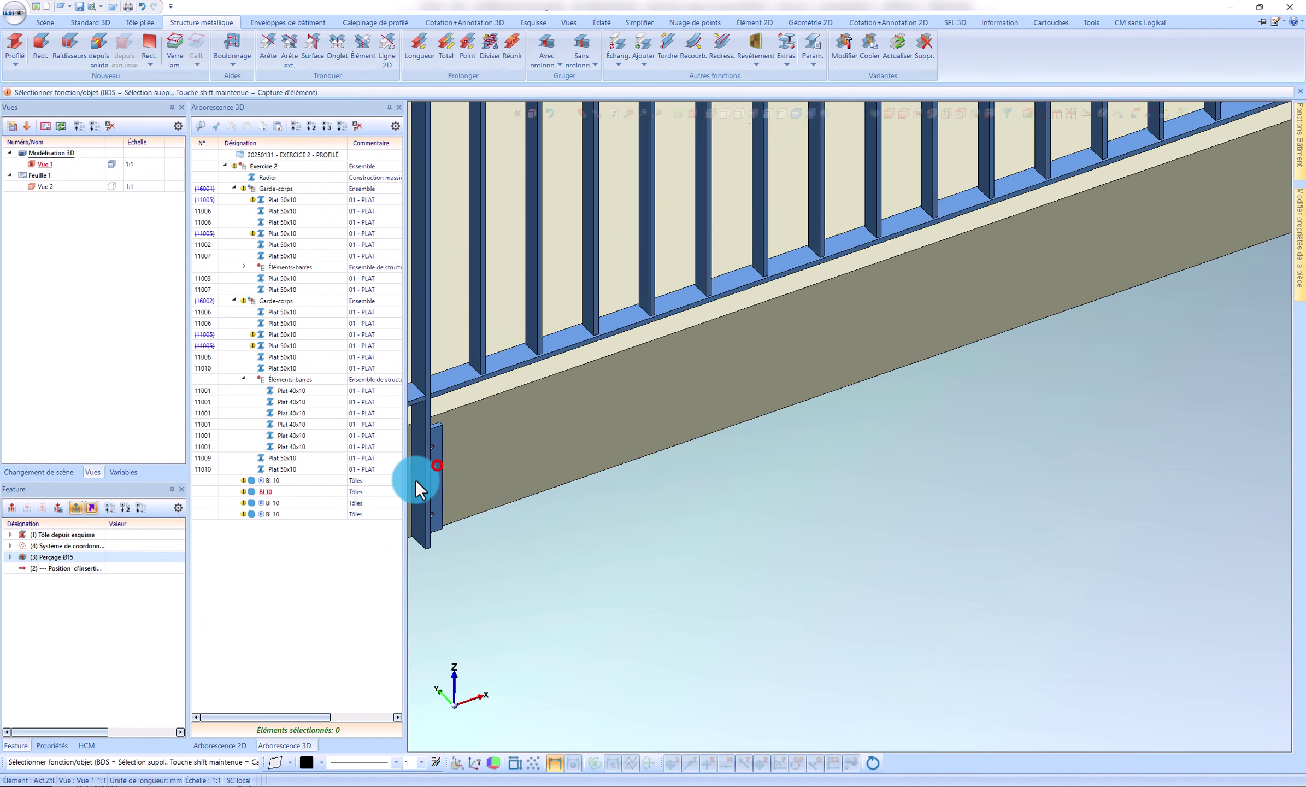
{"action": "left_click", "coordinate": [415, 480]}
{"action": "scroll", "coordinate": [621, 429], "scroll_direction": "down", "scroll_amount": 3}
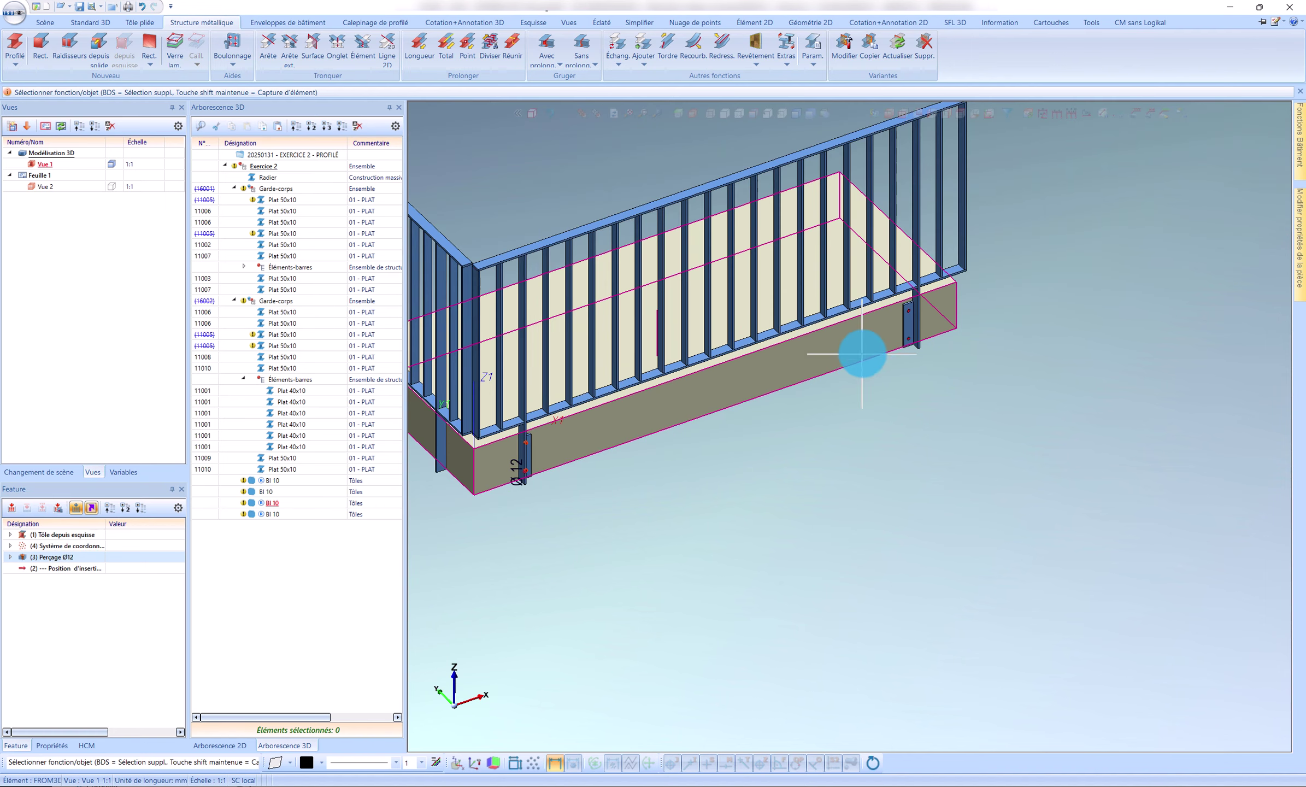
{"action": "scroll", "coordinate": [862, 354], "scroll_direction": "up", "scroll_amount": 4}
{"action": "left_click", "coordinate": [1012, 271]}
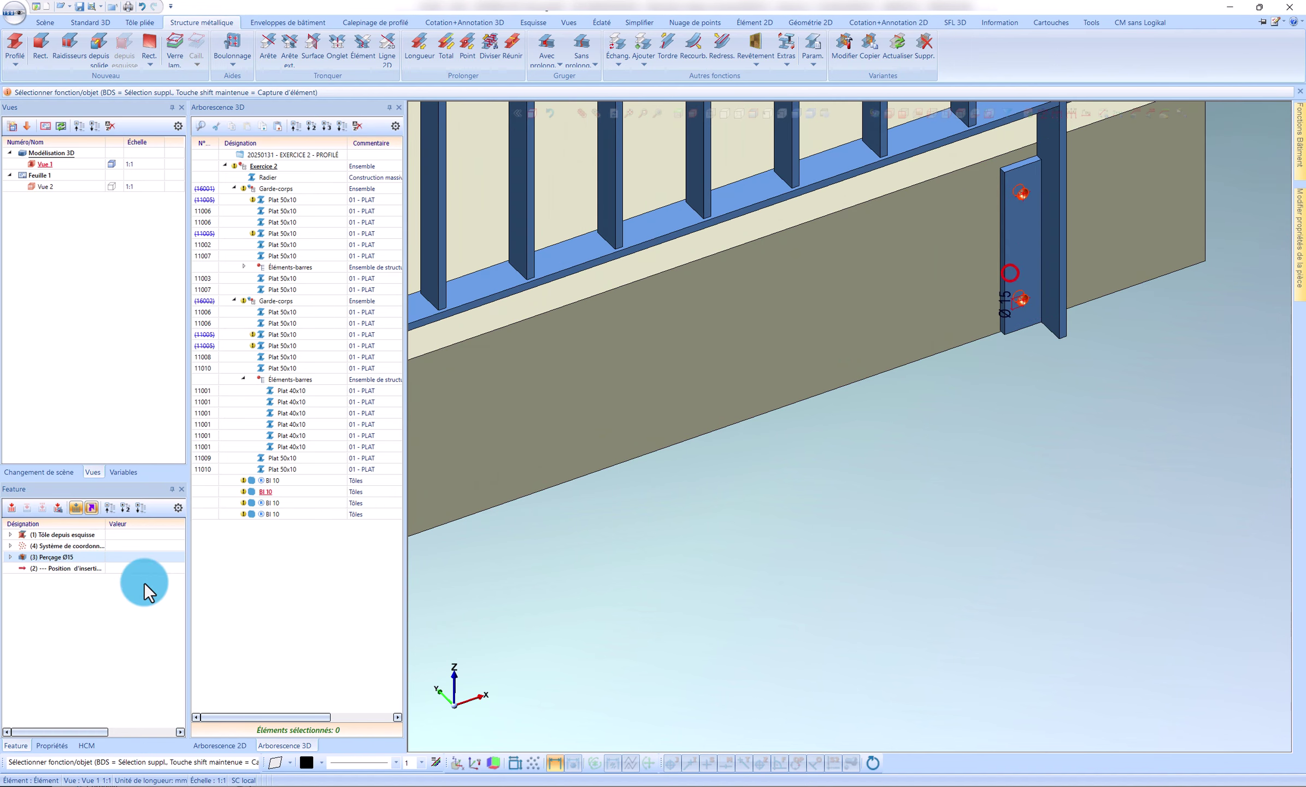
Reopen the far plate's drilling settings without changing them, and undo the diameter change and the reference removal
{"action": "right_click", "coordinate": [66, 559]}
{"action": "left_click", "coordinate": [73, 637]}
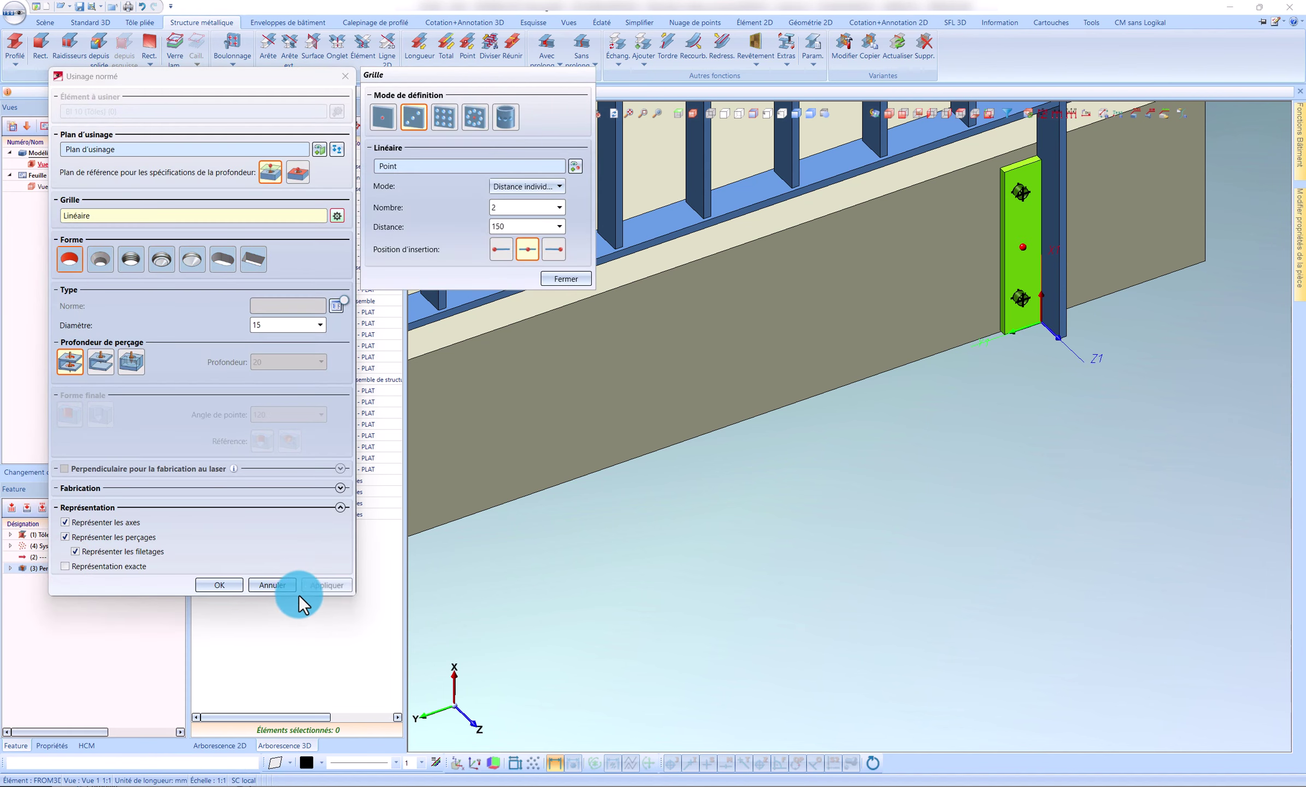
{"action": "left_click", "coordinate": [280, 585]}
{"action": "left_click", "coordinate": [142, 6]}
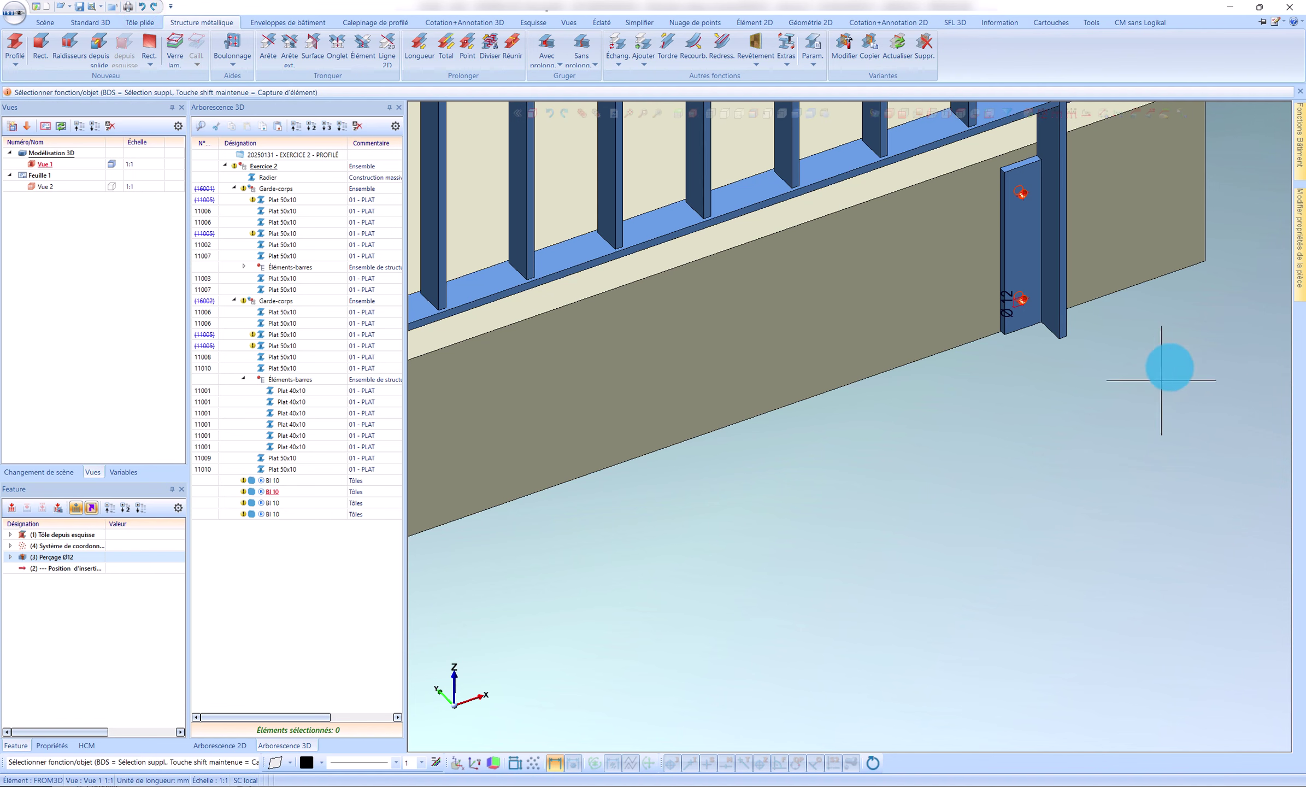
Start inserting a purchased/factory standard part, using the outer face of the drilled plate at the short side's far post as placement plane
{"action": "scroll", "coordinate": [1162, 382], "scroll_direction": "down", "scroll_amount": 5}
{"action": "left_click", "coordinate": [1107, 461]}
{"action": "scroll", "coordinate": [820, 464], "scroll_direction": "up", "scroll_amount": 2}
{"action": "middle_click_drag", "start_coordinate": [820, 464], "coordinate": [845, 239]}
{"action": "left_click", "coordinate": [93, 21]}
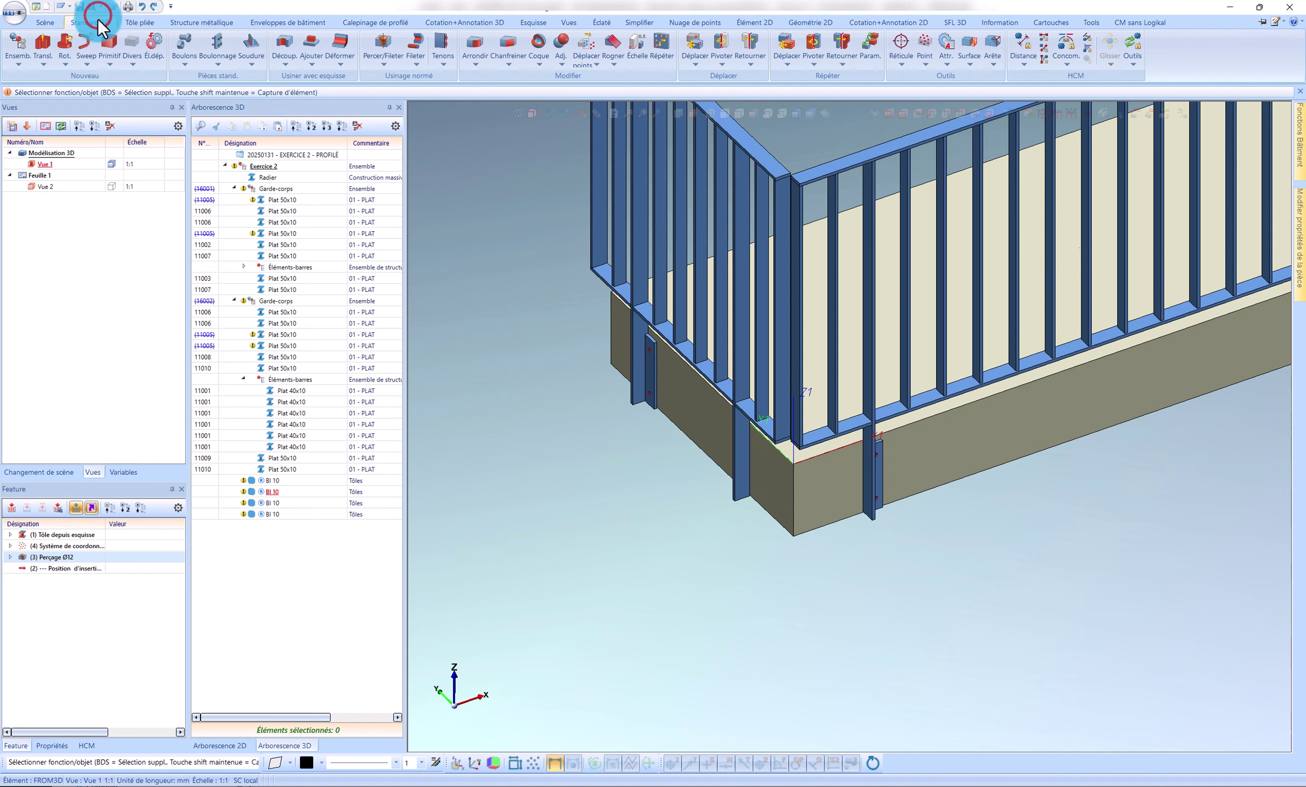
{"action": "left_click", "coordinate": [184, 52]}
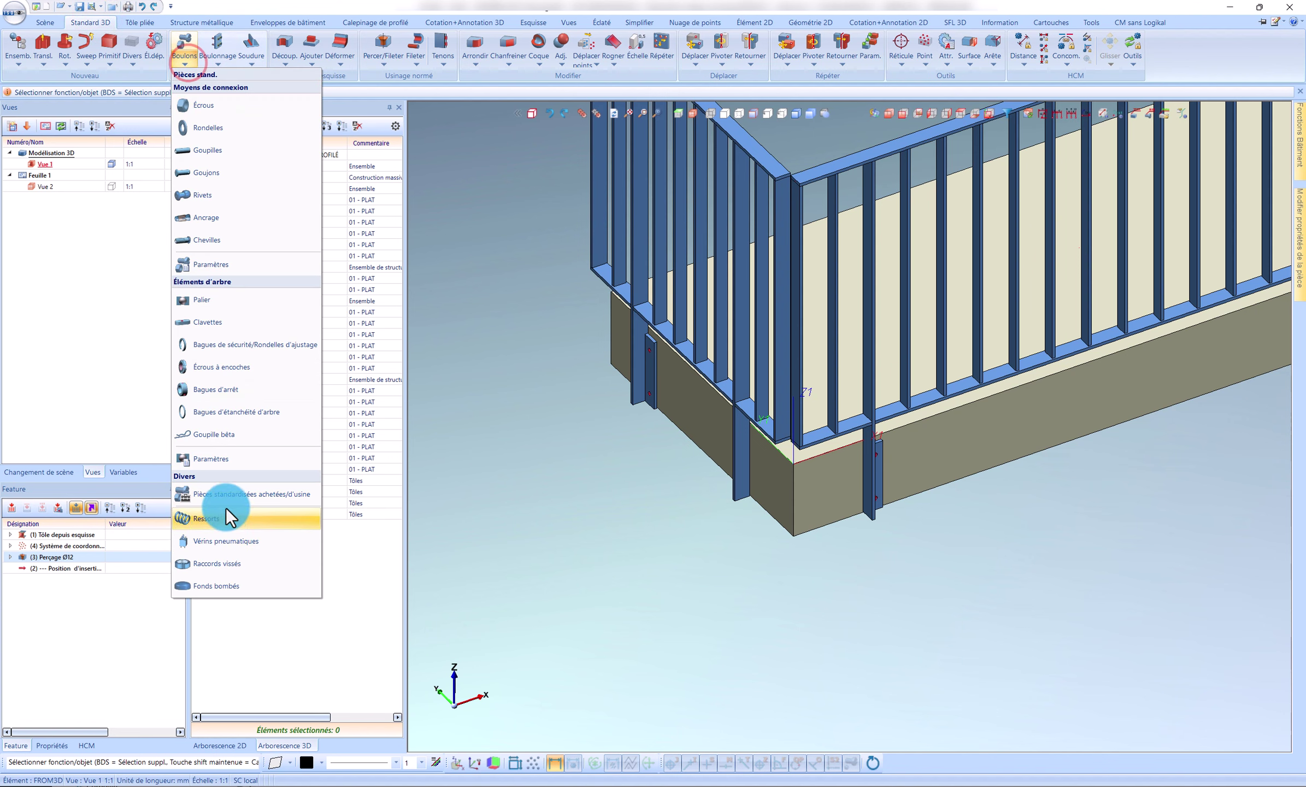
{"action": "left_click", "coordinate": [226, 509]}
{"action": "left_click", "coordinate": [123, 321]}
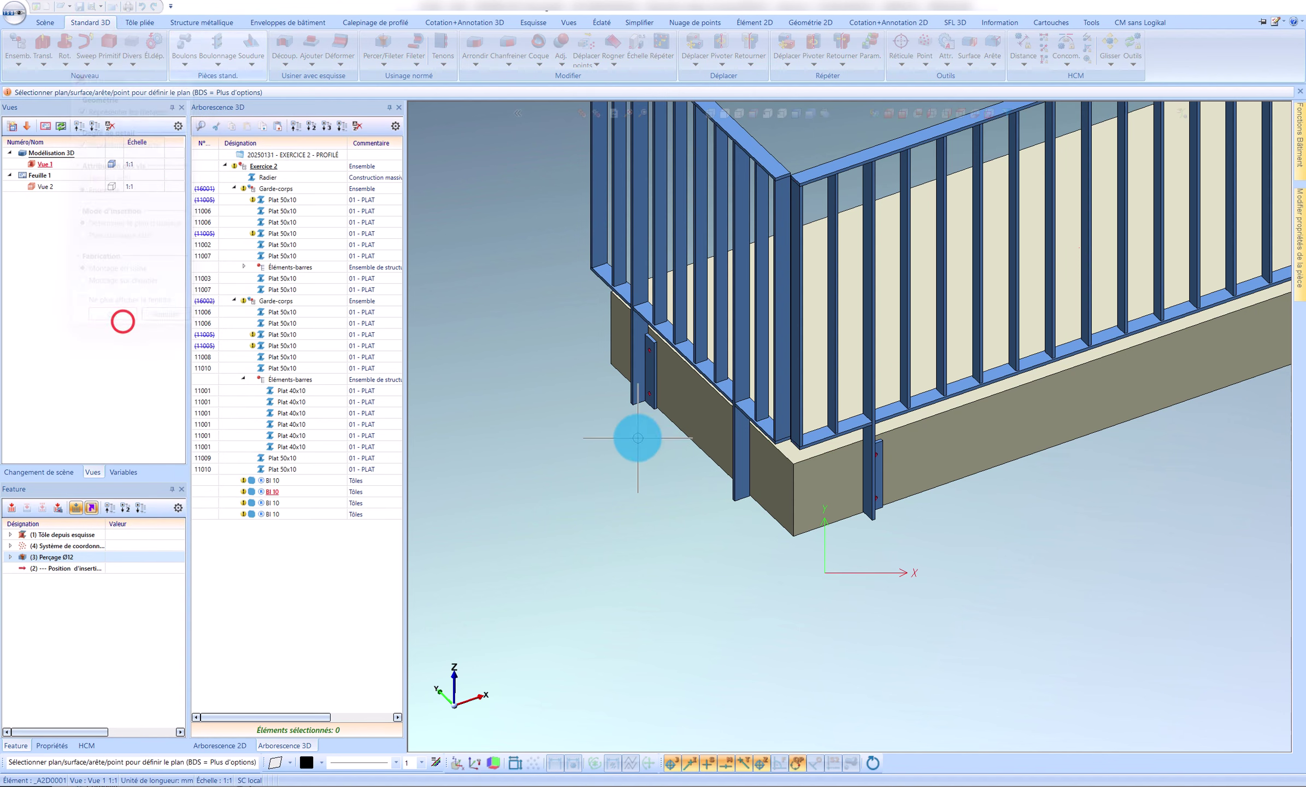
{"action": "scroll", "coordinate": [921, 458], "scroll_direction": "up", "scroll_amount": 5}
{"action": "scroll", "coordinate": [919, 399], "scroll_direction": "down", "scroll_amount": 2}
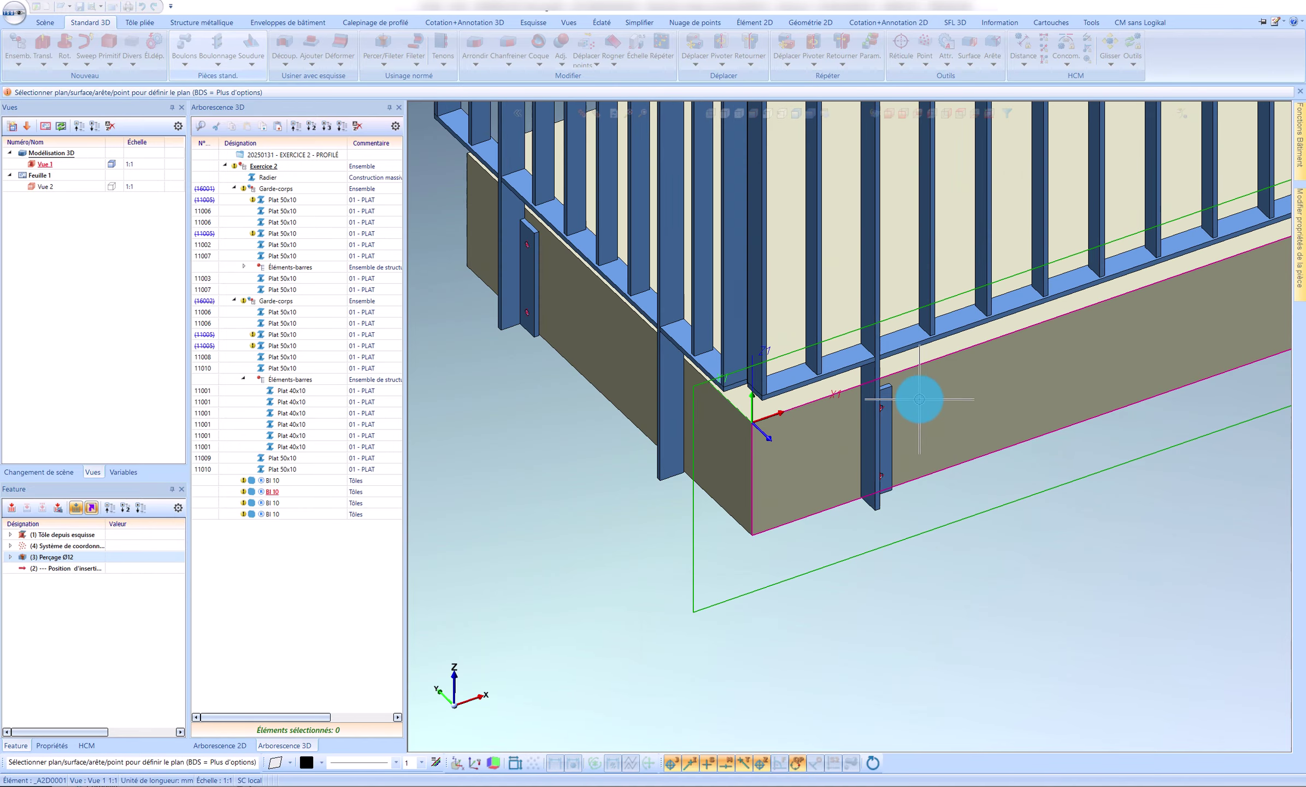
{"action": "scroll", "coordinate": [664, 283], "scroll_direction": "down", "scroll_amount": 3}
{"action": "scroll", "coordinate": [687, 321], "scroll_direction": "up", "scroll_amount": 6}
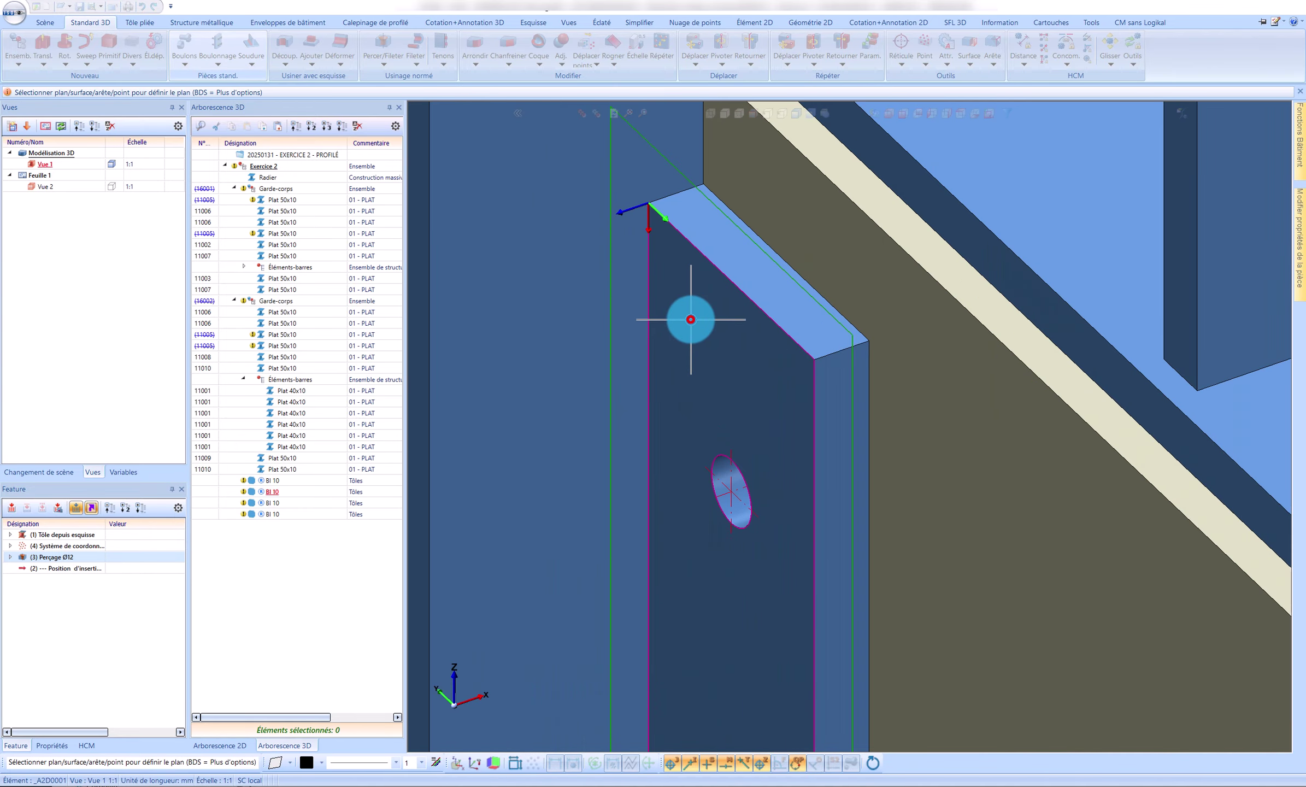
{"action": "left_click", "coordinate": [691, 319]}
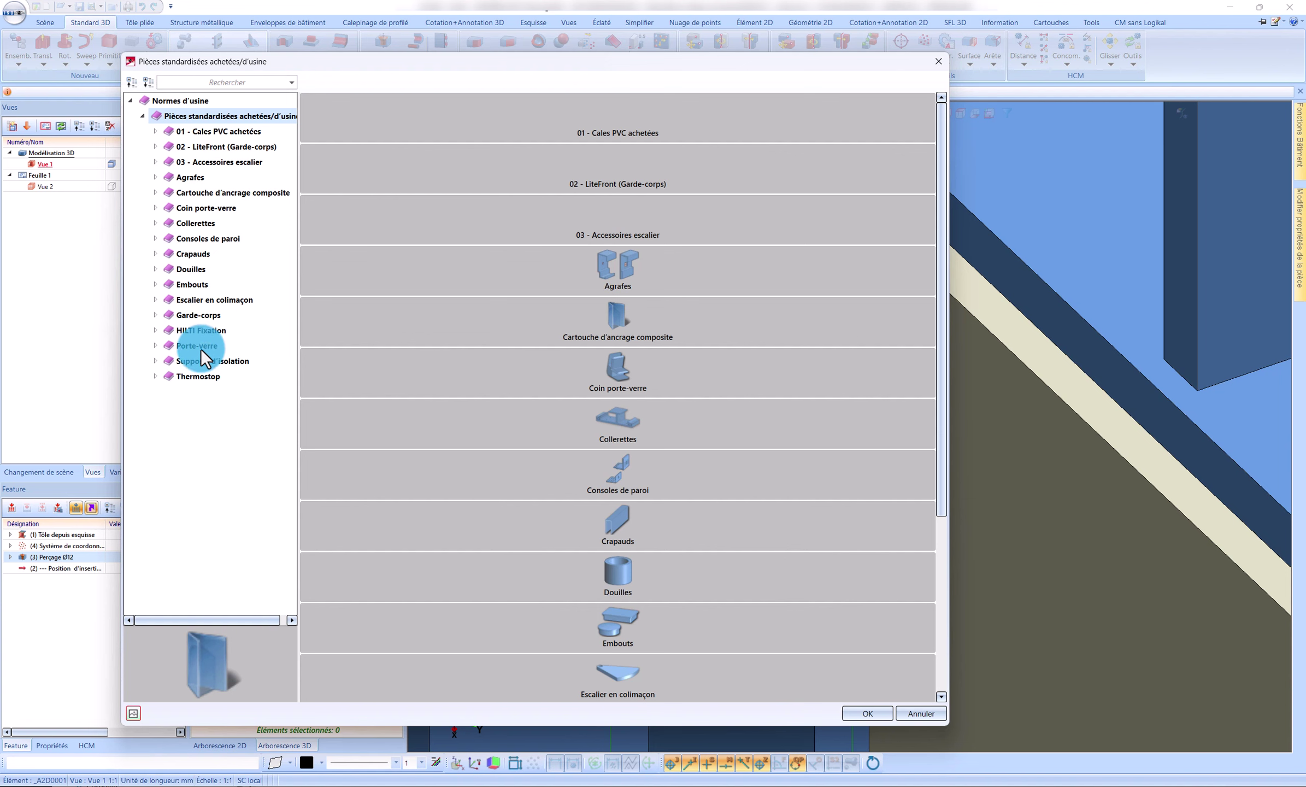
Choose the HILTI Fixation anchor HUS-HR 10X105 ART. 290072 as the standard part to insert
{"action": "left_click", "coordinate": [199, 333]}
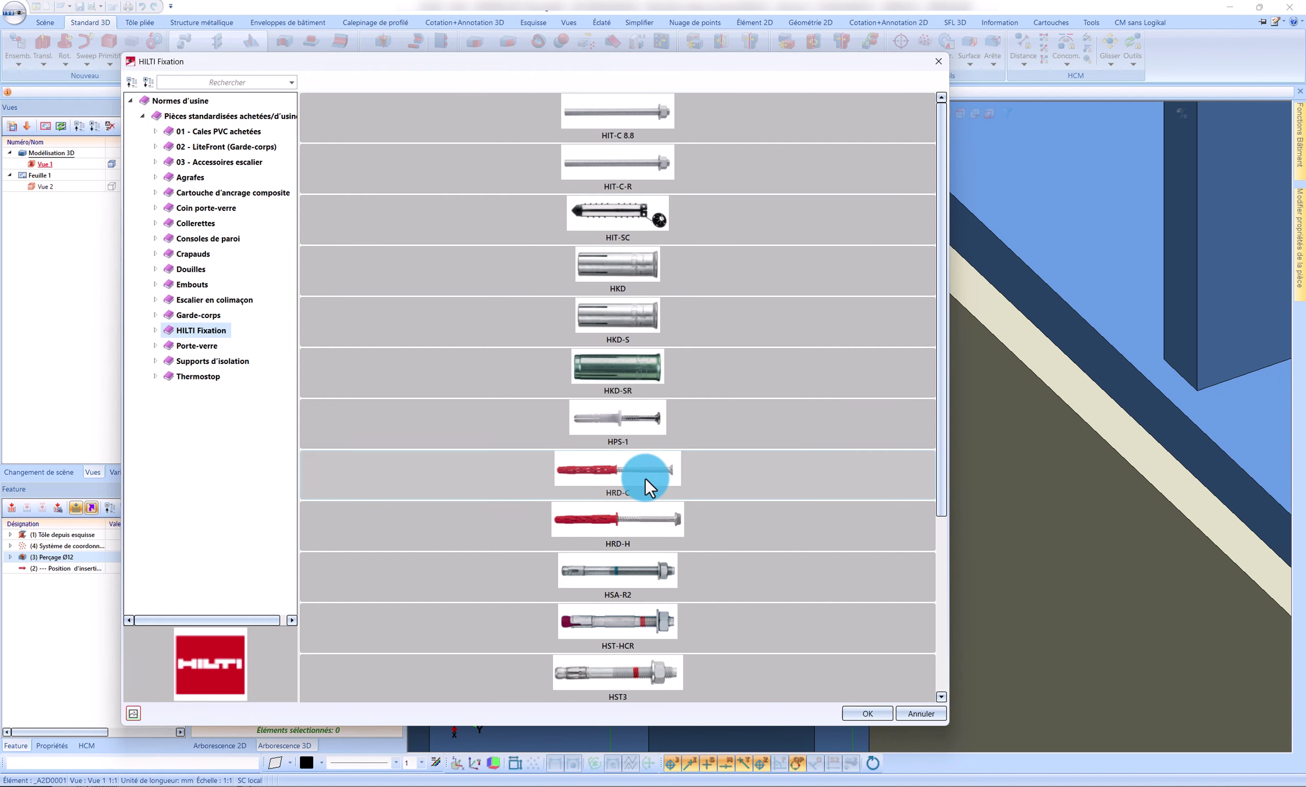
{"action": "scroll", "coordinate": [688, 398], "scroll_direction": "down", "scroll_amount": 5}
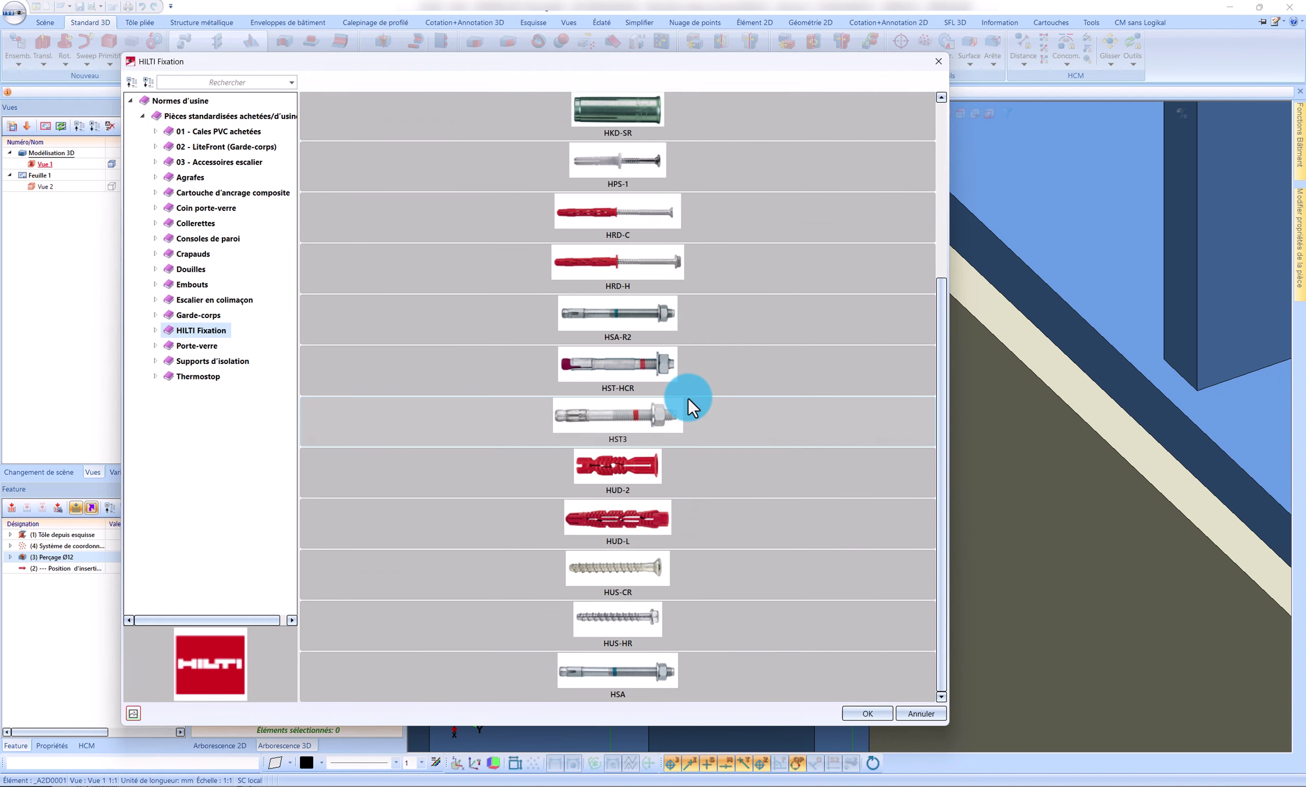
{"action": "scroll", "coordinate": [681, 614], "scroll_direction": "up", "scroll_amount": 5}
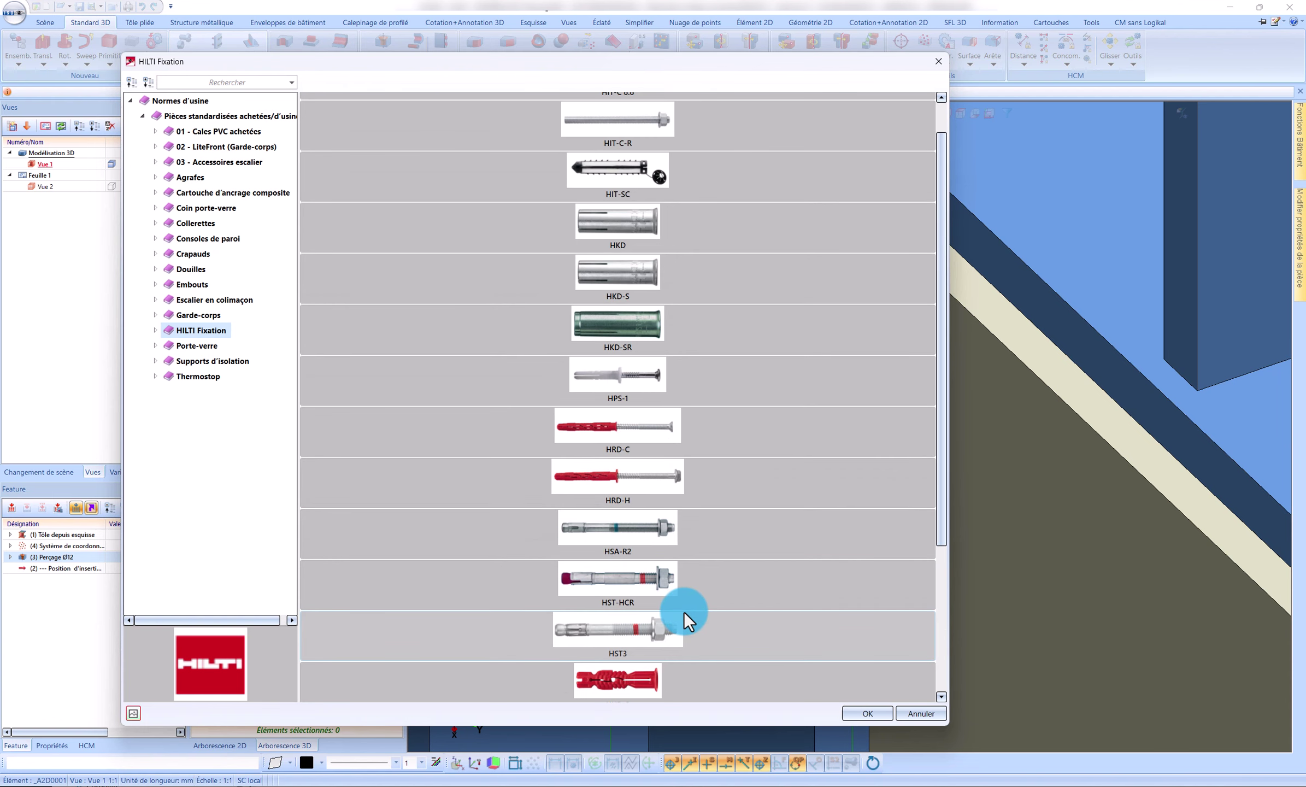
{"action": "scroll", "coordinate": [687, 604], "scroll_direction": "down", "scroll_amount": 5}
{"action": "left_click", "coordinate": [658, 632]}
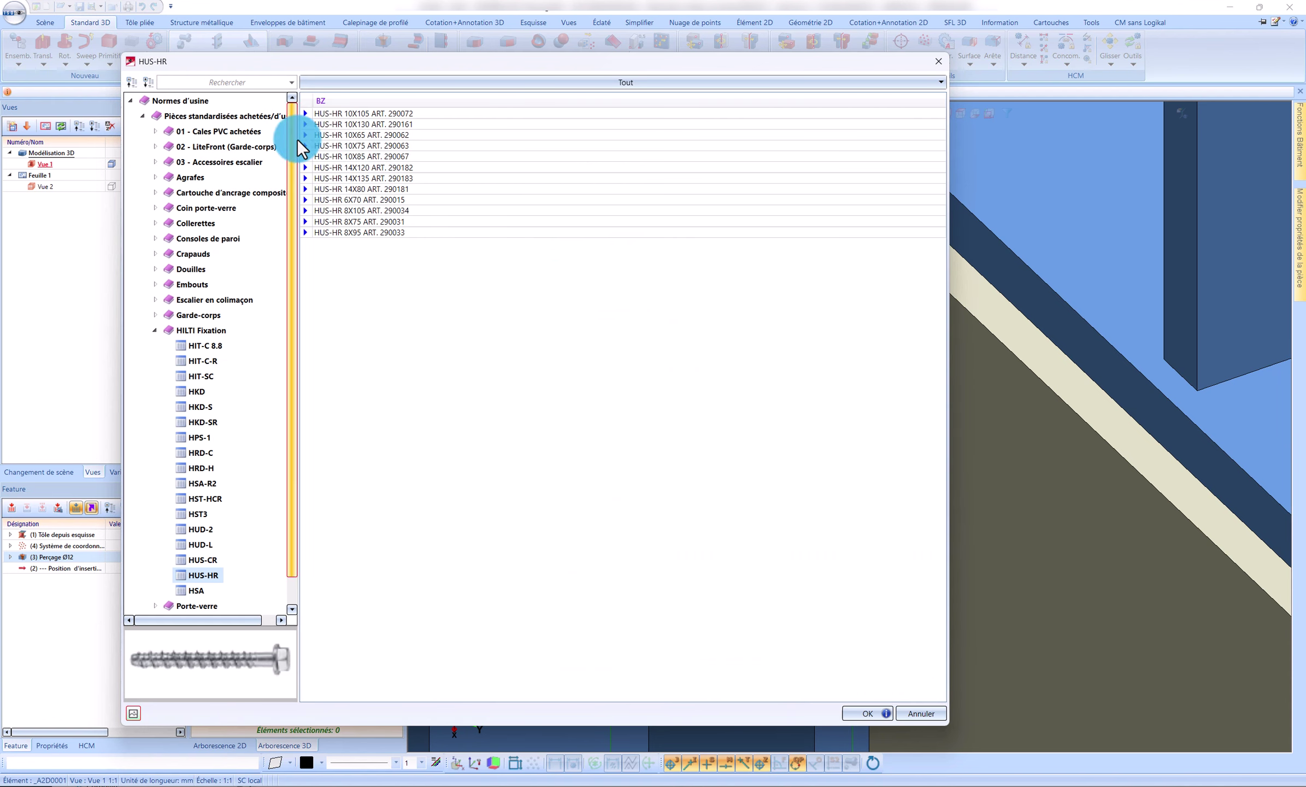
{"action": "left_click", "coordinate": [352, 144]}
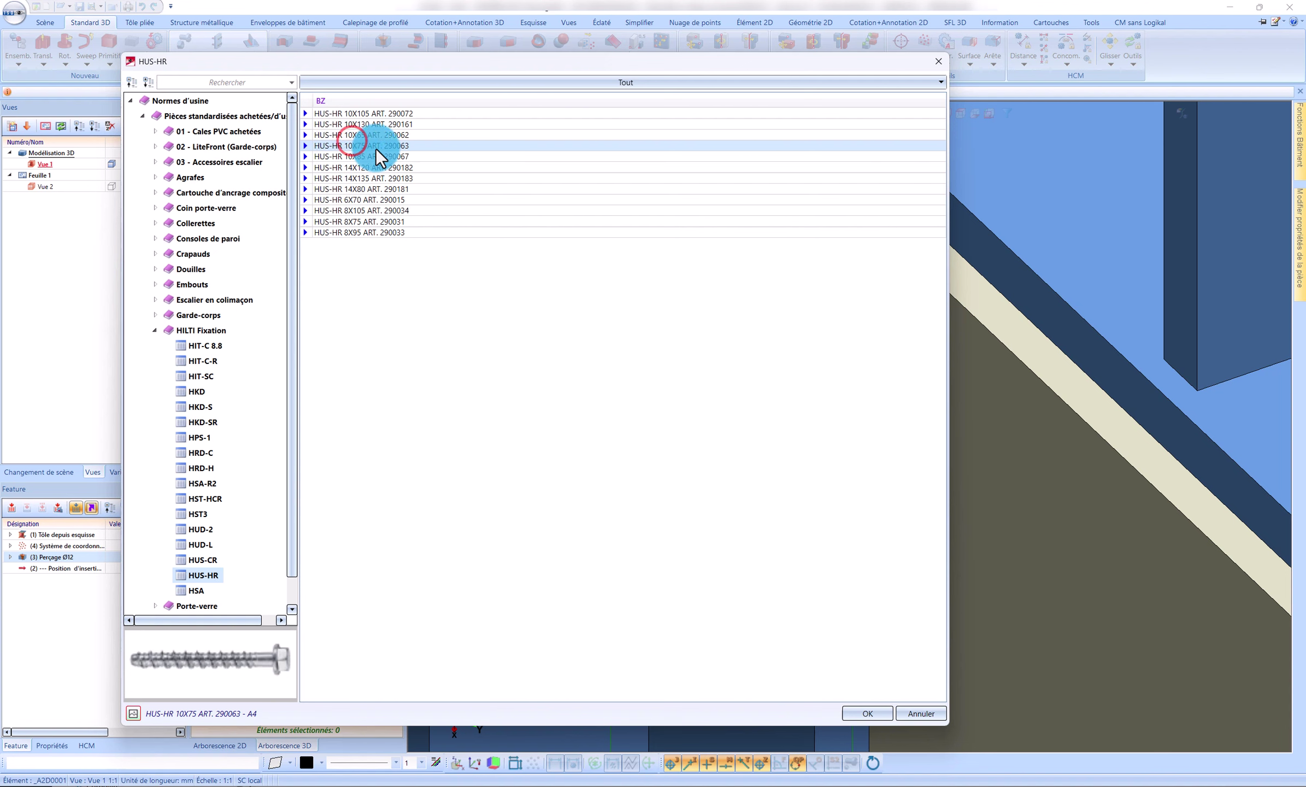
{"action": "left_click", "coordinate": [379, 156]}
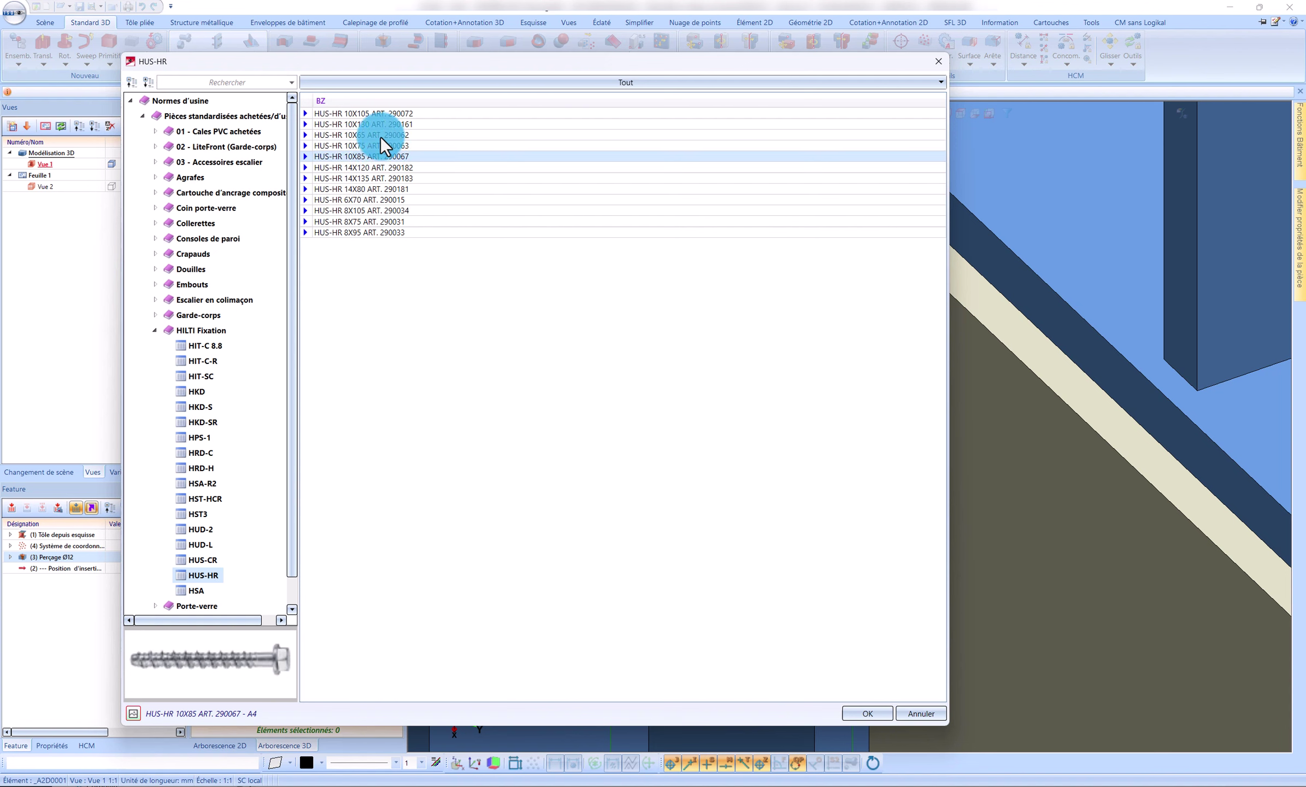
{"action": "double_click", "coordinate": [387, 113]}
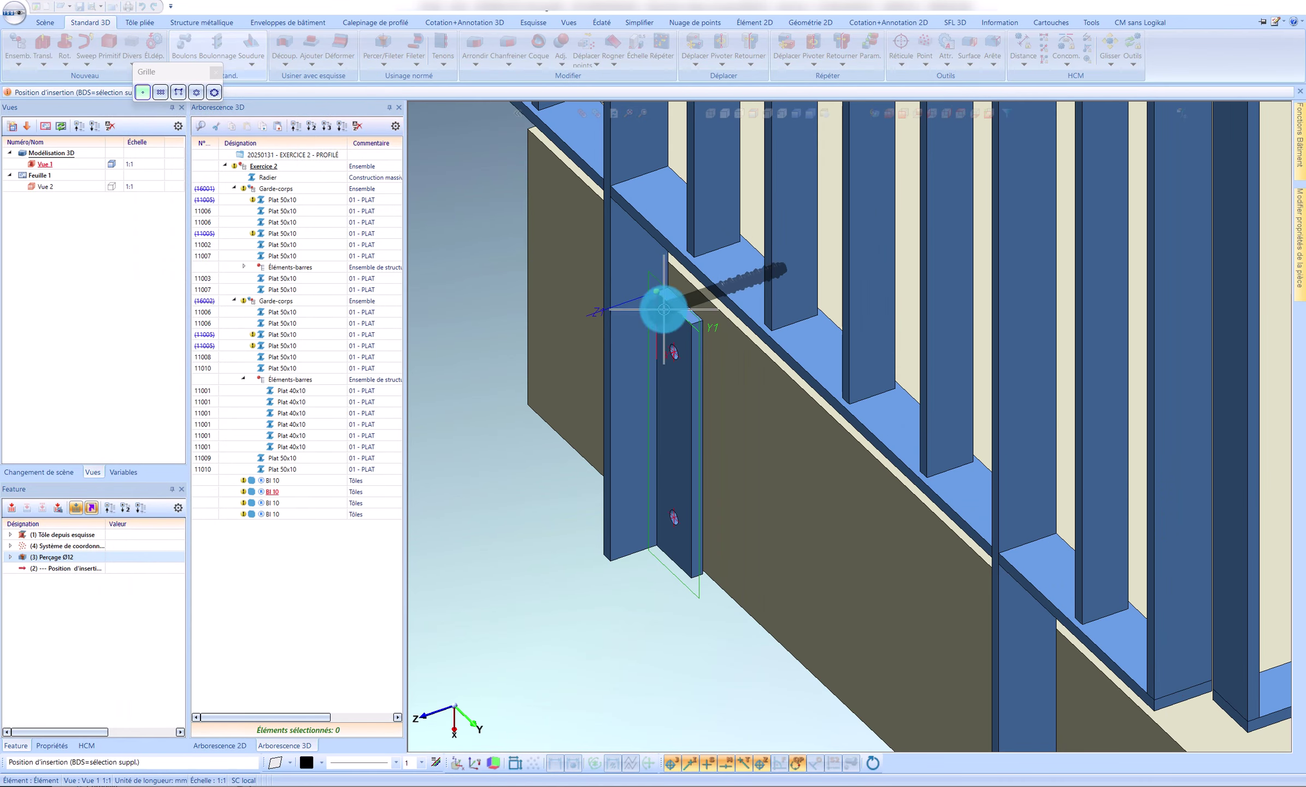
Place two anchors in the plate's holes with a linear grid of 2 by 1 spaced 150 mm, positioned from the plate's outer face
{"action": "left_click", "coordinate": [163, 95]}
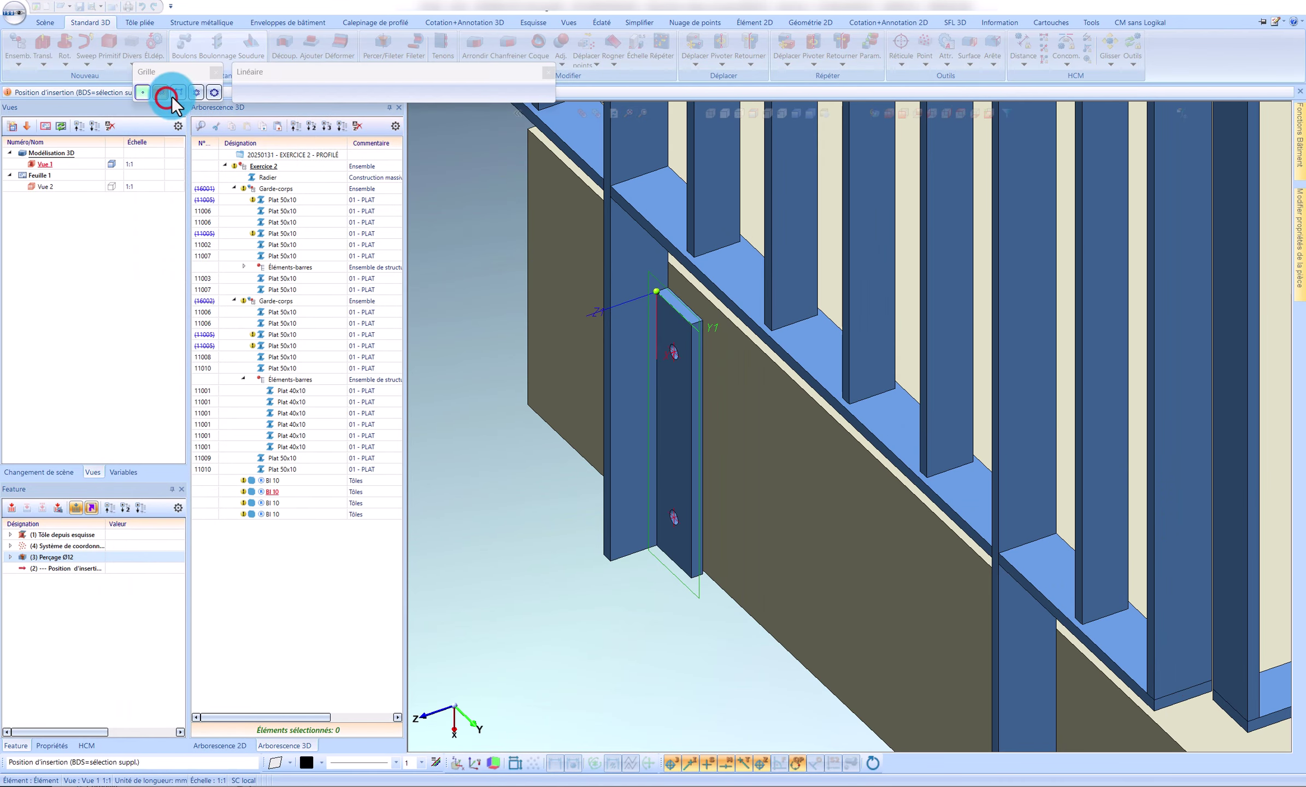
{"action": "left_click", "coordinate": [282, 92]}
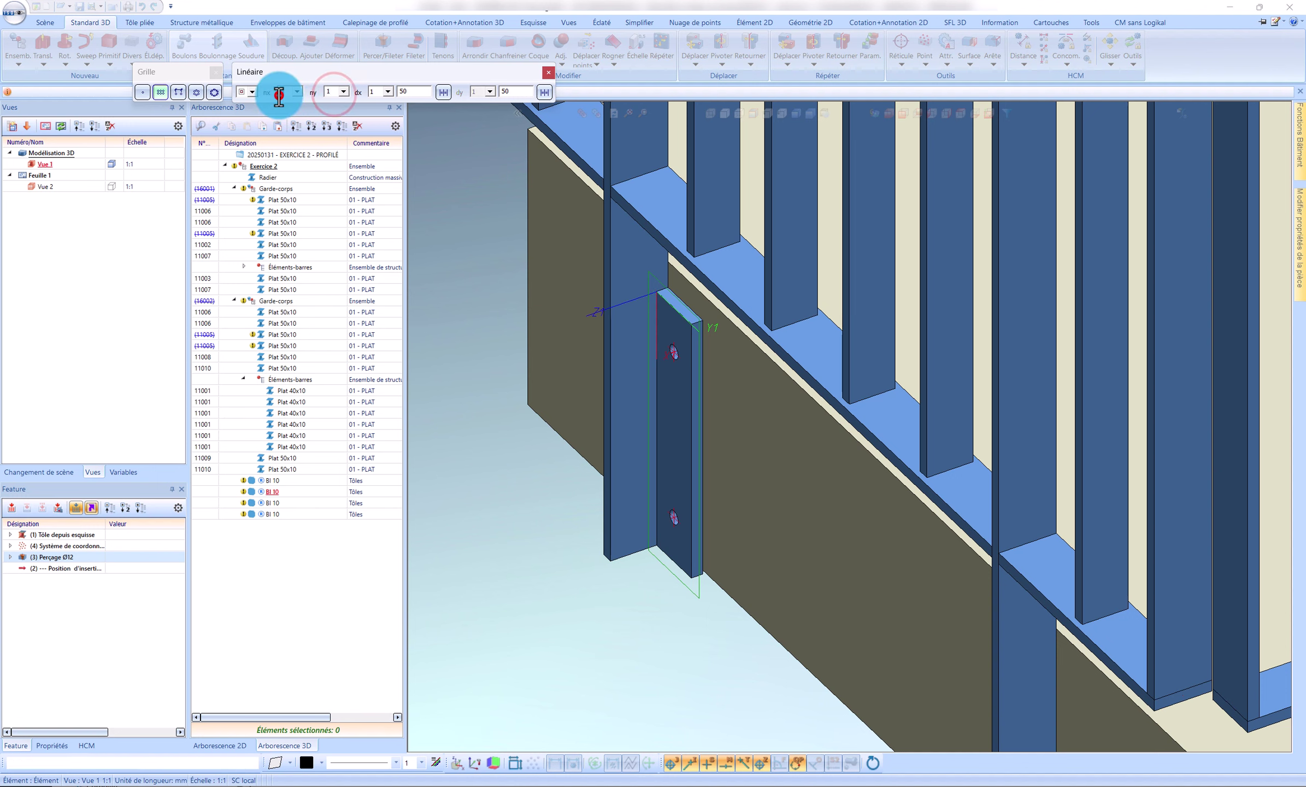
{"action": "left_click", "coordinate": [414, 90]}
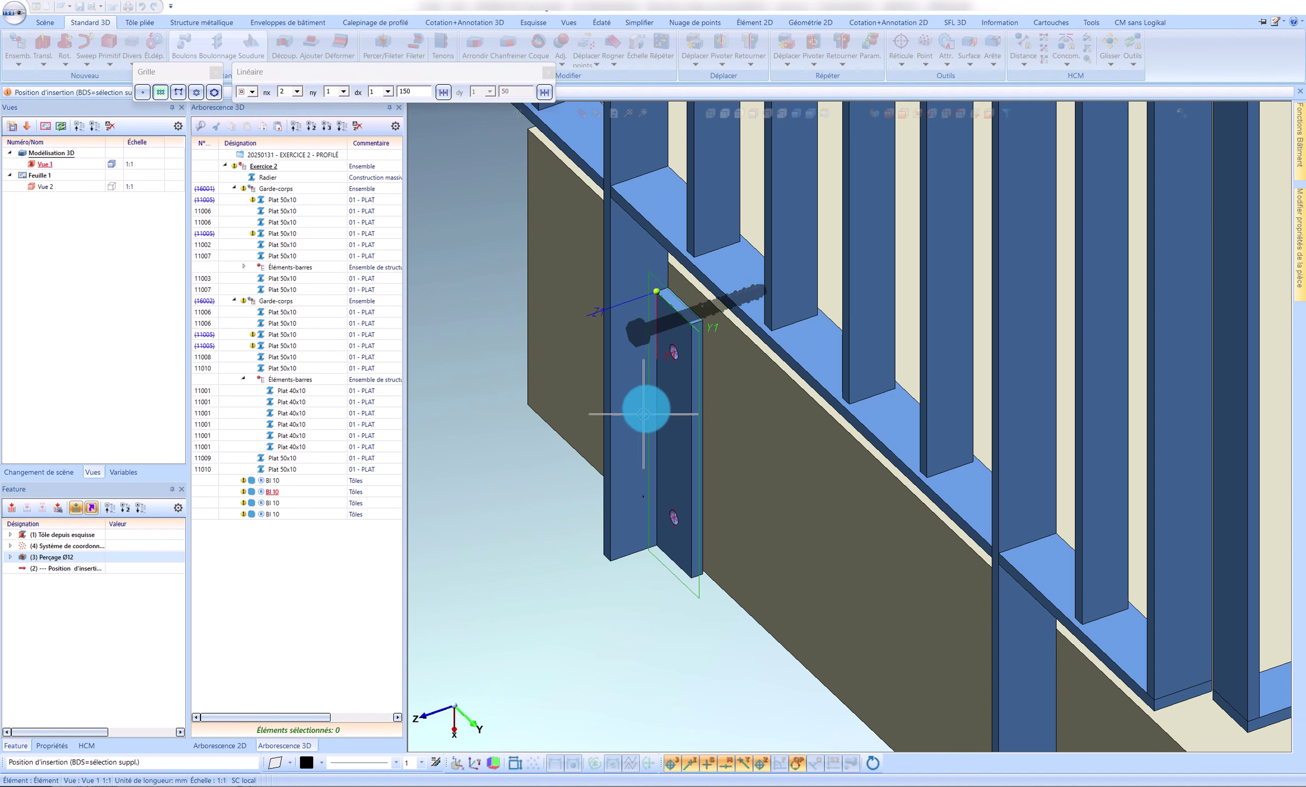
{"action": "scroll", "coordinate": [641, 399], "scroll_direction": "up", "scroll_amount": 3}
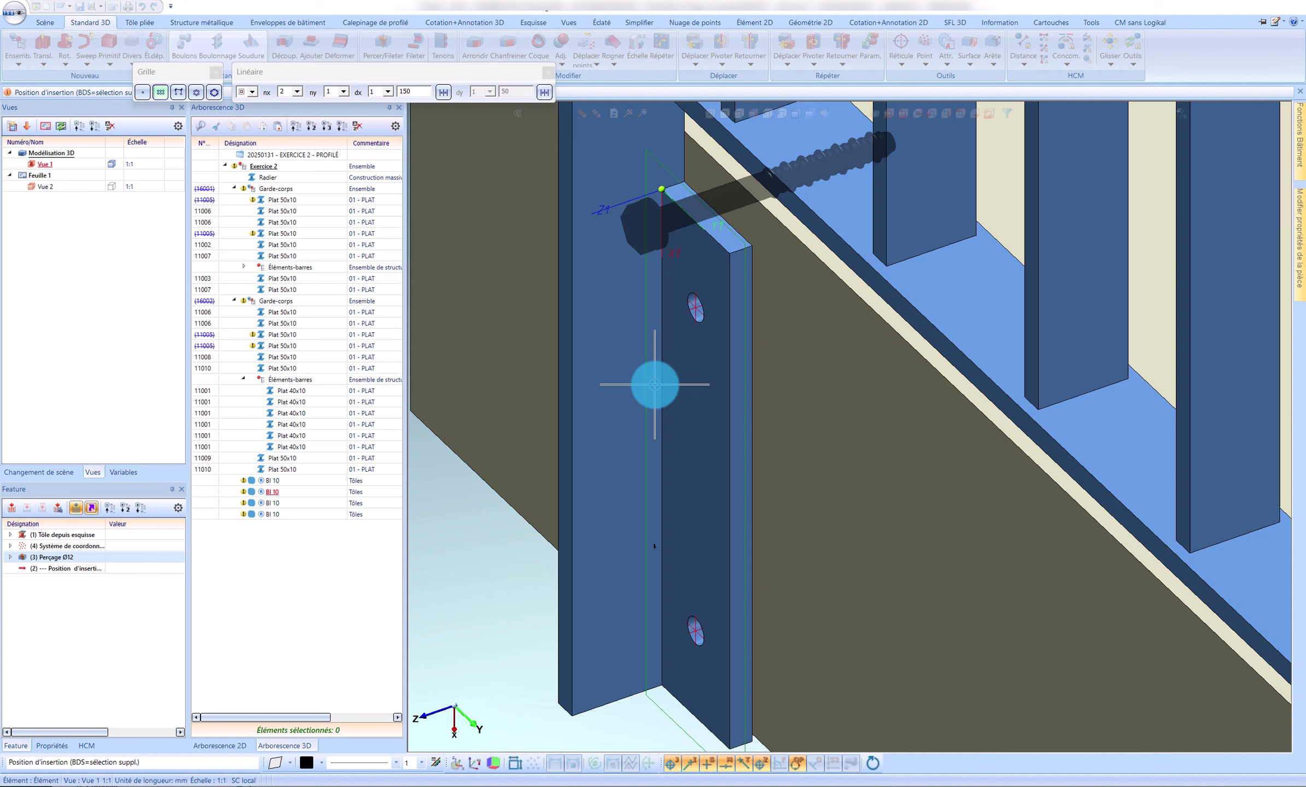
{"action": "right_click", "coordinate": [675, 449]}
{"action": "left_click", "coordinate": [785, 604]}
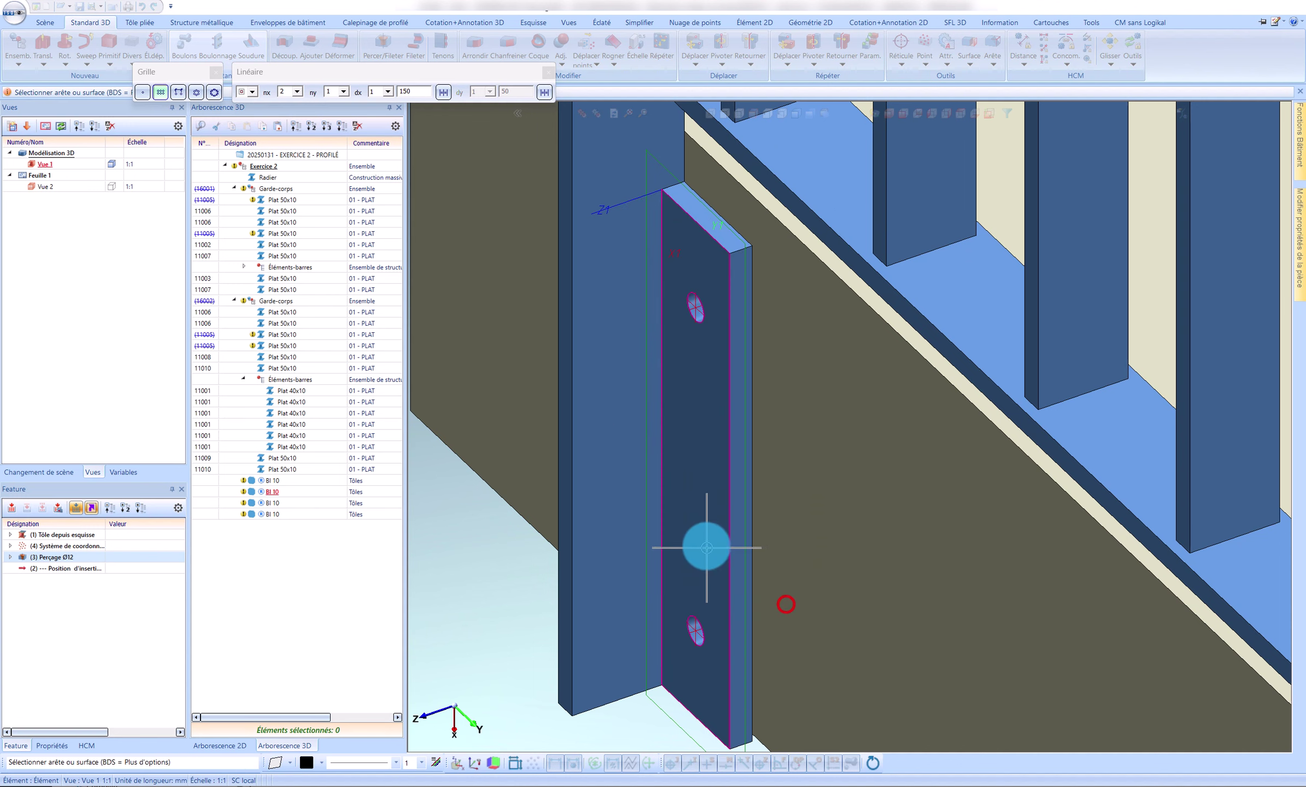
{"action": "left_click", "coordinate": [707, 546]}
{"action": "left_click", "coordinate": [650, 485]}
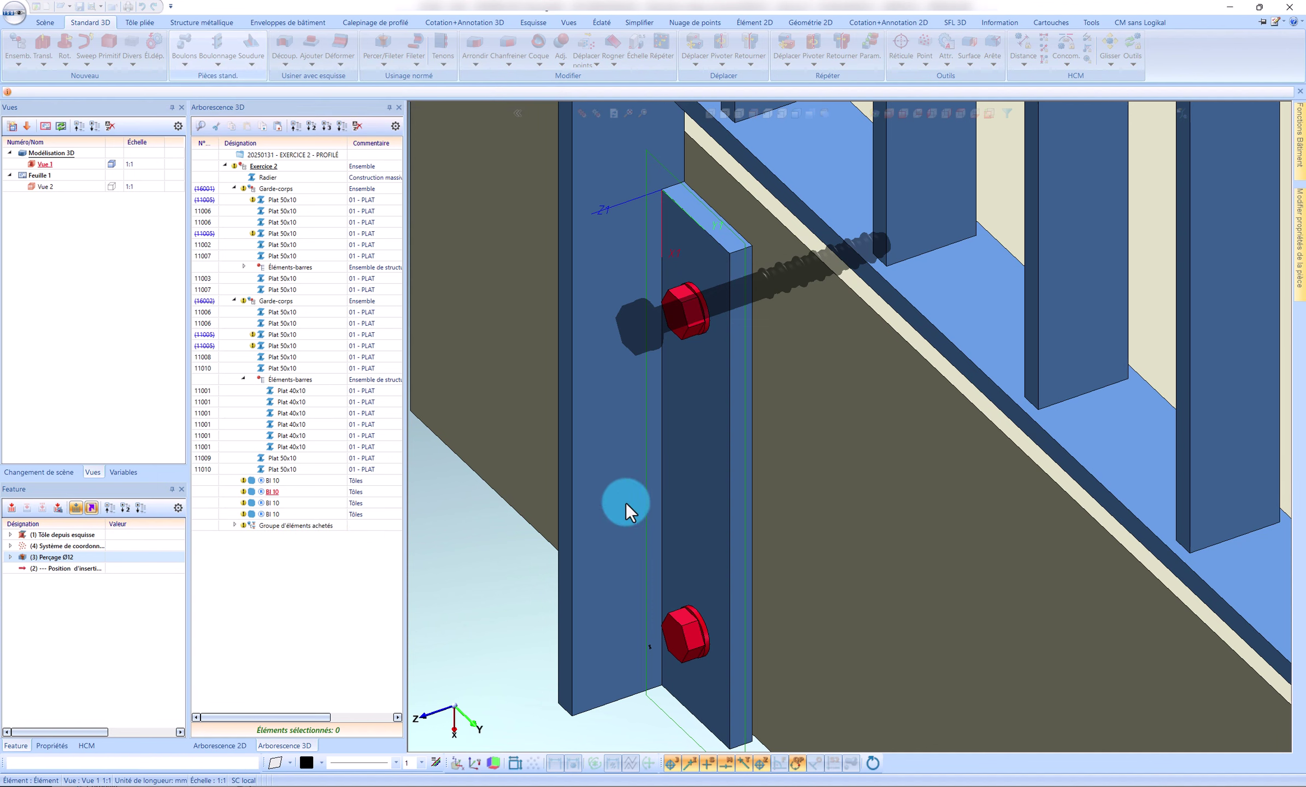
Start repeating the purchased anchor group from its plate's plane, without creating a superior element
{"action": "left_click", "coordinate": [314, 526]}
{"action": "right_click", "coordinate": [315, 528]}
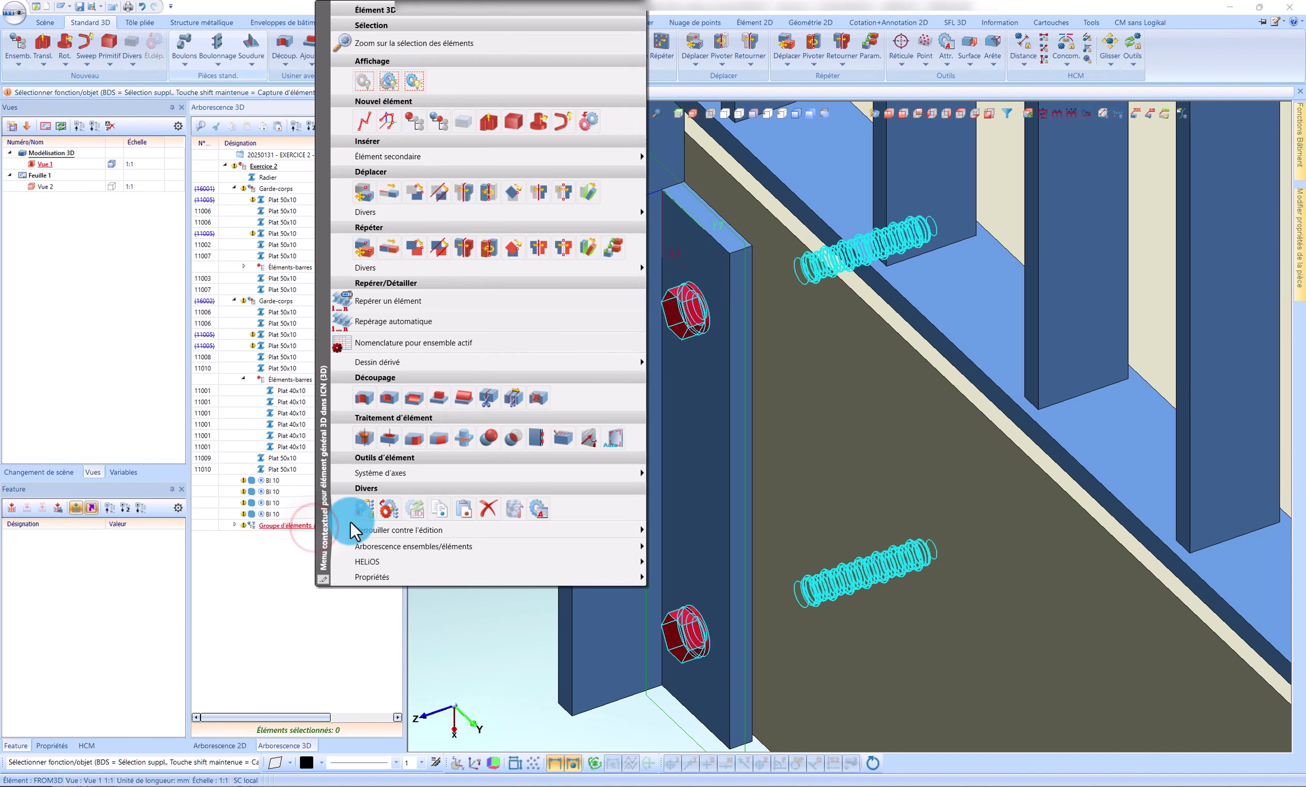
{"action": "left_click", "coordinate": [580, 248]}
{"action": "left_click", "coordinate": [674, 636]}
{"action": "left_click", "coordinate": [723, 685]}
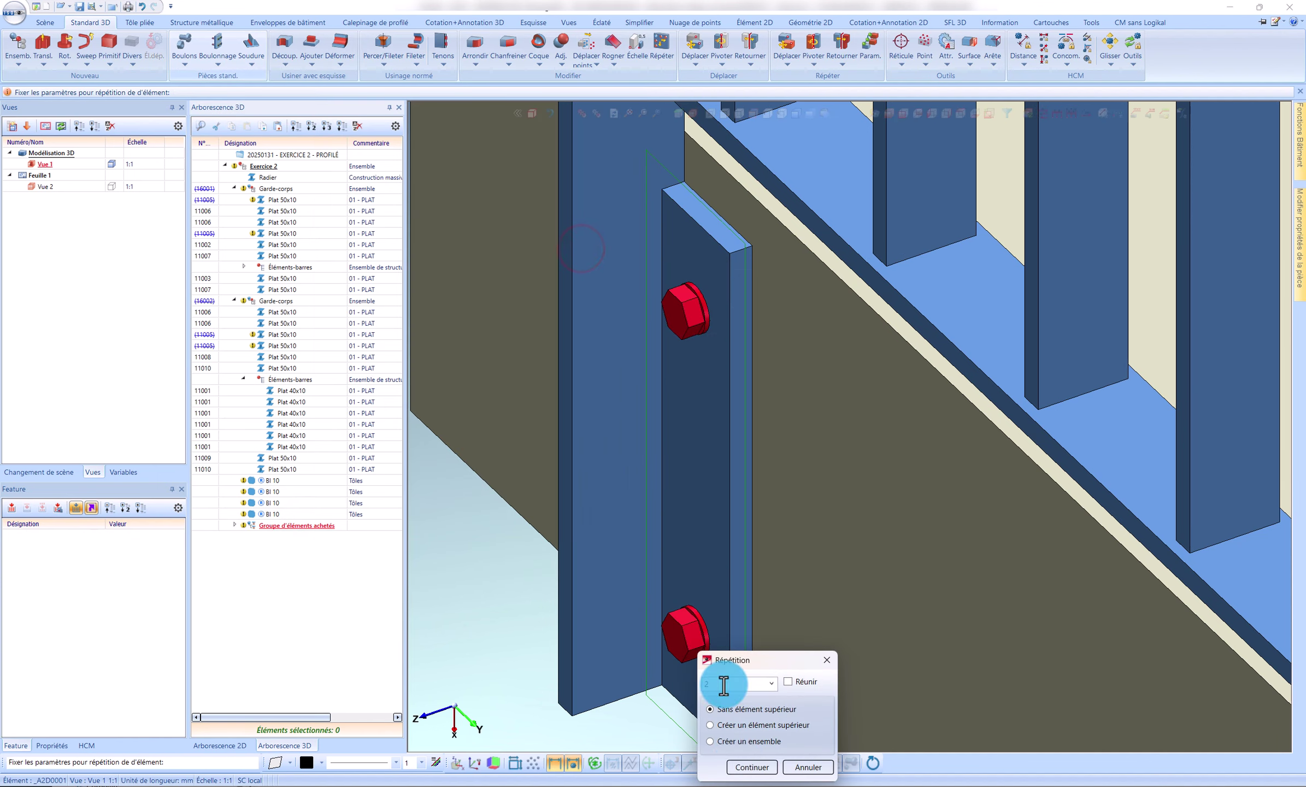
{"action": "left_click", "coordinate": [744, 767]}
Place copies of the anchor group on the other three fixing plates by picking their planes, and apply the repetition
{"action": "scroll", "coordinate": [677, 674], "scroll_direction": "down", "scroll_amount": 5}
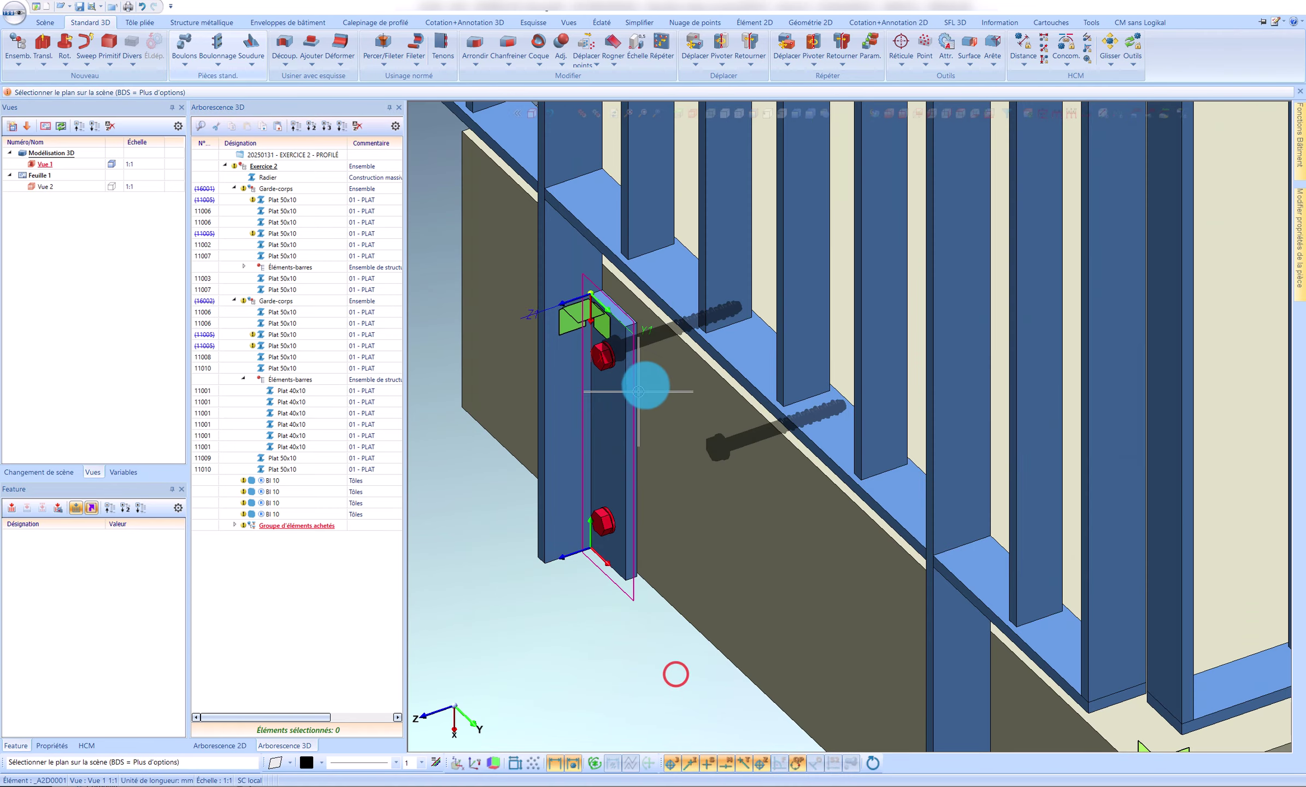
{"action": "scroll", "coordinate": [842, 519], "scroll_direction": "up", "scroll_amount": 6}
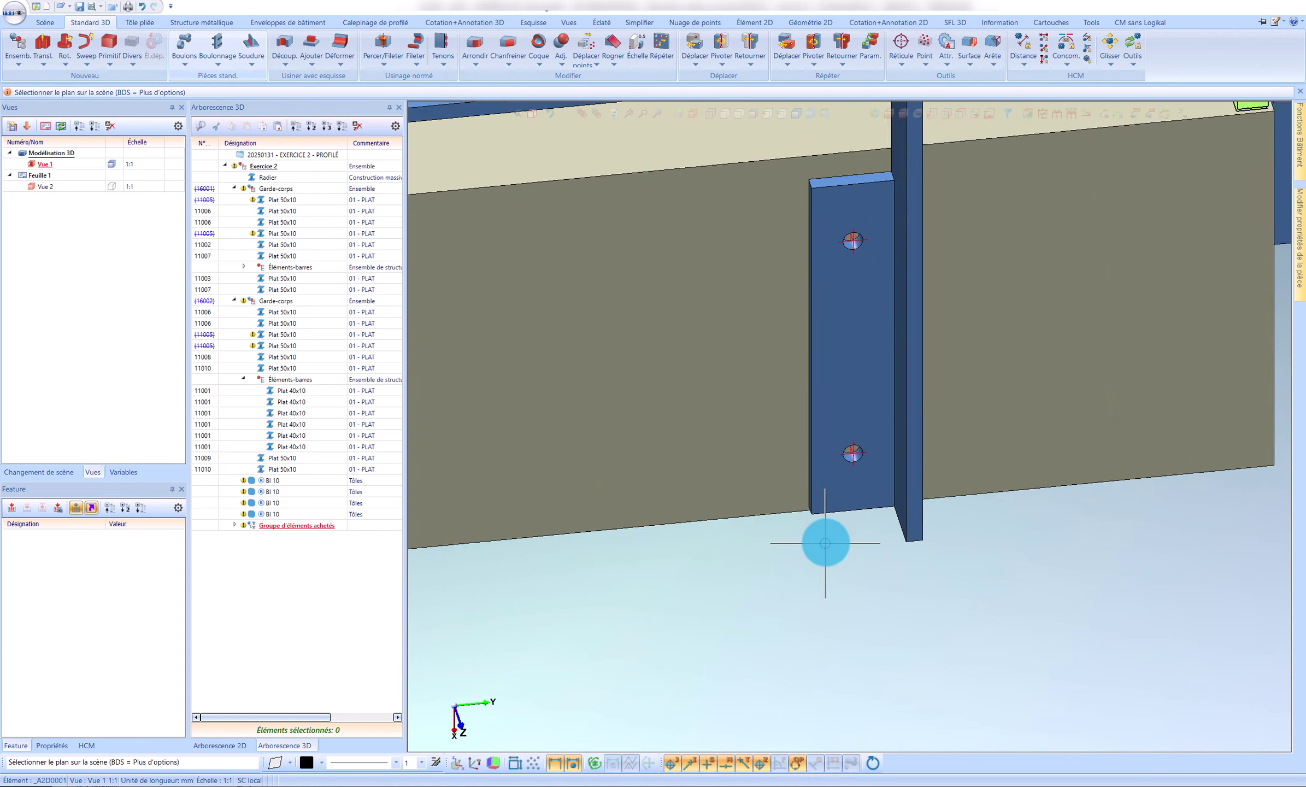
{"action": "scroll", "coordinate": [677, 554], "scroll_direction": "down", "scroll_amount": 4}
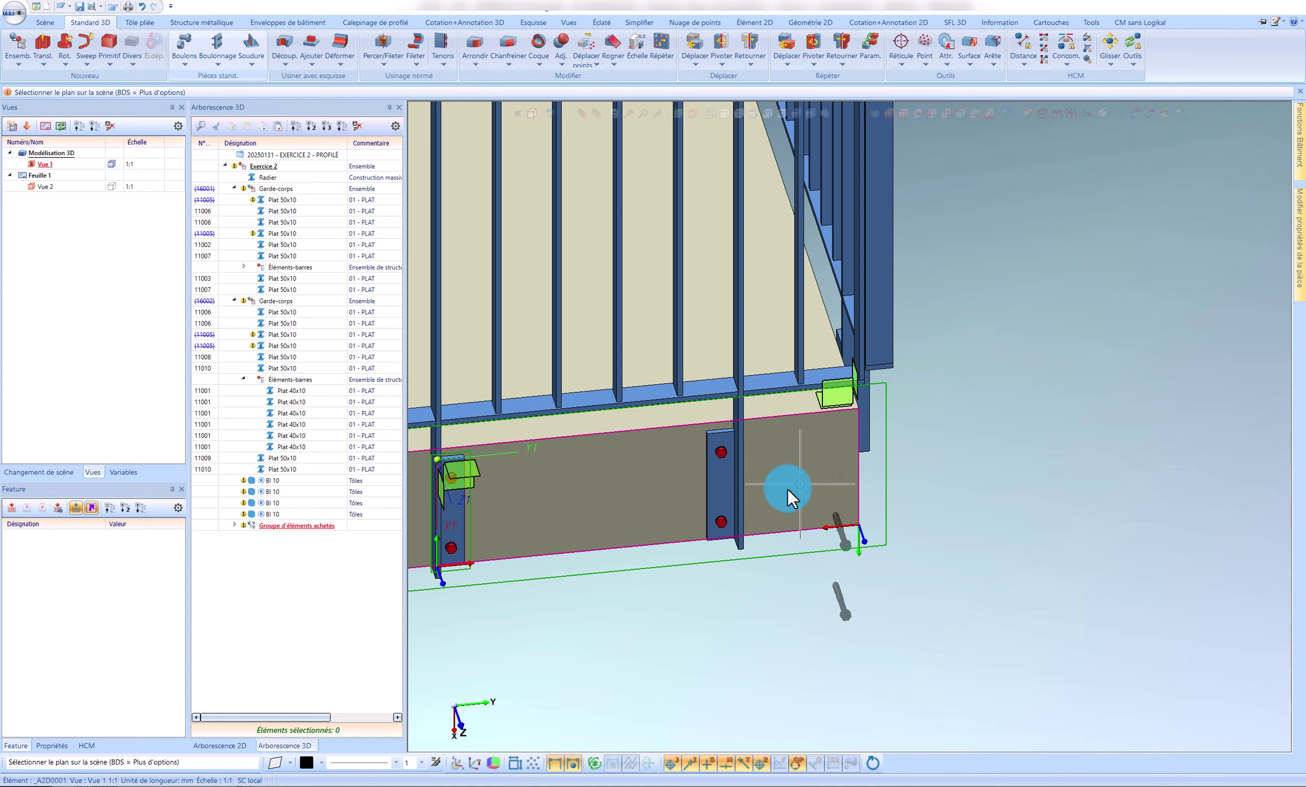
{"action": "middle_click_drag", "start_coordinate": [788, 489], "coordinate": [691, 505]}
{"action": "scroll", "coordinate": [781, 502], "scroll_direction": "up", "scroll_amount": 8}
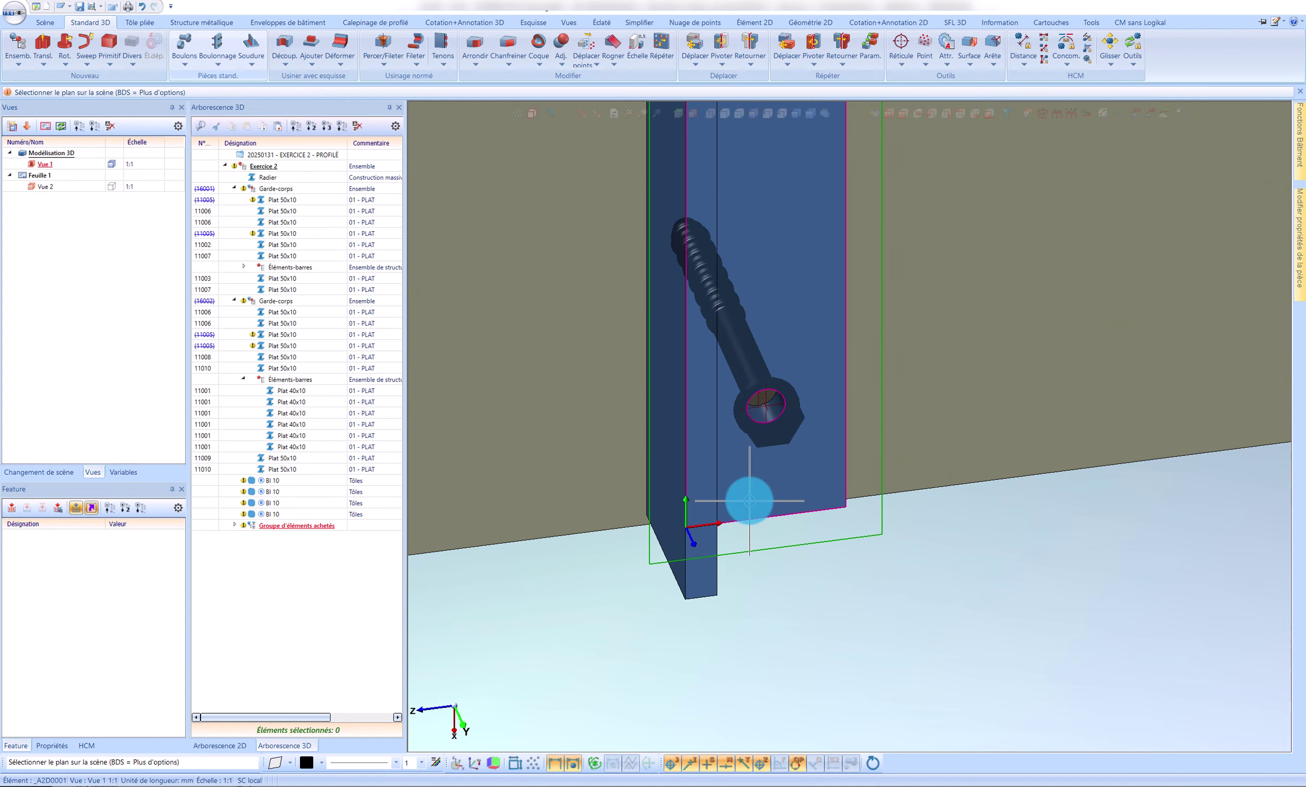
{"action": "scroll", "coordinate": [589, 555], "scroll_direction": "down", "scroll_amount": 6}
{"action": "scroll", "coordinate": [1056, 482], "scroll_direction": "up", "scroll_amount": 6}
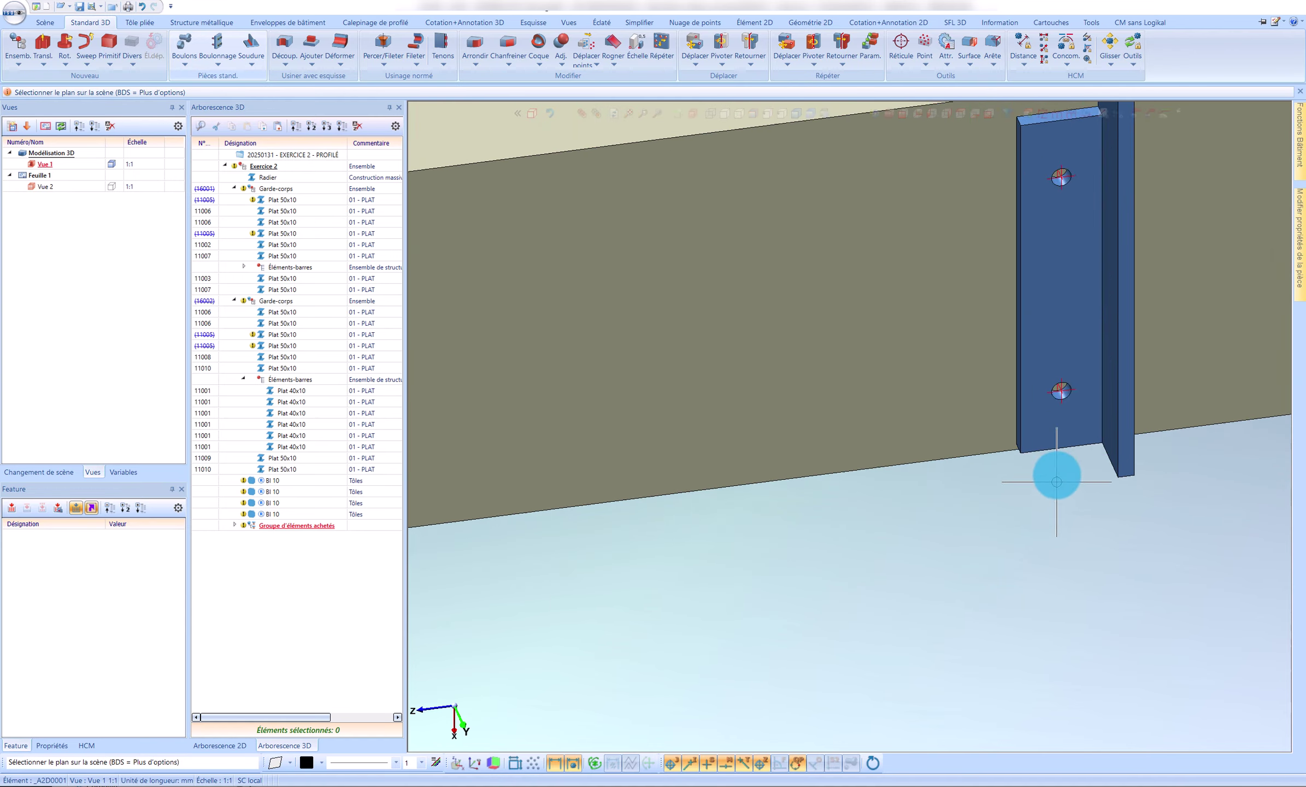
{"action": "left_click", "coordinate": [1056, 482]}
{"action": "scroll", "coordinate": [1006, 583], "scroll_direction": "down", "scroll_amount": 5}
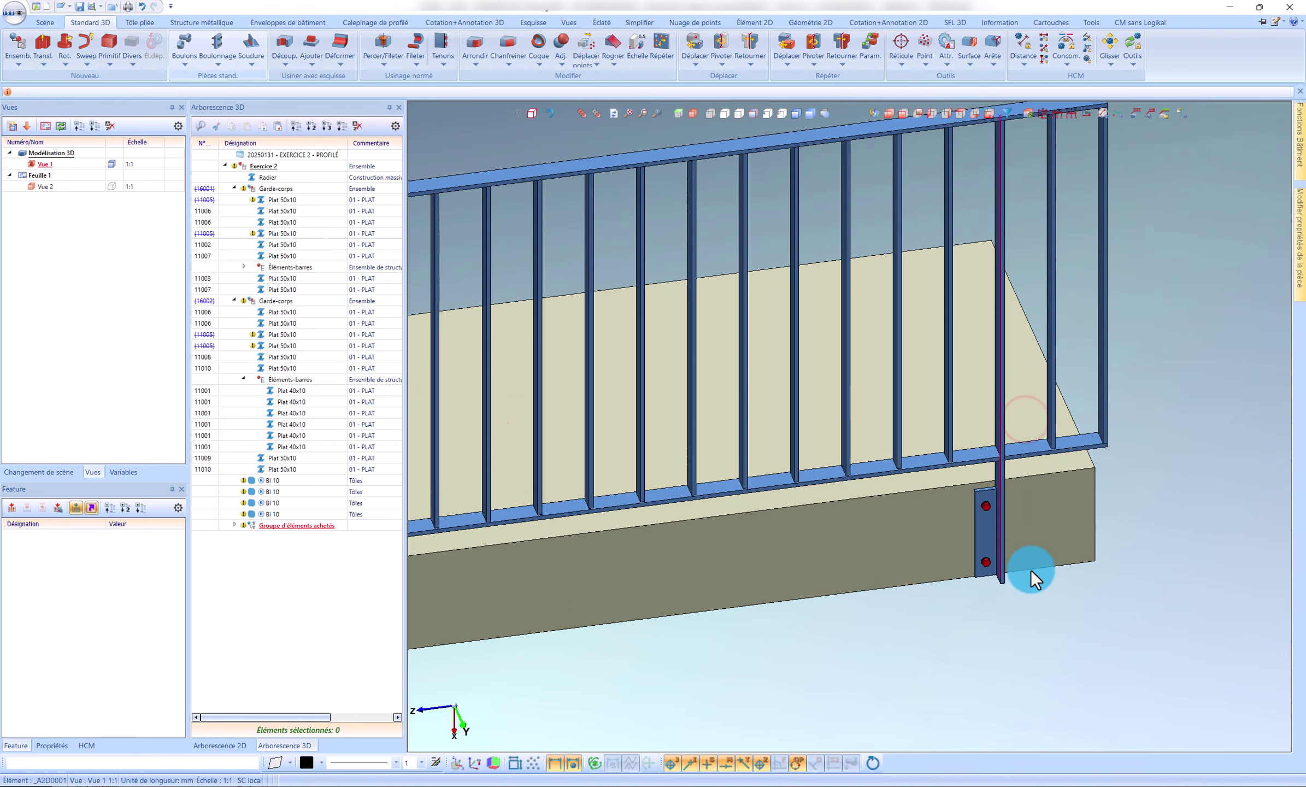
{"action": "scroll", "coordinate": [1090, 512], "scroll_direction": "down", "scroll_amount": 5}
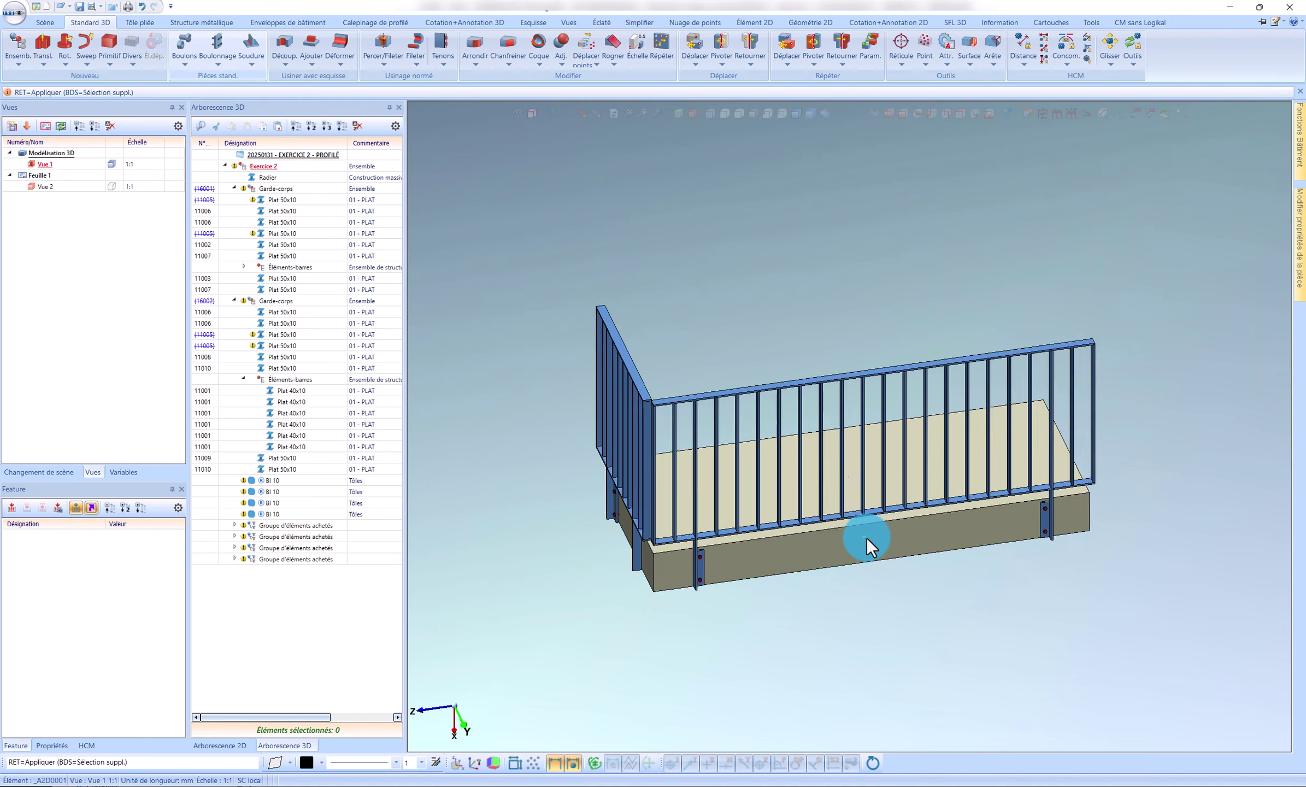
{"action": "middle_click_drag", "start_coordinate": [867, 537], "coordinate": [942, 525]}
{"action": "key", "text": "Return"}
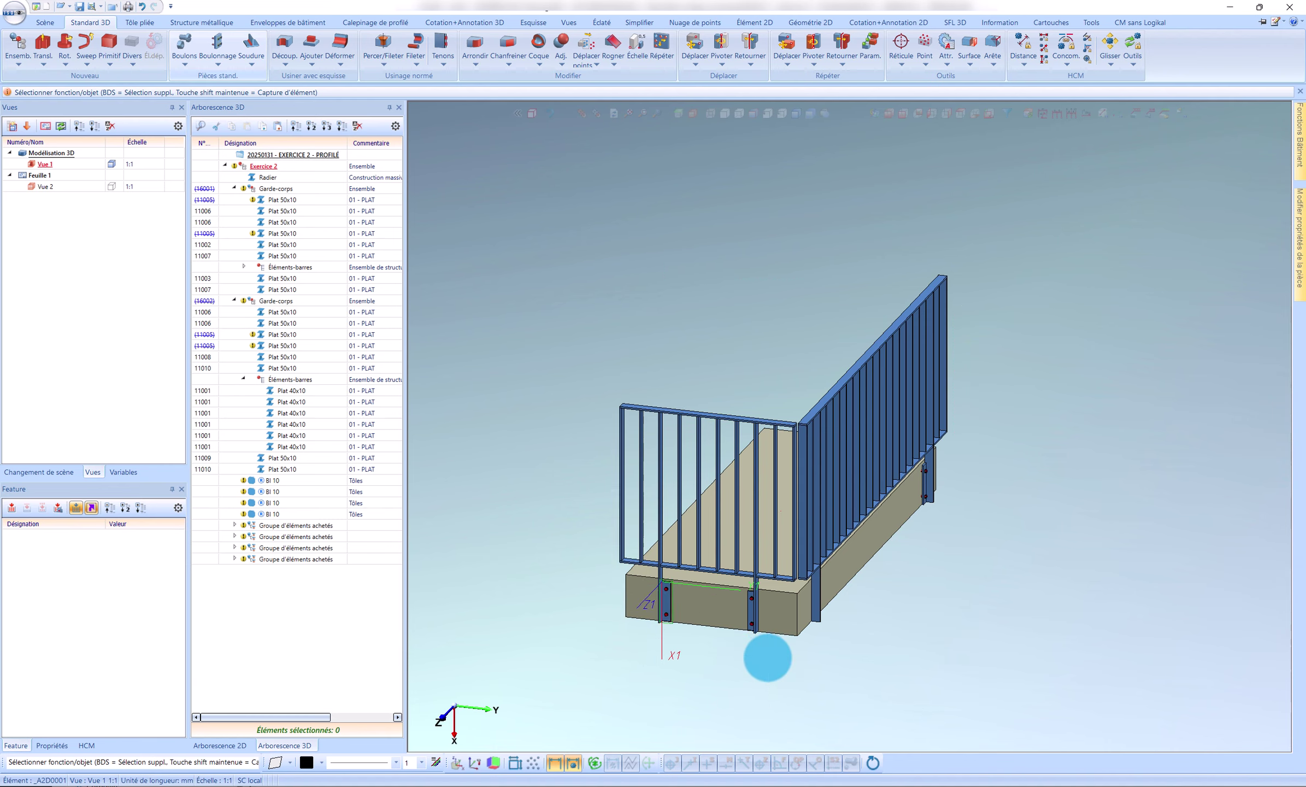
Try to move the short side's two fixing plates into their railing assembly with the railing also selected
{"action": "scroll", "coordinate": [767, 654], "scroll_direction": "up", "scroll_amount": 5}
{"action": "scroll", "coordinate": [756, 542], "scroll_direction": "down", "scroll_amount": 3}
{"action": "left_click", "coordinate": [693, 463]}
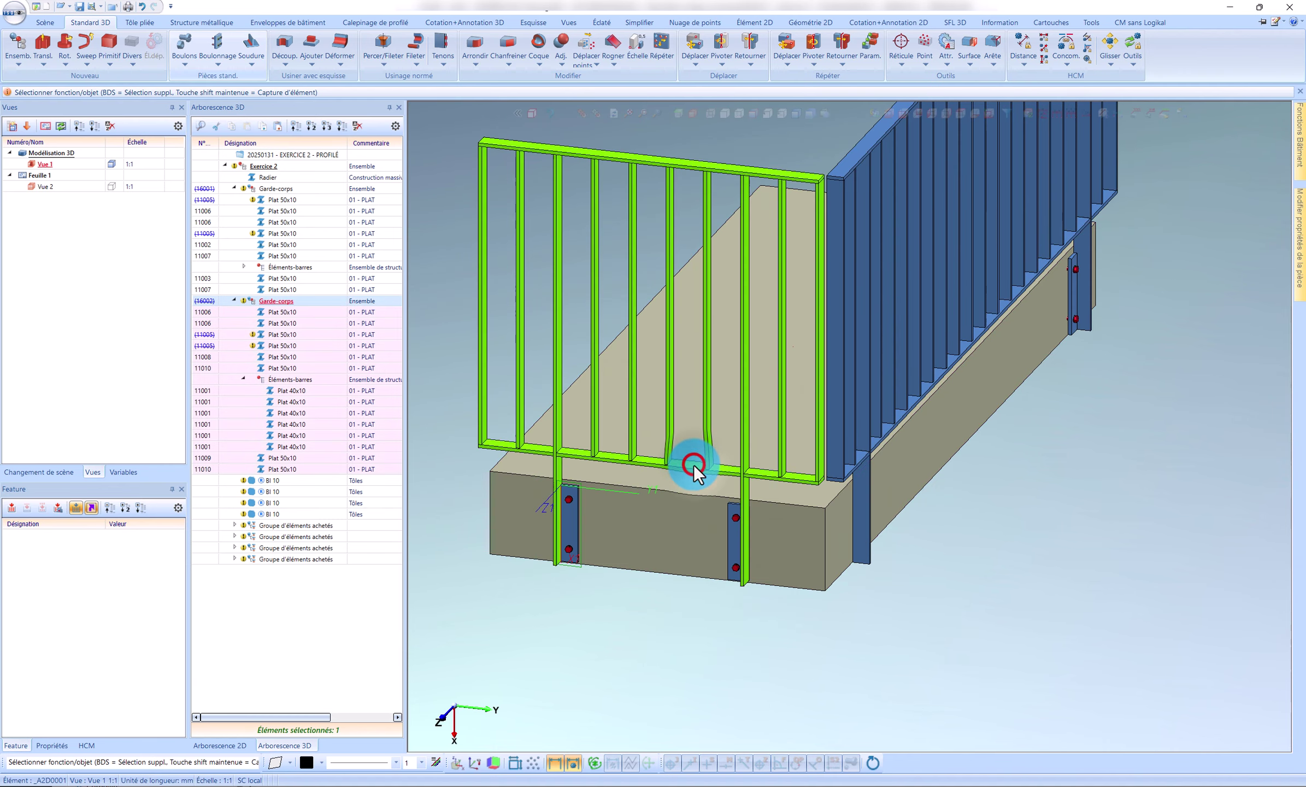
{"action": "scroll", "coordinate": [604, 511], "scroll_direction": "up", "scroll_amount": 5}
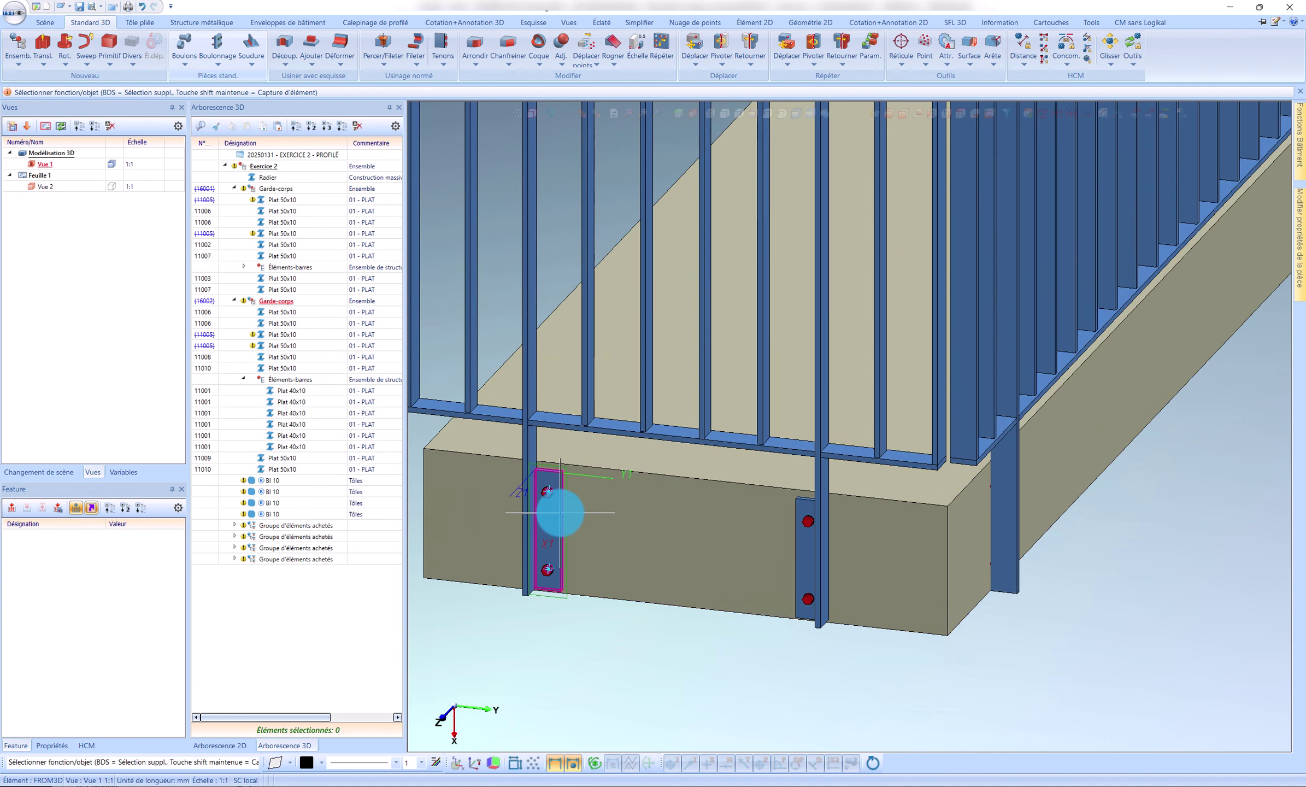
{"action": "left_click", "coordinate": [560, 513]}
{"action": "left_click", "coordinate": [805, 500]}
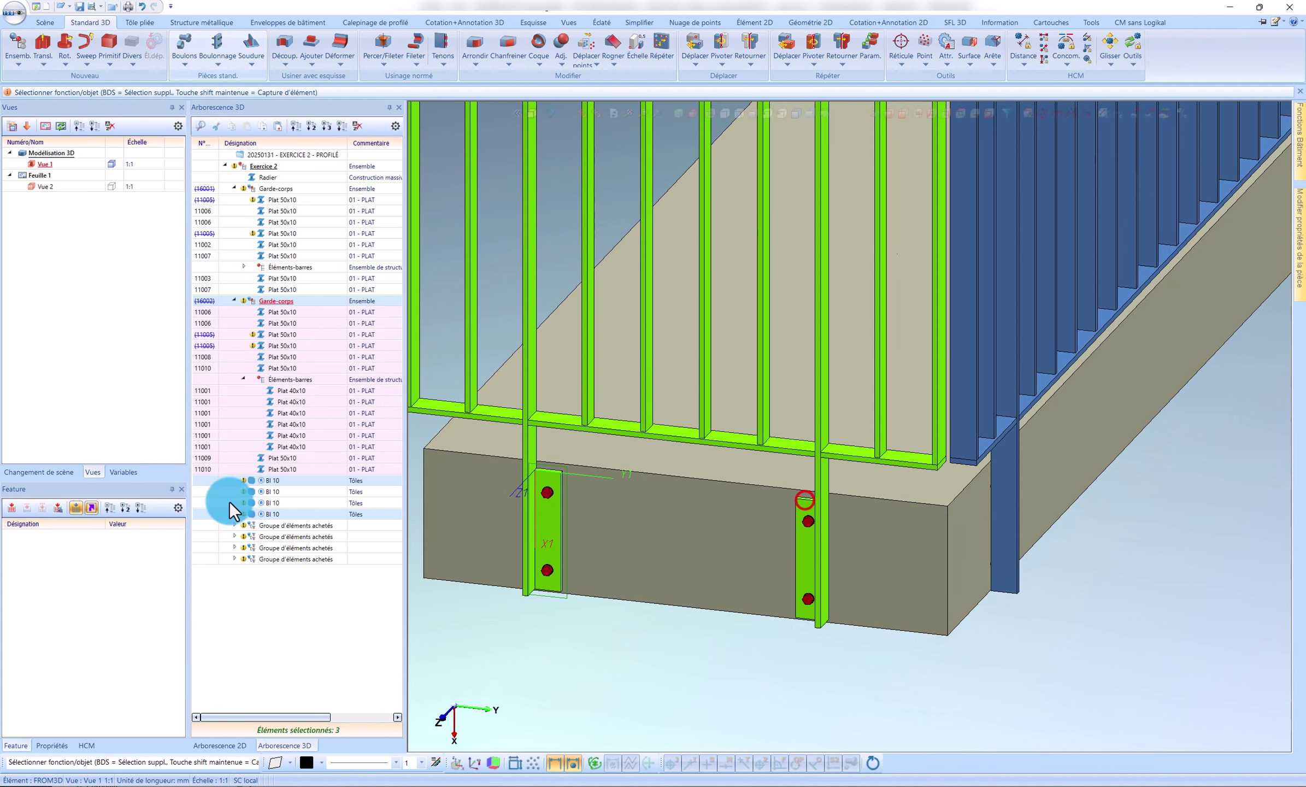
{"action": "left_click_drag", "start_coordinate": [276, 487], "coordinate": [280, 302]}
Select only the short side's two fixing plates and move them into the short-side Garde-corps assembly
{"action": "left_click", "coordinate": [275, 482]}
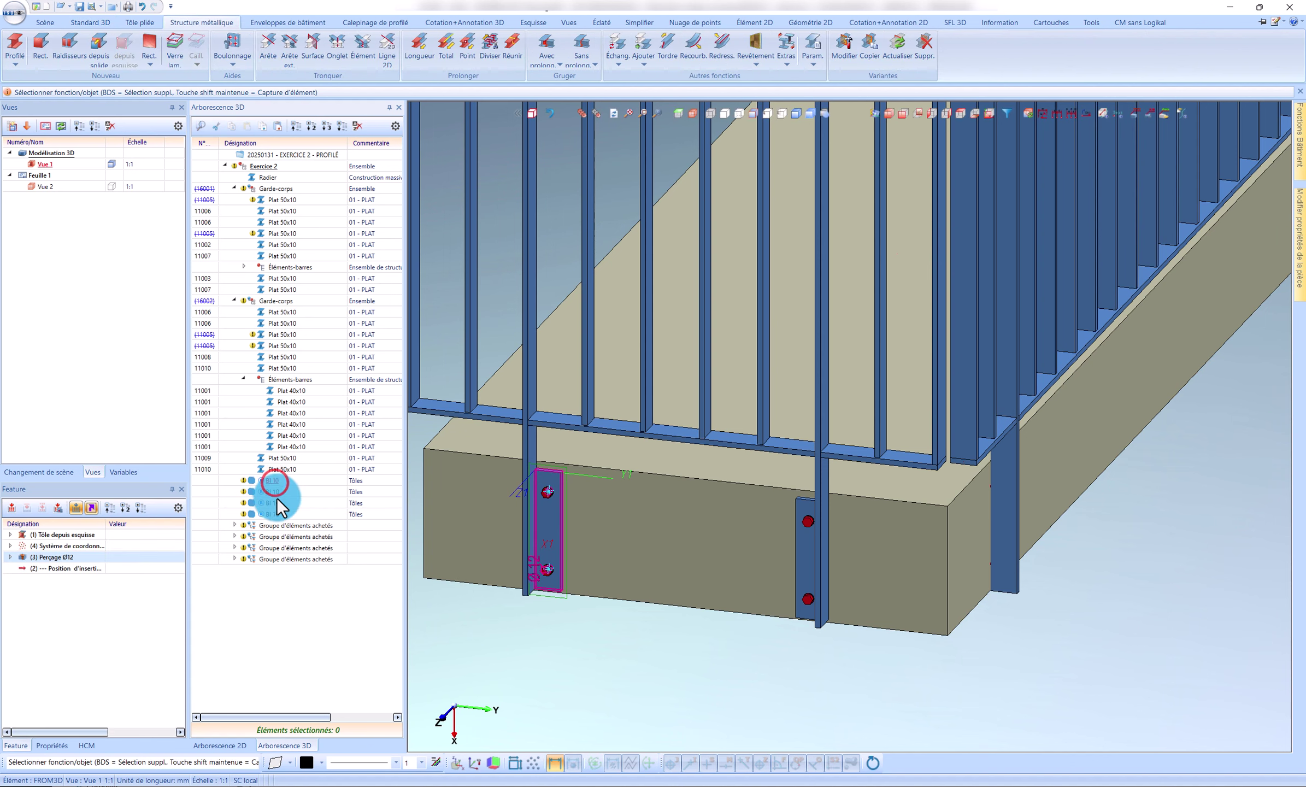
{"action": "left_click", "coordinate": [277, 515], "text": "ctrl"}
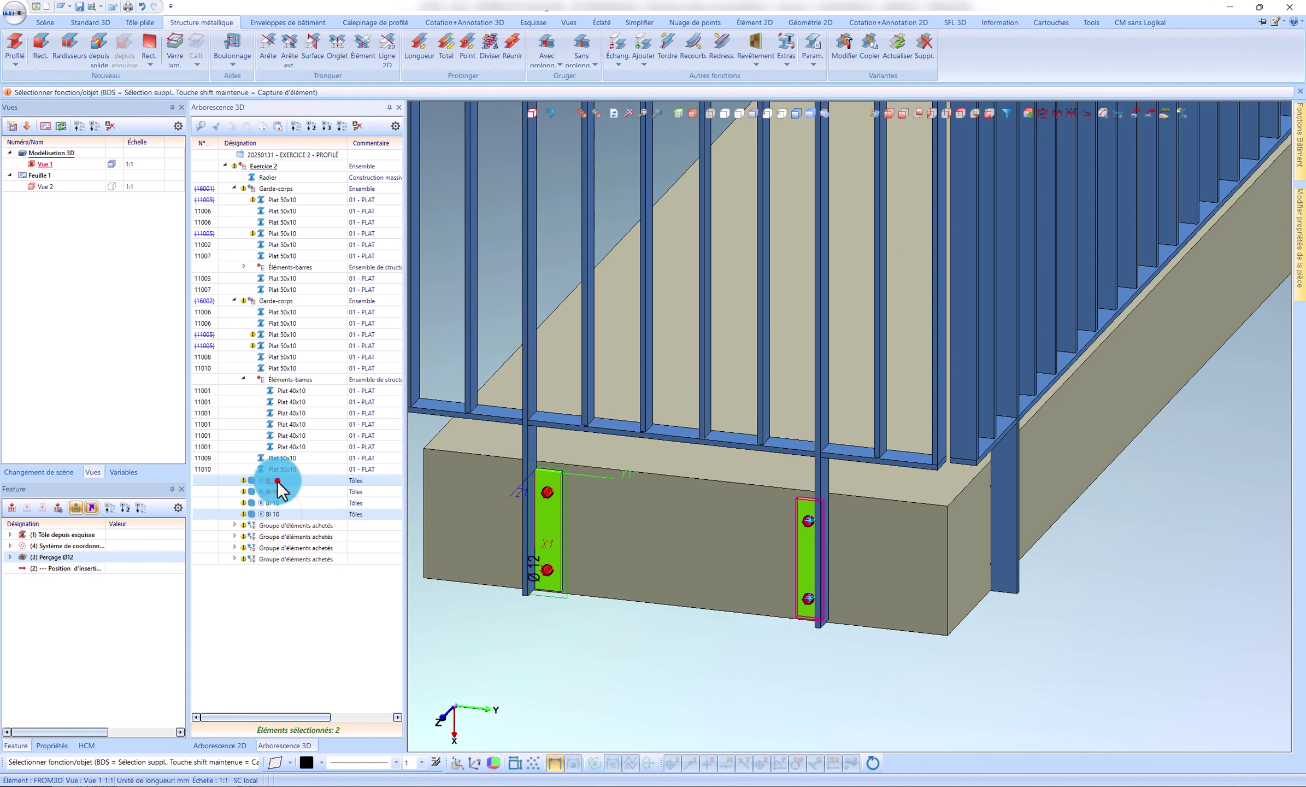
{"action": "left_click_drag", "start_coordinate": [278, 486], "coordinate": [271, 299]}
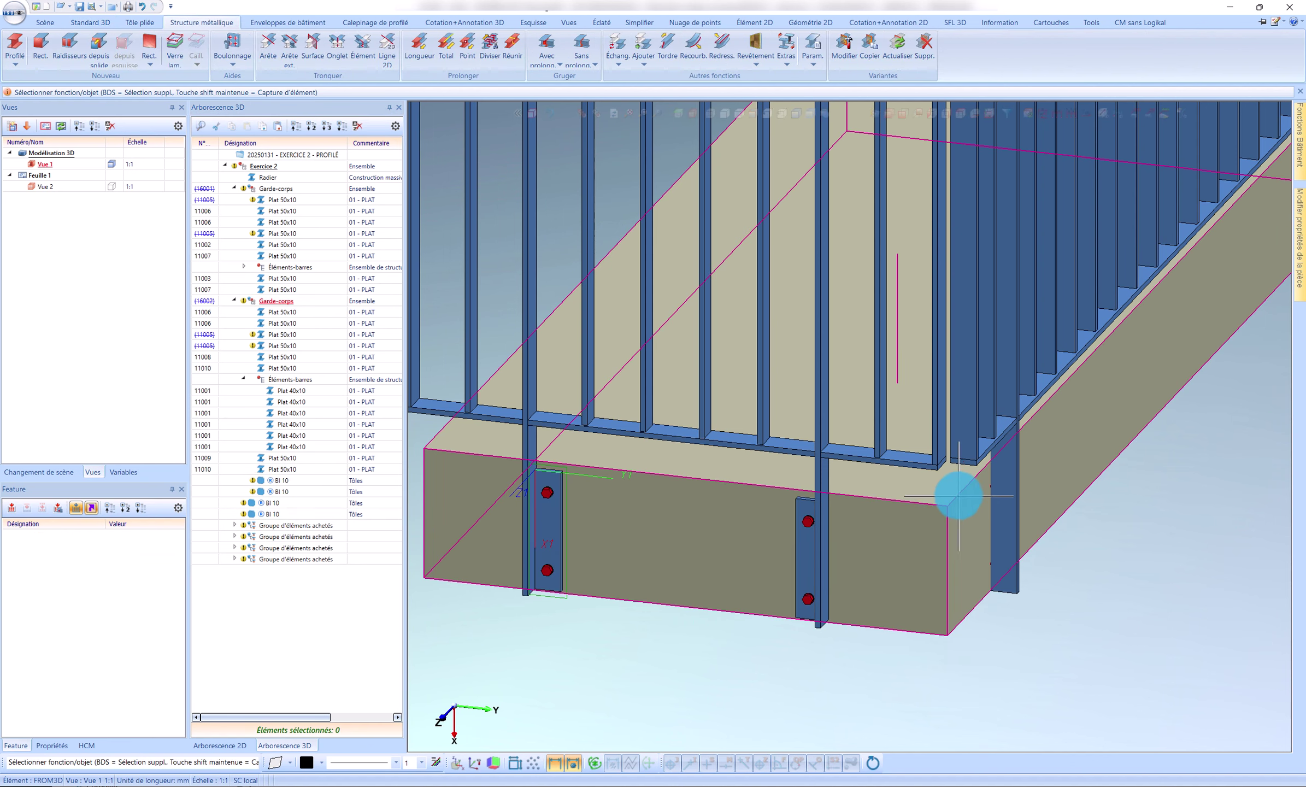
Select the long side's two fixing plates and move them into the long-side Garde-corps assembly
{"action": "scroll", "coordinate": [679, 568], "scroll_direction": "down", "scroll_amount": 3}
{"action": "middle_click_drag", "start_coordinate": [679, 568], "coordinate": [964, 600]}
{"action": "scroll", "coordinate": [964, 600], "scroll_direction": "up", "scroll_amount": 3}
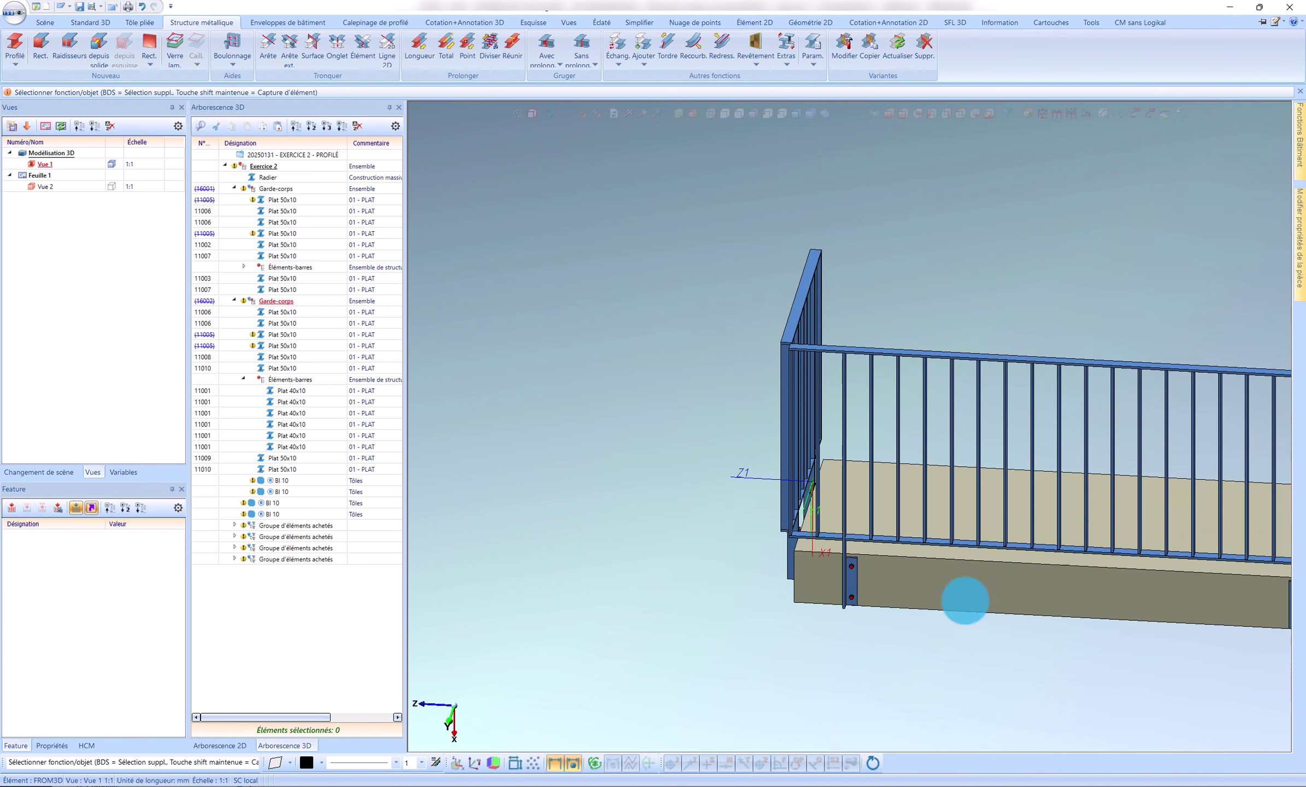
{"action": "scroll", "coordinate": [965, 600], "scroll_direction": "up", "scroll_amount": 5}
{"action": "left_click", "coordinate": [635, 545]}
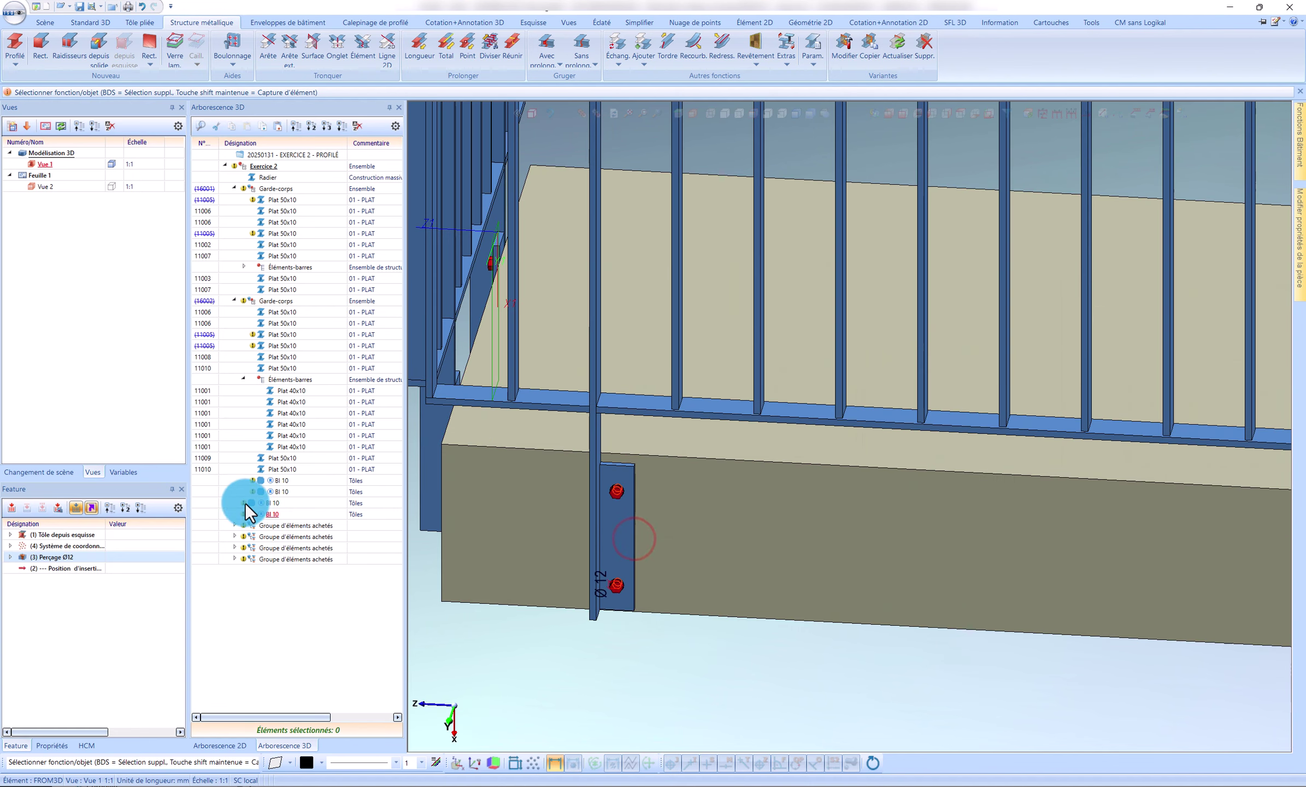
{"action": "left_click", "coordinate": [267, 502], "text": "shift"}
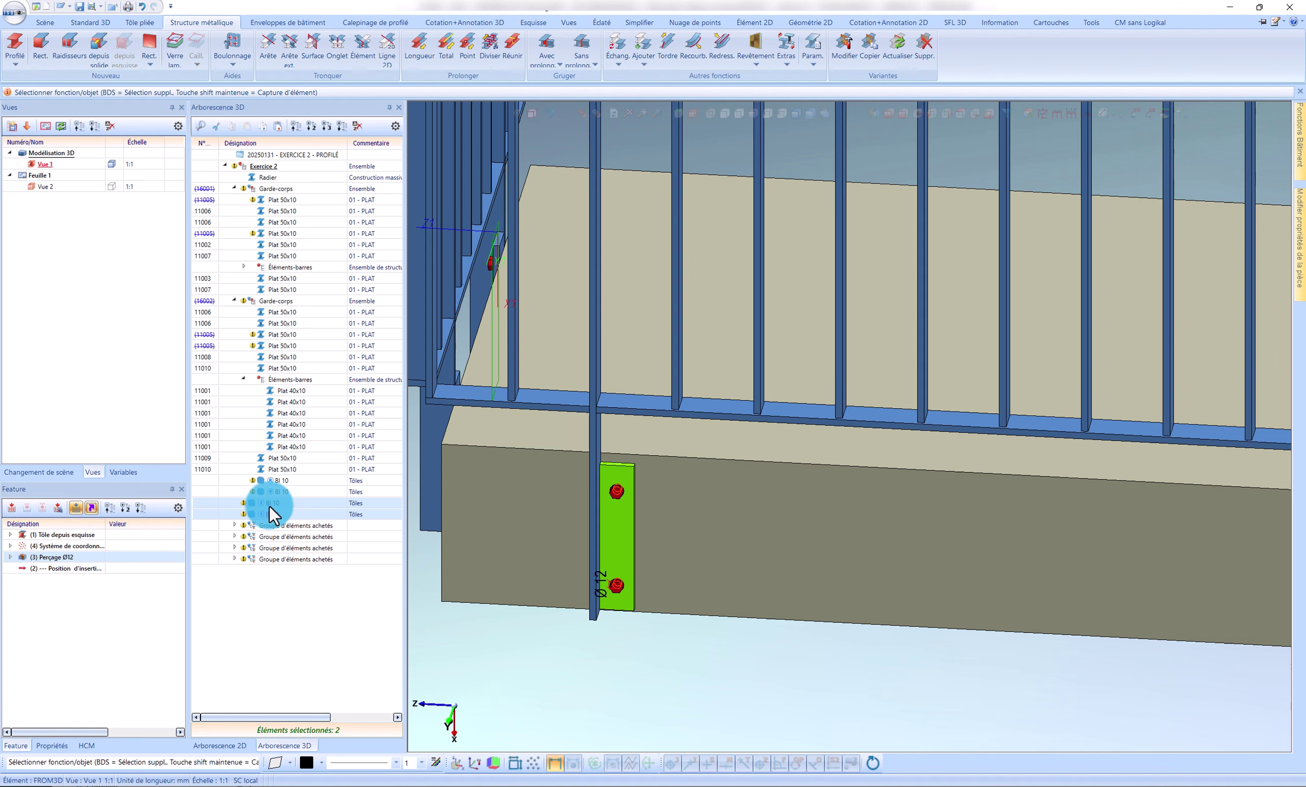
{"action": "middle_click", "coordinate": [268, 505]}
{"action": "left_click_drag", "start_coordinate": [279, 190], "coordinate": [278, 189]}
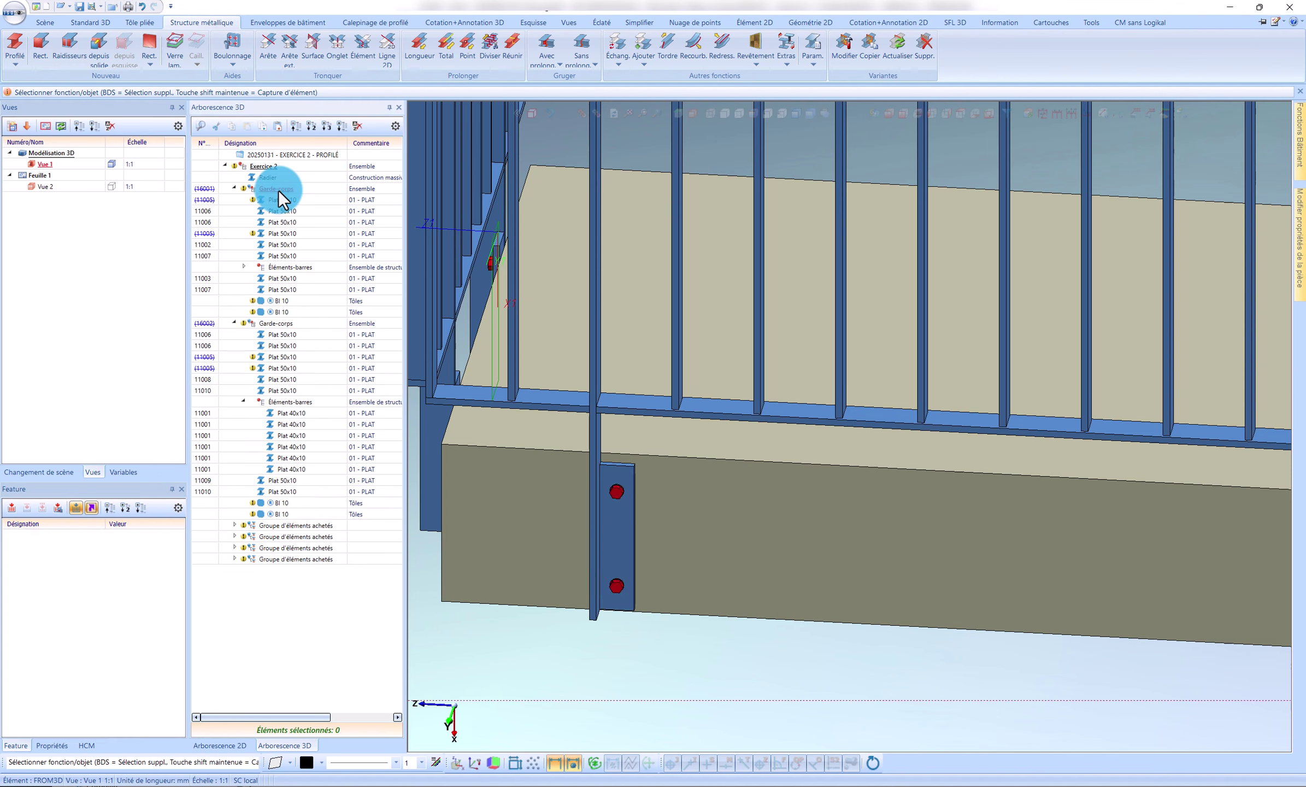
Collapse the model tree to the main assemblies and highlight the long-side Garde-corps to check its grouped parts
{"action": "left_click", "coordinate": [310, 133]}
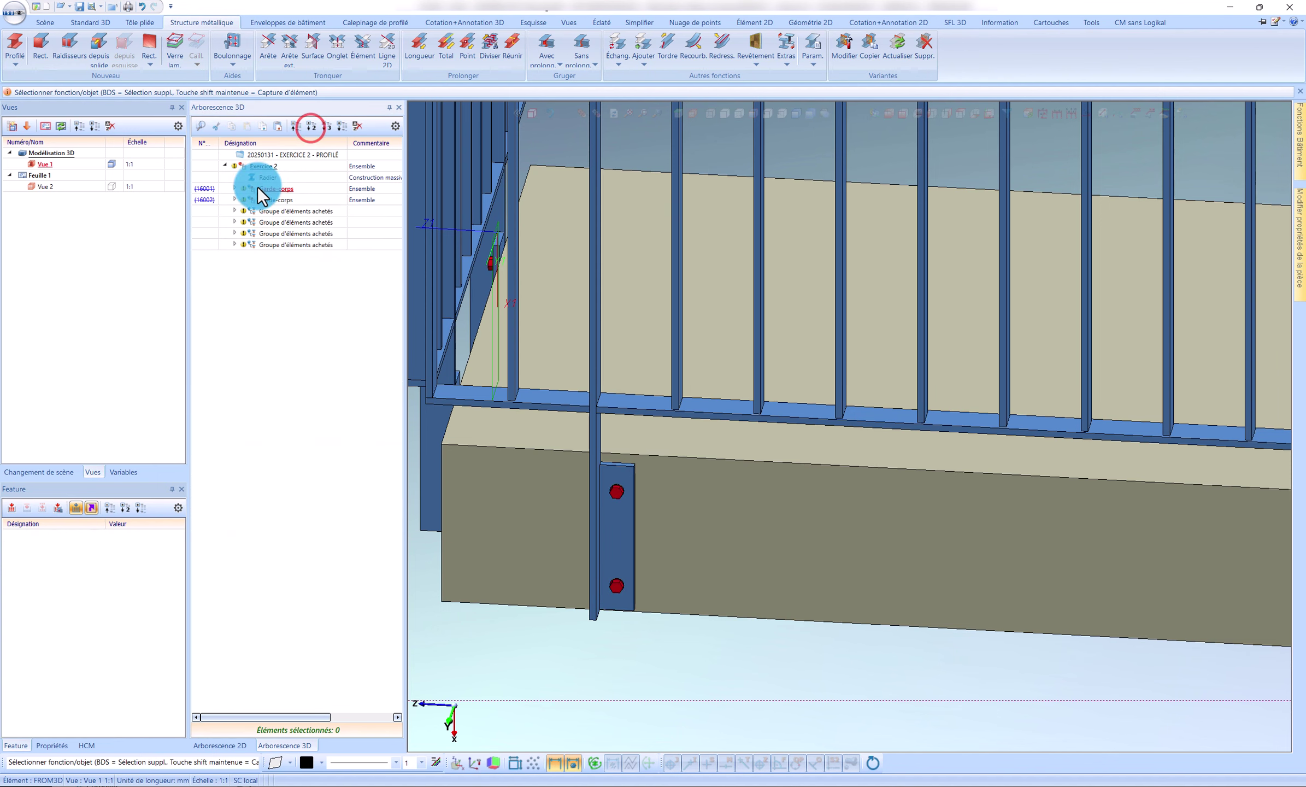
{"action": "scroll", "coordinate": [773, 618], "scroll_direction": "down", "scroll_amount": 5}
{"action": "left_click", "coordinate": [284, 190]}
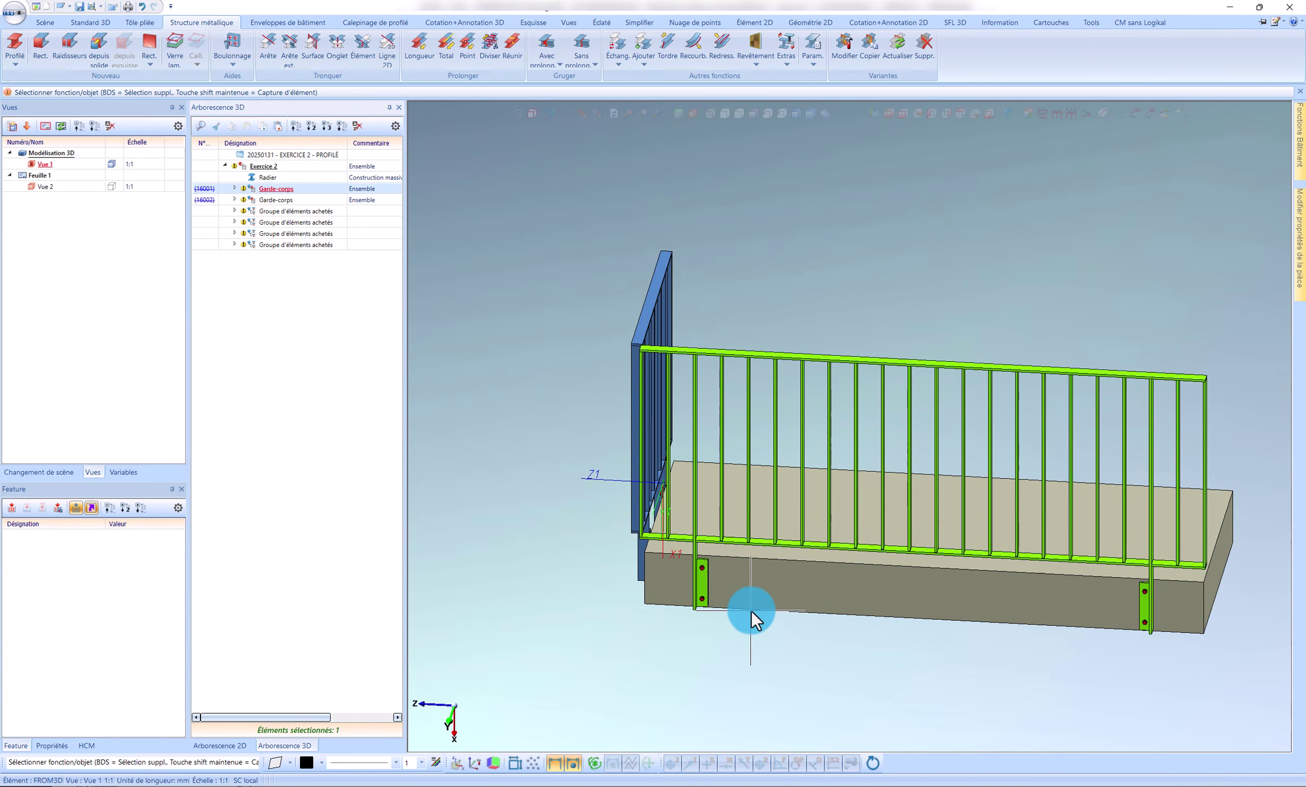
Highlight the short-side Garde-corps assembly and examine the fixing plates grouped in it near the slab's corner
{"action": "middle_click_drag", "start_coordinate": [751, 611], "coordinate": [838, 623]}
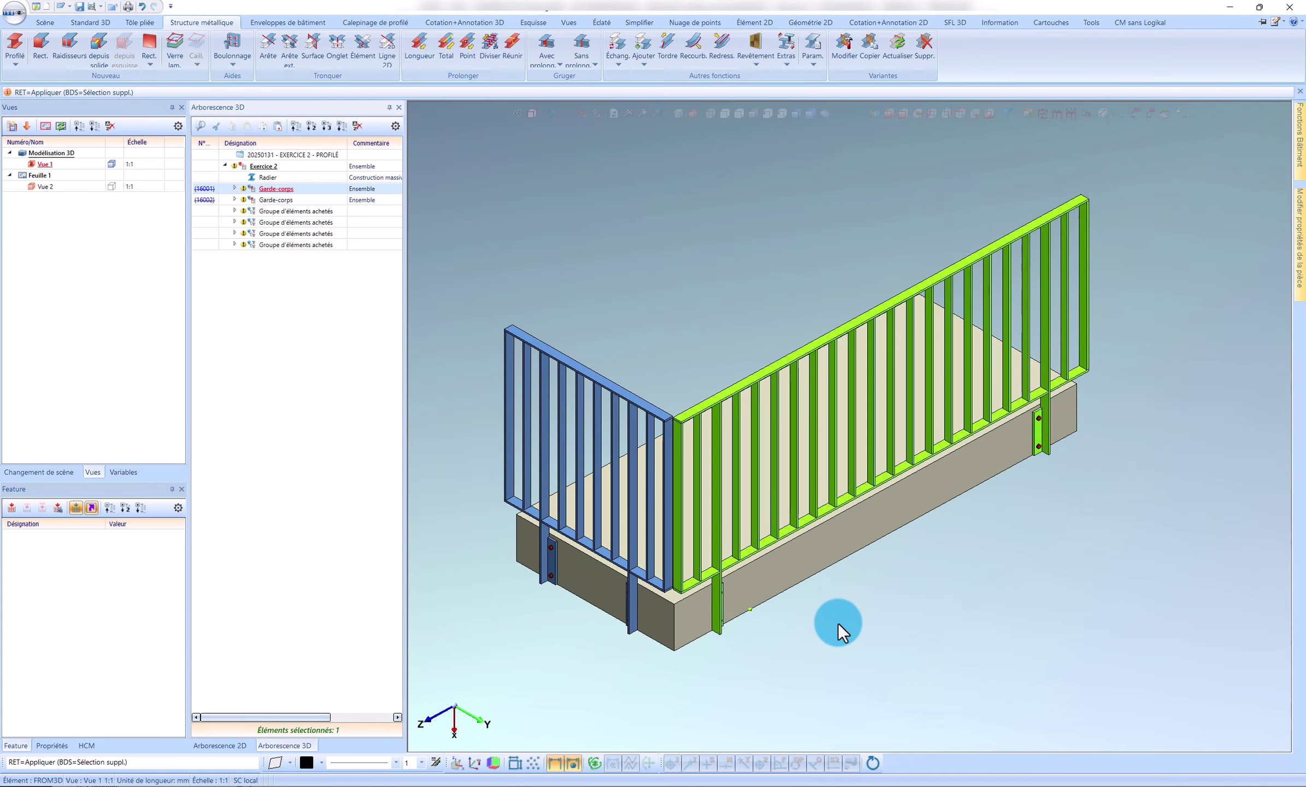
{"action": "left_click", "coordinate": [277, 200]}
{"action": "scroll", "coordinate": [616, 587], "scroll_direction": "up", "scroll_amount": 4}
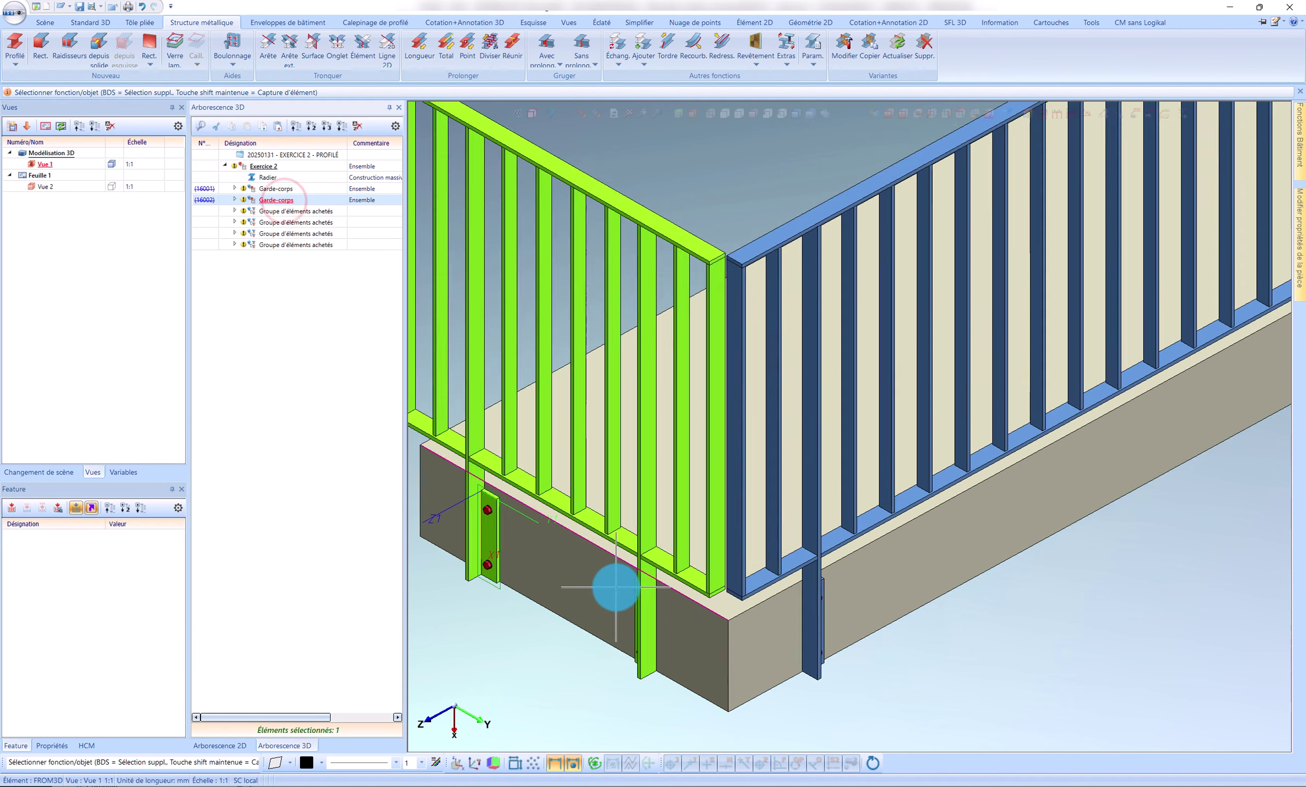
{"action": "scroll", "coordinate": [676, 569], "scroll_direction": "up", "scroll_amount": 5}
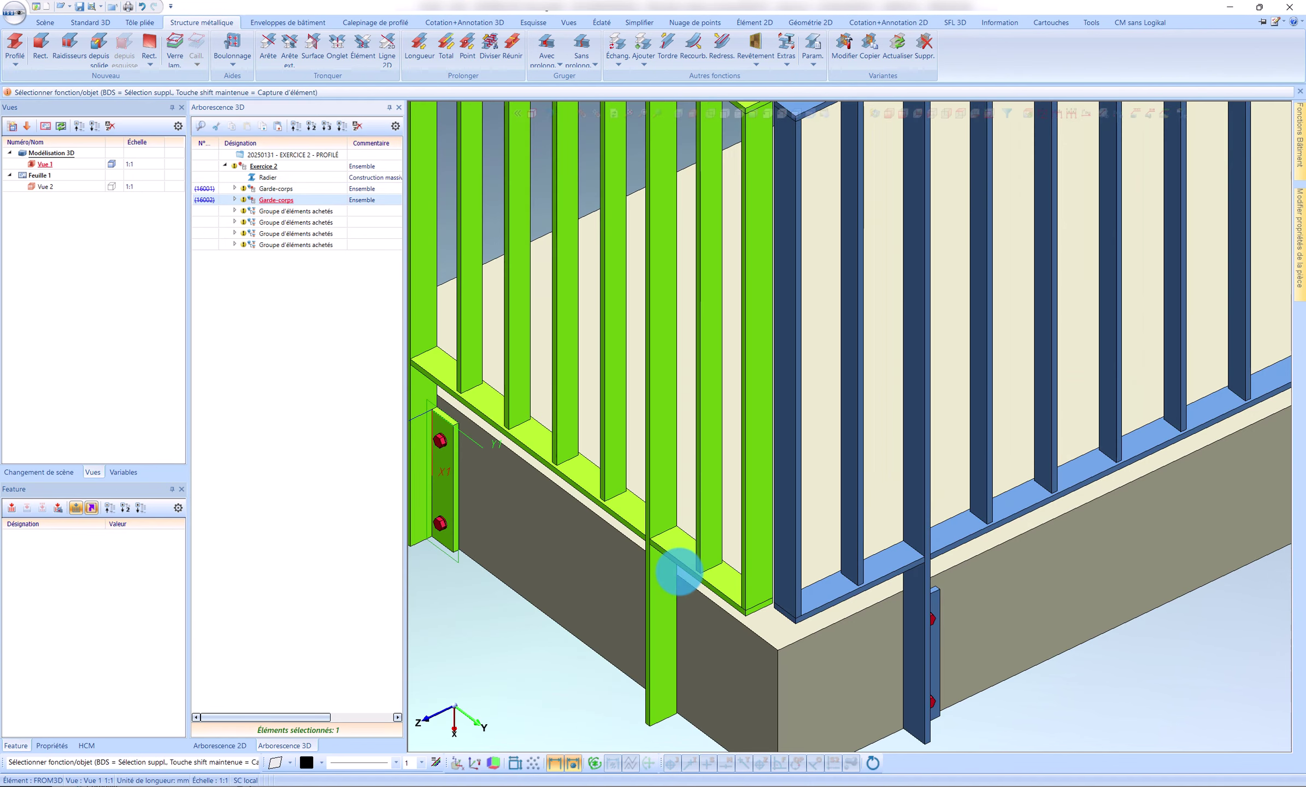
{"action": "scroll", "coordinate": [679, 571], "scroll_direction": "down", "scroll_amount": 10}
Add an empty sorting assembly (Ensemble de tri) to the main Exercice 2 assembly
{"action": "left_click", "coordinate": [285, 431]}
{"action": "right_click", "coordinate": [228, 302]}
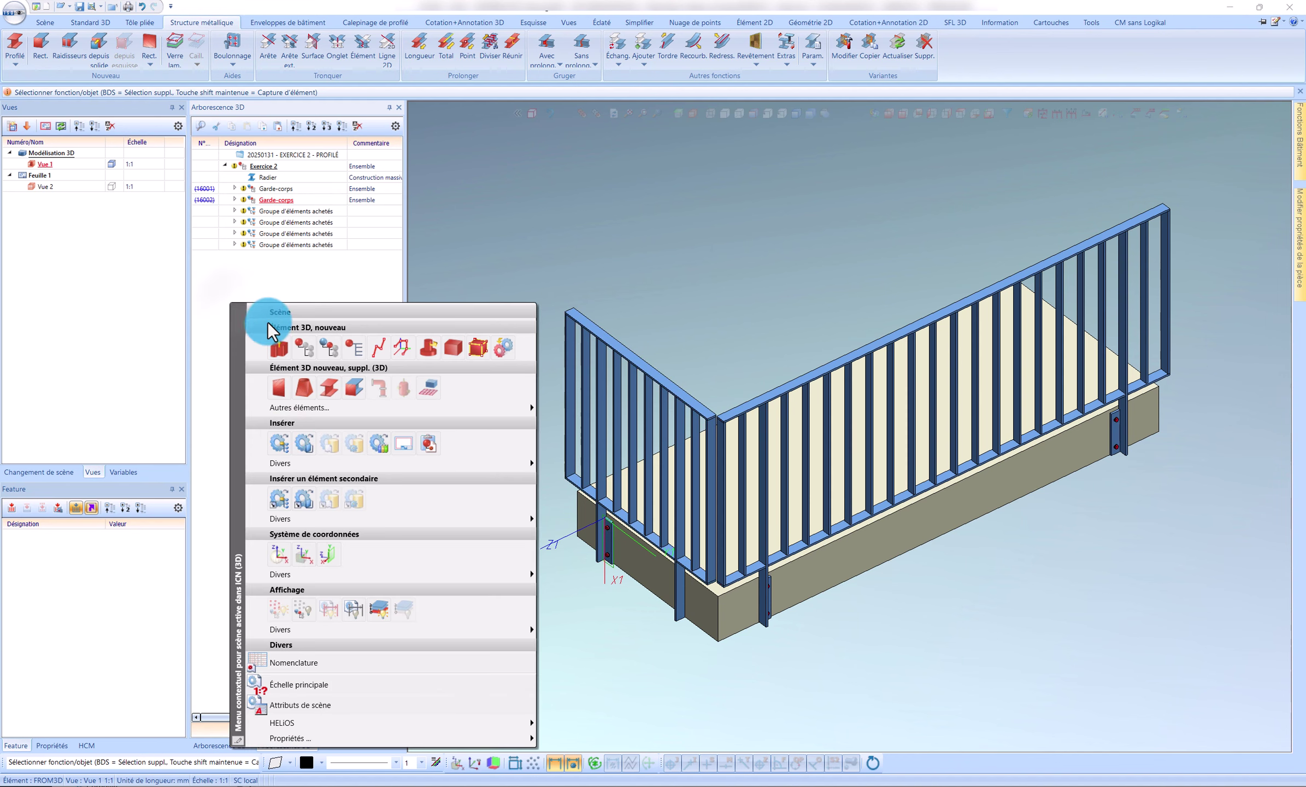
{"action": "left_click", "coordinate": [349, 339]}
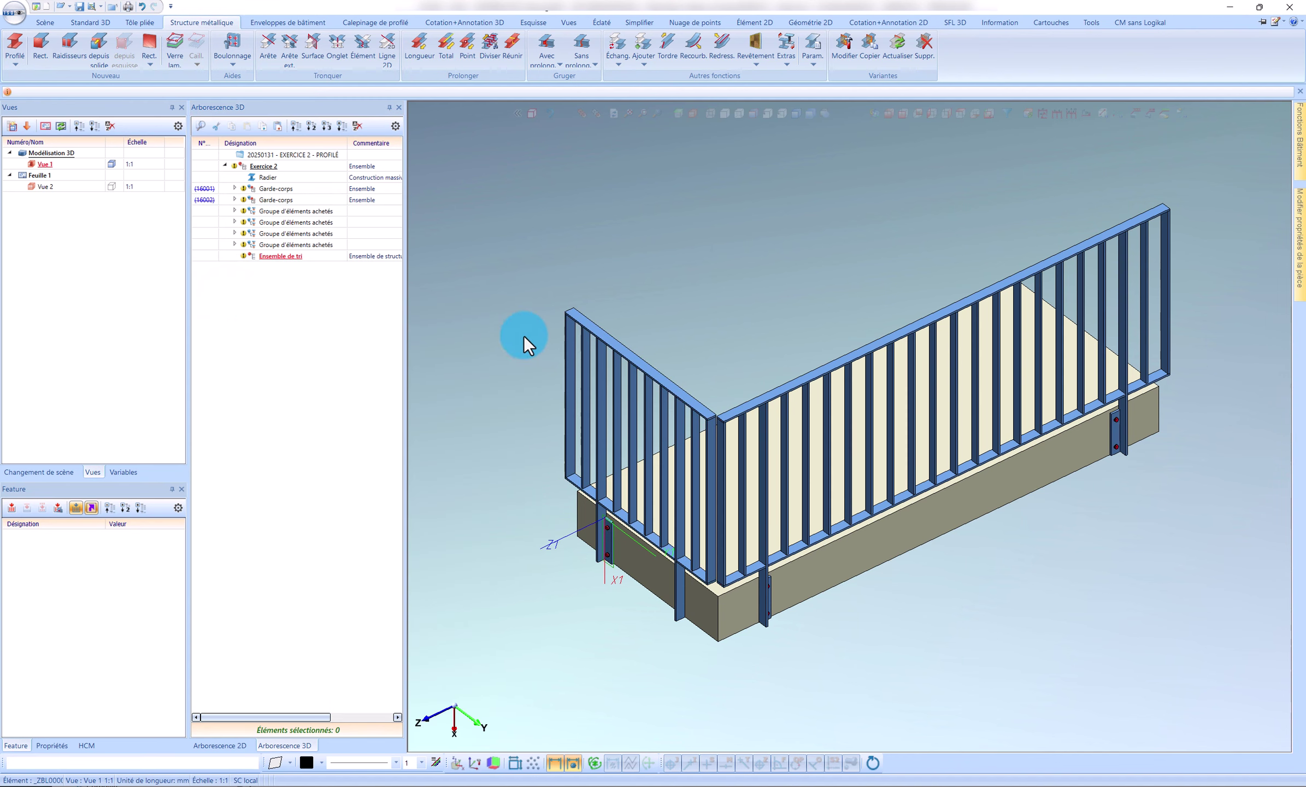
Rename the new sorting assembly as Visserie de montage
{"action": "left_click", "coordinate": [296, 257]}
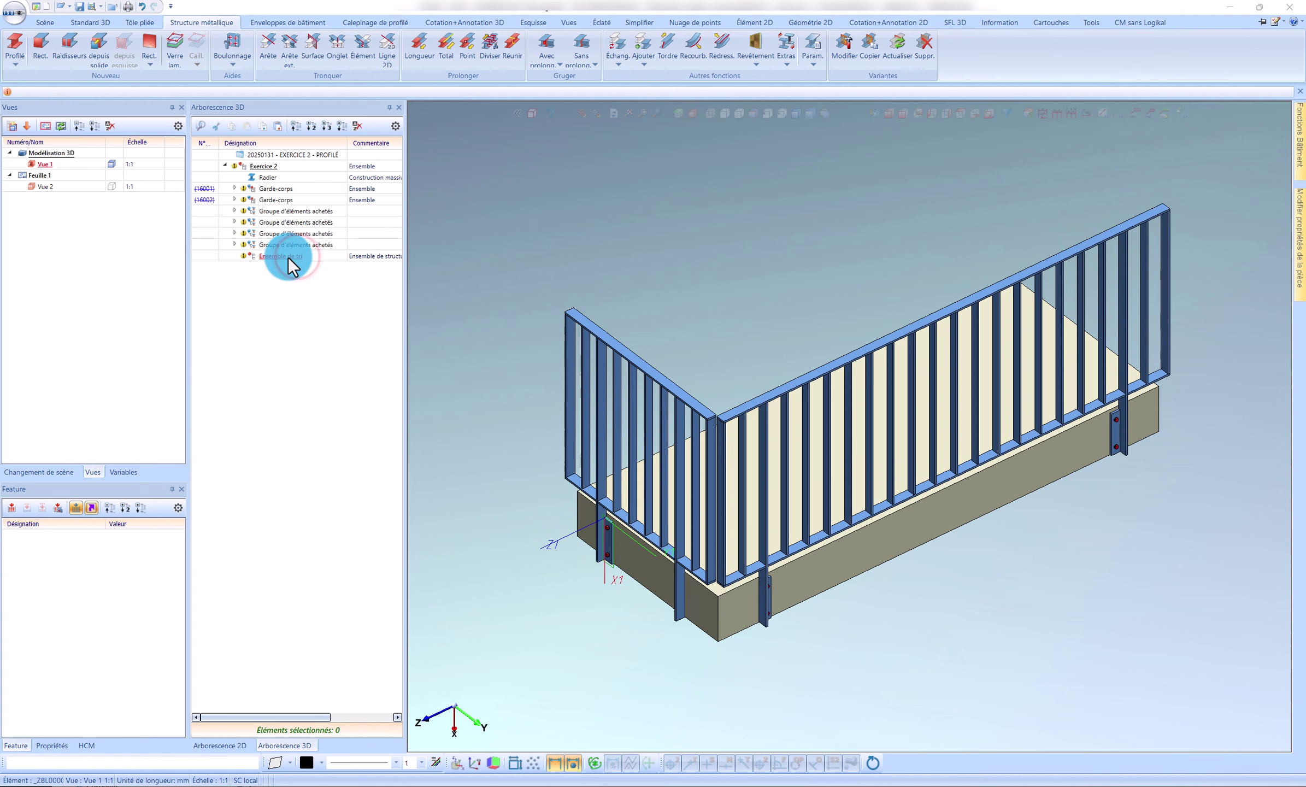
{"action": "double_click", "coordinate": [288, 257]}
{"action": "left_click", "coordinate": [687, 289]}
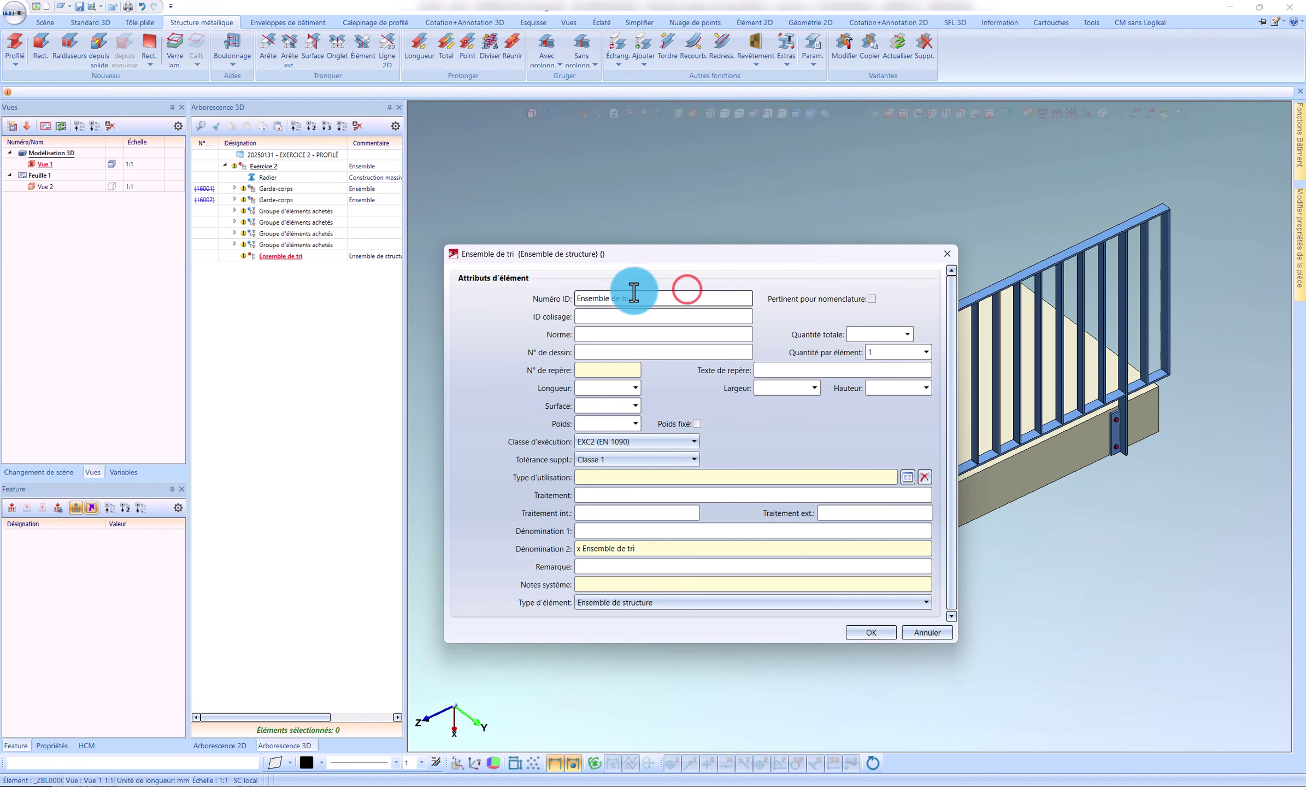
{"action": "type", "text": "Visserie "}
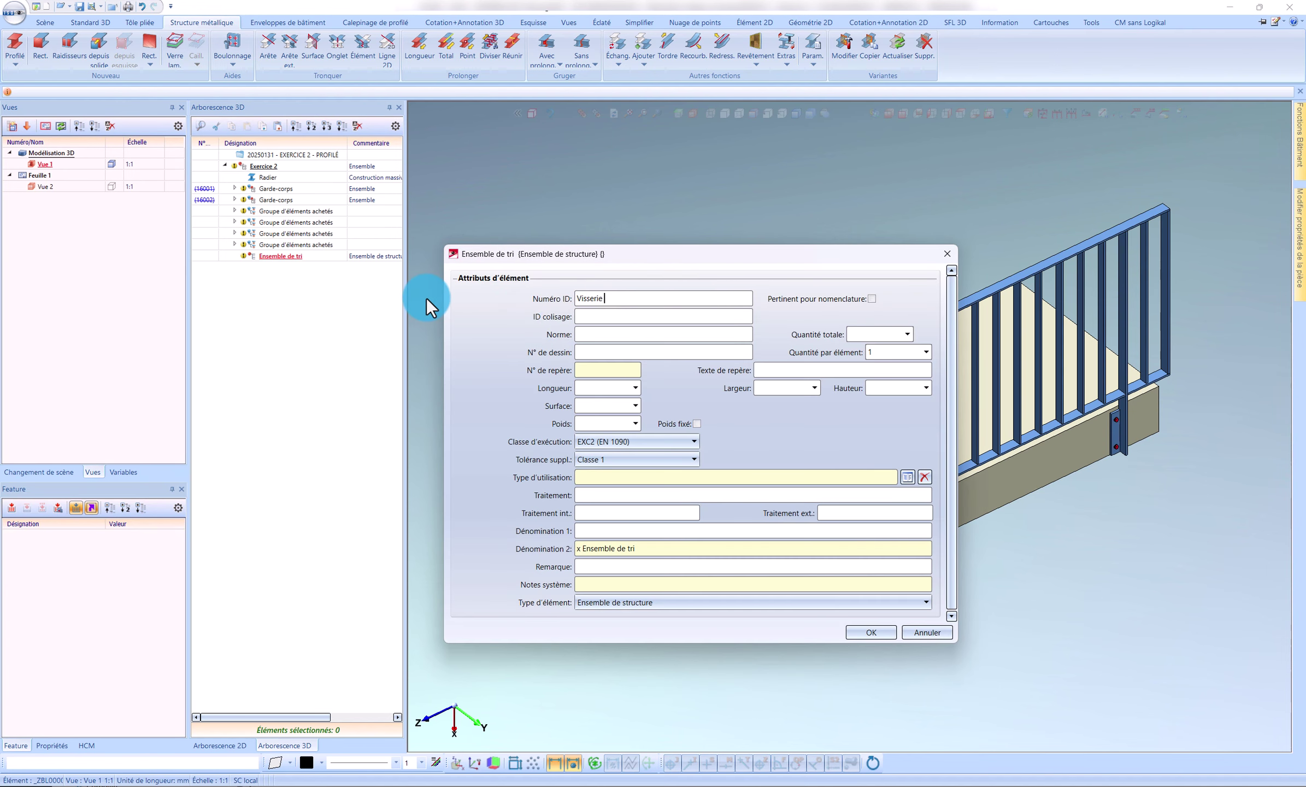
{"action": "type", "text": "de montage"}
{"action": "key", "text": "Return"}
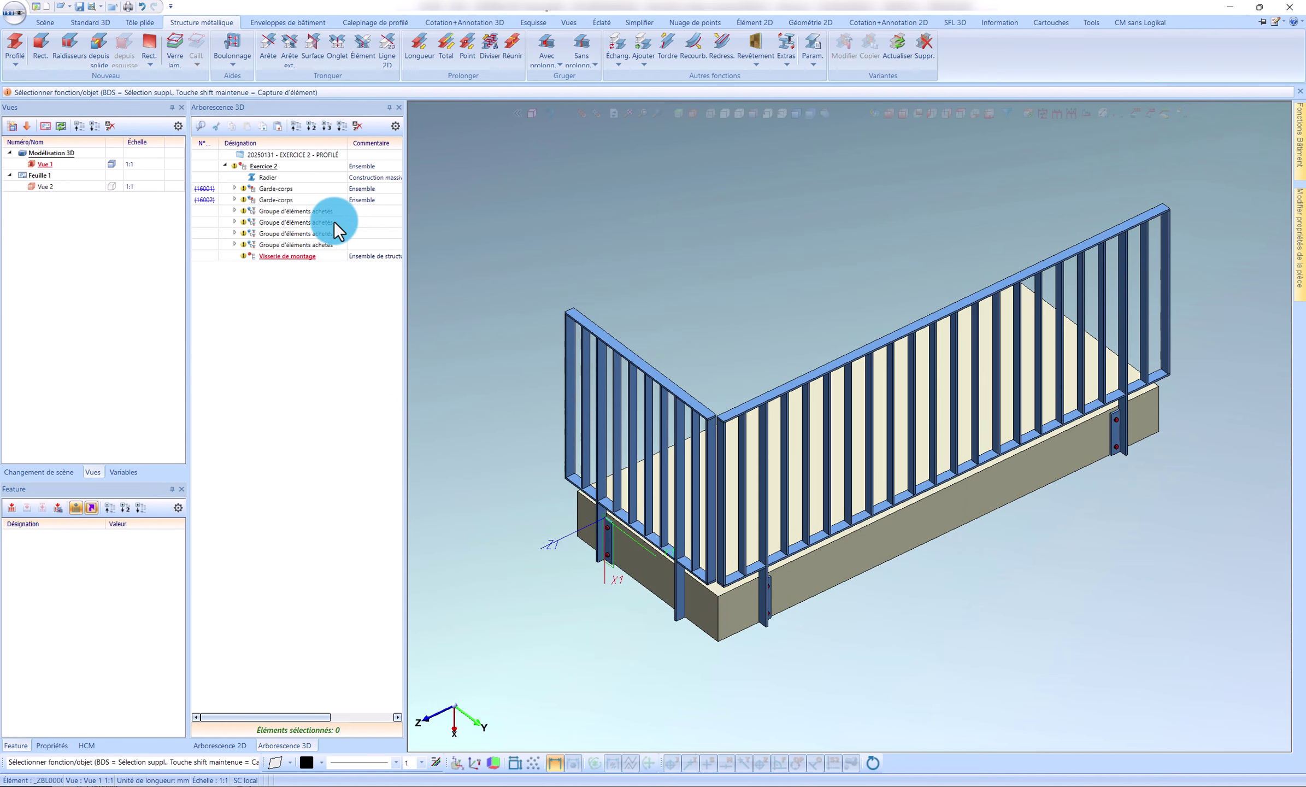
Move the four Groupe d'éléments achetés entries into the Visserie de montage assembly
{"action": "left_click", "coordinate": [301, 211]}
{"action": "left_click", "coordinate": [320, 244], "text": "shift"}
{"action": "left_click_drag", "start_coordinate": [314, 208], "coordinate": [324, 257]}
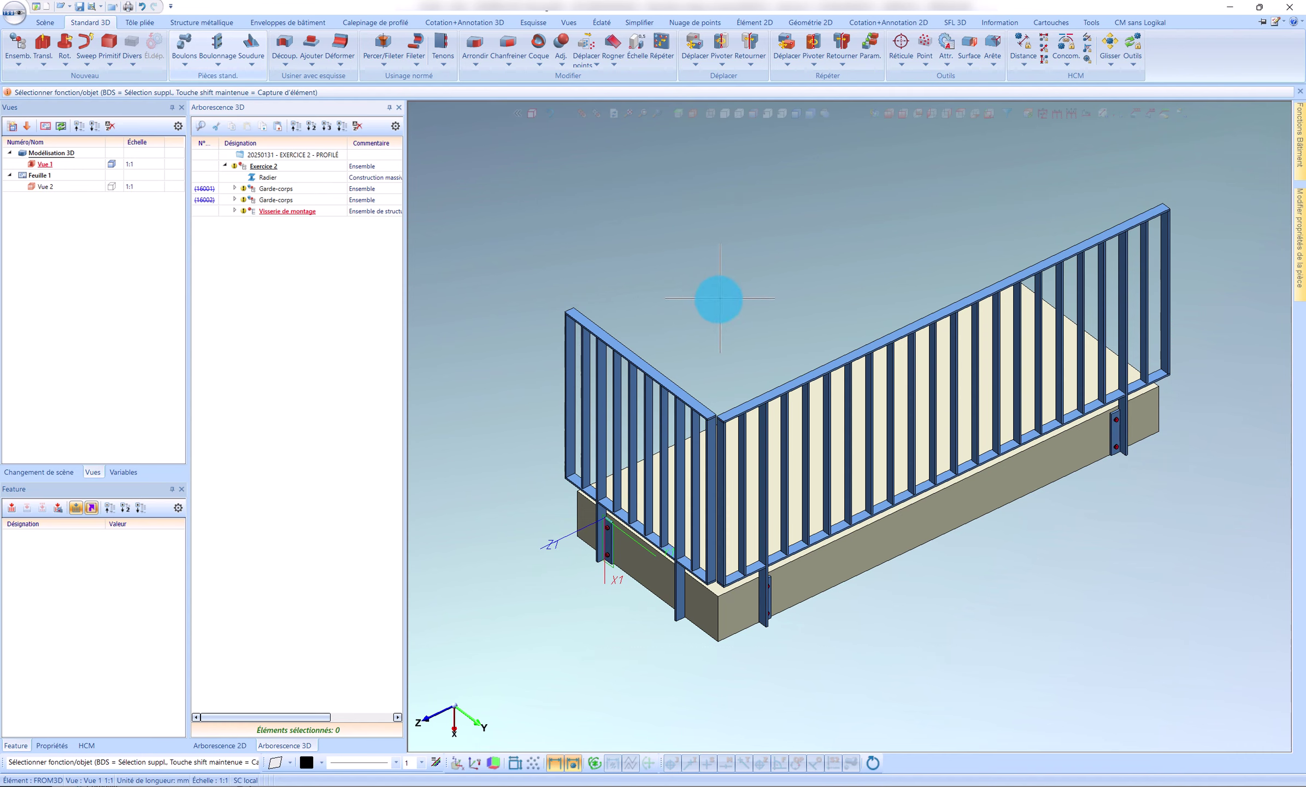
Make the short-side Garde-corps the active assembly
{"action": "scroll", "coordinate": [566, 583], "scroll_direction": "up", "scroll_amount": 5}
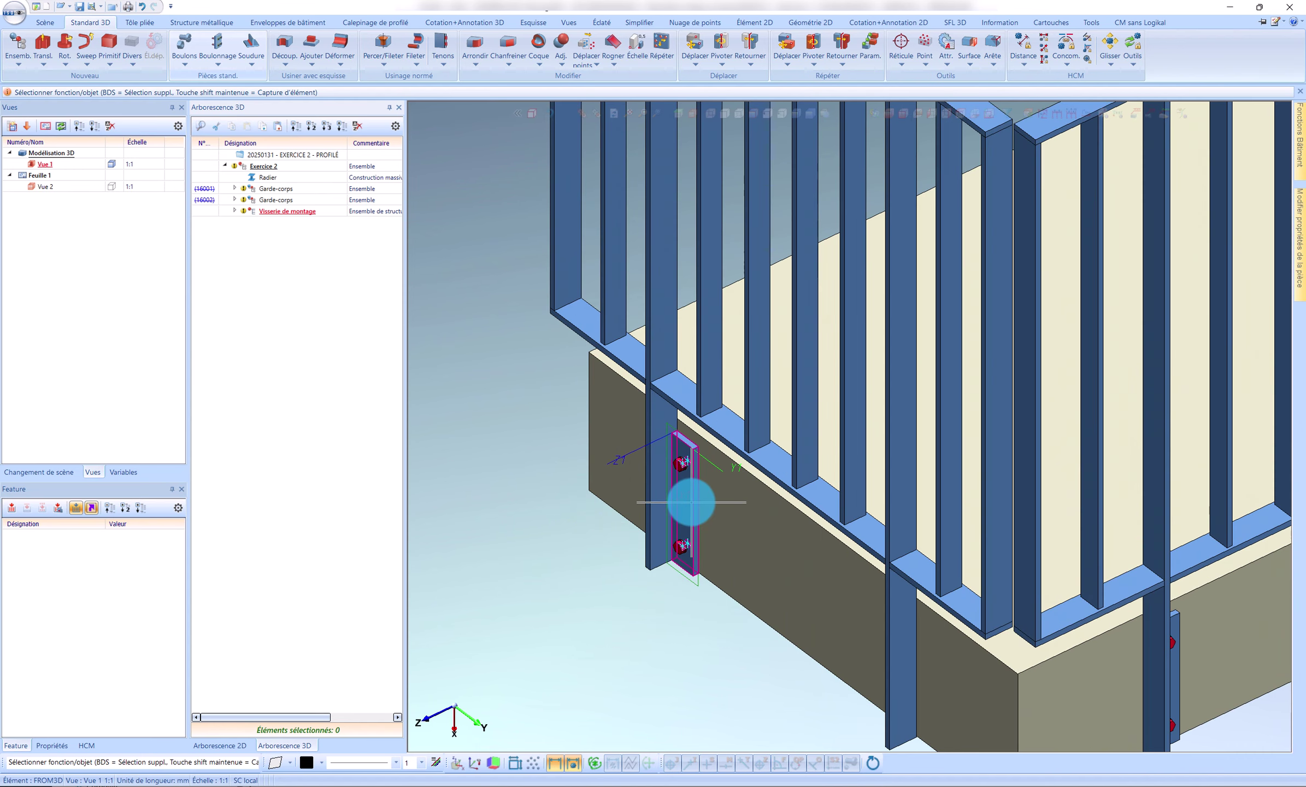
{"action": "left_click", "coordinate": [718, 482]}
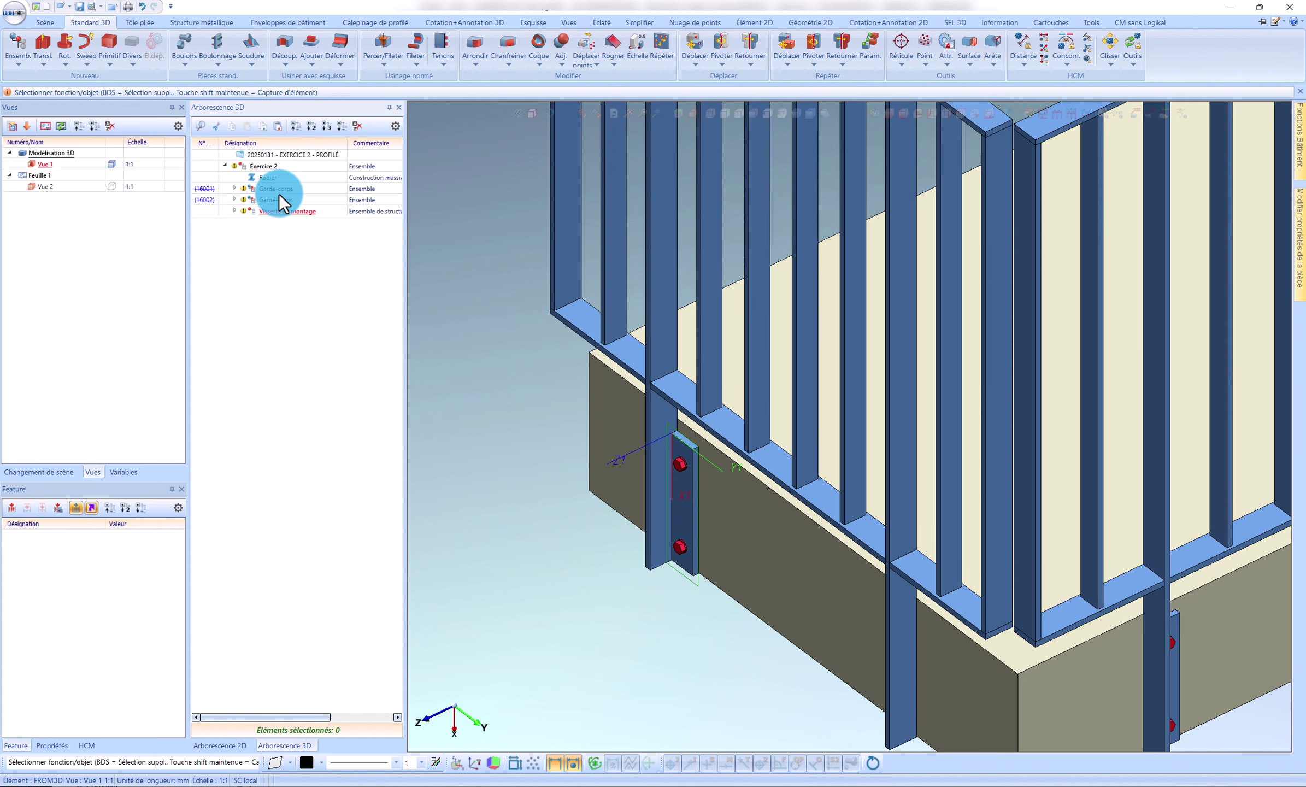
{"action": "scroll", "coordinate": [735, 431], "scroll_direction": "down", "scroll_amount": 3}
{"action": "scroll", "coordinate": [736, 432], "scroll_direction": "up", "scroll_amount": 3}
{"action": "left_click", "coordinate": [735, 431]}
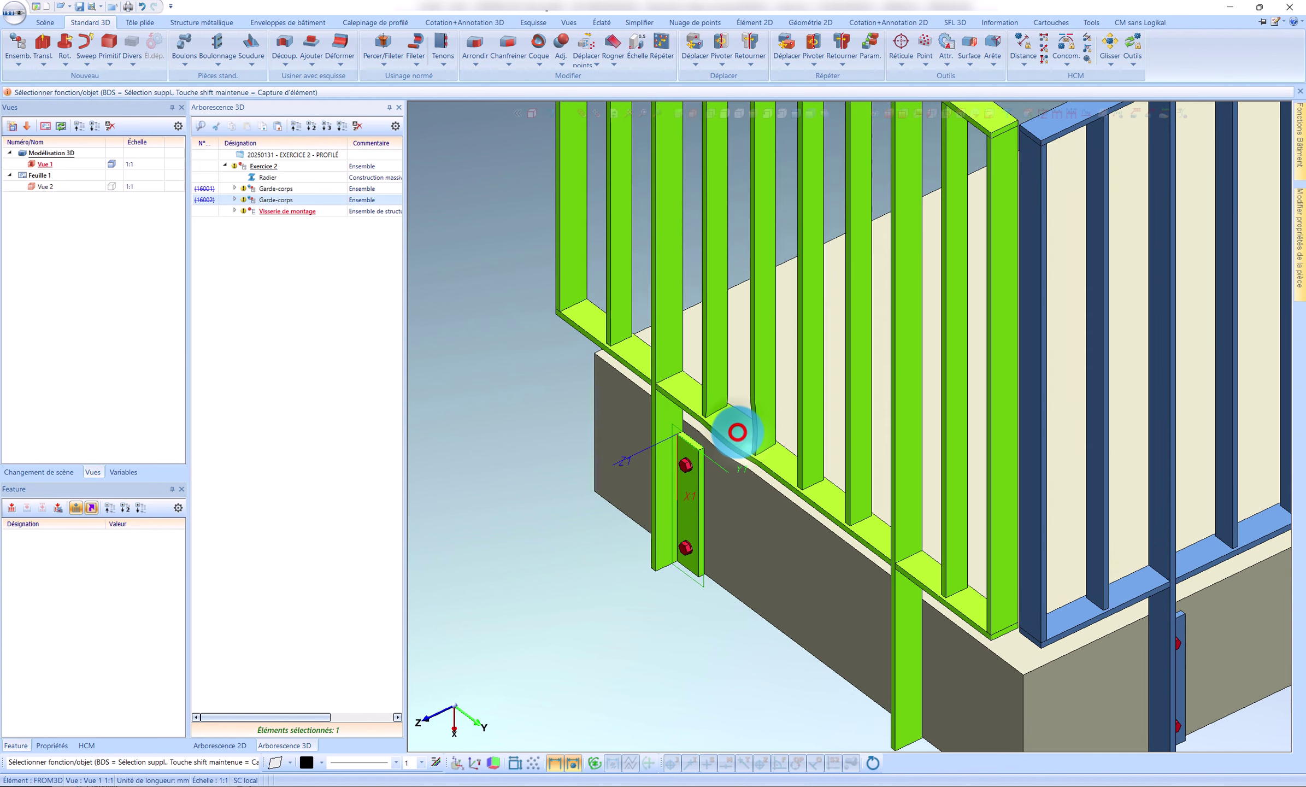
{"action": "right_click", "coordinate": [733, 432]}
{"action": "left_click", "coordinate": [134, 361]}
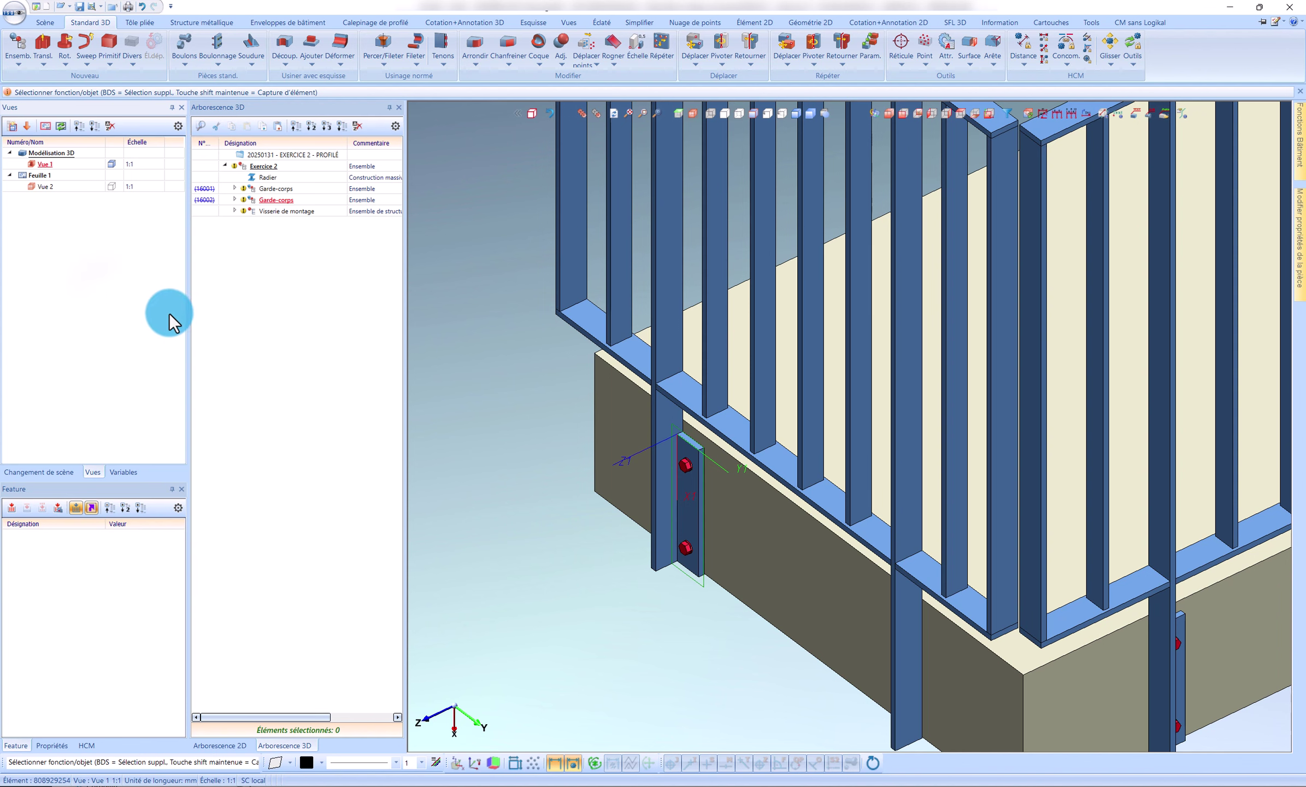
Create two additional drawing sheets, Feuille 2 and Feuille 3
{"action": "right_click", "coordinate": [84, 281]}
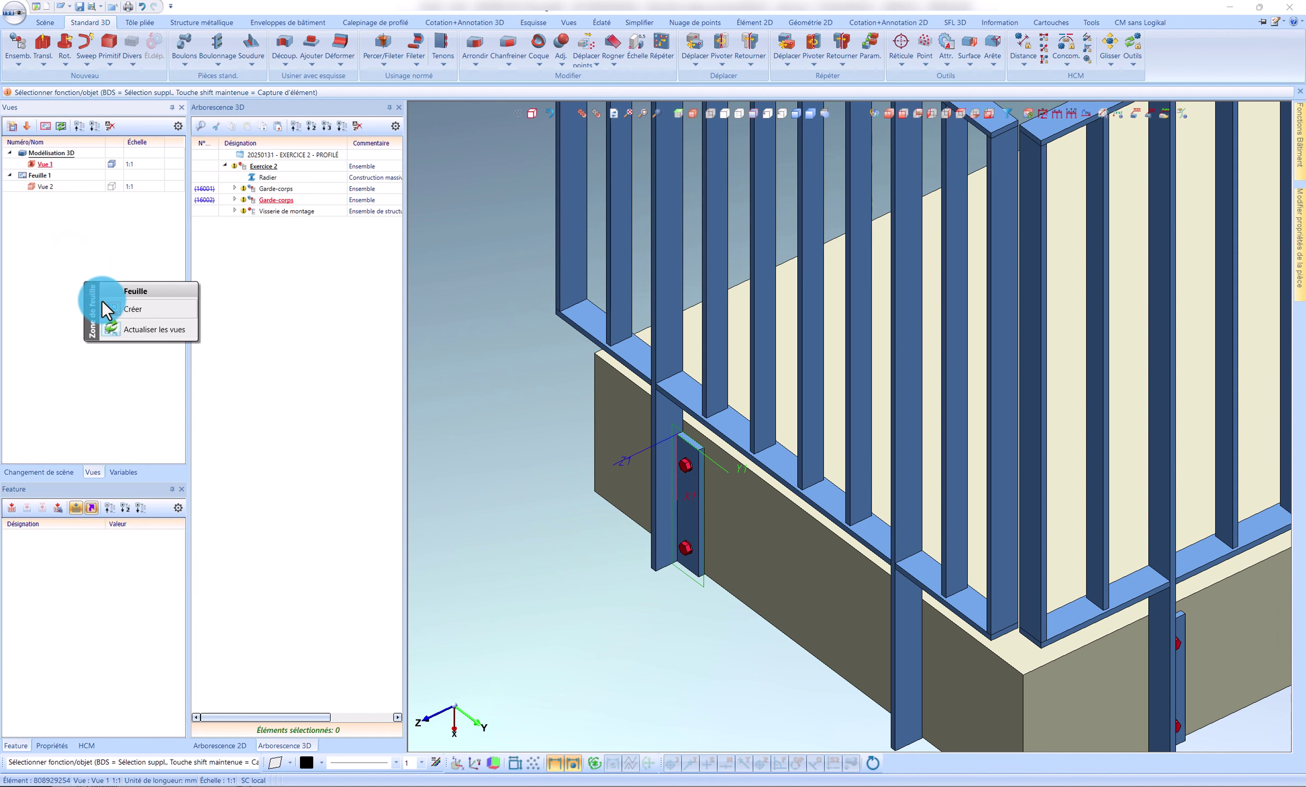
{"action": "left_click", "coordinate": [104, 301]}
{"action": "scroll", "coordinate": [683, 263], "scroll_direction": "down", "scroll_amount": 3}
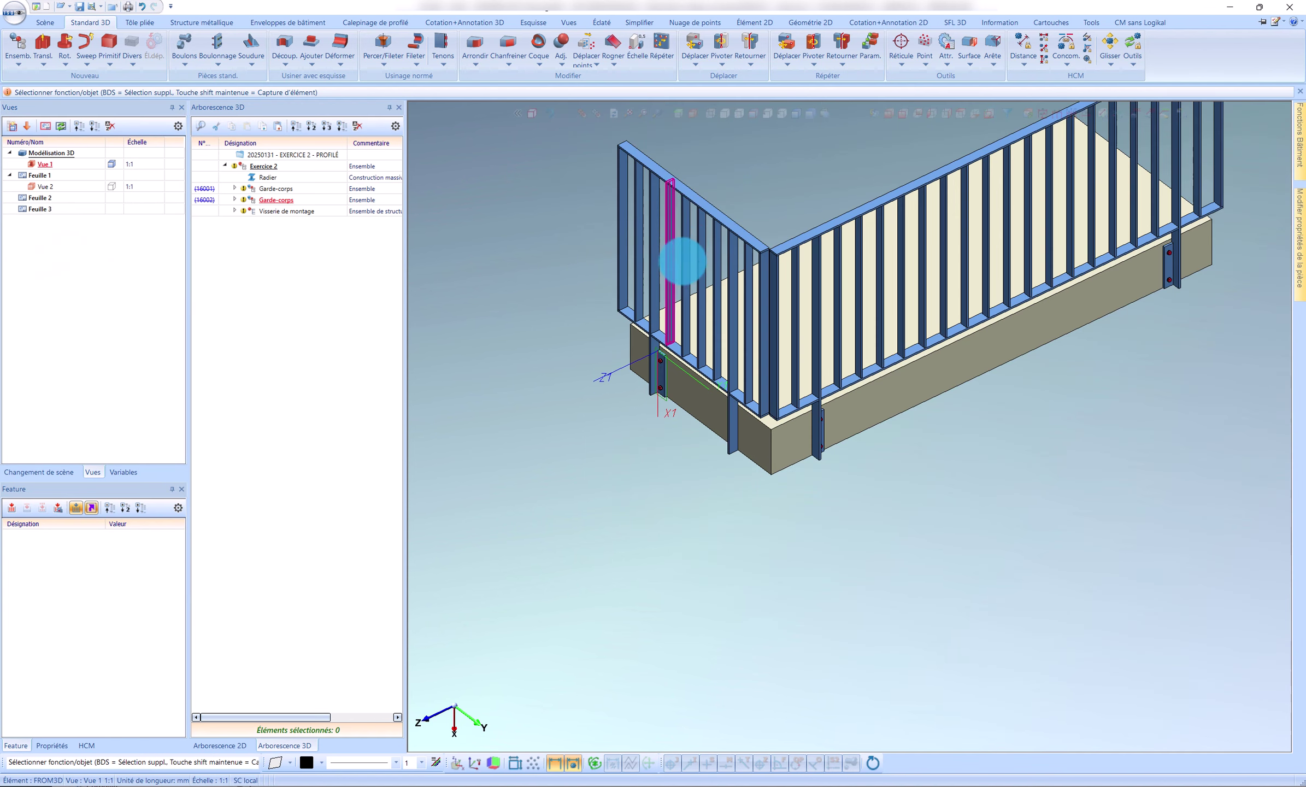
Create a standard front-projection view at 1:1 containing only the short-side Garde-corps and place it beside the 3D model
{"action": "right_click", "coordinate": [700, 203]}
{"action": "left_click", "coordinate": [438, 6]}
{"action": "left_click", "coordinate": [571, 21]}
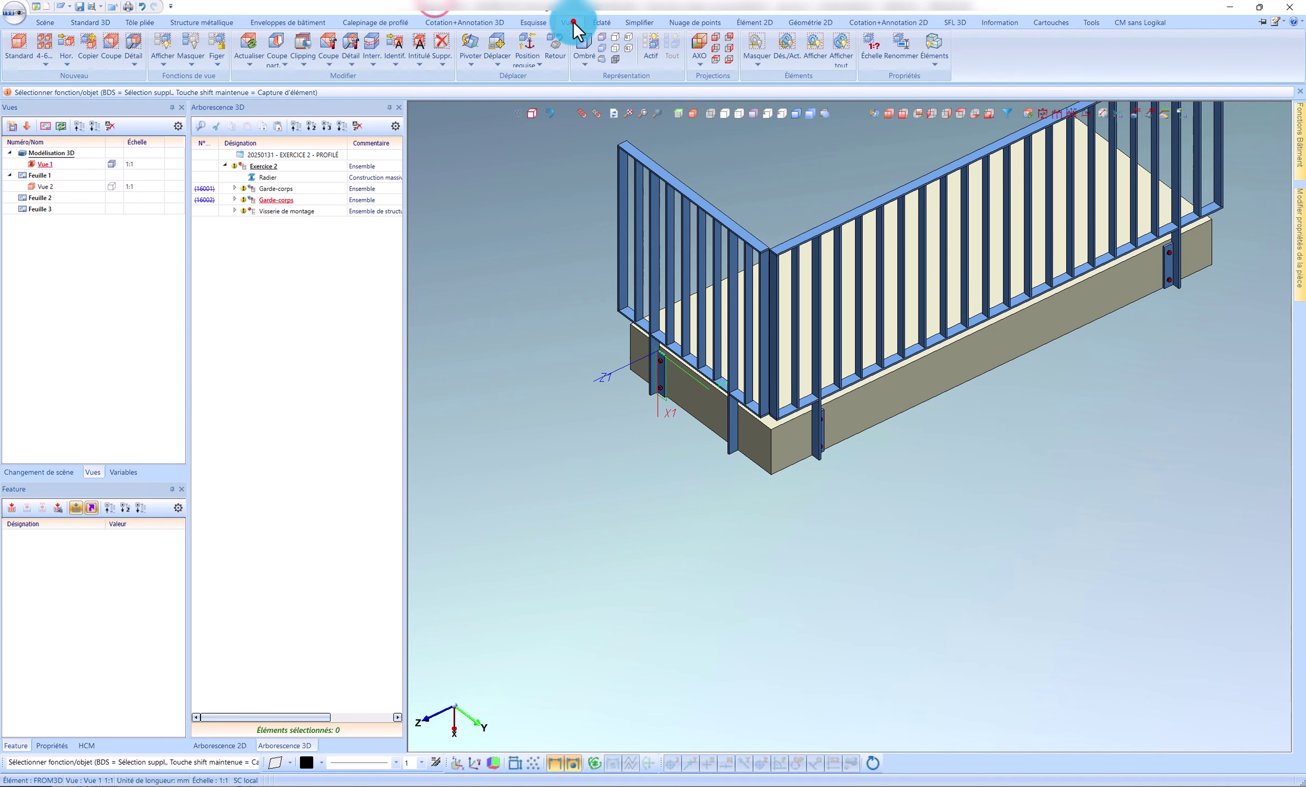
{"action": "left_click", "coordinate": [12, 68]}
{"action": "left_click", "coordinate": [597, 290]}
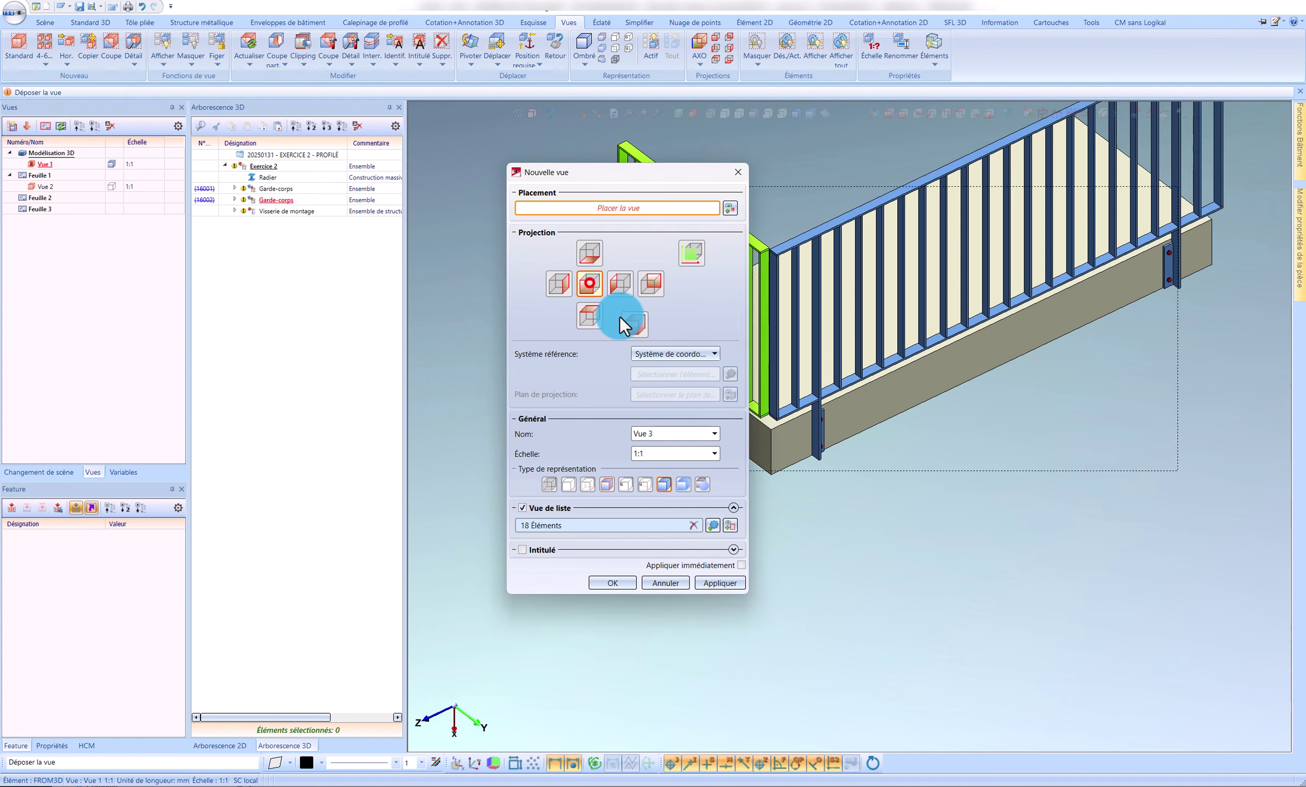
{"action": "left_click", "coordinate": [1117, 528]}
{"action": "left_click", "coordinate": [612, 582]}
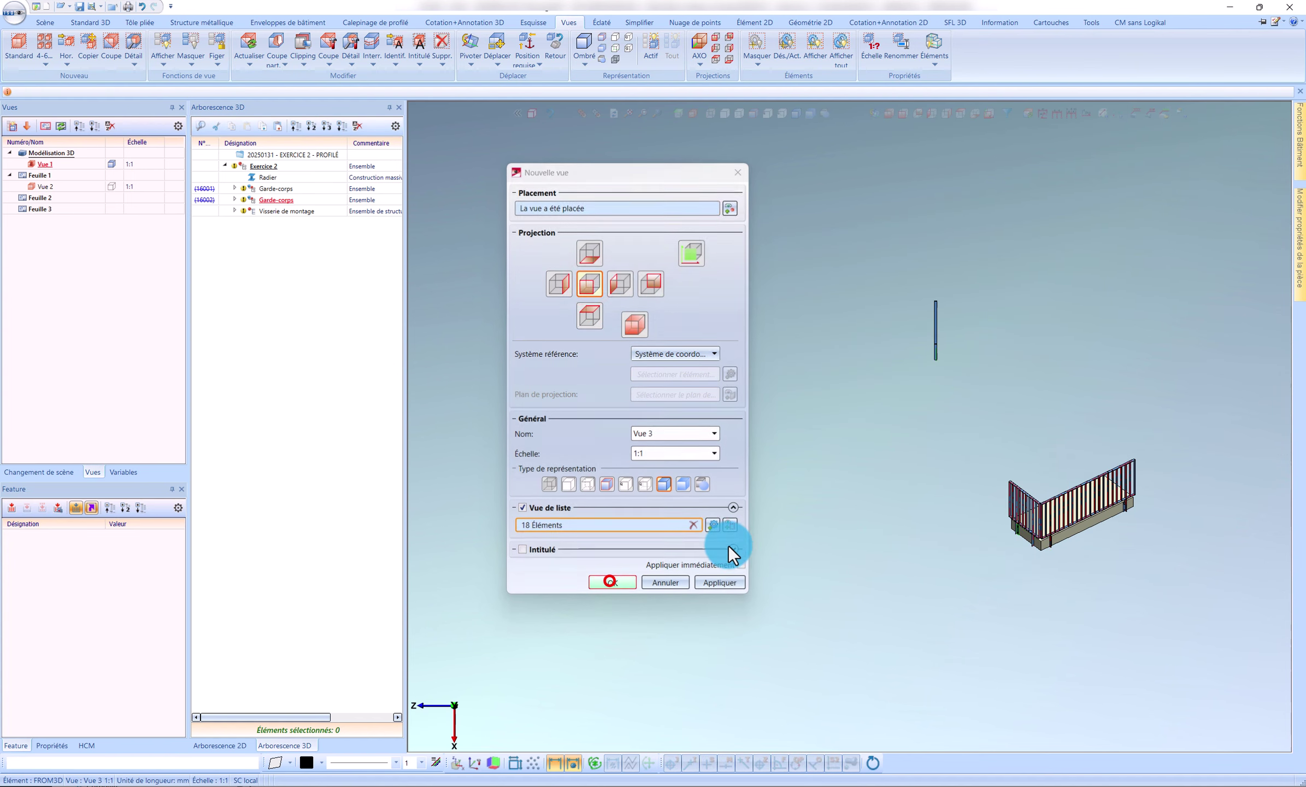
Move Vue 3 of the short-side railing onto Feuille 2 and open that sheet
{"action": "middle_click_drag", "start_coordinate": [946, 329], "coordinate": [985, 354]}
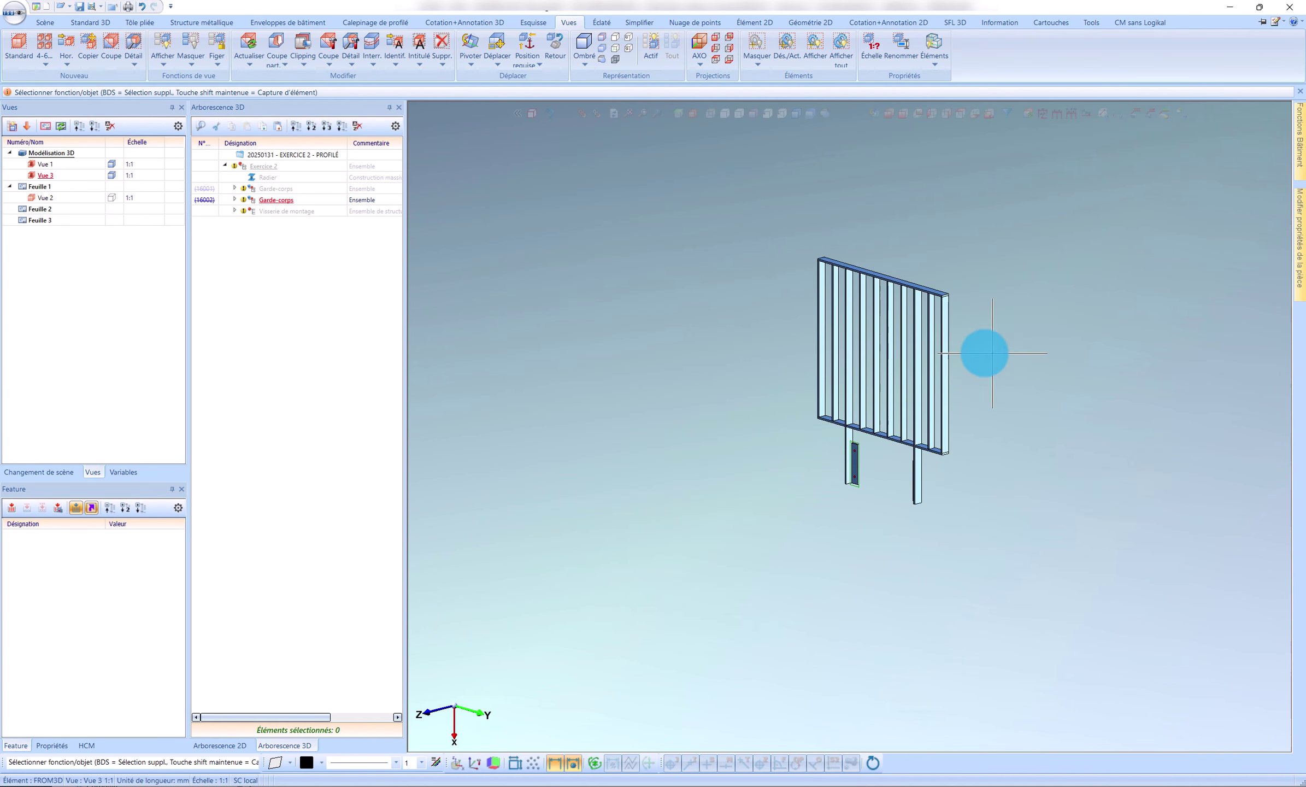
{"action": "left_click_drag", "start_coordinate": [50, 203], "coordinate": [53, 212]}
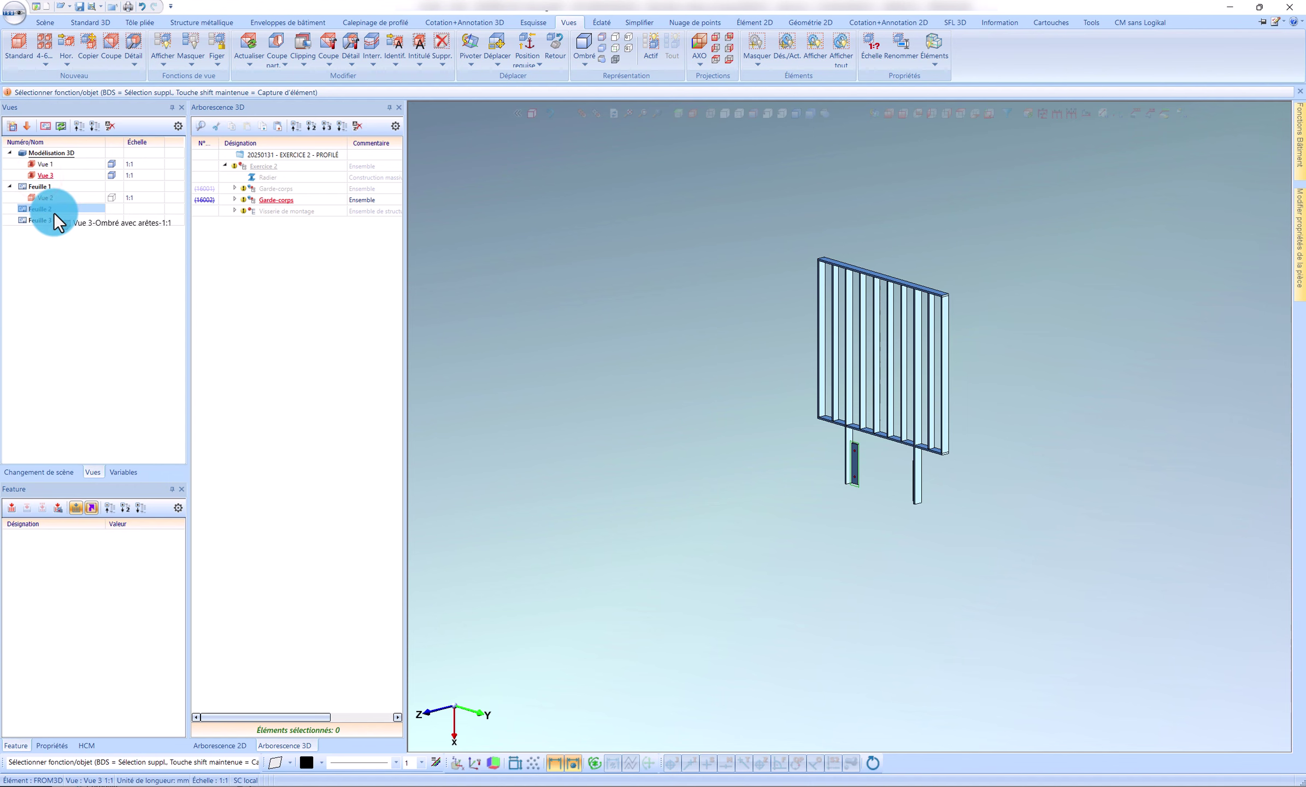
{"action": "double_click", "coordinate": [50, 208]}
{"action": "scroll", "coordinate": [627, 262], "scroll_direction": "down", "scroll_amount": 3}
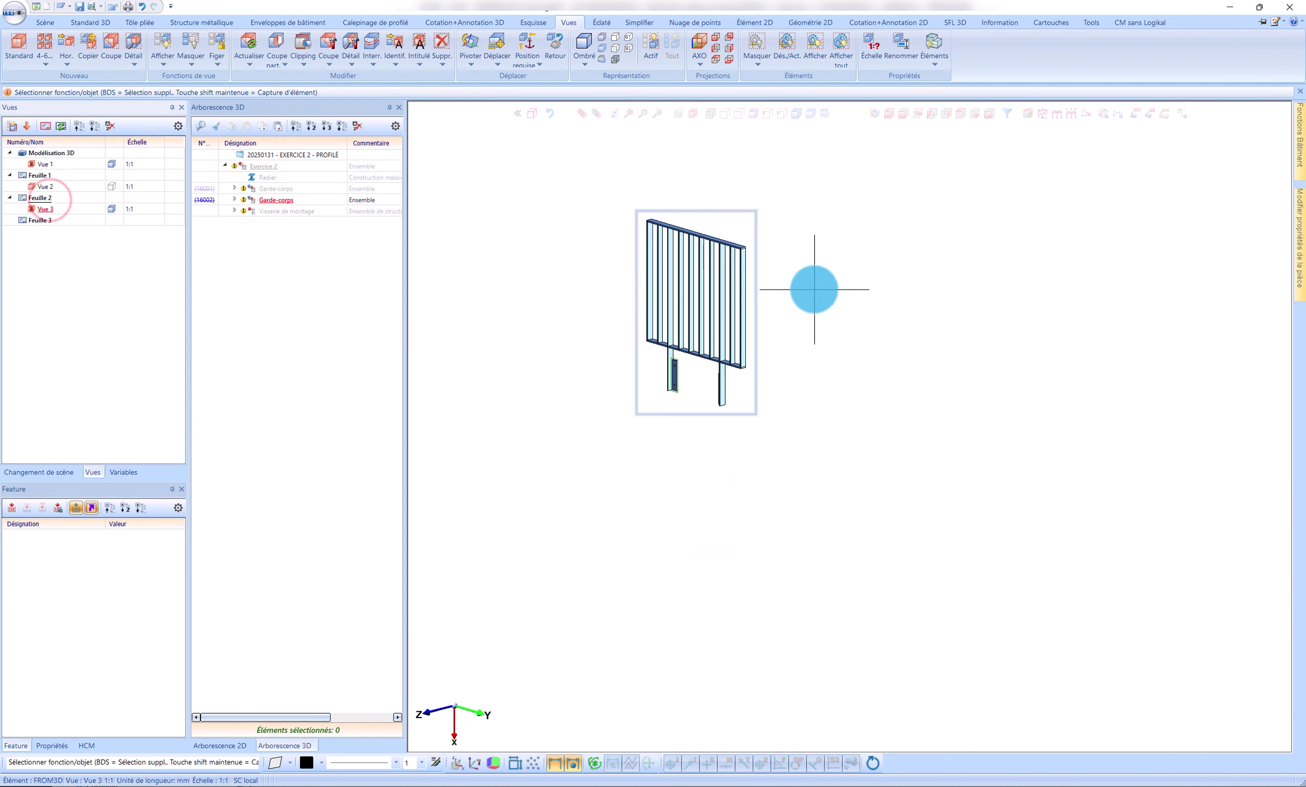
Insert an A3 landscape frame with an unfilled title block next to the railing view on Feuille 2
{"action": "right_click", "coordinate": [819, 289]}
{"action": "left_click", "coordinate": [968, 458]}
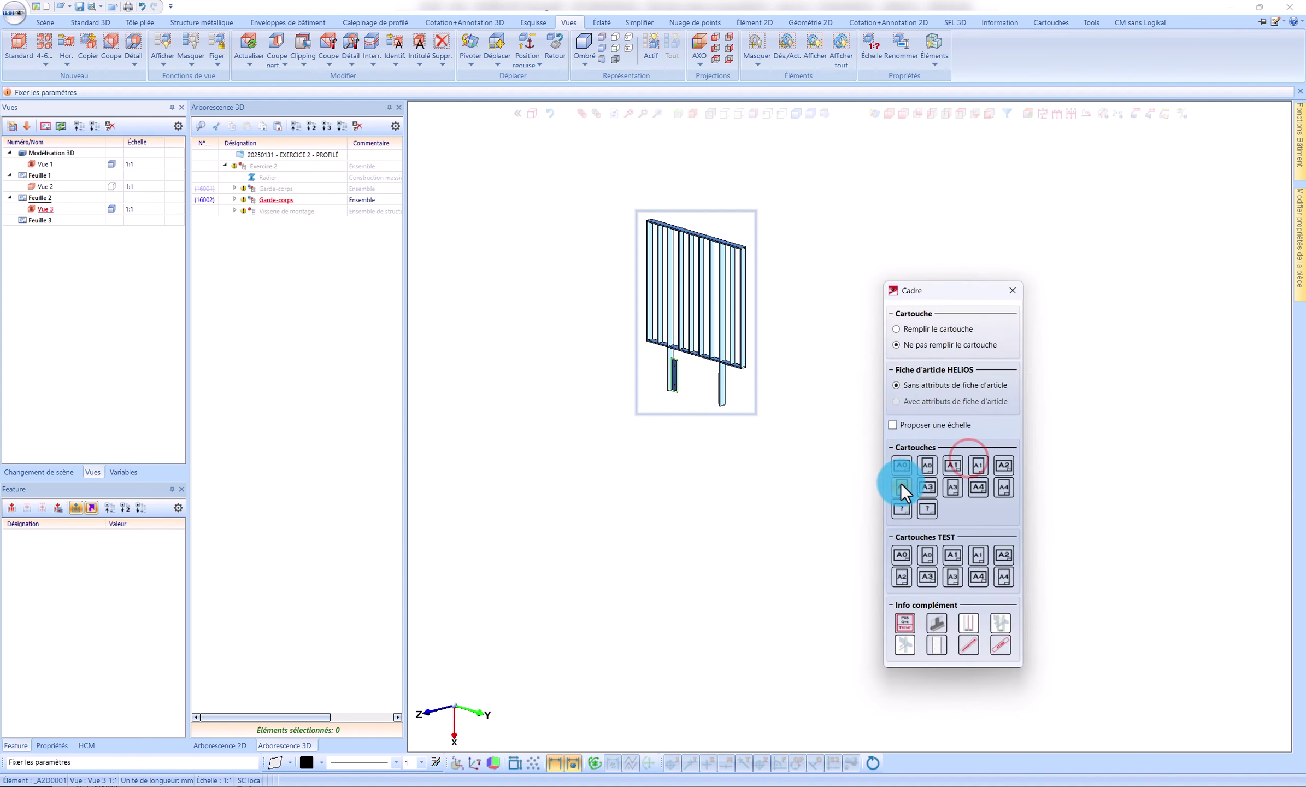
{"action": "left_click", "coordinate": [931, 493]}
{"action": "left_click", "coordinate": [861, 375]}
Orient Vue 3 square to the railing's flat front so it shows the short side as a straight elevation
{"action": "scroll", "coordinate": [890, 345], "scroll_direction": "up", "scroll_amount": 3}
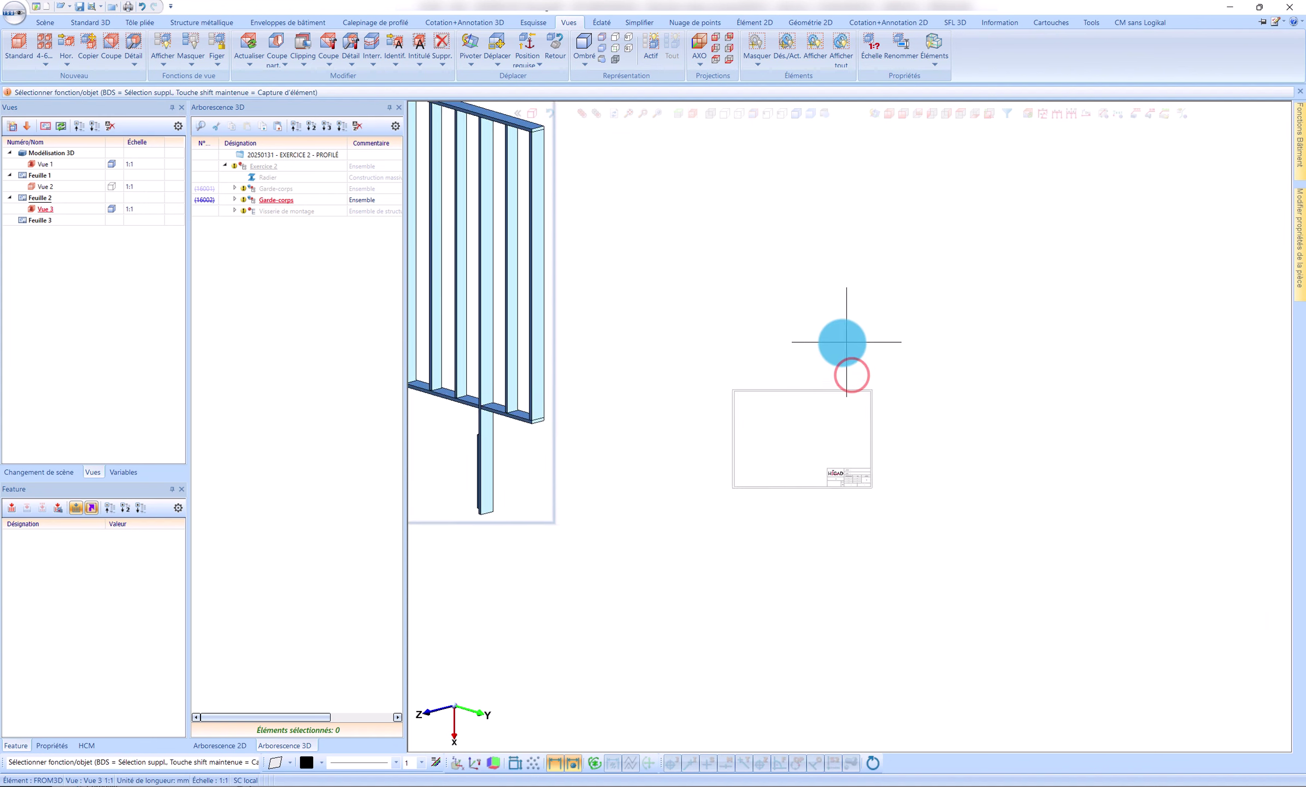
{"action": "scroll", "coordinate": [852, 312], "scroll_direction": "down", "scroll_amount": 3}
{"action": "scroll", "coordinate": [658, 222], "scroll_direction": "up", "scroll_amount": 3}
{"action": "left_click", "coordinate": [679, 113]}
{"action": "scroll", "coordinate": [530, 190], "scroll_direction": "up", "scroll_amount": 9}
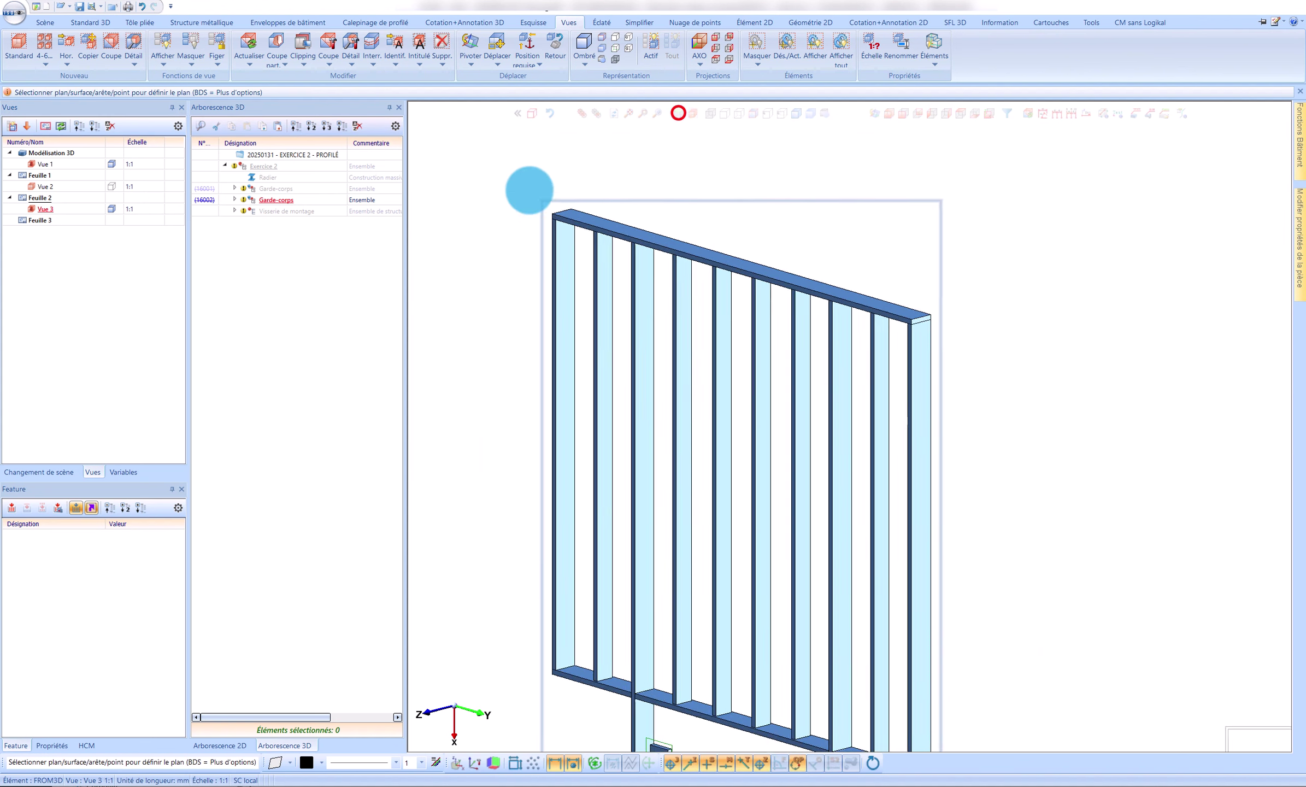
{"action": "left_click", "coordinate": [596, 254]}
{"action": "left_click", "coordinate": [983, 112]}
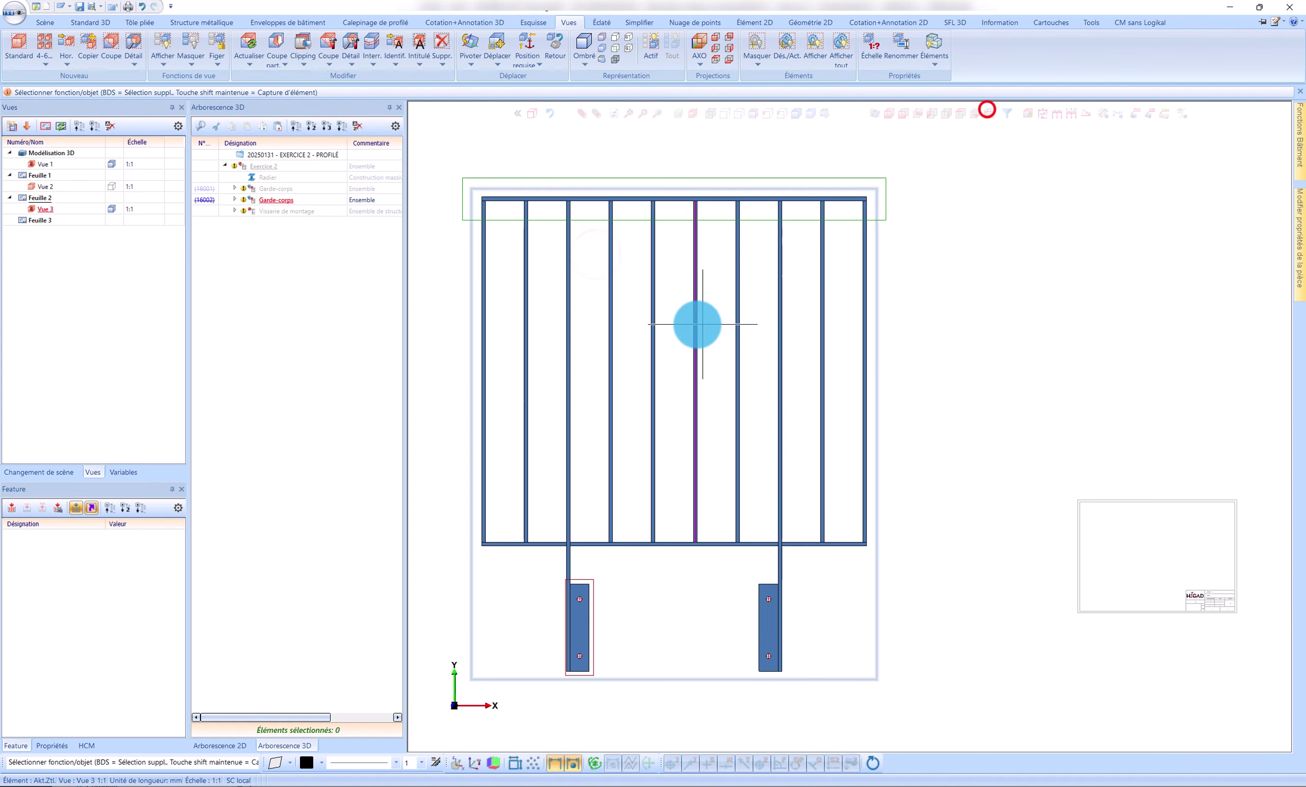
Set the scale of Vue 3 to 1:10, picking a fixed point on the railing view
{"action": "scroll", "coordinate": [727, 306], "scroll_direction": "down", "scroll_amount": 3}
{"action": "right_click", "coordinate": [740, 319]}
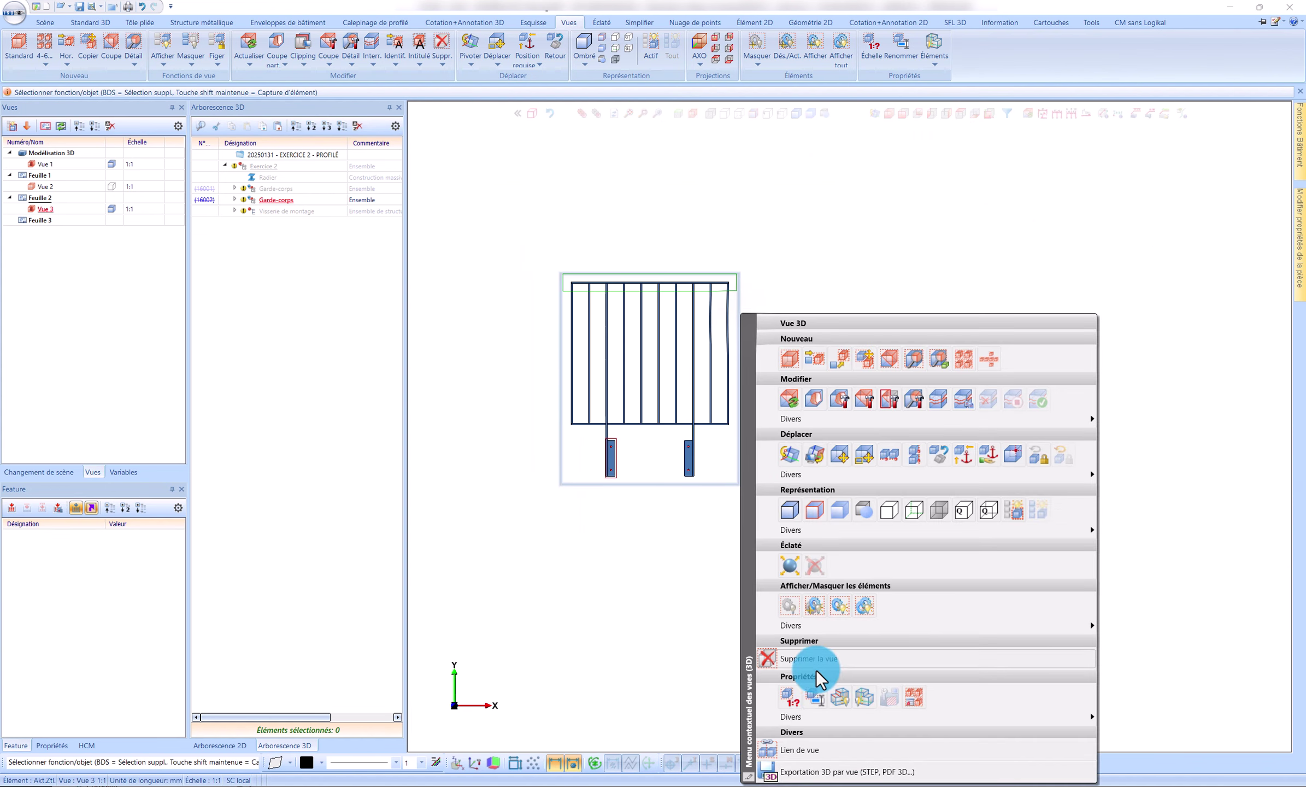
{"action": "left_click", "coordinate": [787, 691]}
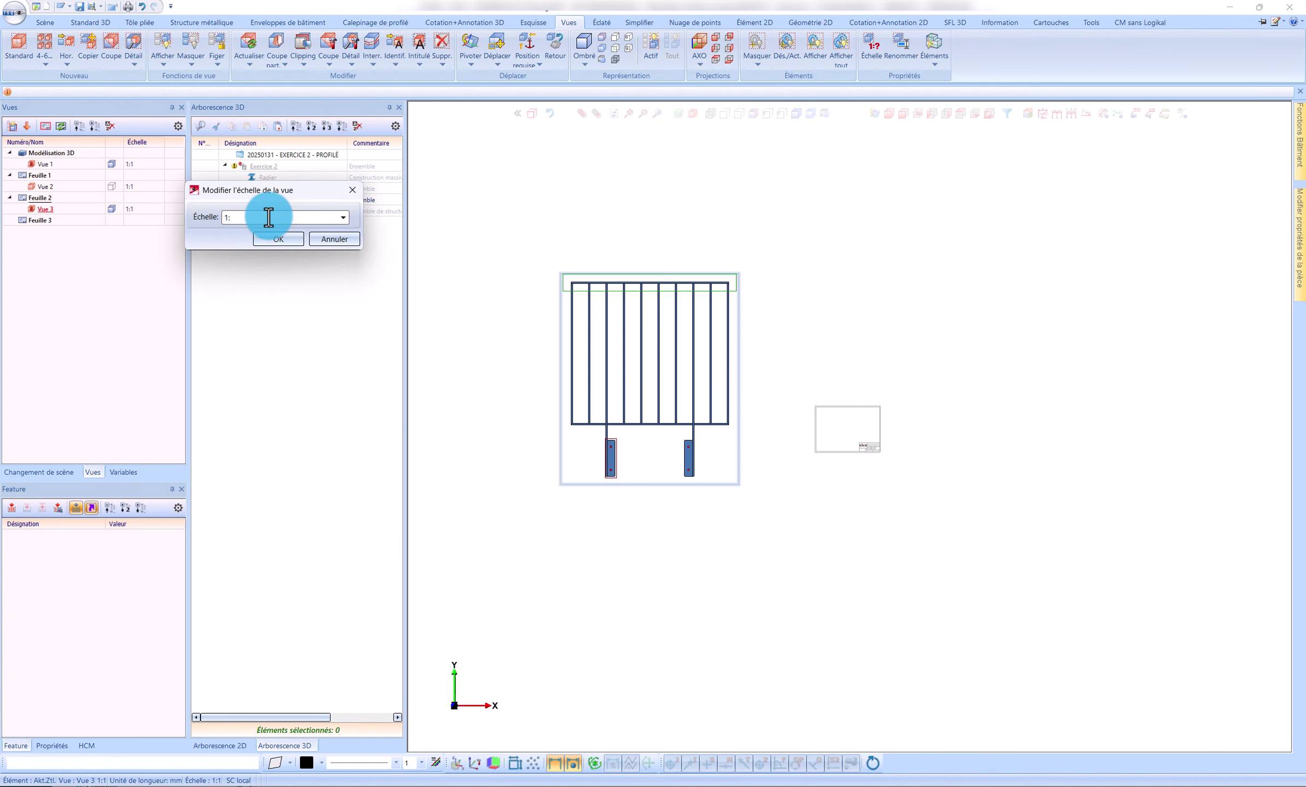
{"action": "key", "text": "Return"}
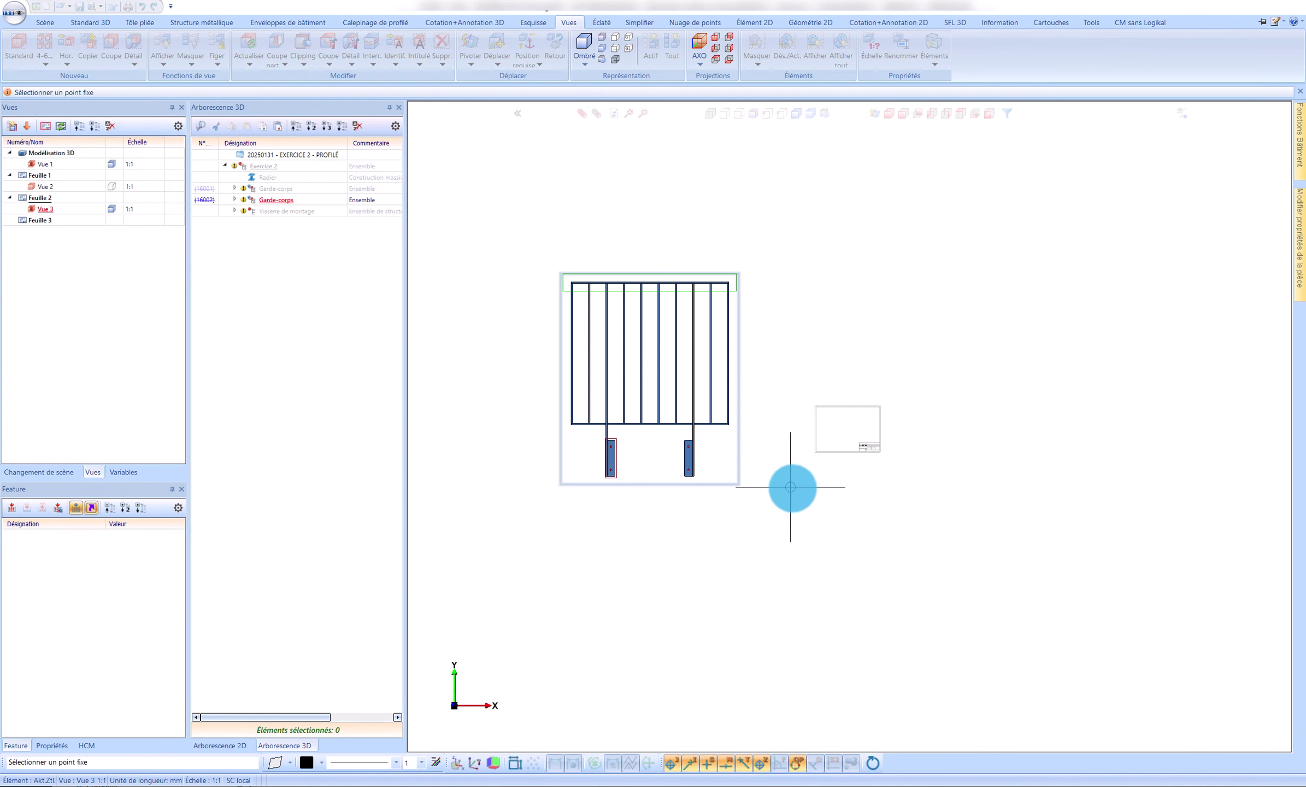
{"action": "left_click", "coordinate": [703, 377]}
Move Vue 3 inside the A3 frame and display it as an unshaded line drawing
{"action": "left_click", "coordinate": [730, 376]}
{"action": "scroll", "coordinate": [850, 427], "scroll_direction": "up", "scroll_amount": 5}
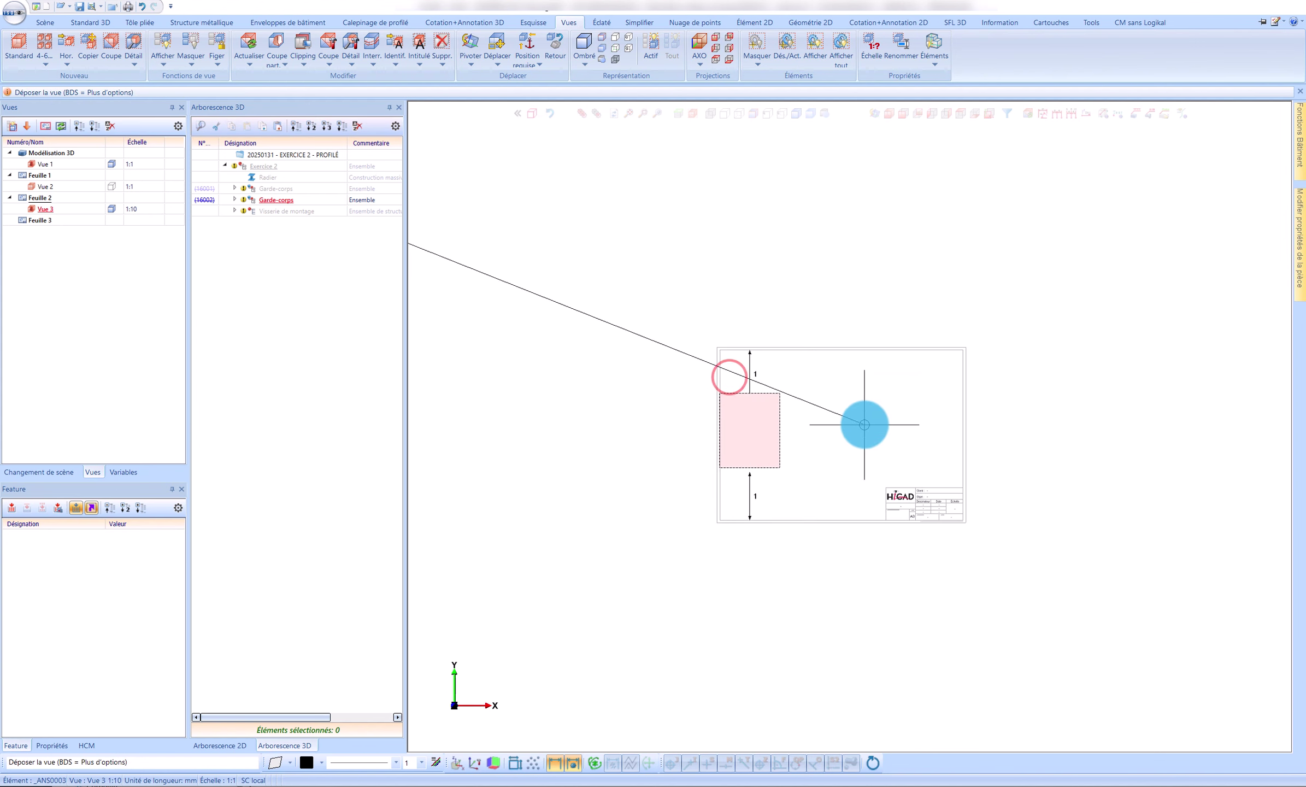
{"action": "left_click", "coordinate": [890, 401]}
{"action": "left_click", "coordinate": [724, 113]}
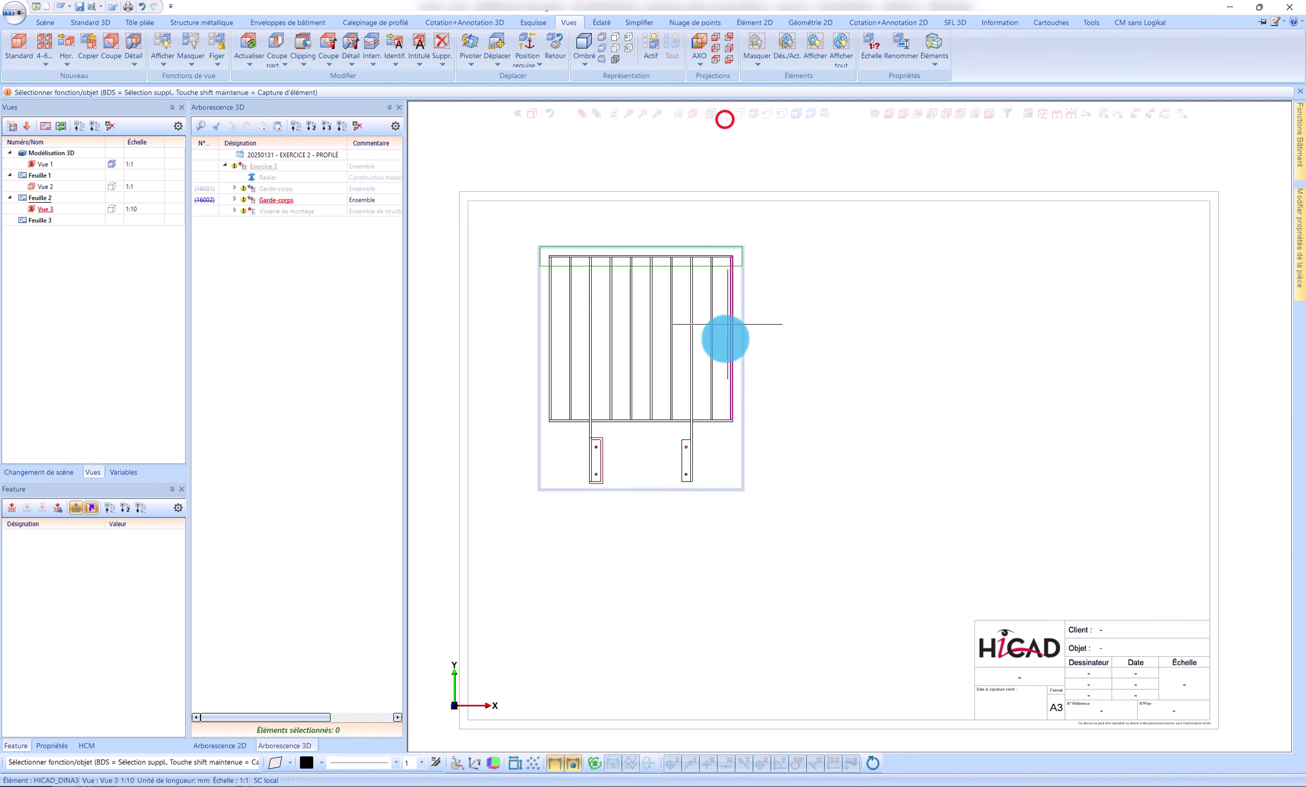
Switch from the fixing plate's local coordinate system back to the universal coordinate system
{"action": "scroll", "coordinate": [766, 260], "scroll_direction": "down", "scroll_amount": 3}
{"action": "scroll", "coordinate": [767, 259], "scroll_direction": "up", "scroll_amount": 5}
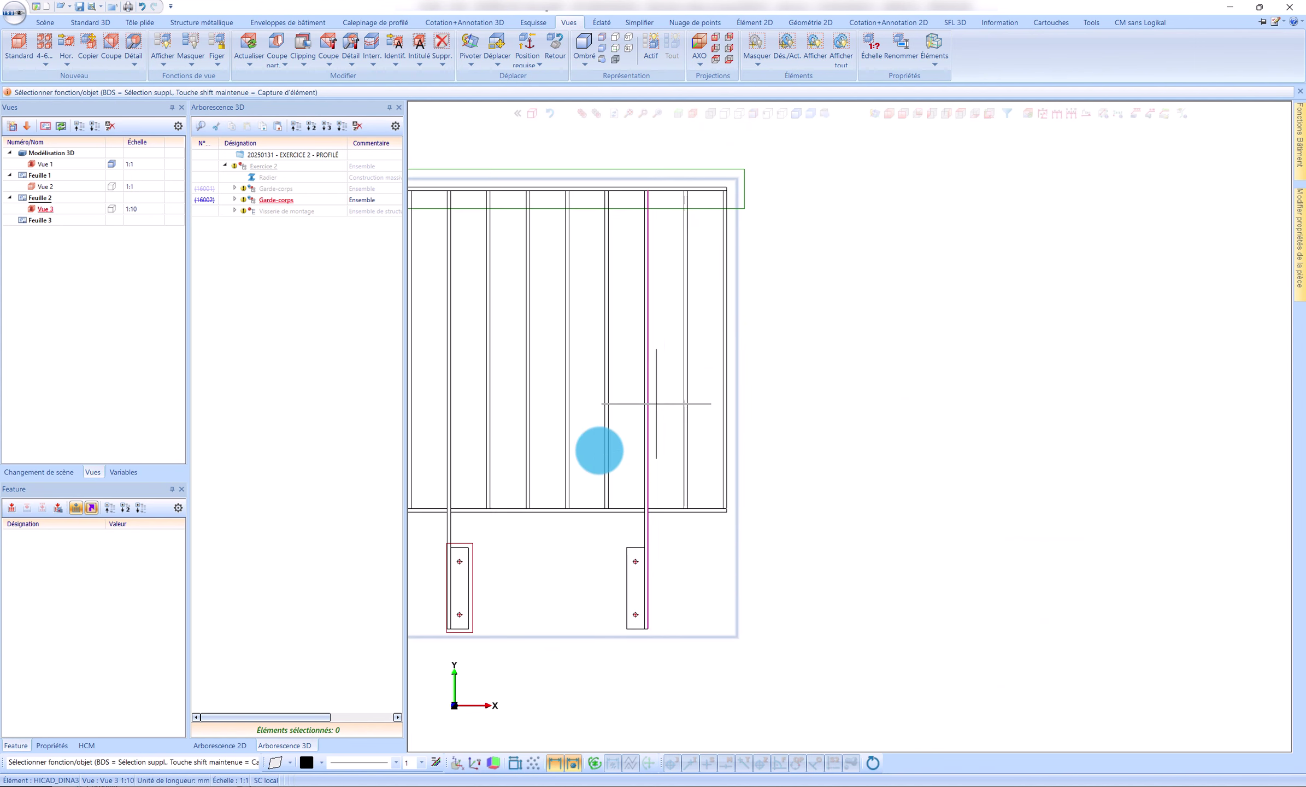
{"action": "right_click", "coordinate": [487, 545]}
{"action": "left_click", "coordinate": [559, 529]}
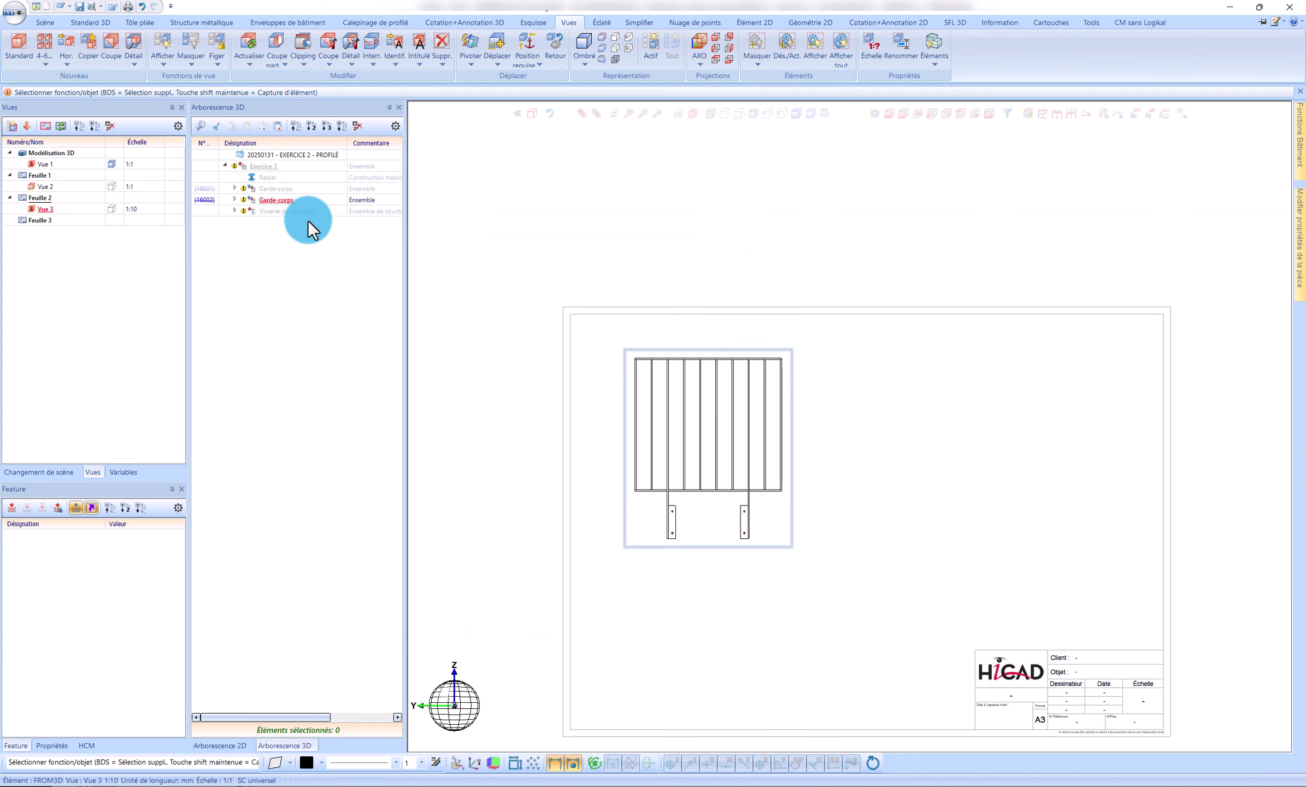
Run the Repérer itemisation to update the item numbers of the Garde-corps assemblies
{"action": "double_click", "coordinate": [280, 200]}
{"action": "left_click", "coordinate": [54, 17]}
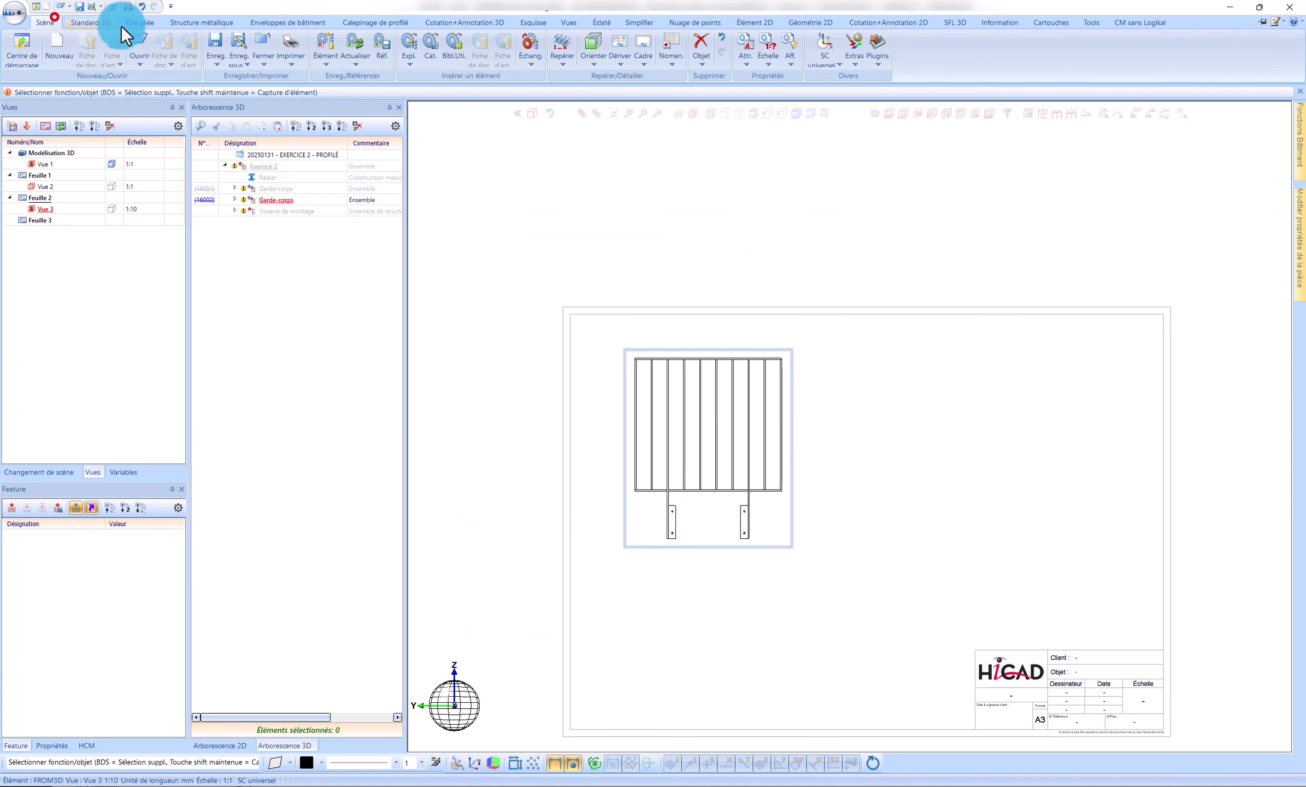
{"action": "left_click", "coordinate": [569, 40]}
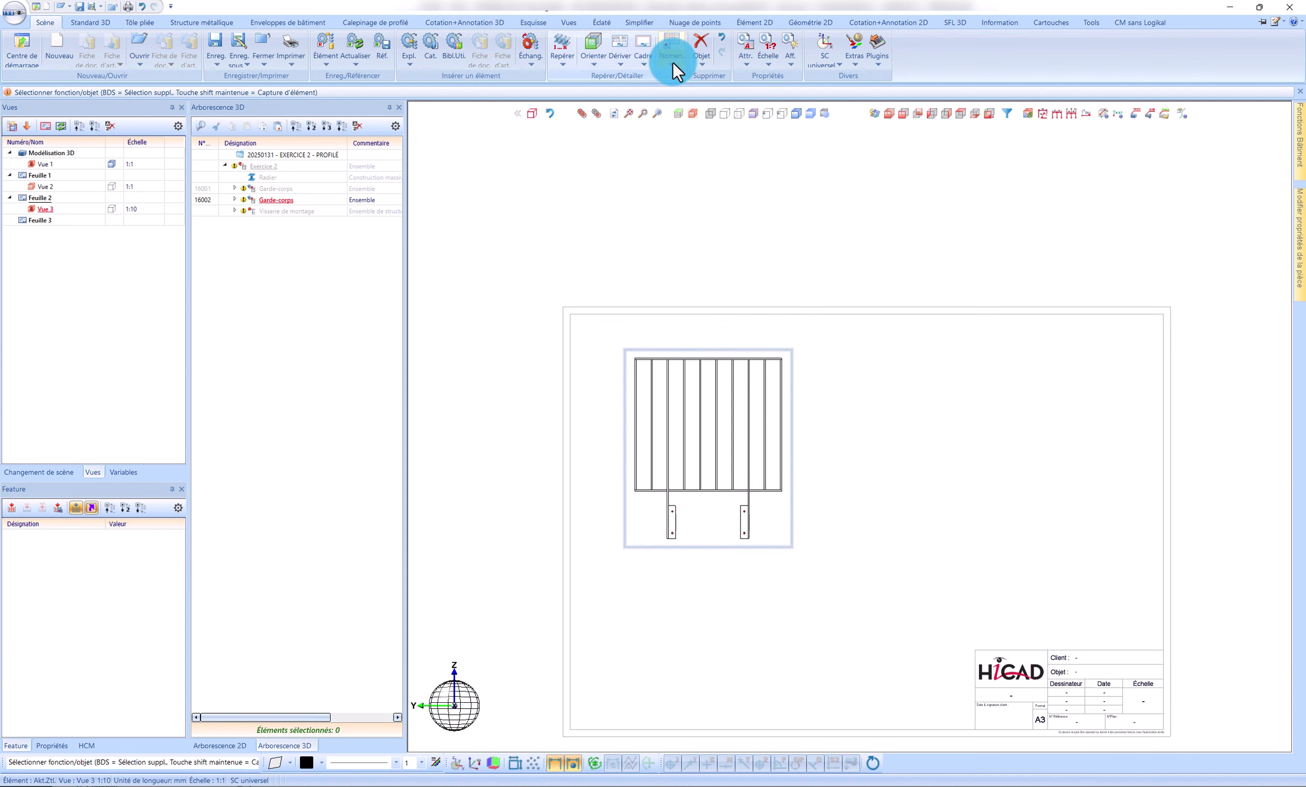
Insert the Garde-corps fabrication parts list into the drawing, generated from the HiCAD element attributes, at the A3 frame's lower-left corner
{"action": "left_click", "coordinate": [672, 62]}
{"action": "left_click", "coordinate": [715, 113]}
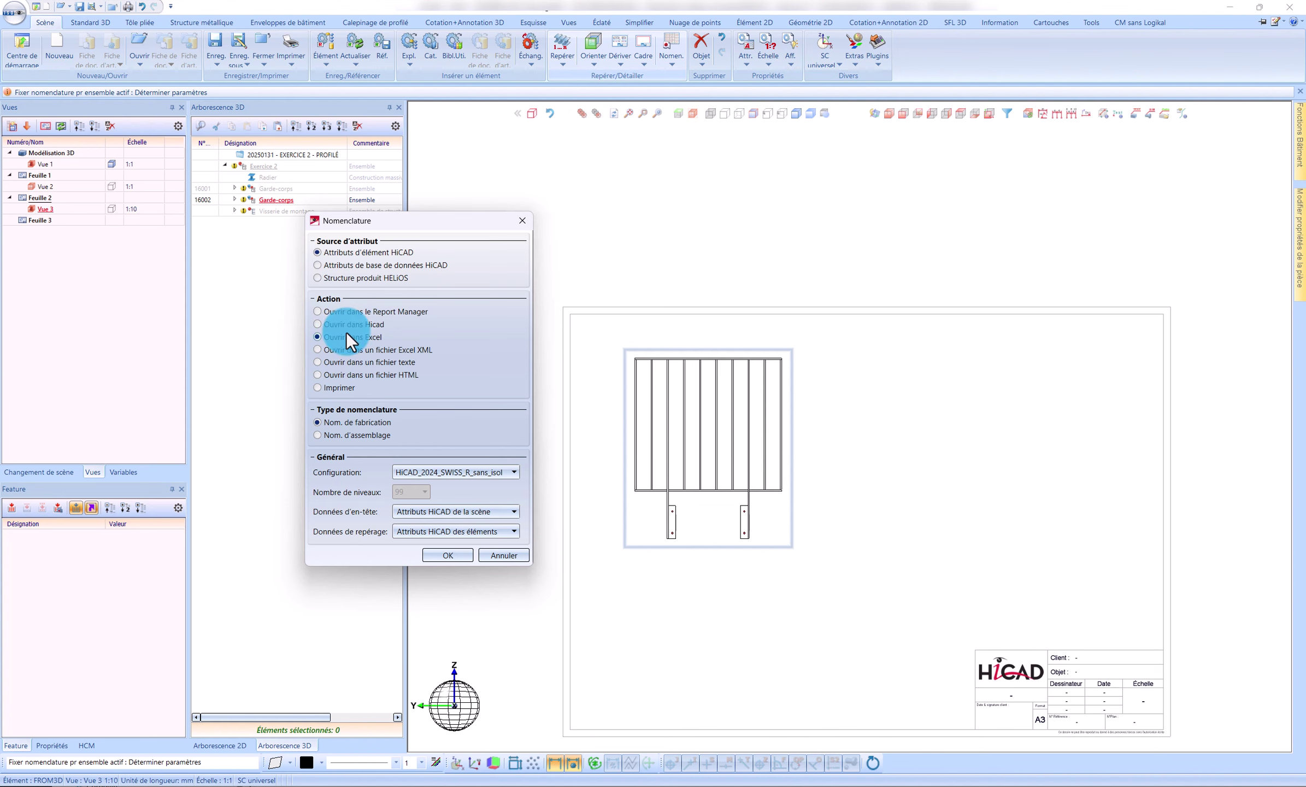
{"action": "left_click", "coordinate": [447, 555]}
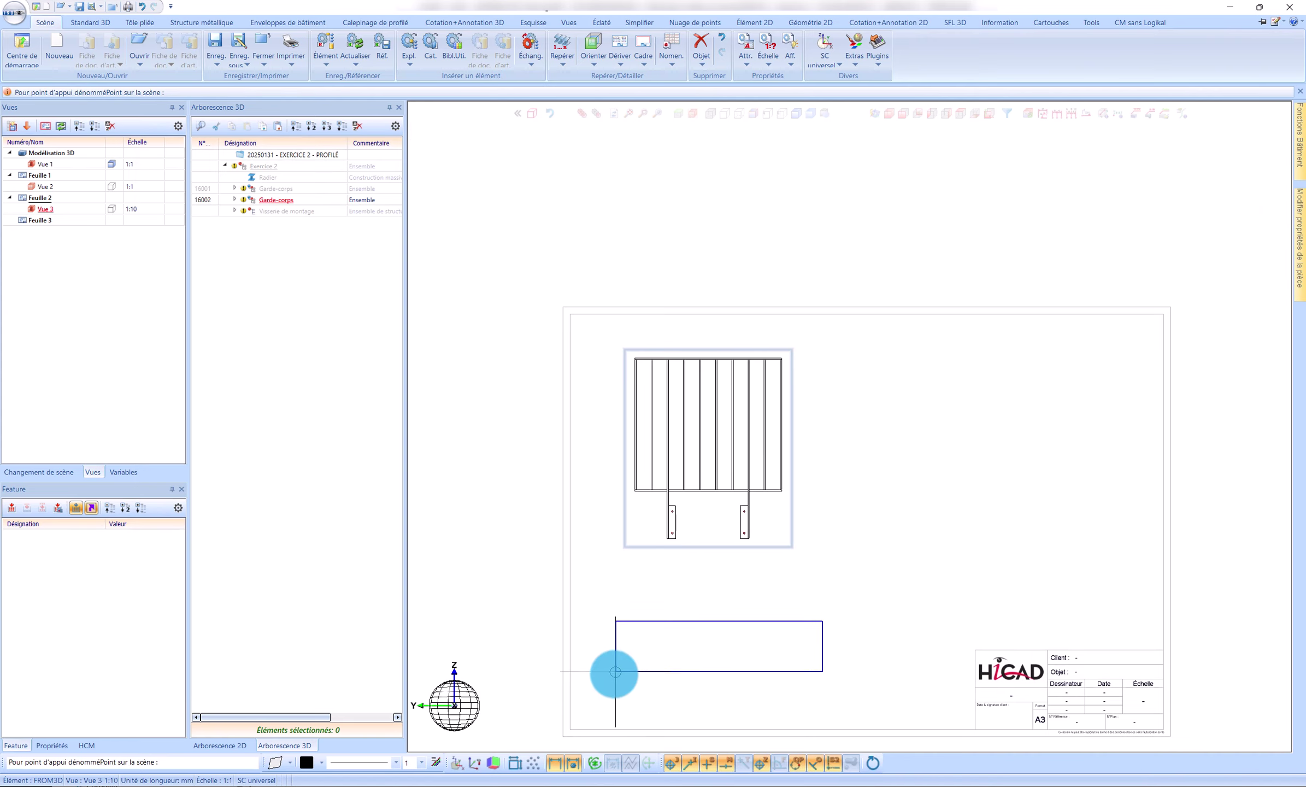
{"action": "left_click", "coordinate": [571, 728]}
{"action": "scroll", "coordinate": [641, 738], "scroll_direction": "up", "scroll_amount": 5}
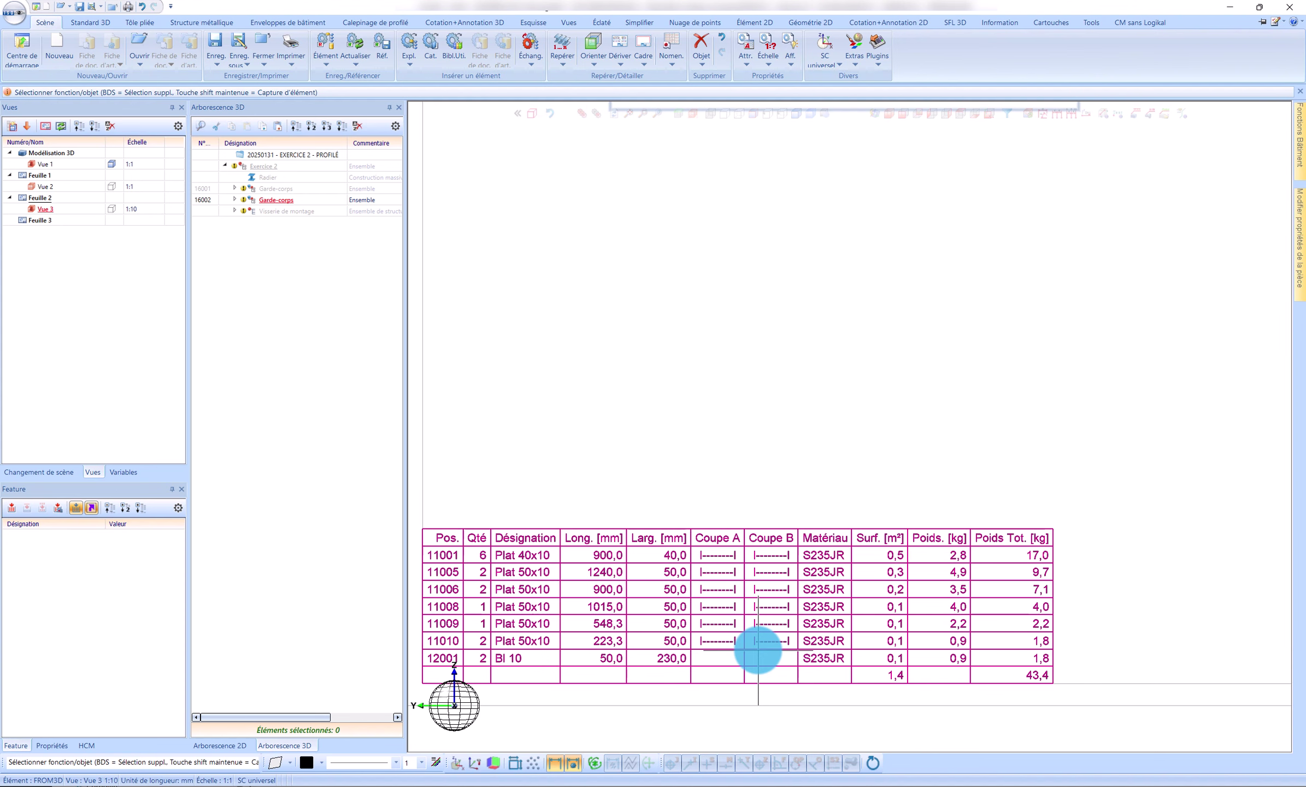
{"action": "scroll", "coordinate": [752, 653], "scroll_direction": "down", "scroll_amount": 5}
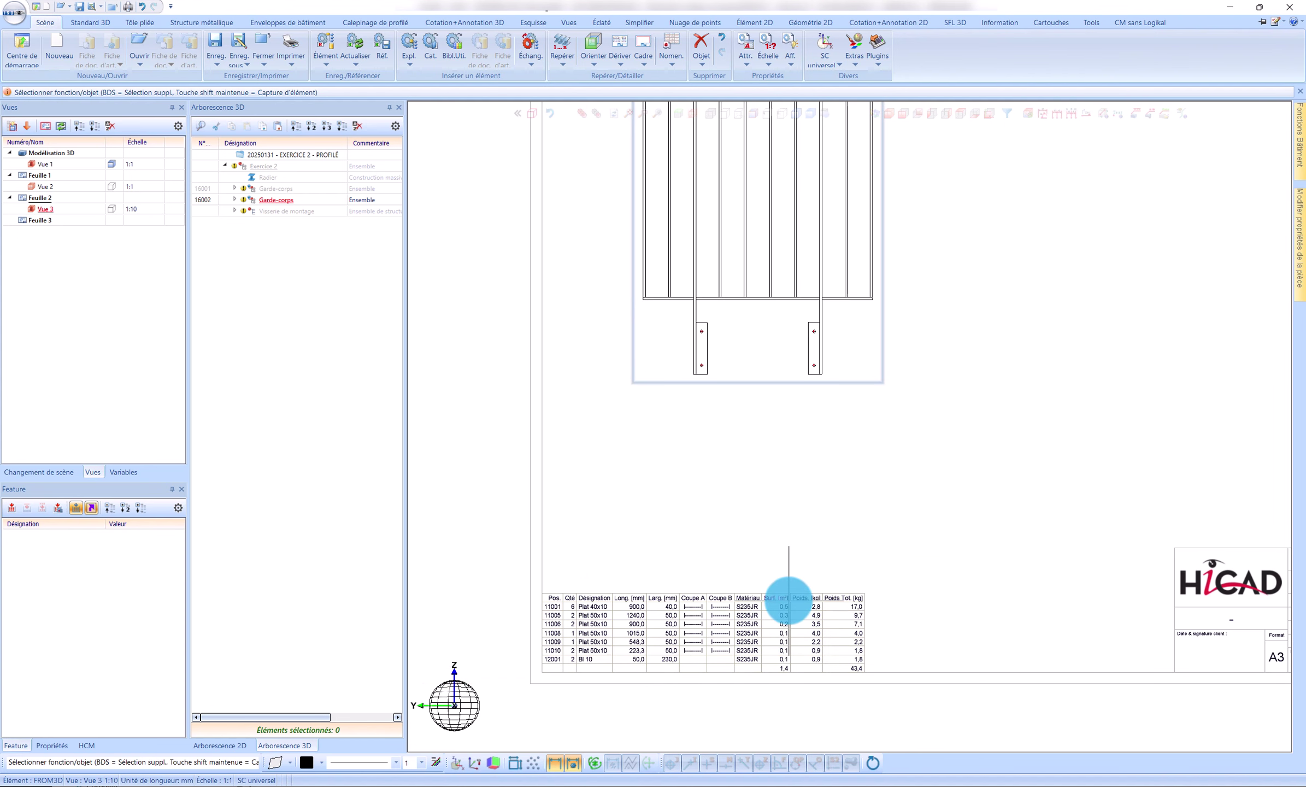
Define a section view of Vue 3 with a vertical cutting line through the railing and place it beside the front view
{"action": "scroll", "coordinate": [896, 263], "scroll_direction": "up", "scroll_amount": 2}
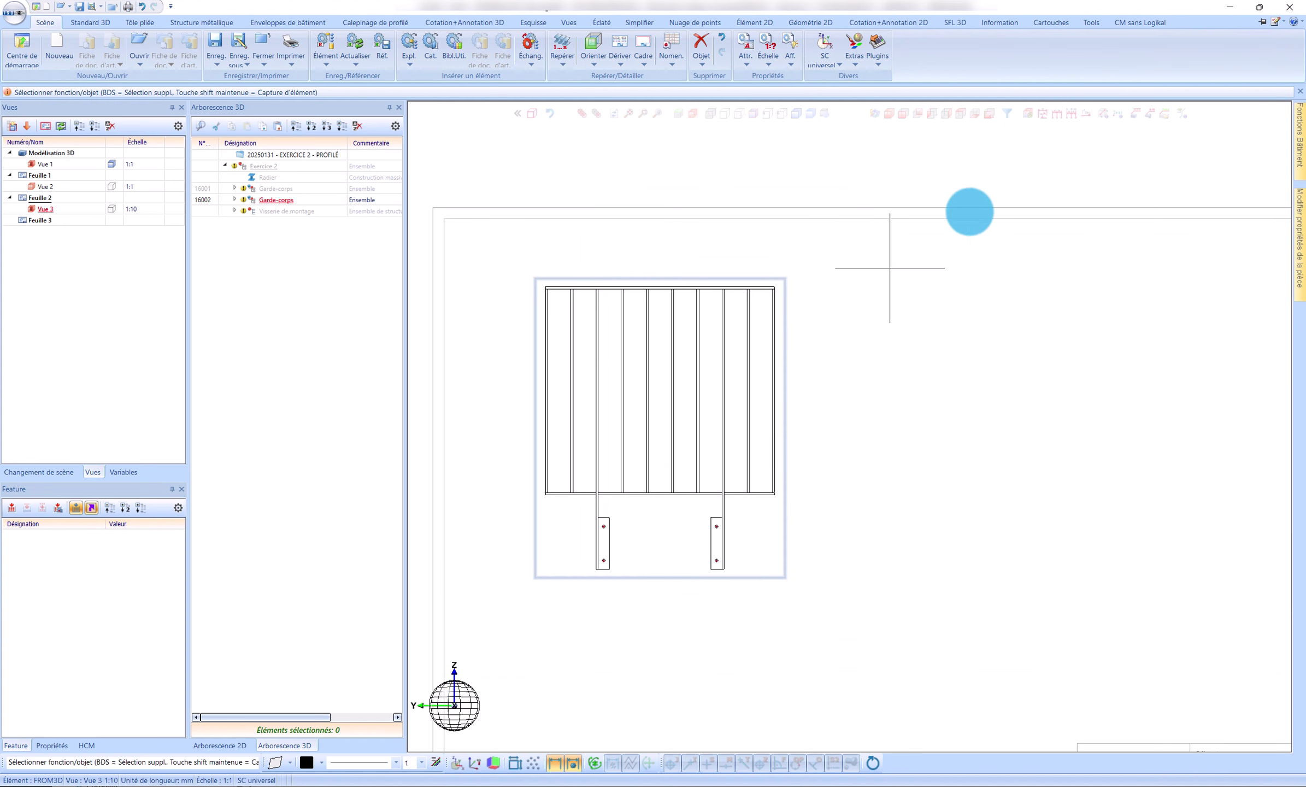
{"action": "right_click", "coordinate": [812, 295]}
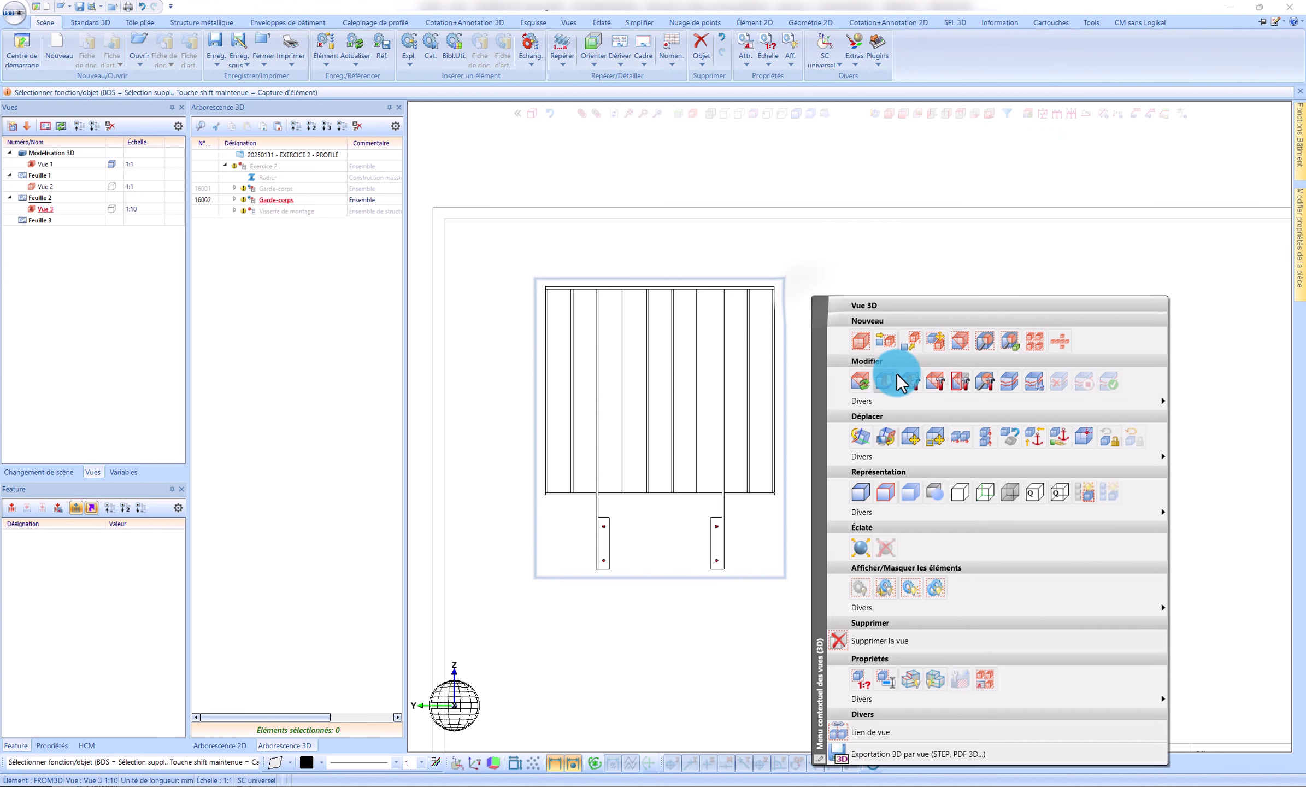
{"action": "left_click", "coordinate": [958, 343]}
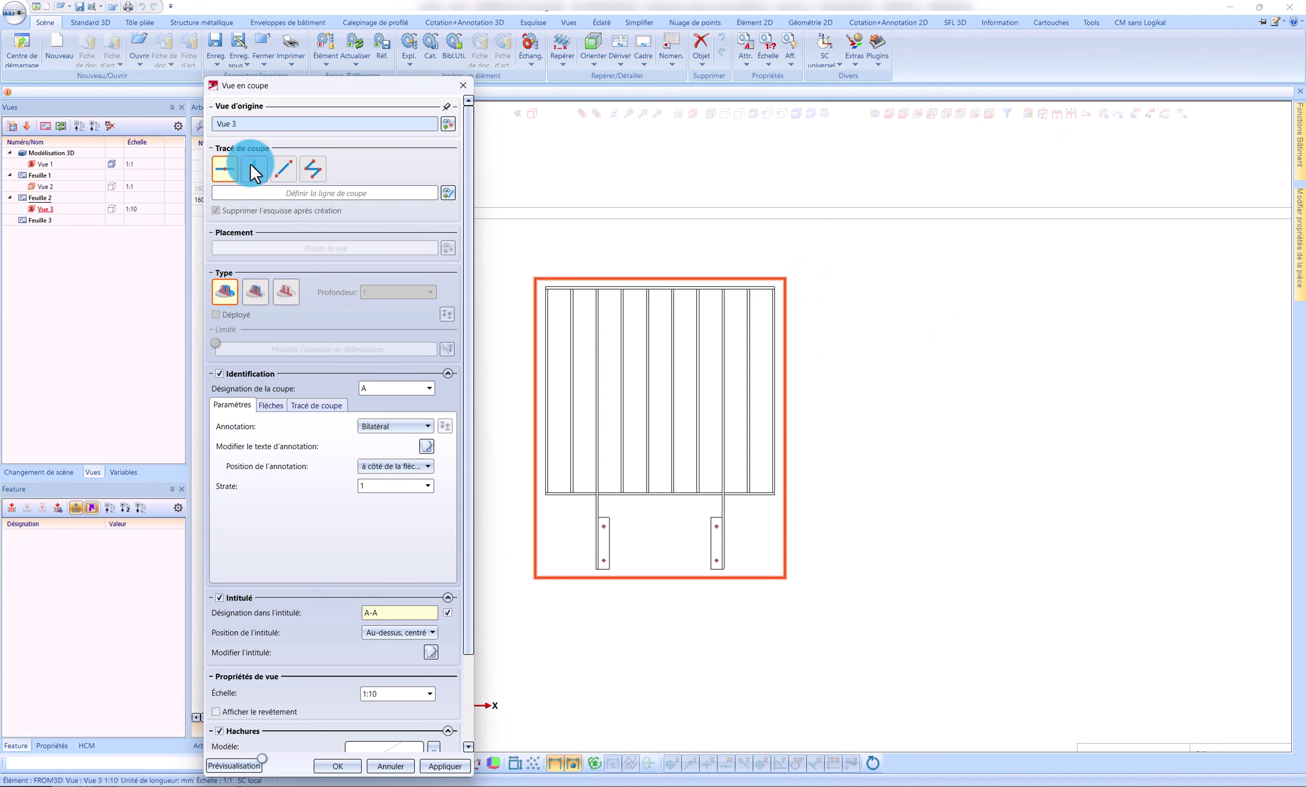
{"action": "left_click", "coordinate": [250, 165]}
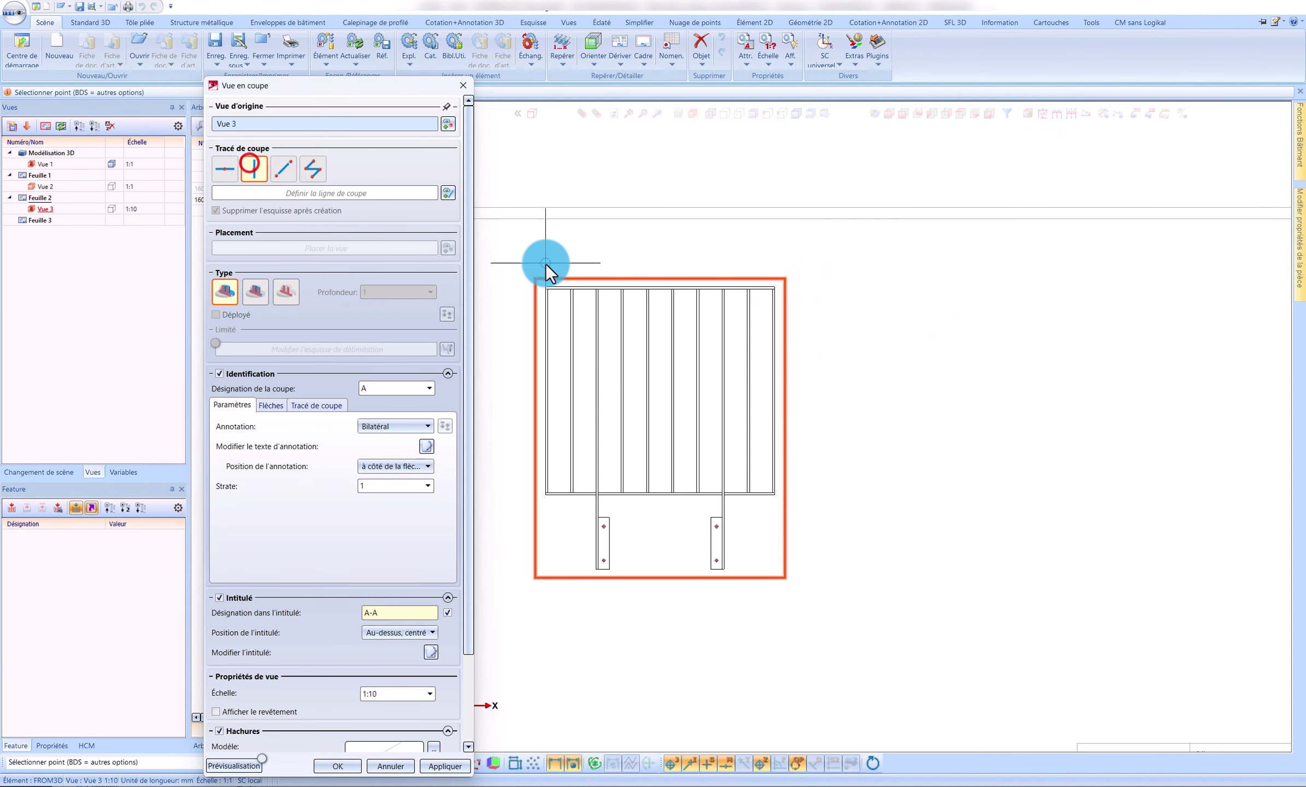
{"action": "left_click", "coordinate": [637, 275]}
{"action": "left_click", "coordinate": [797, 465]}
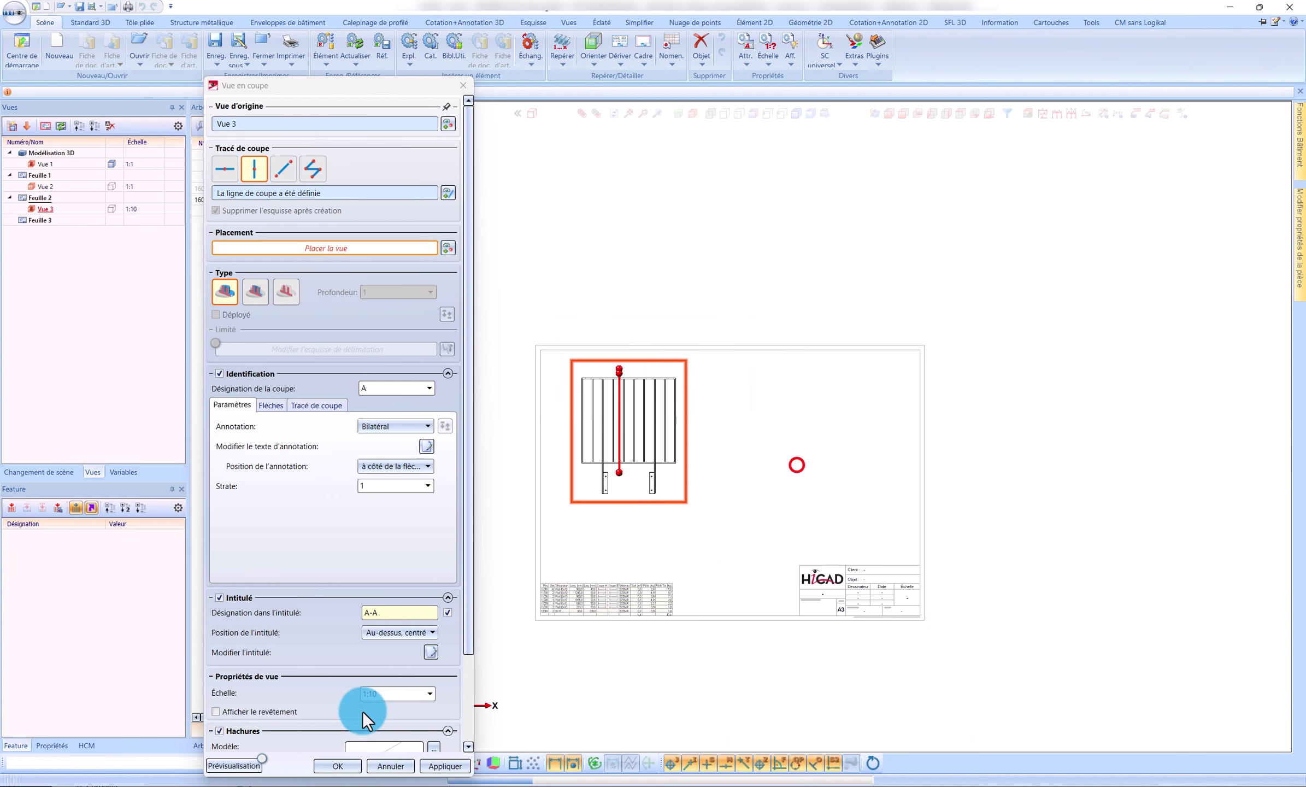
Set section A-A to scale 1:5 with a hatch distance of 5 and create the view
{"action": "left_click", "coordinate": [400, 694]}
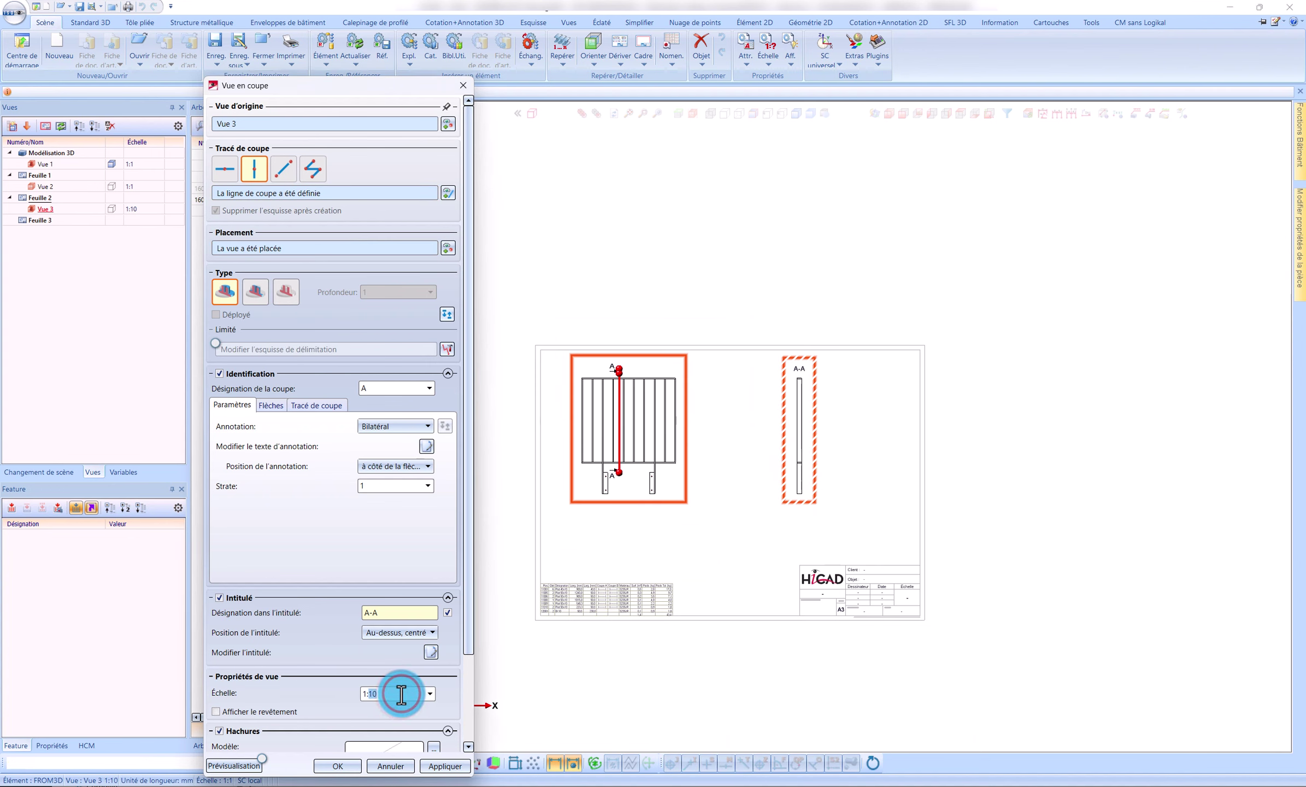
{"action": "scroll", "coordinate": [405, 692], "scroll_direction": "down", "scroll_amount": 3}
{"action": "left_click", "coordinate": [393, 724]}
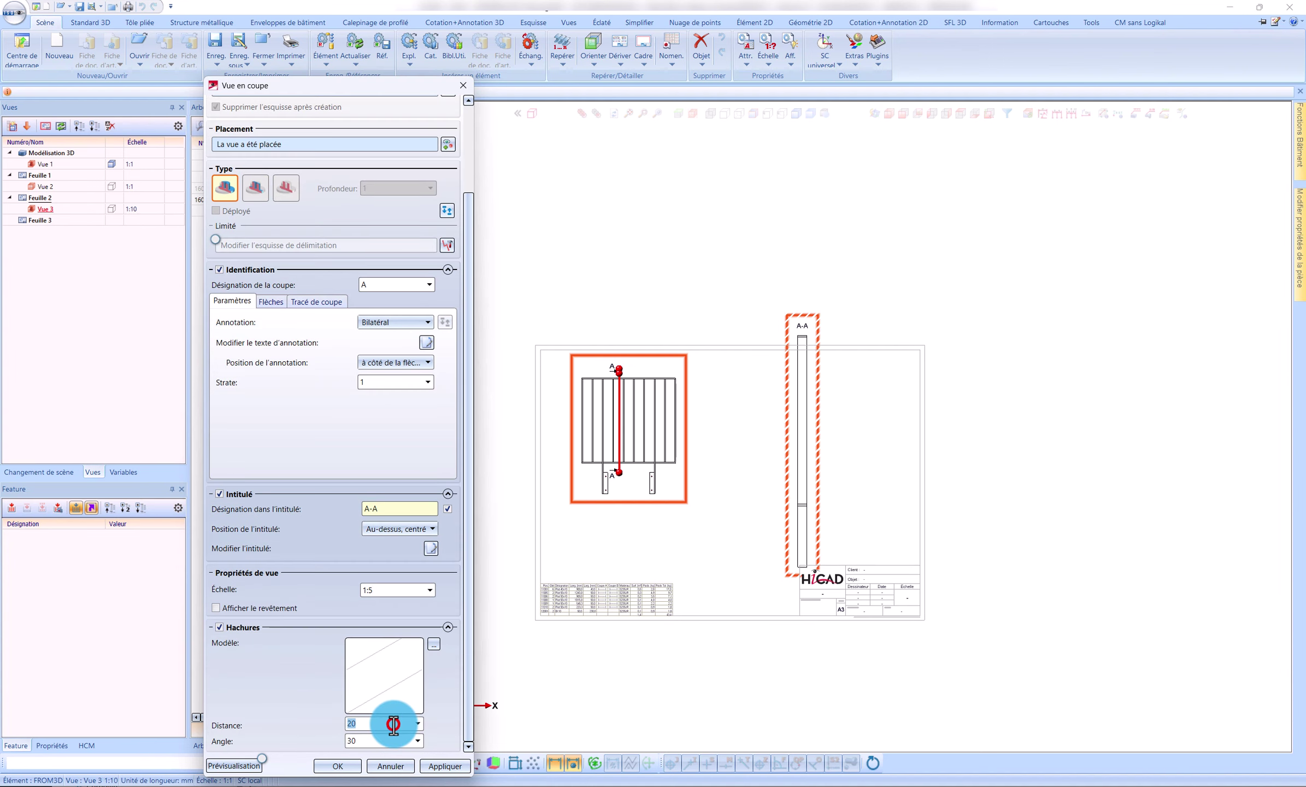
{"action": "left_click", "coordinate": [440, 766]}
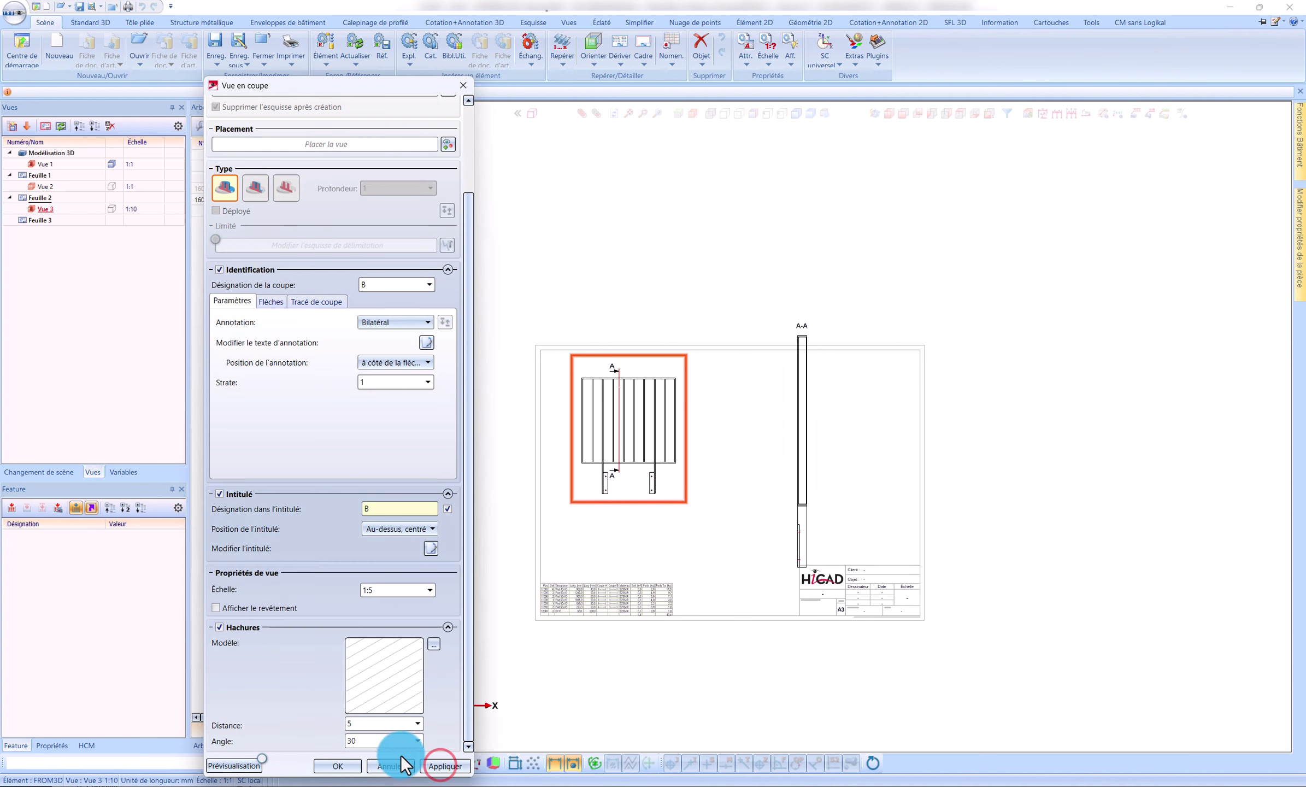
{"action": "left_click", "coordinate": [337, 766]}
Break section A-A along its length between two points on the upper part and position the shortened view inside the frame
{"action": "scroll", "coordinate": [821, 434], "scroll_direction": "up", "scroll_amount": 5}
{"action": "scroll", "coordinate": [827, 421], "scroll_direction": "down", "scroll_amount": 2}
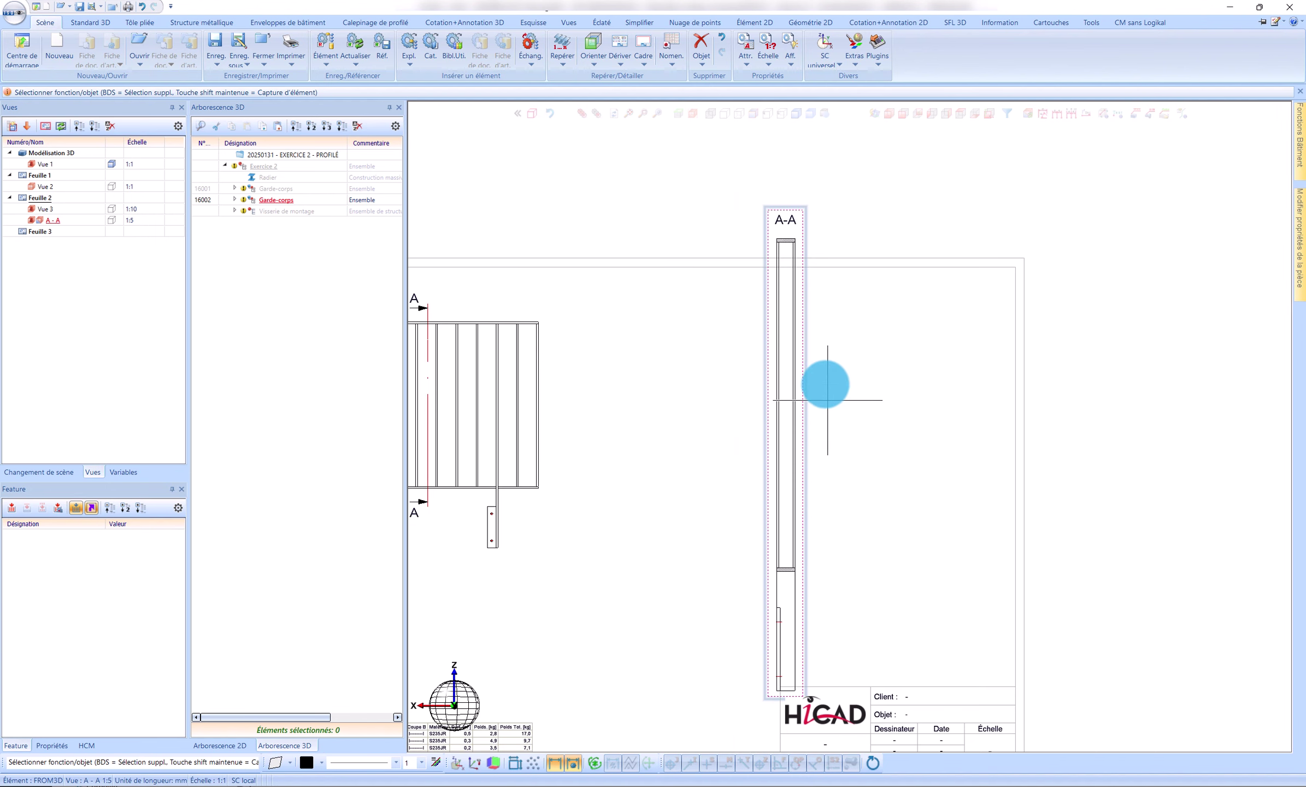
{"action": "right_click", "coordinate": [910, 289]}
{"action": "left_click", "coordinate": [1019, 401]}
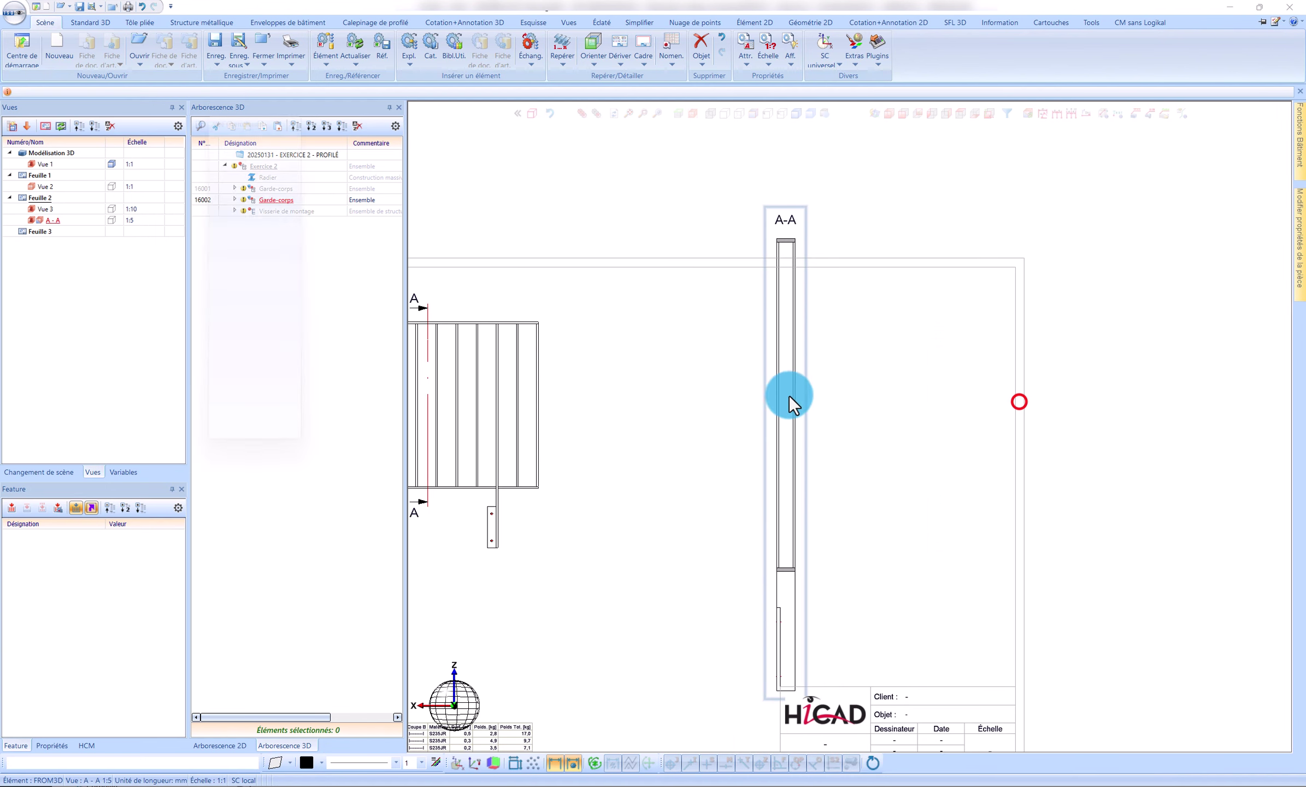
{"action": "left_click", "coordinate": [267, 260]}
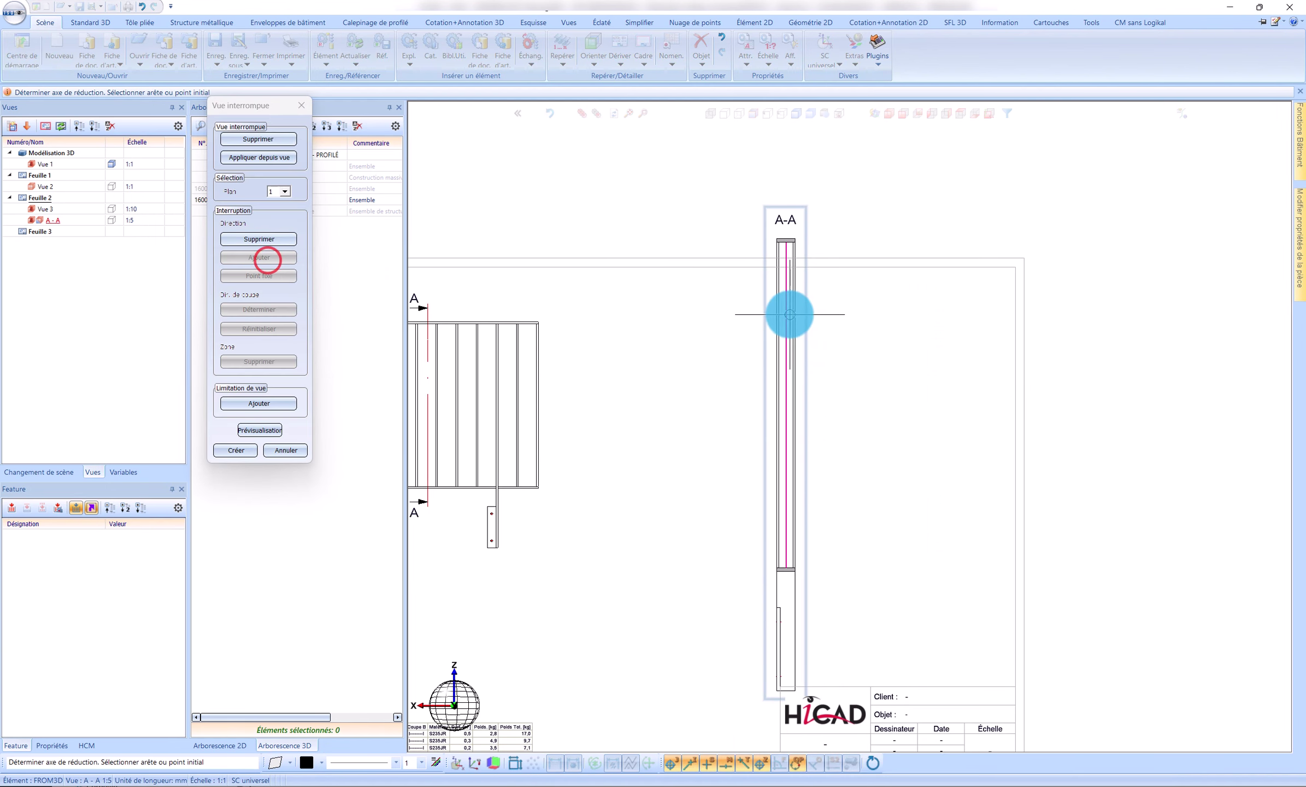
{"action": "left_click", "coordinate": [788, 314]}
{"action": "left_click", "coordinate": [730, 312]}
{"action": "left_click", "coordinate": [730, 490]}
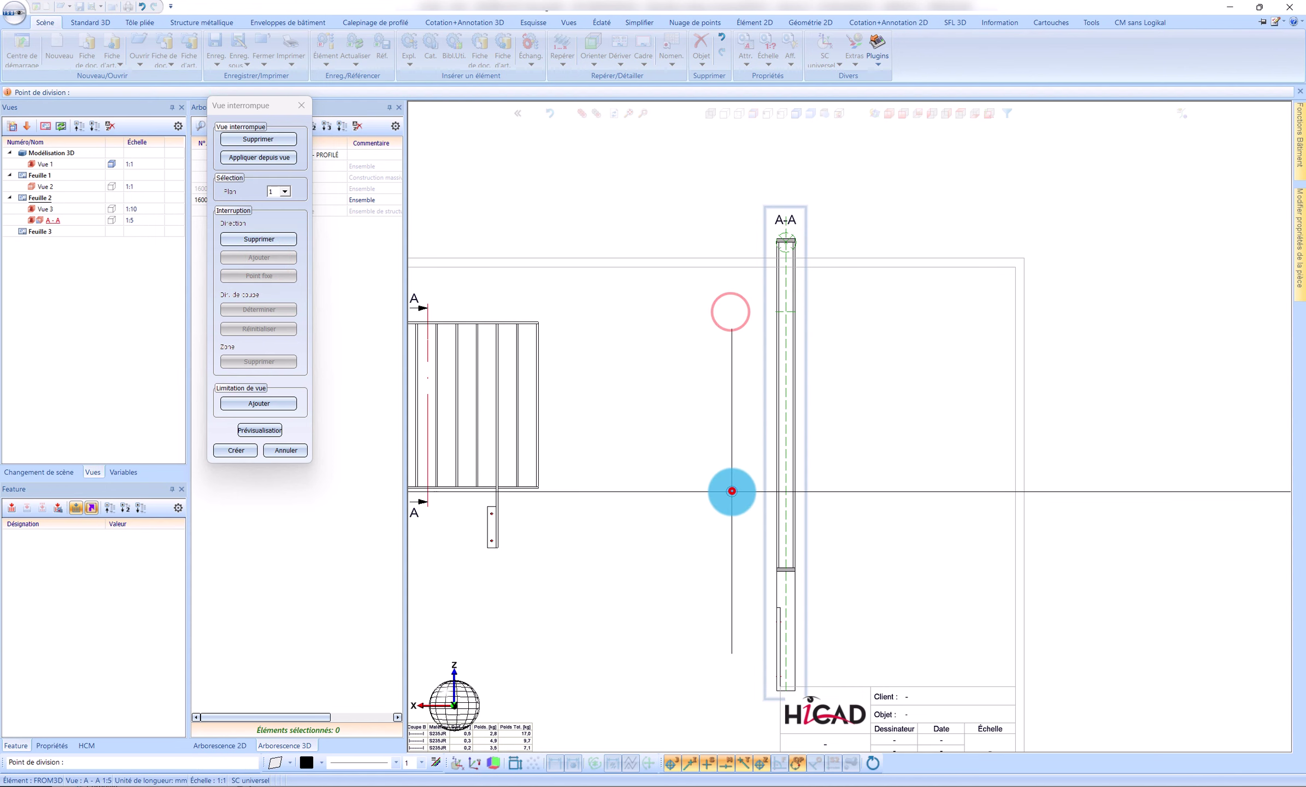
{"action": "left_click", "coordinate": [232, 451]}
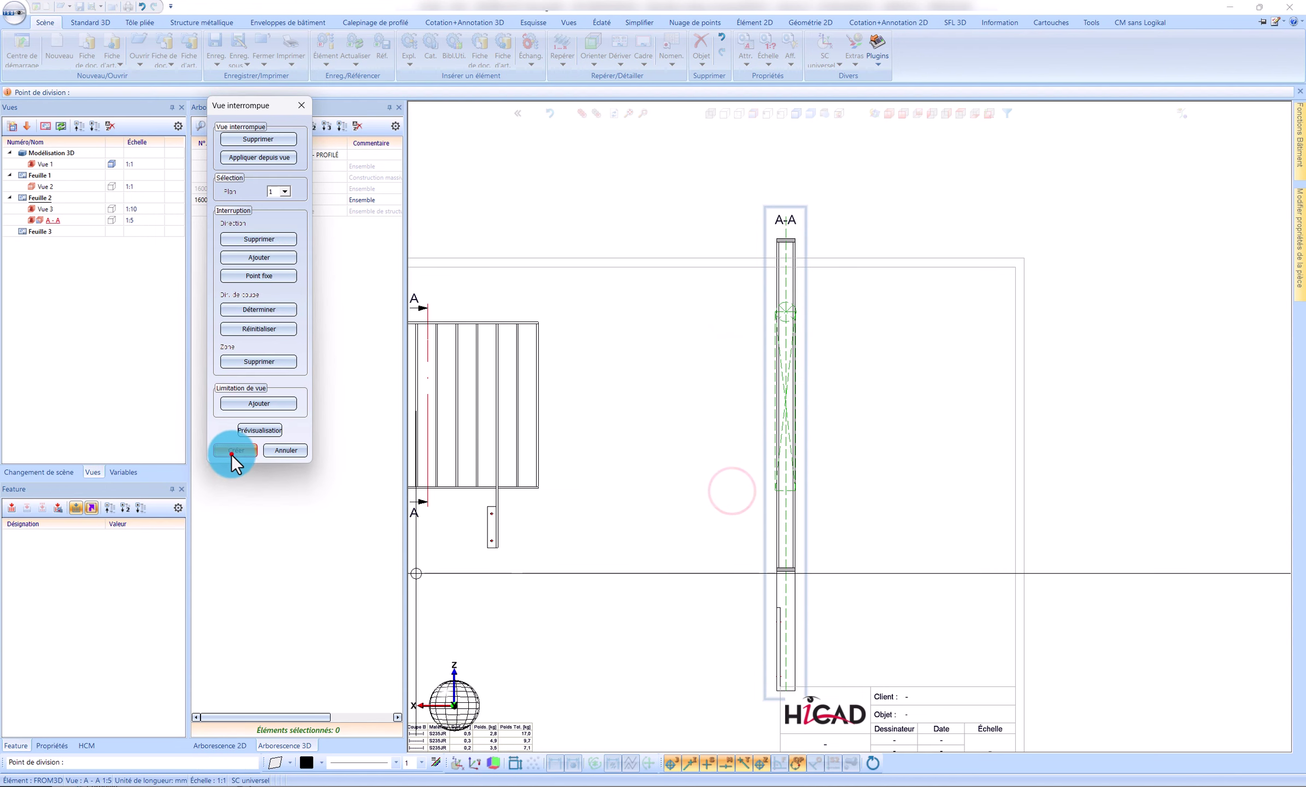
{"action": "left_click", "coordinate": [829, 407]}
{"action": "left_click", "coordinate": [807, 304]}
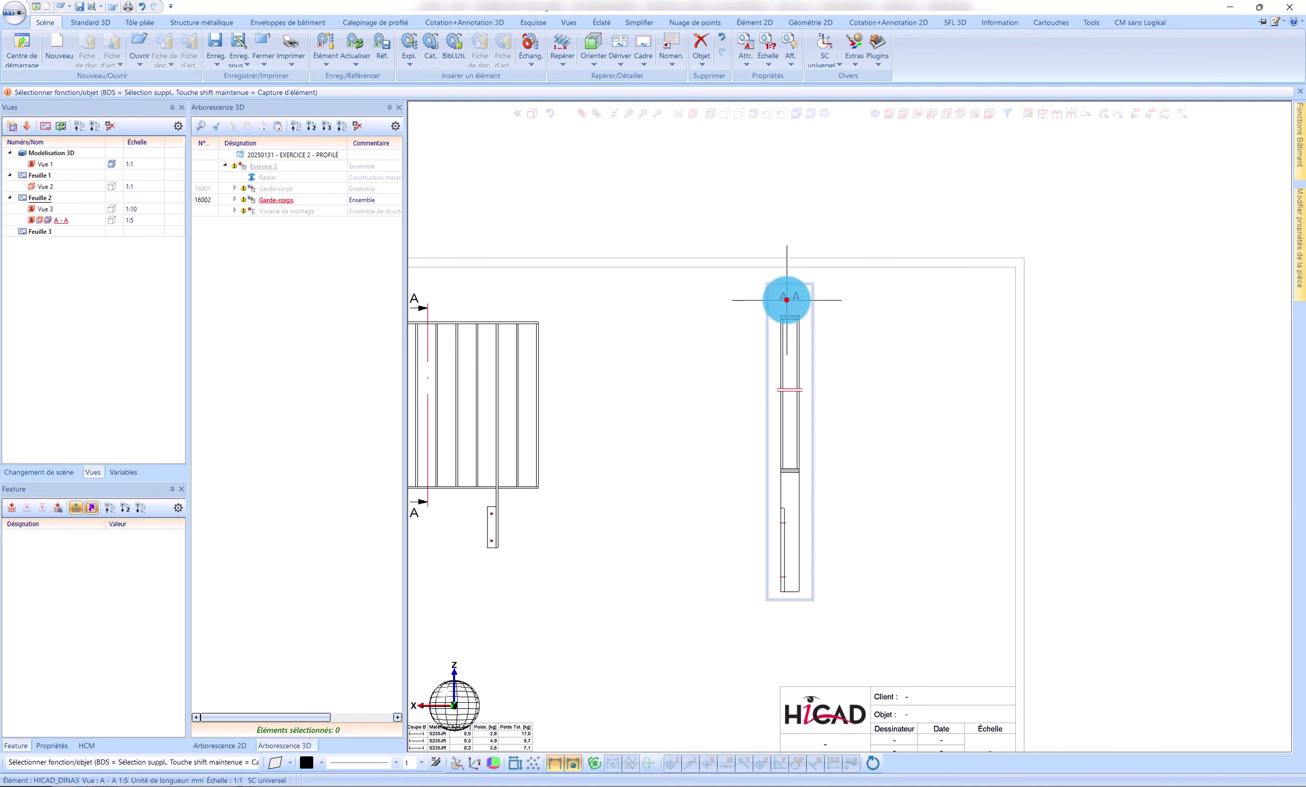
Change the section view's title to the format "Coupe A-A / ech.(1:5)"
{"action": "double_click", "coordinate": [788, 298]}
{"action": "left_click", "coordinate": [48, 164]}
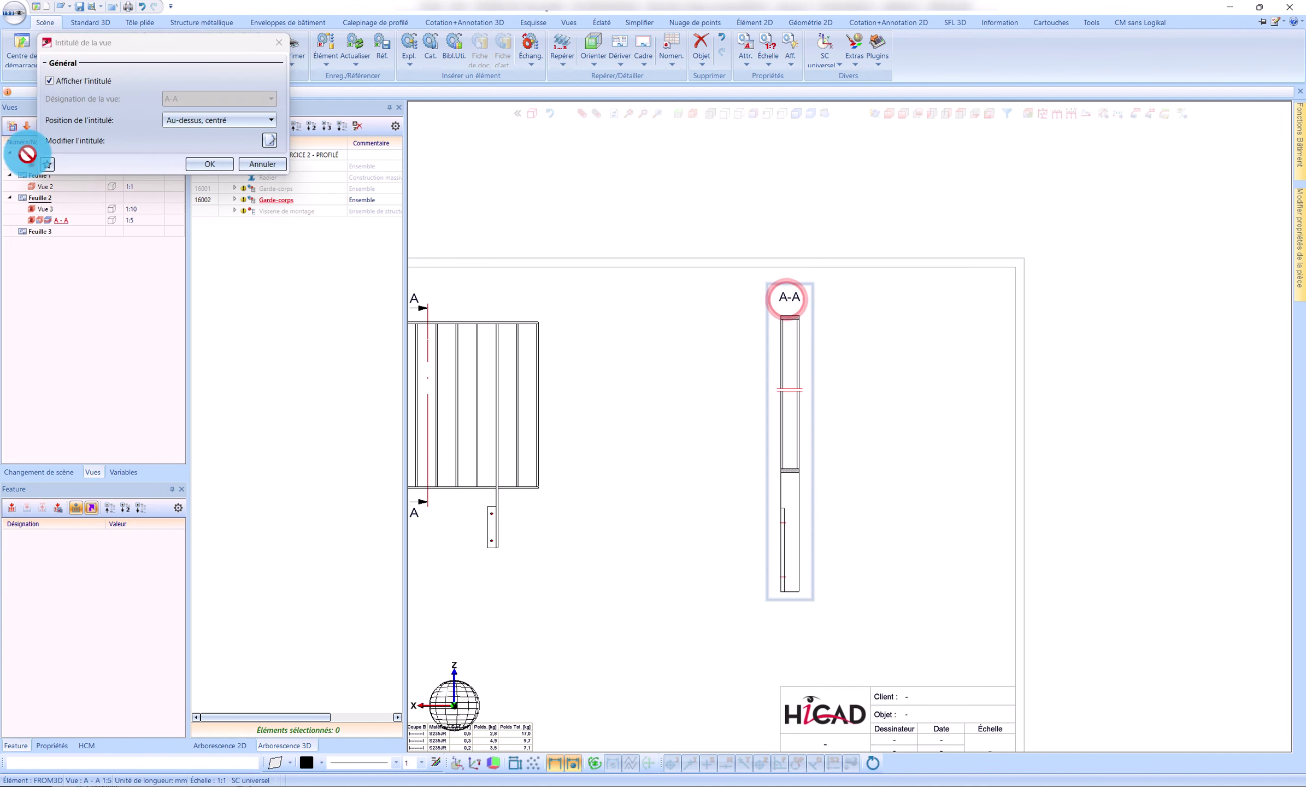
{"action": "left_click", "coordinate": [109, 208]}
{"action": "left_click", "coordinate": [204, 163]}
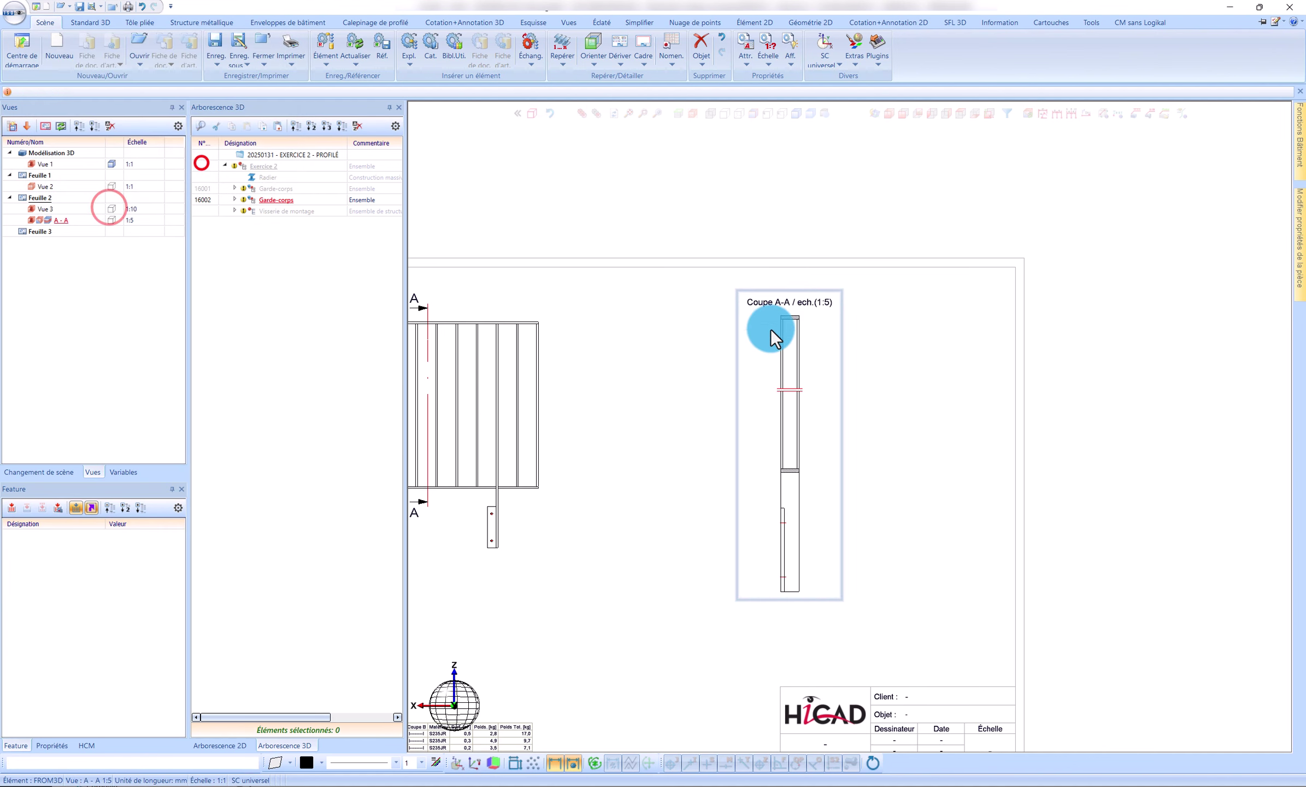
Dimension the railing's overall width between its lower outer corners, placing the dimension below the front view
{"action": "scroll", "coordinate": [947, 348], "scroll_direction": "down", "scroll_amount": 3}
{"action": "scroll", "coordinate": [659, 345], "scroll_direction": "up", "scroll_amount": 3}
{"action": "scroll", "coordinate": [676, 351], "scroll_direction": "up", "scroll_amount": 2}
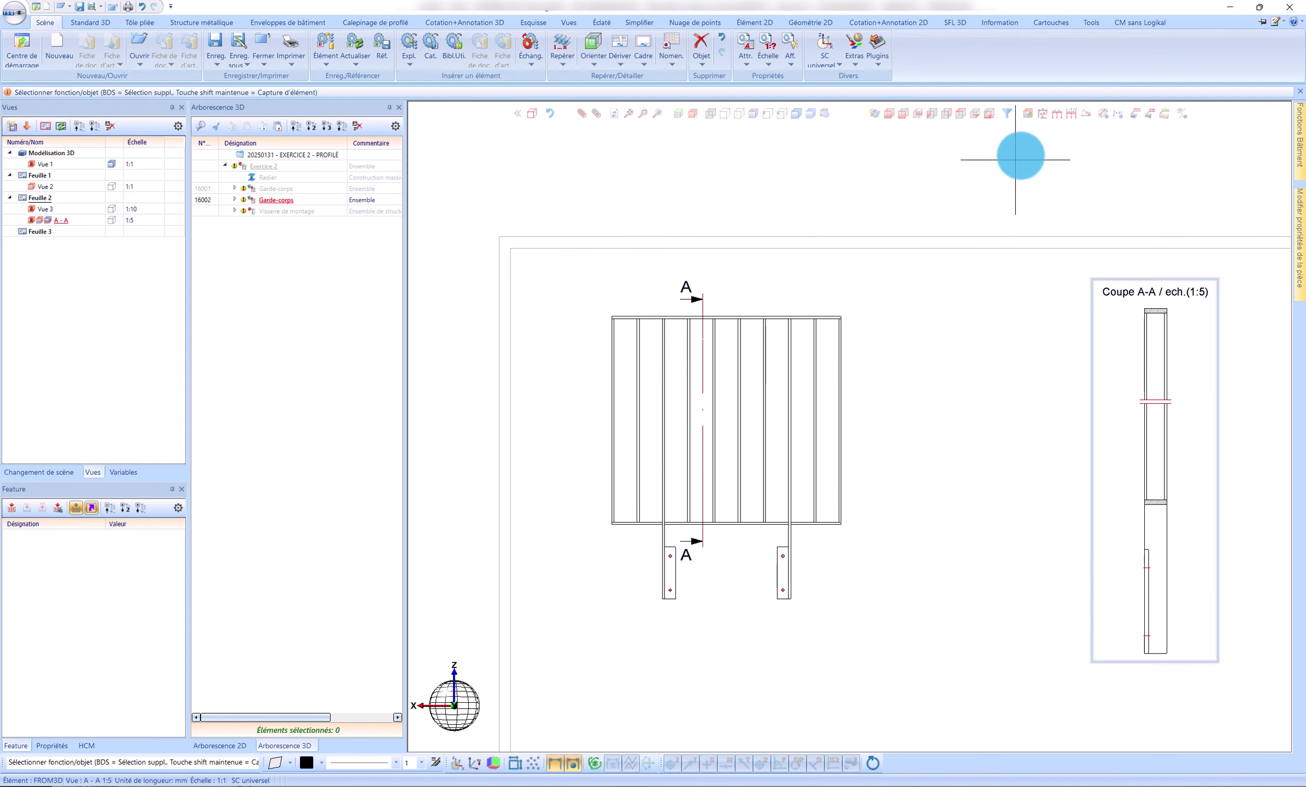
{"action": "left_click", "coordinate": [1058, 113]}
{"action": "left_click", "coordinate": [609, 528]}
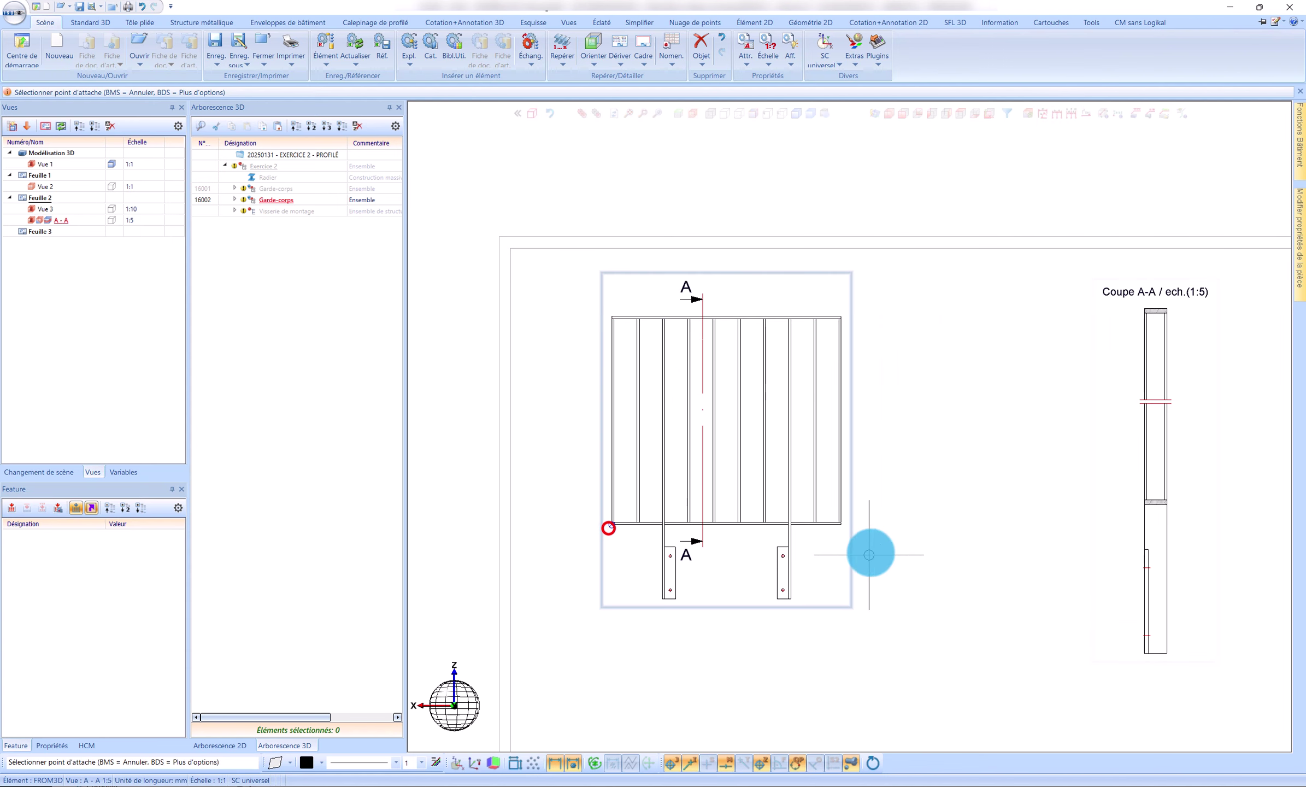
{"action": "left_click", "coordinate": [844, 527]}
{"action": "left_click", "coordinate": [815, 644]}
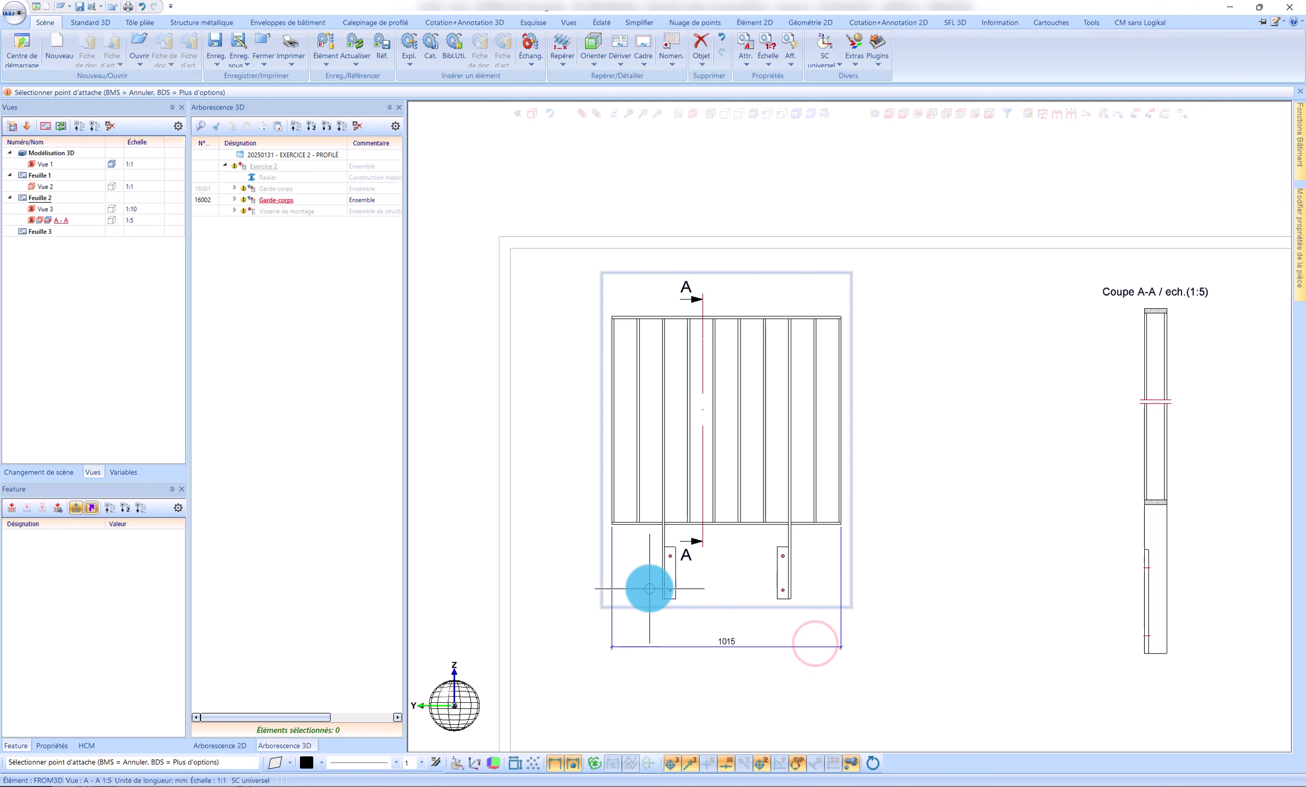
Add a dimension chain from one railing edge through the outer faces of both posts to the opposite edge, above the overall width
{"action": "scroll", "coordinate": [648, 588], "scroll_direction": "up", "scroll_amount": 2}
{"action": "left_click", "coordinate": [681, 616]}
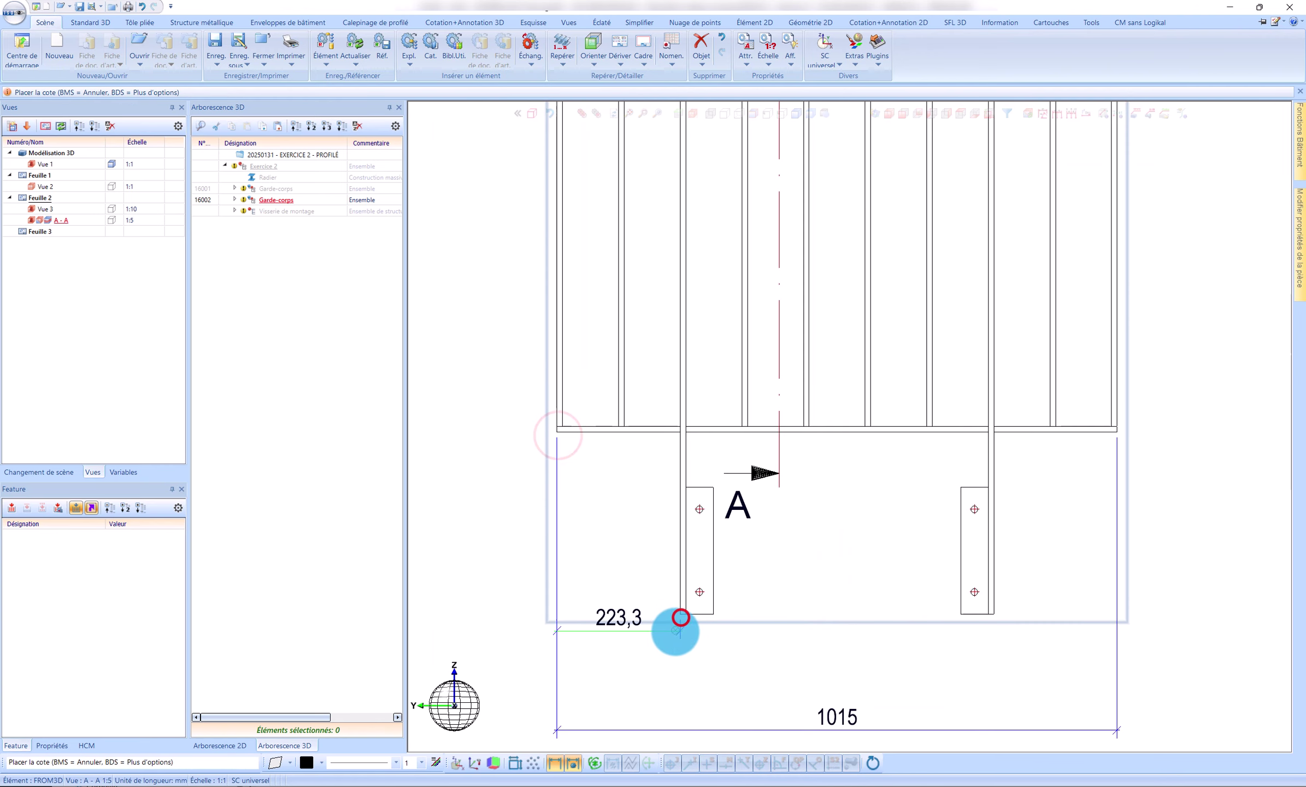
{"action": "left_click", "coordinate": [665, 698]}
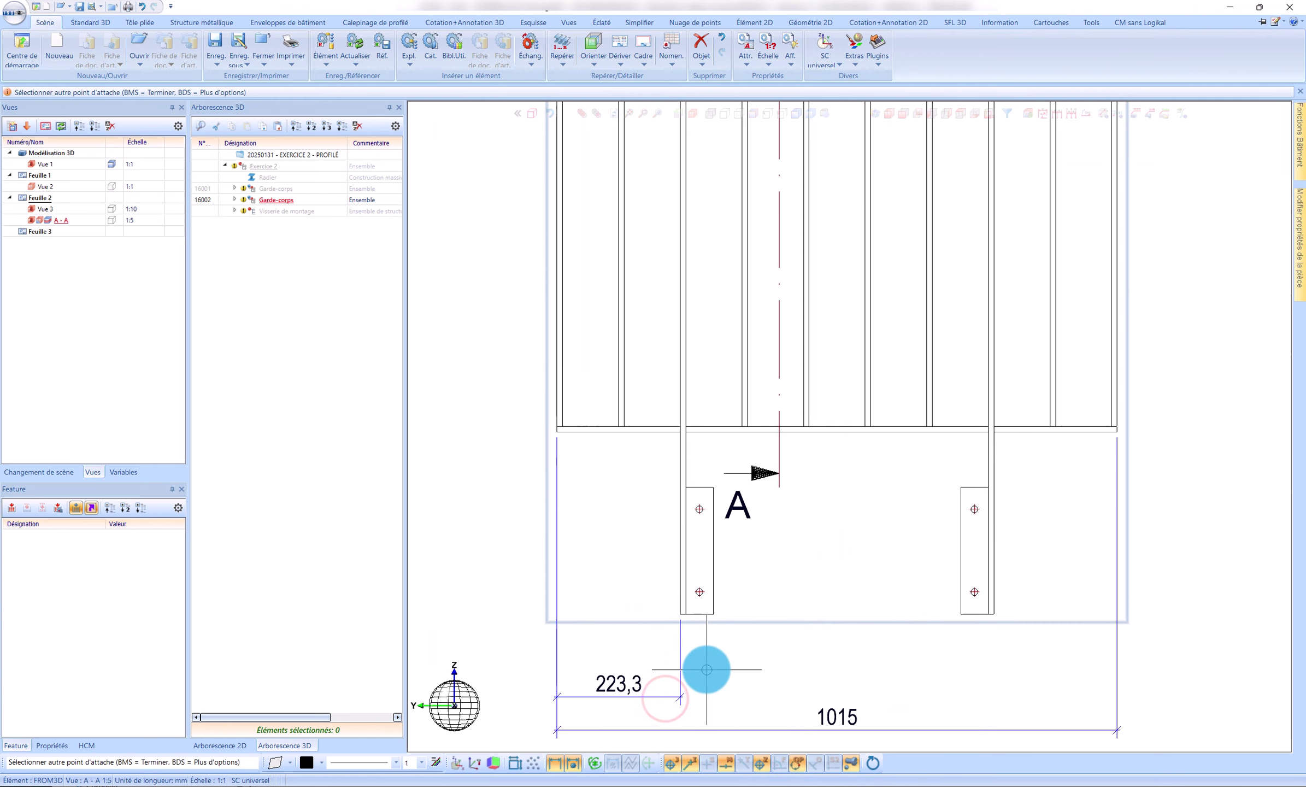
{"action": "left_click", "coordinate": [996, 615]}
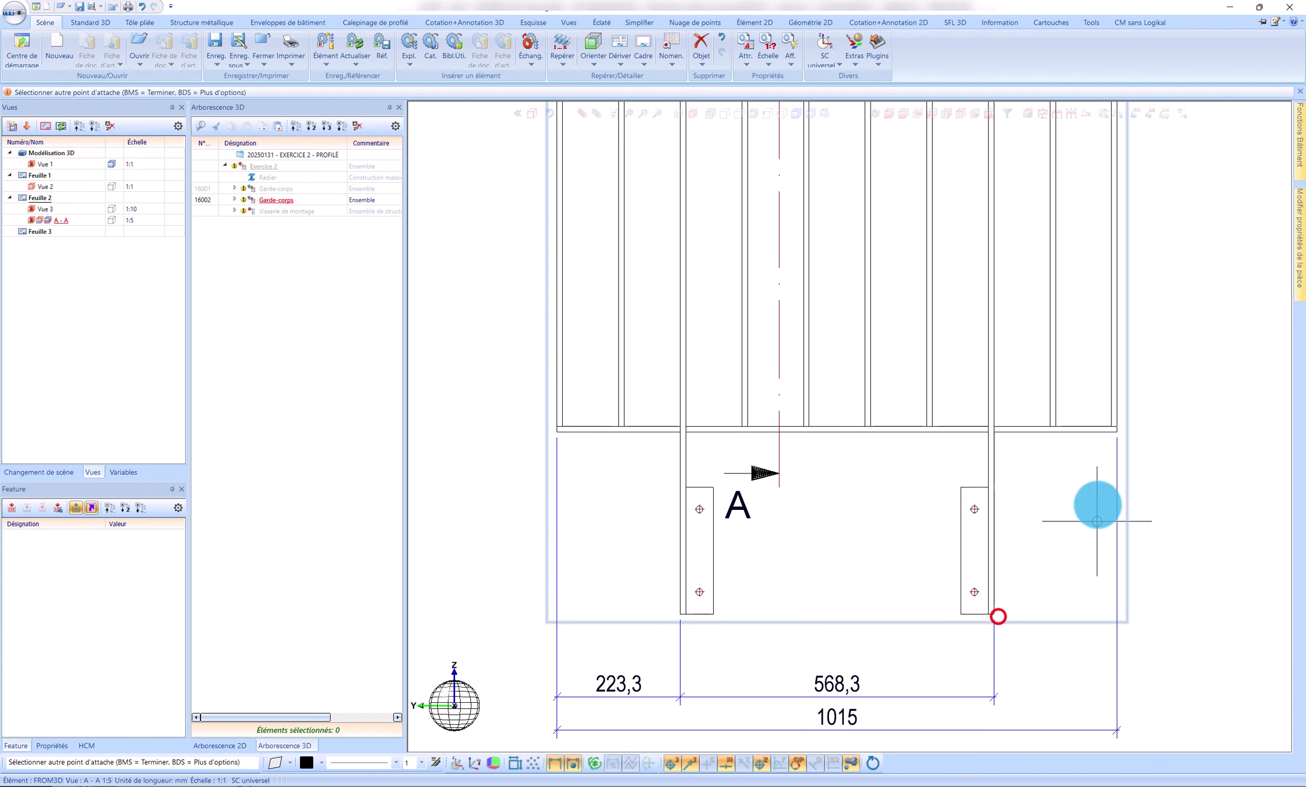
{"action": "left_click", "coordinate": [1119, 434]}
Add a dimension chain across the post feet for both post thicknesses and the clear distance between the posts
{"action": "left_click", "coordinate": [991, 615]}
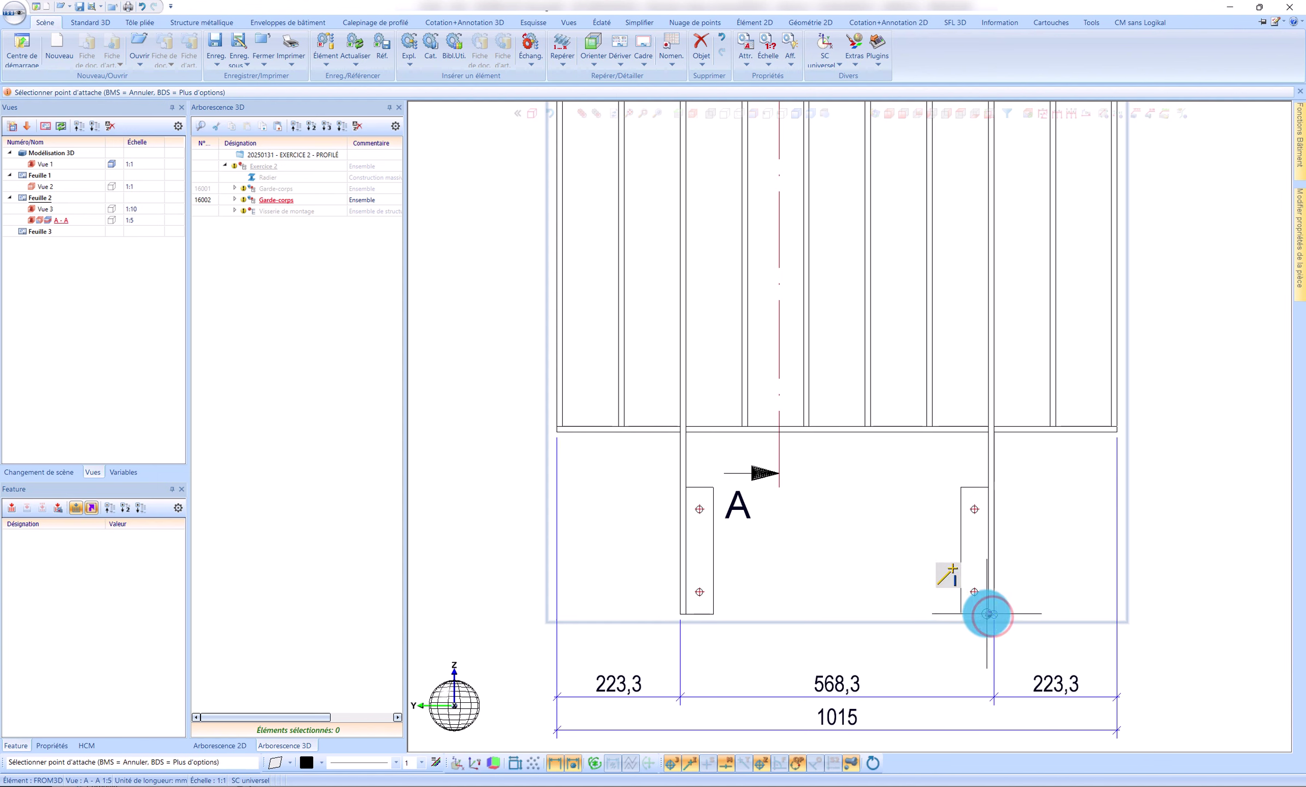
{"action": "left_click", "coordinate": [987, 613]}
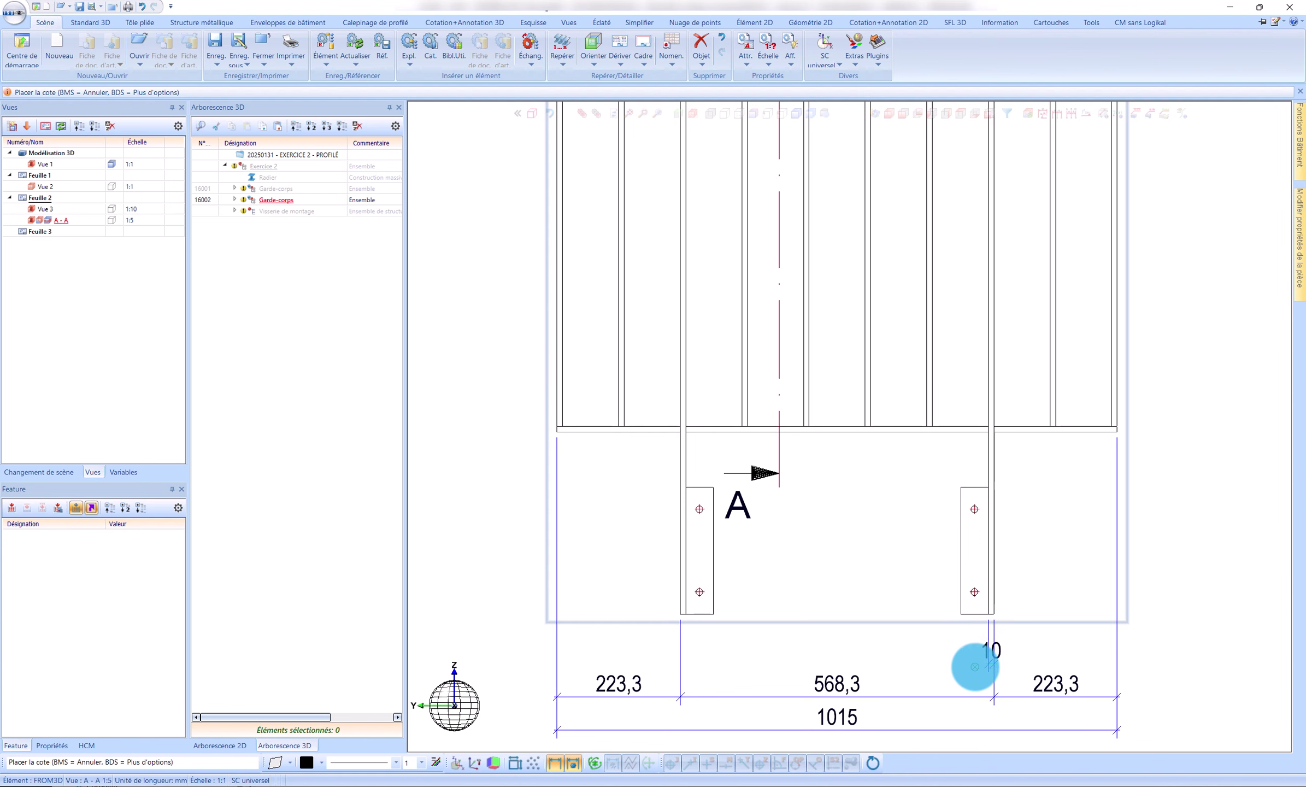
{"action": "left_click", "coordinate": [975, 667]}
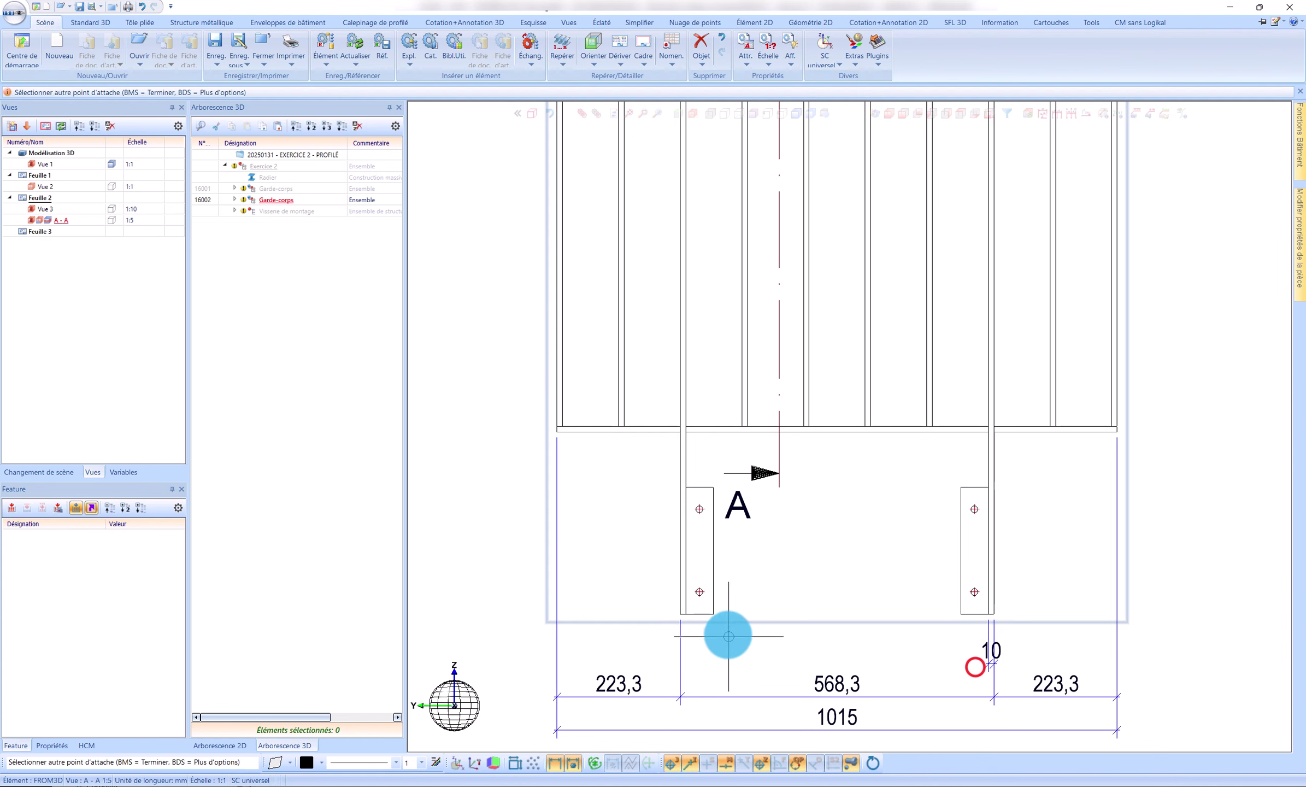
{"action": "left_click", "coordinate": [678, 615]}
{"action": "scroll", "coordinate": [766, 488], "scroll_direction": "down", "scroll_amount": 4}
{"action": "middle_click", "coordinate": [852, 618]}
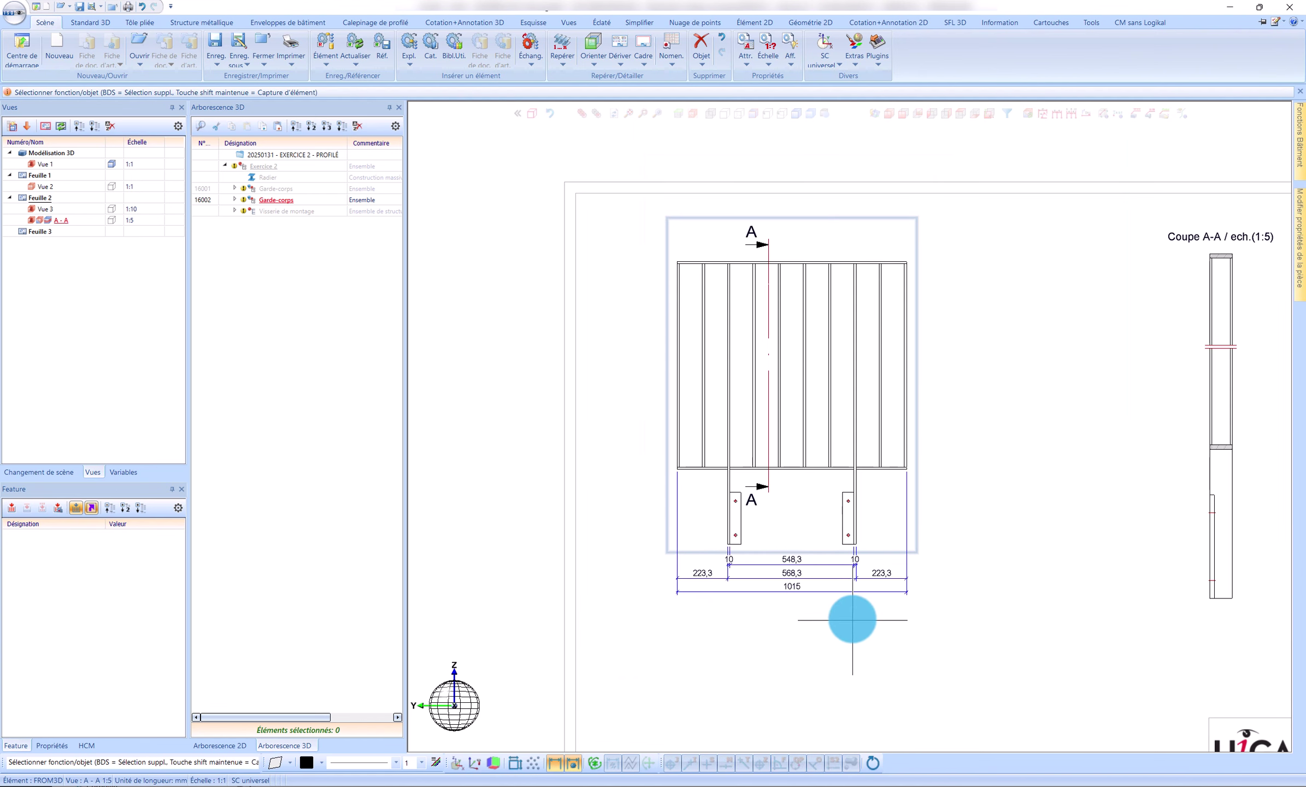
Move the overall width dimension and both post dimension chains lower, further away from the fixing plates
{"action": "left_click", "coordinate": [857, 617]}
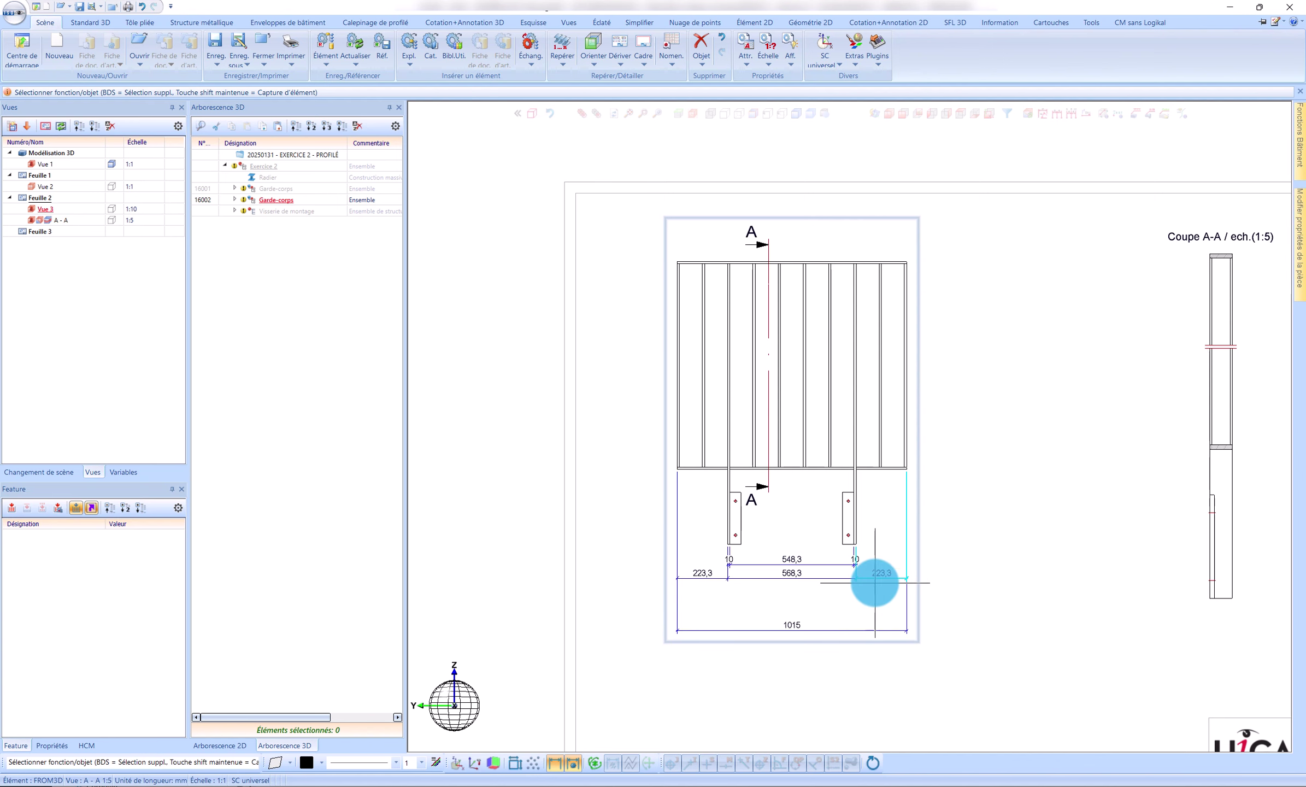
{"action": "left_click", "coordinate": [871, 608]}
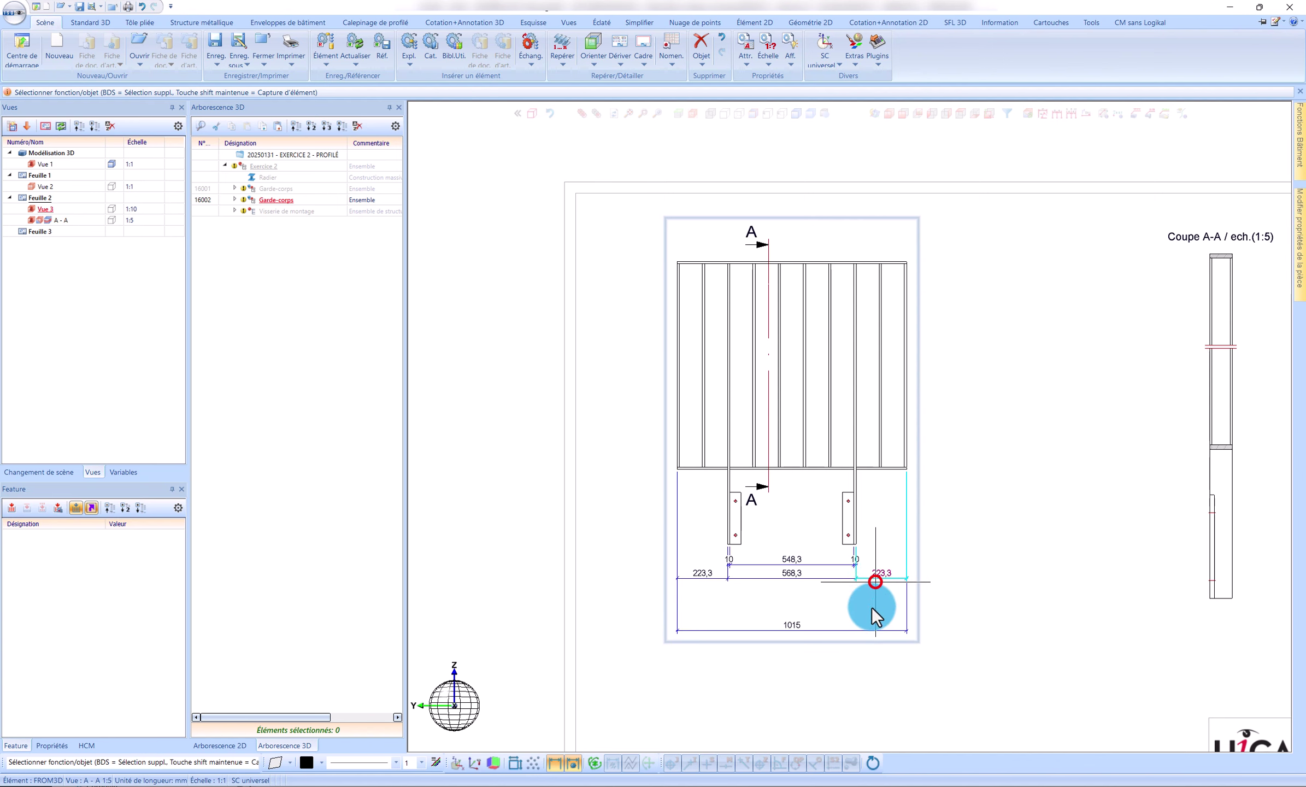
{"action": "left_click", "coordinate": [831, 614]}
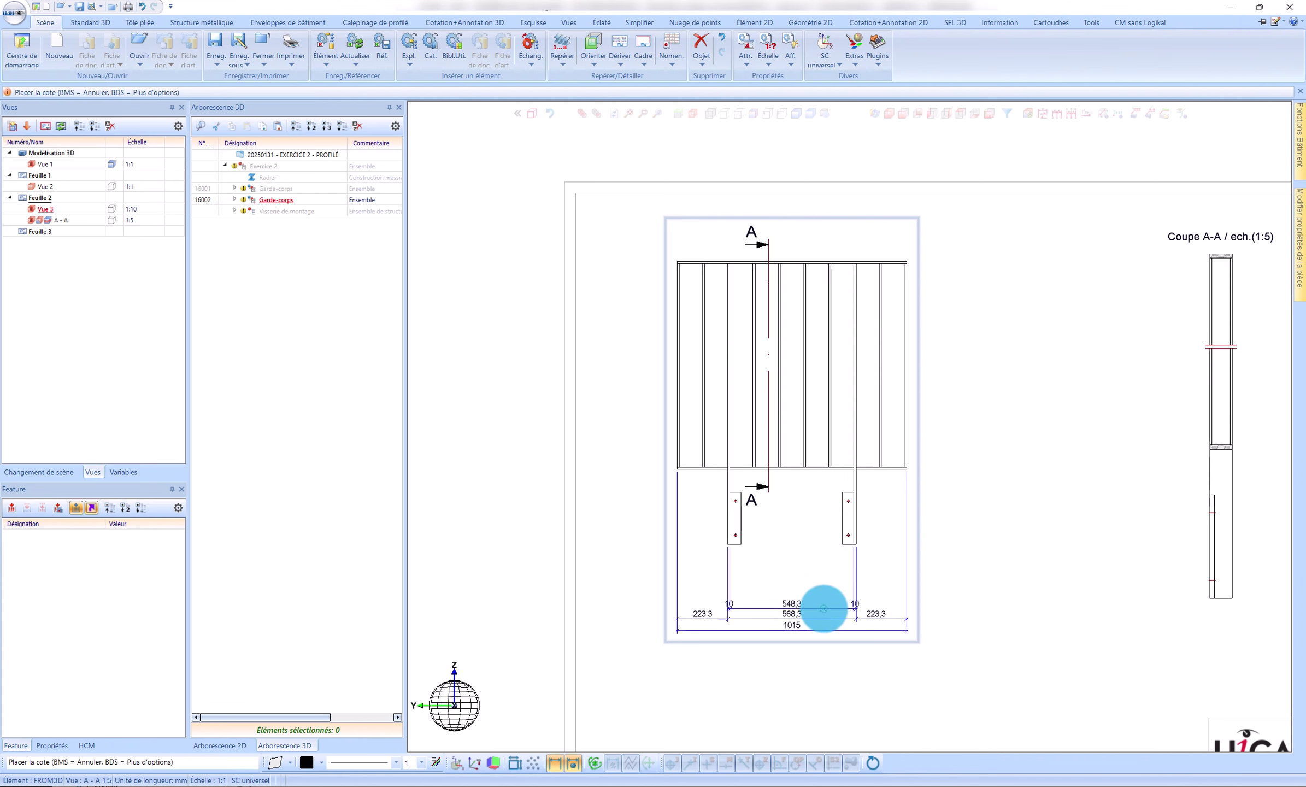
{"action": "left_click", "coordinate": [824, 609]}
Add a dimension chain below the front view for both fixing plates' widths and the clear distance between them, above the existing chains
{"action": "scroll", "coordinate": [803, 500], "scroll_direction": "up", "scroll_amount": 3}
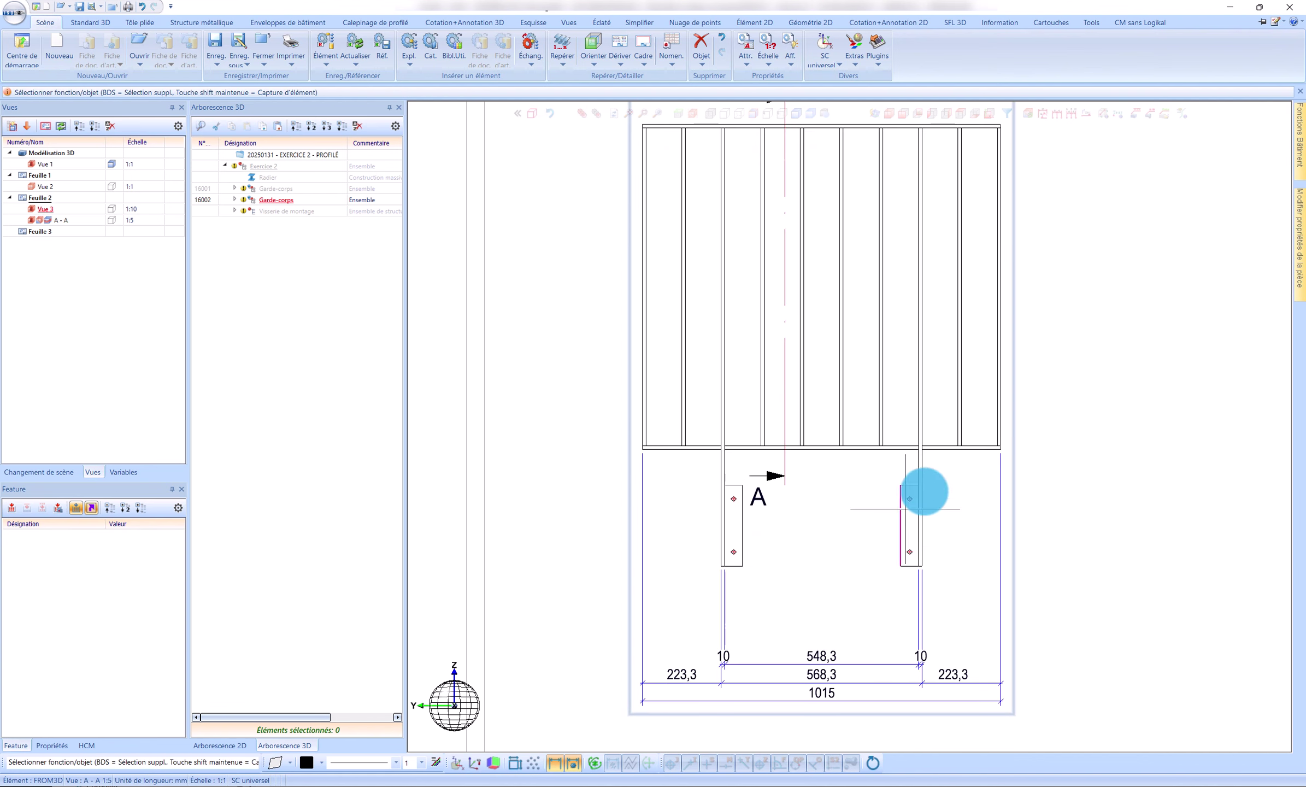
{"action": "scroll", "coordinate": [926, 489], "scroll_direction": "down", "scroll_amount": 1}
{"action": "left_click", "coordinate": [1057, 115]}
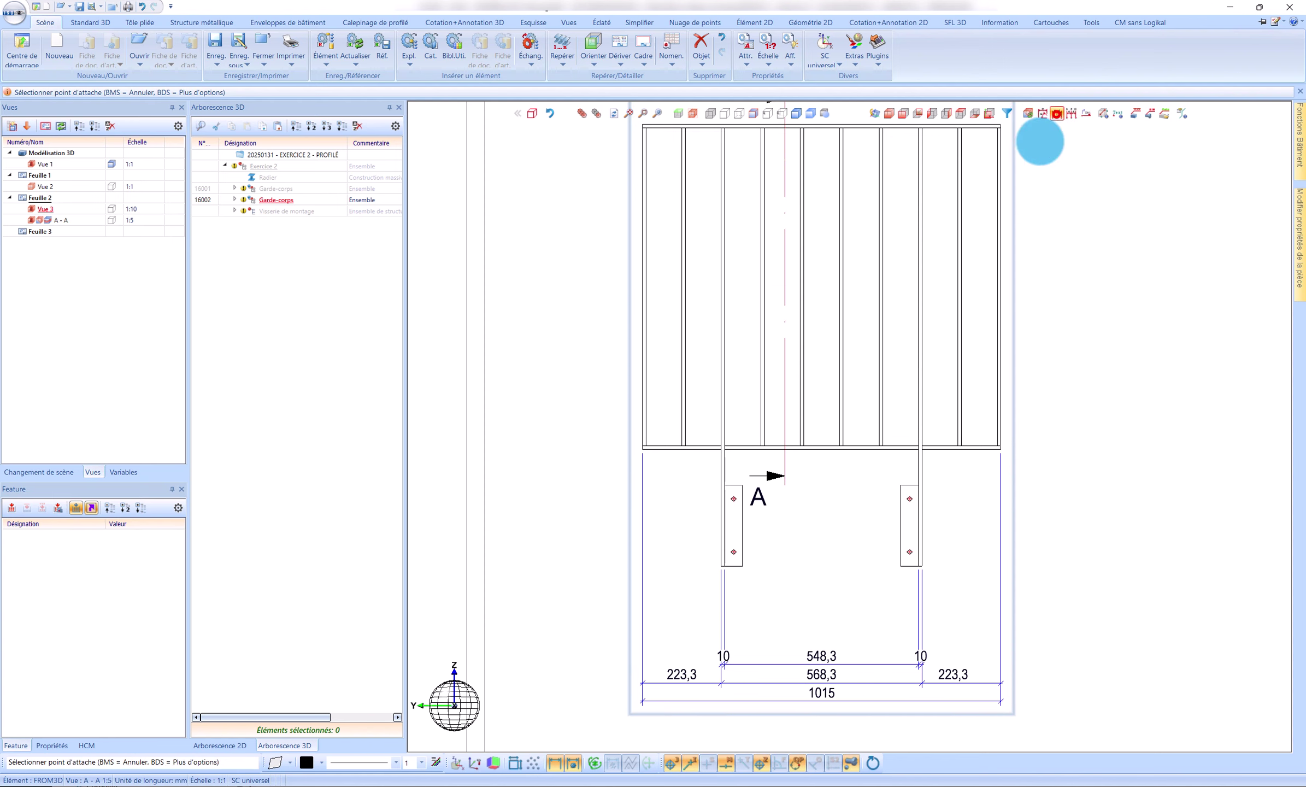
{"action": "left_click", "coordinate": [741, 569]}
{"action": "left_click", "coordinate": [735, 637]}
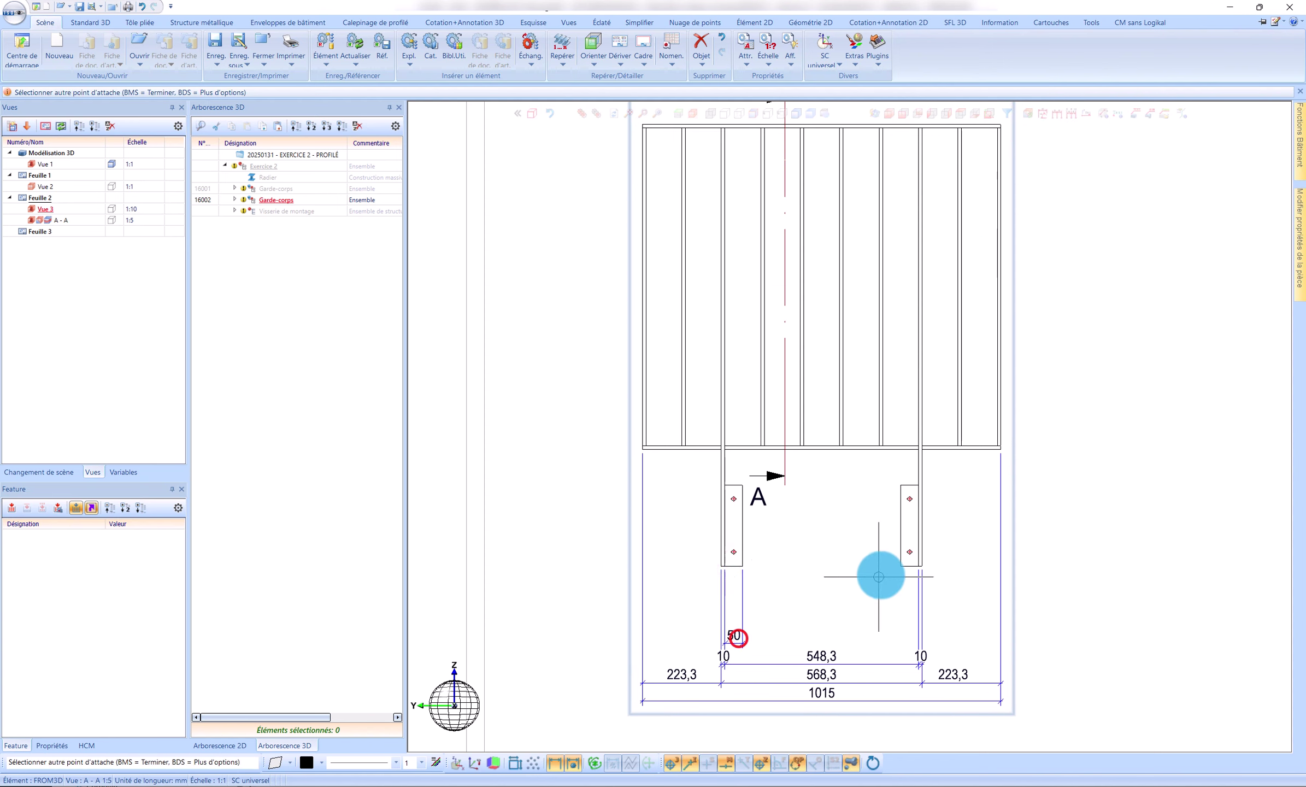
{"action": "left_click", "coordinate": [900, 567]}
{"action": "left_click", "coordinate": [917, 567]}
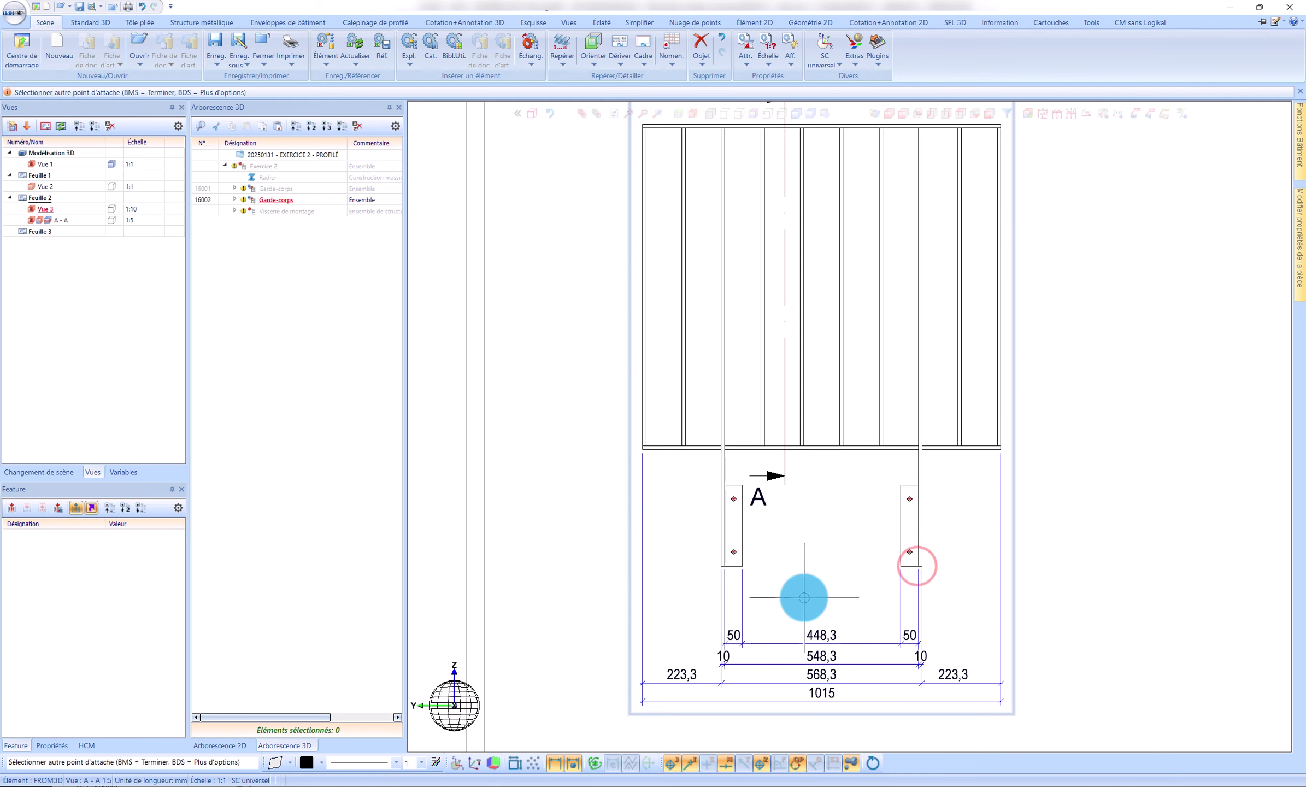
{"action": "middle_click", "coordinate": [781, 598]}
Add a free segment dimension (Cote de segment, libre) along the railing frame's diagonal, from its lower-left outer corner to its upper-right outer corner
{"action": "scroll", "coordinate": [735, 596], "scroll_direction": "down", "scroll_amount": 4}
{"action": "scroll", "coordinate": [924, 419], "scroll_direction": "up", "scroll_amount": 3}
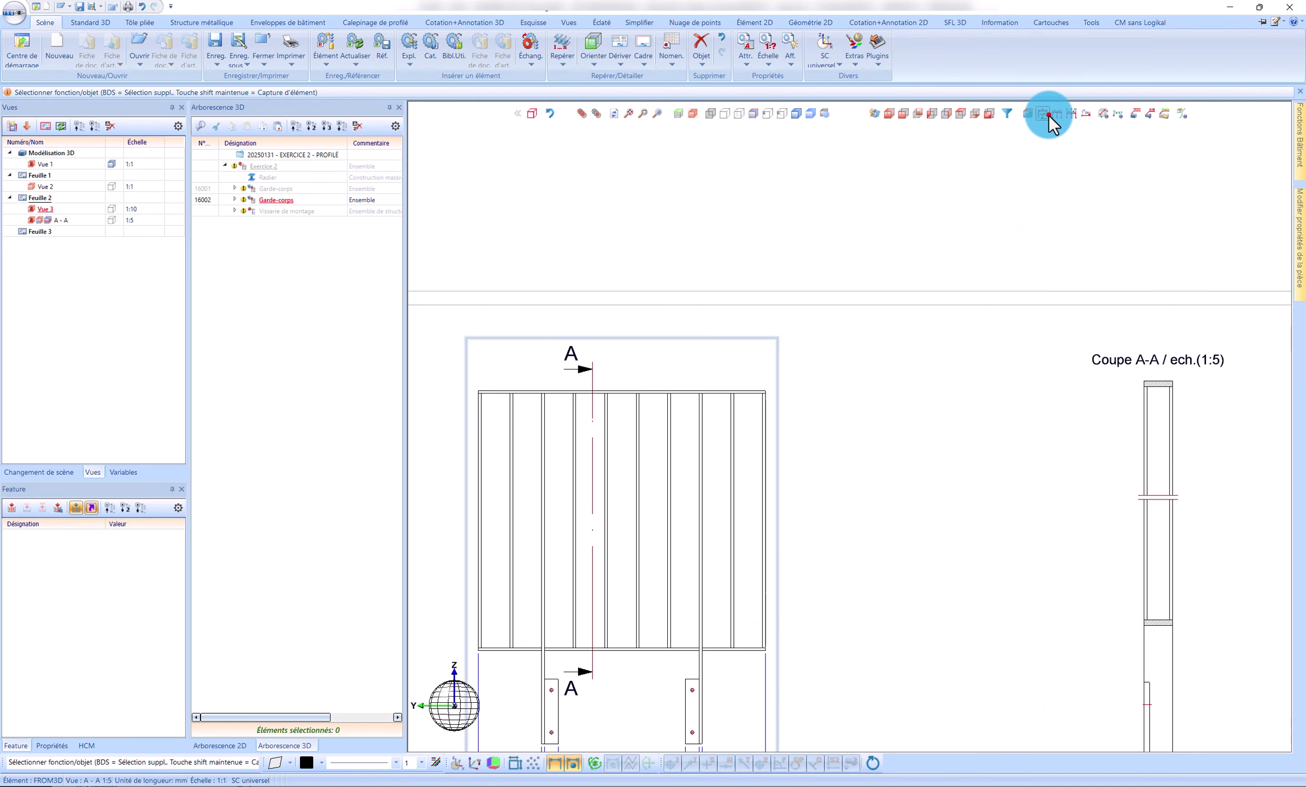
{"action": "left_click", "coordinate": [1049, 115]}
{"action": "scroll", "coordinate": [487, 640], "scroll_direction": "up", "scroll_amount": 3}
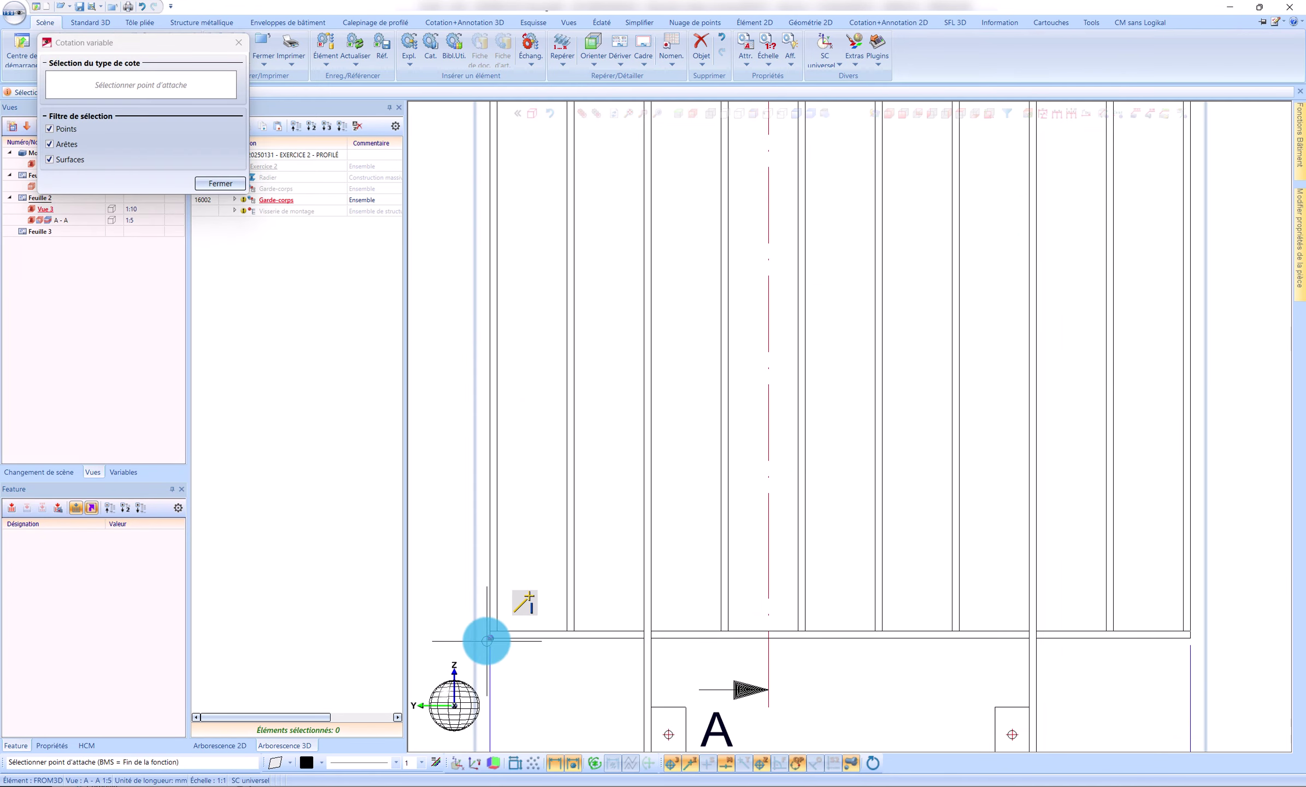
{"action": "left_click", "coordinate": [490, 641]}
{"action": "scroll", "coordinate": [495, 632], "scroll_direction": "down", "scroll_amount": 3}
{"action": "left_click", "coordinate": [855, 307]}
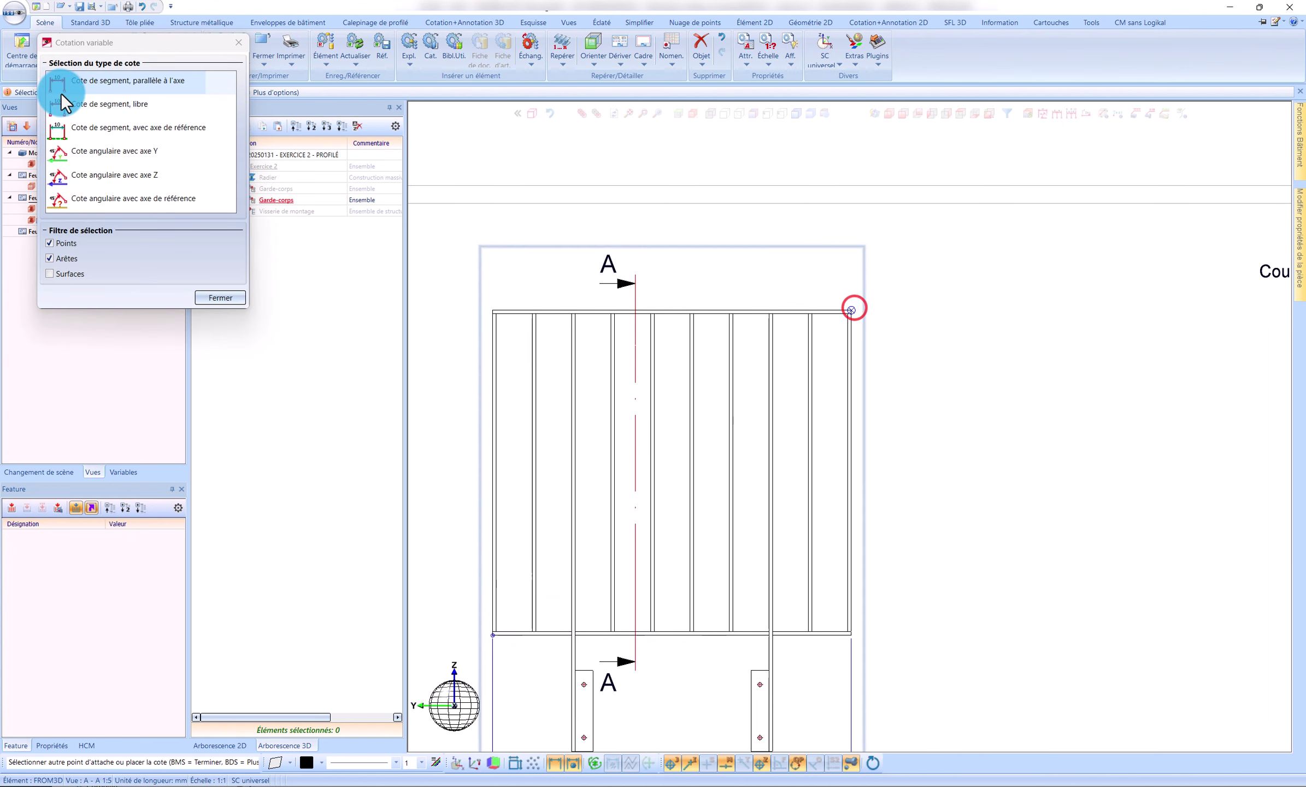
{"action": "left_click", "coordinate": [66, 104]}
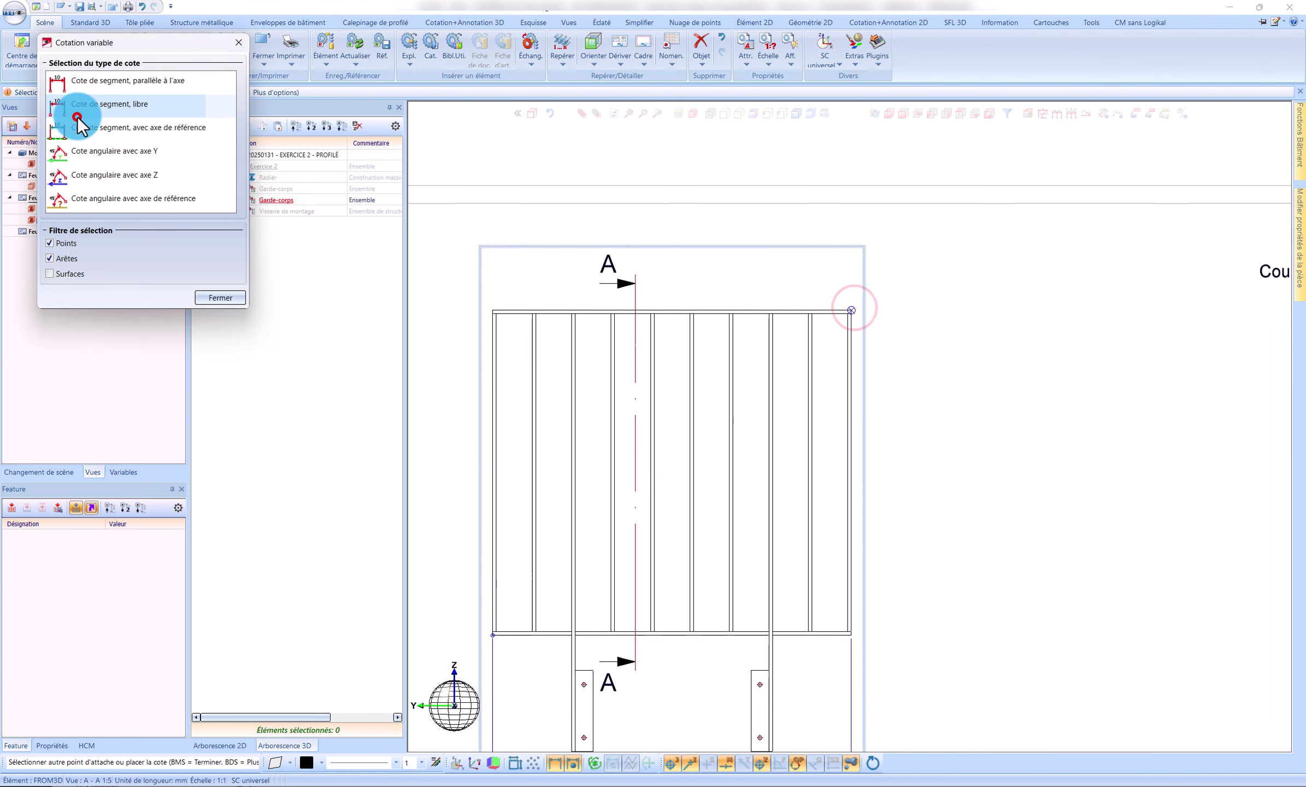
{"action": "left_click", "coordinate": [888, 363]}
{"action": "scroll", "coordinate": [962, 379], "scroll_direction": "down", "scroll_amount": 3}
{"action": "scroll", "coordinate": [977, 444], "scroll_direction": "up", "scroll_amount": 3}
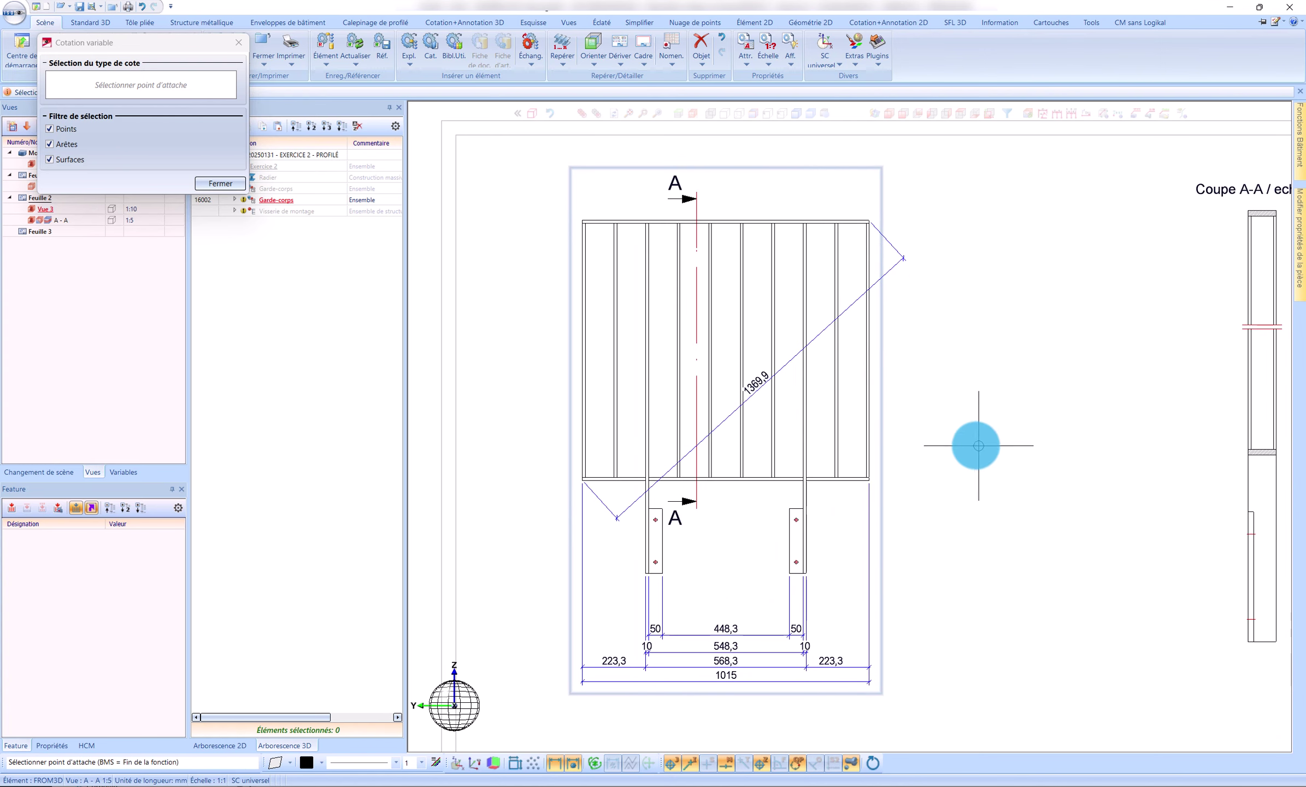
{"action": "middle_click", "coordinate": [877, 421]}
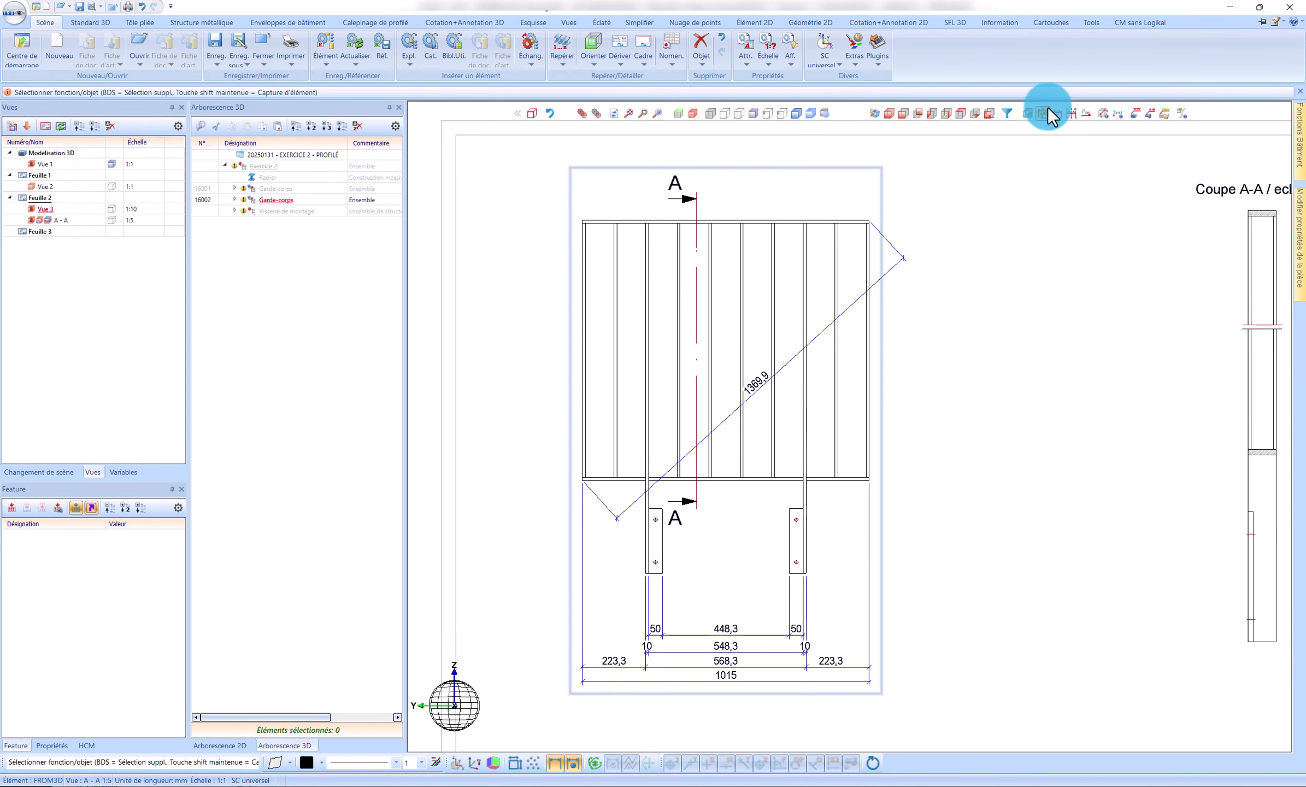
Add a dimension chain above the front view from the railing's left edge through the first bars' thicknesses and the first two gaps
{"action": "left_click", "coordinate": [1058, 113]}
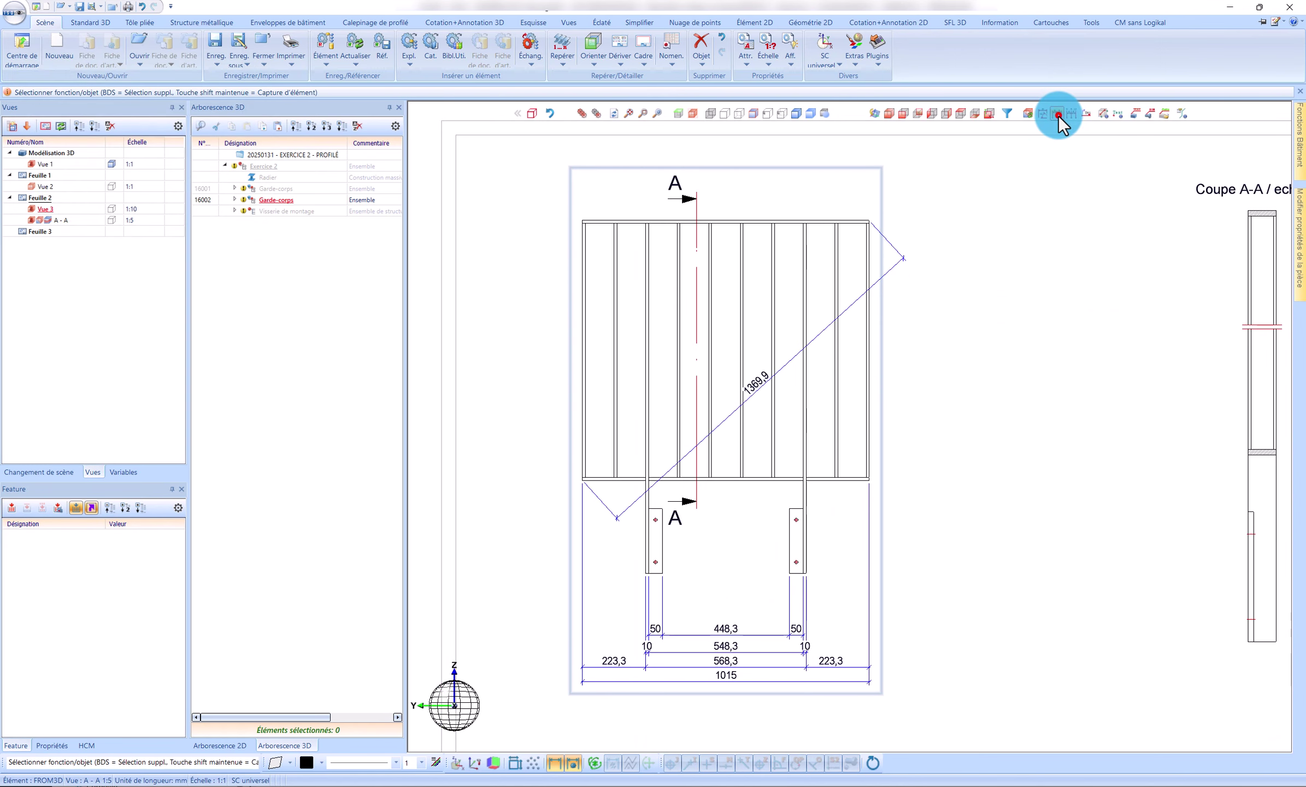
{"action": "scroll", "coordinate": [626, 212], "scroll_direction": "up", "scroll_amount": 5}
{"action": "left_click", "coordinate": [1067, 115]}
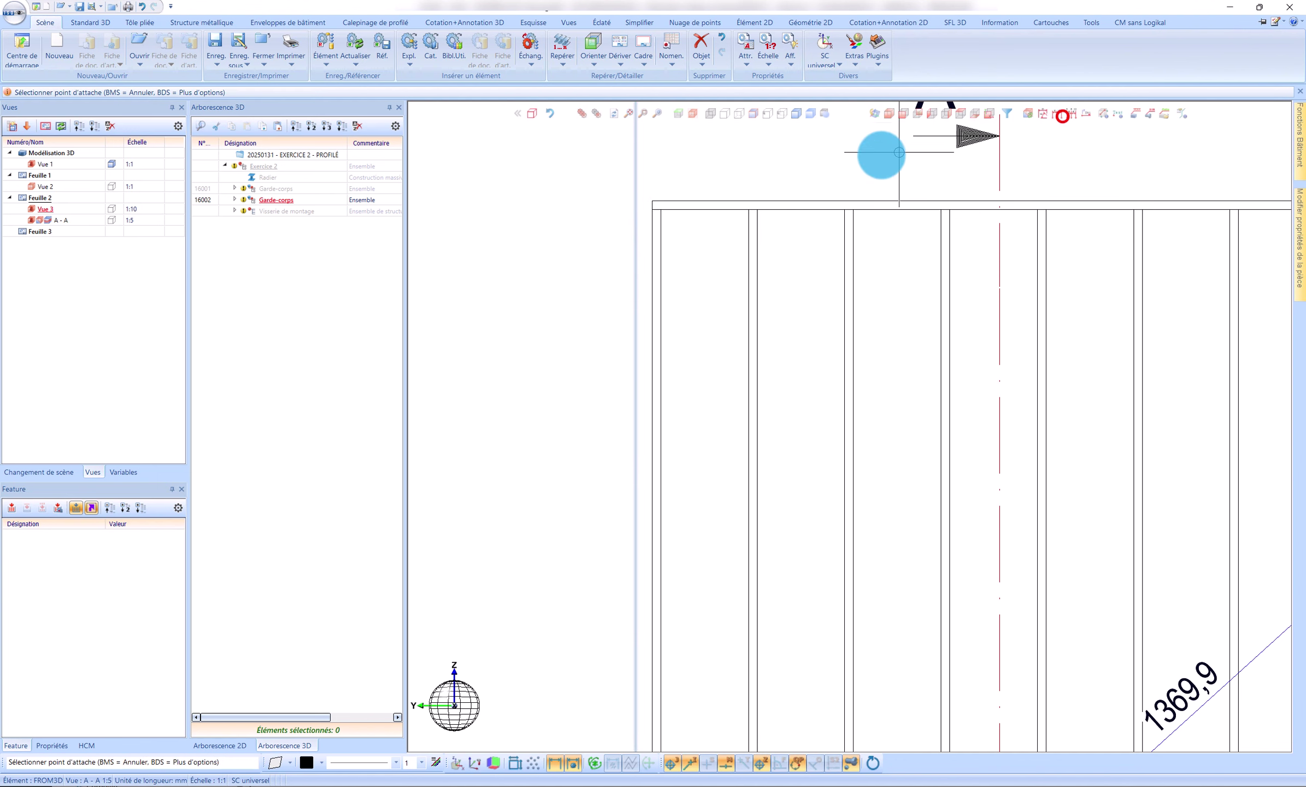
{"action": "left_click", "coordinate": [651, 224]}
{"action": "left_click", "coordinate": [668, 137]}
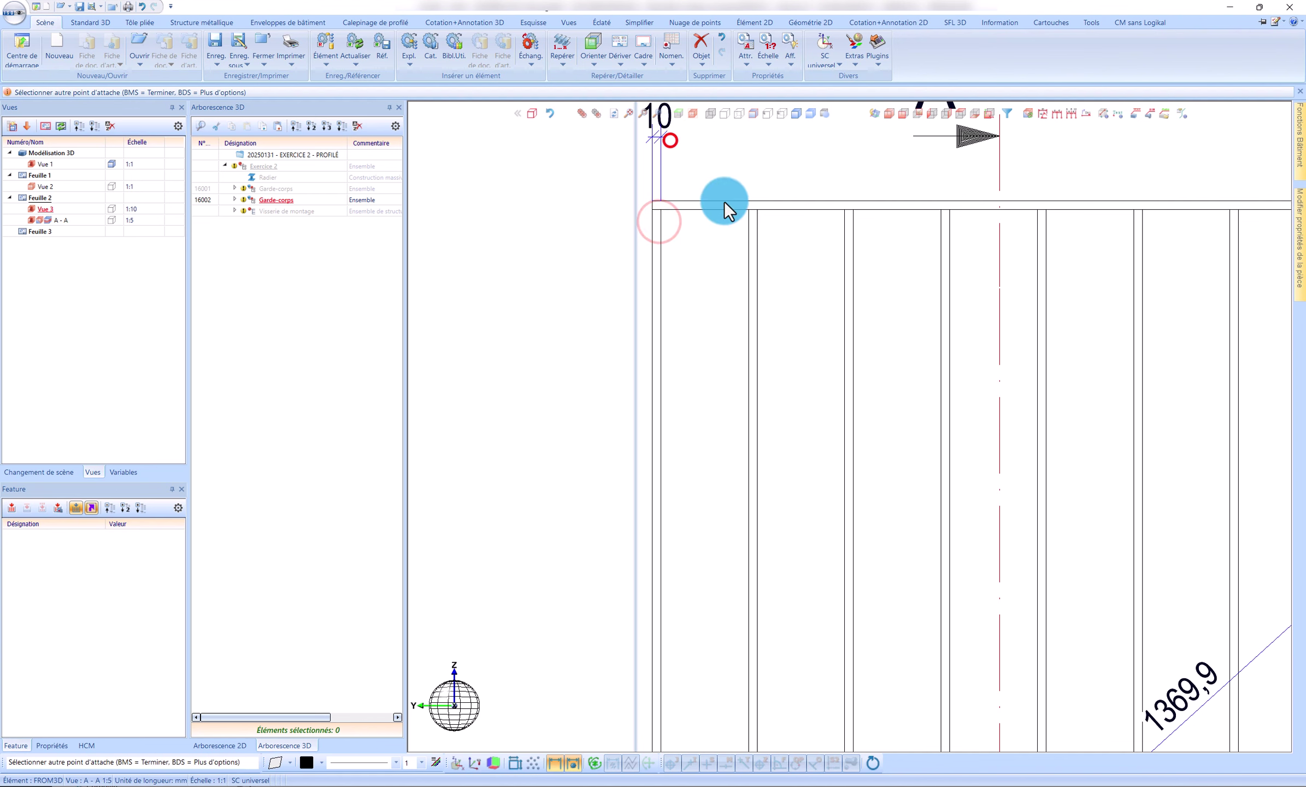
{"action": "left_click", "coordinate": [748, 216]}
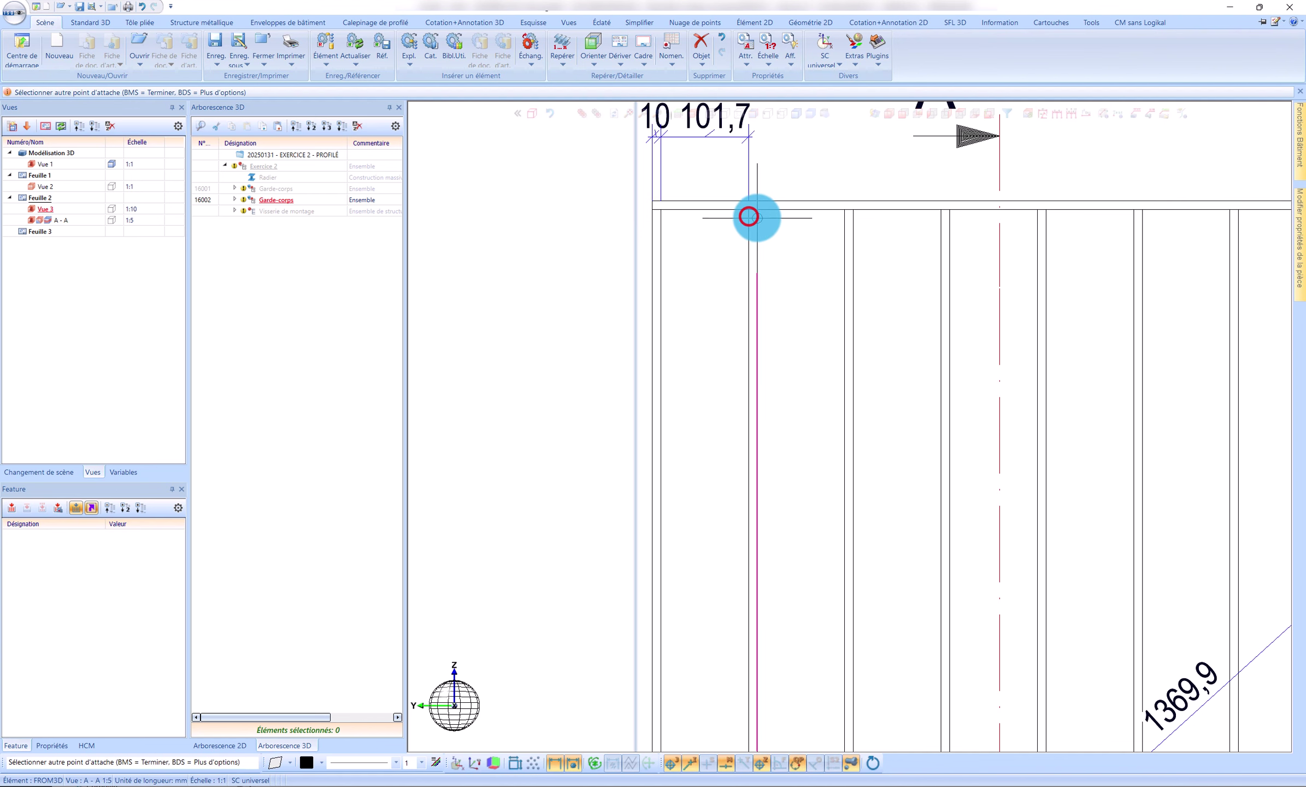
{"action": "left_click", "coordinate": [845, 227]}
{"action": "scroll", "coordinate": [691, 303], "scroll_direction": "down", "scroll_amount": 2}
{"action": "middle_click", "coordinate": [733, 298]}
Replace the leader line of the first bar gap's dimension figure, placing the figure above the upper dimension chain
{"action": "right_click", "coordinate": [708, 217]}
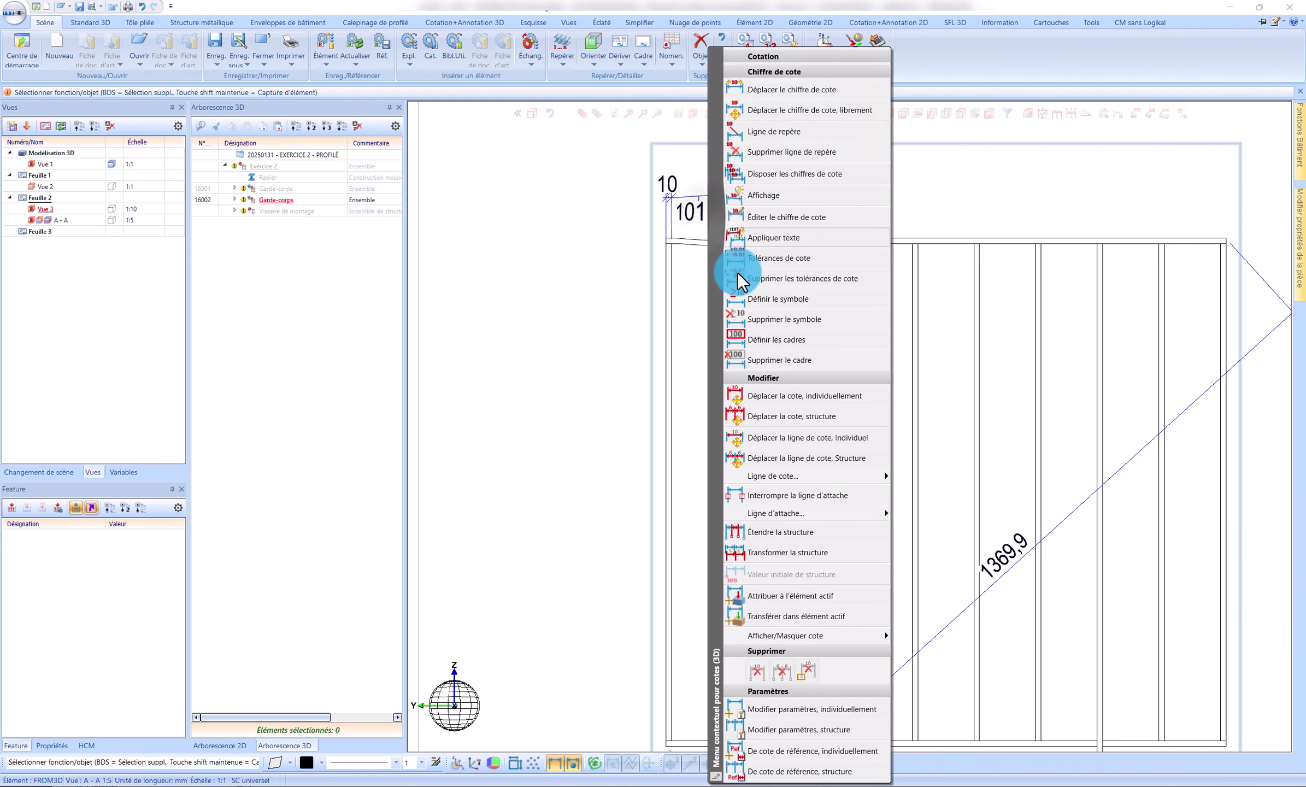
{"action": "left_click", "coordinate": [781, 141]}
{"action": "scroll", "coordinate": [727, 195], "scroll_direction": "up", "scroll_amount": 2}
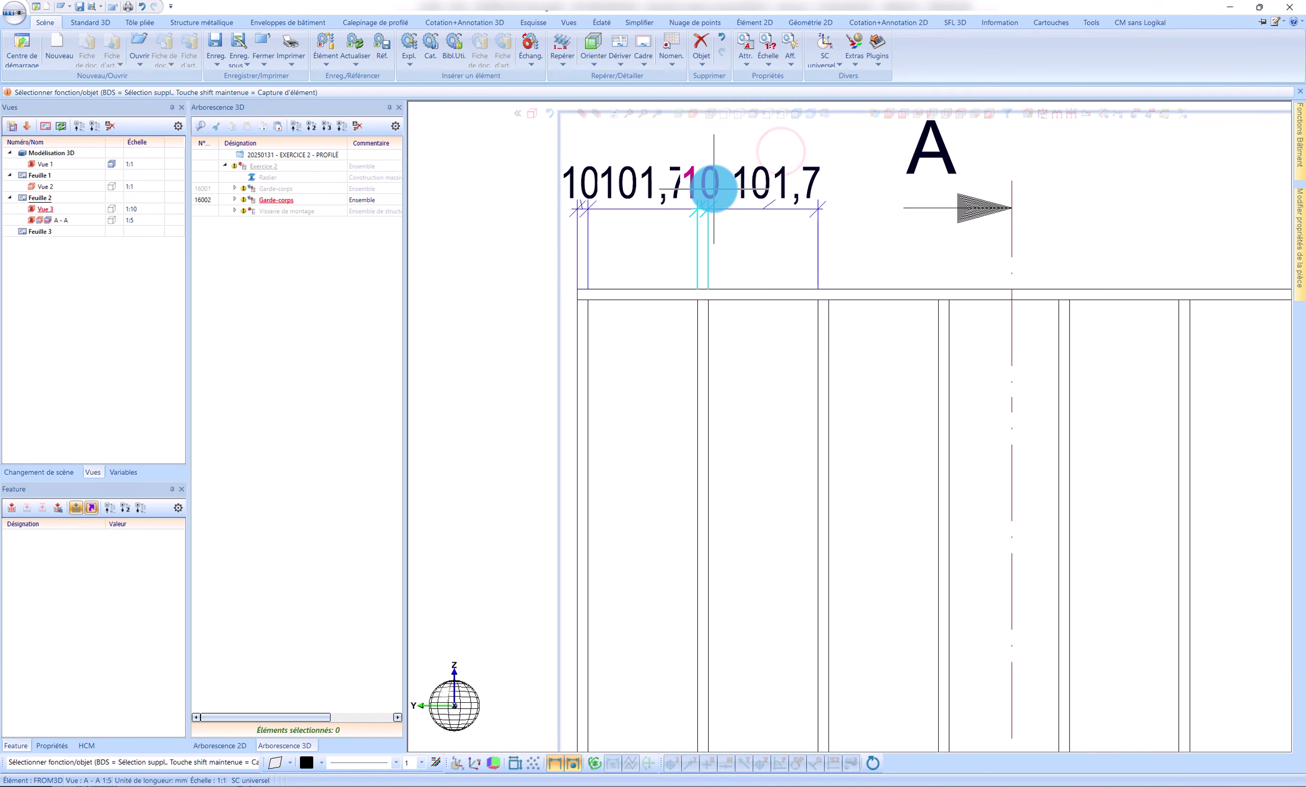
{"action": "right_click", "coordinate": [626, 186]}
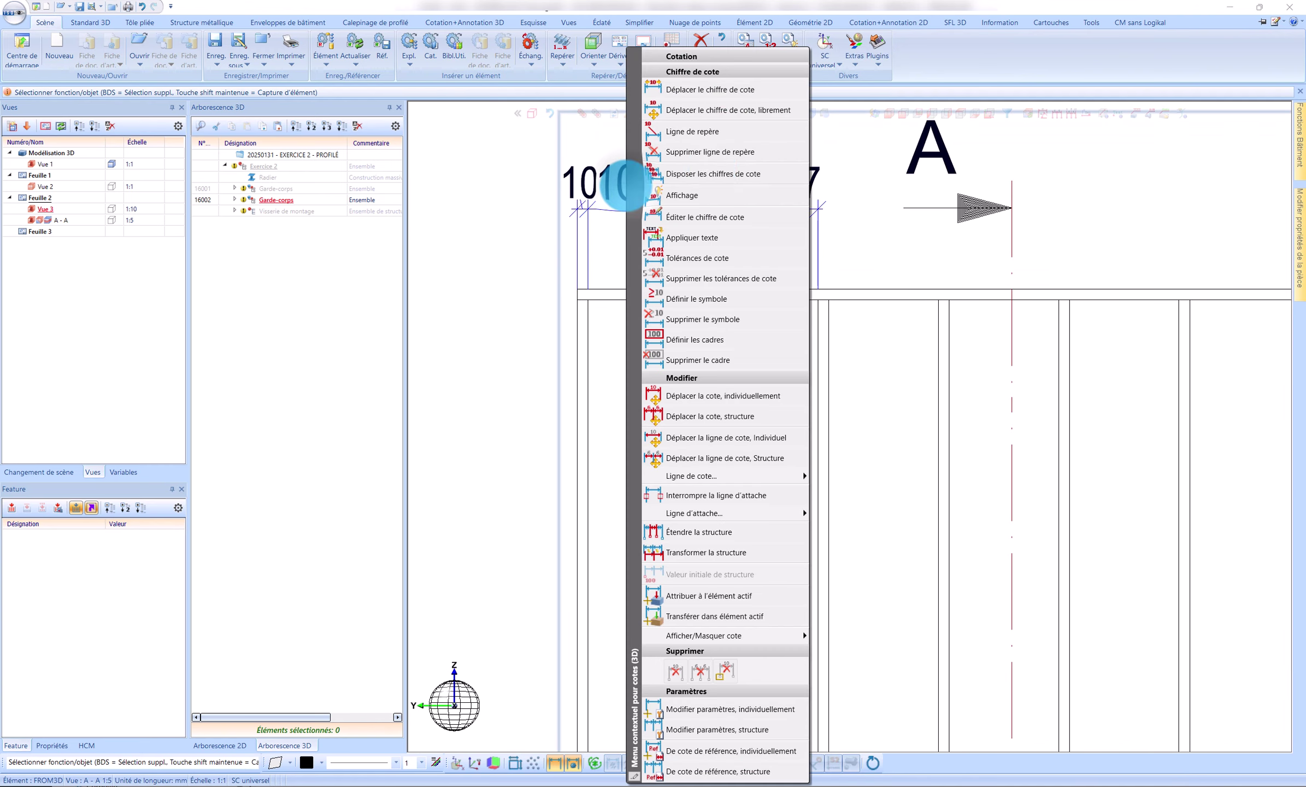
{"action": "left_click", "coordinate": [683, 133]}
{"action": "left_click", "coordinate": [627, 153]}
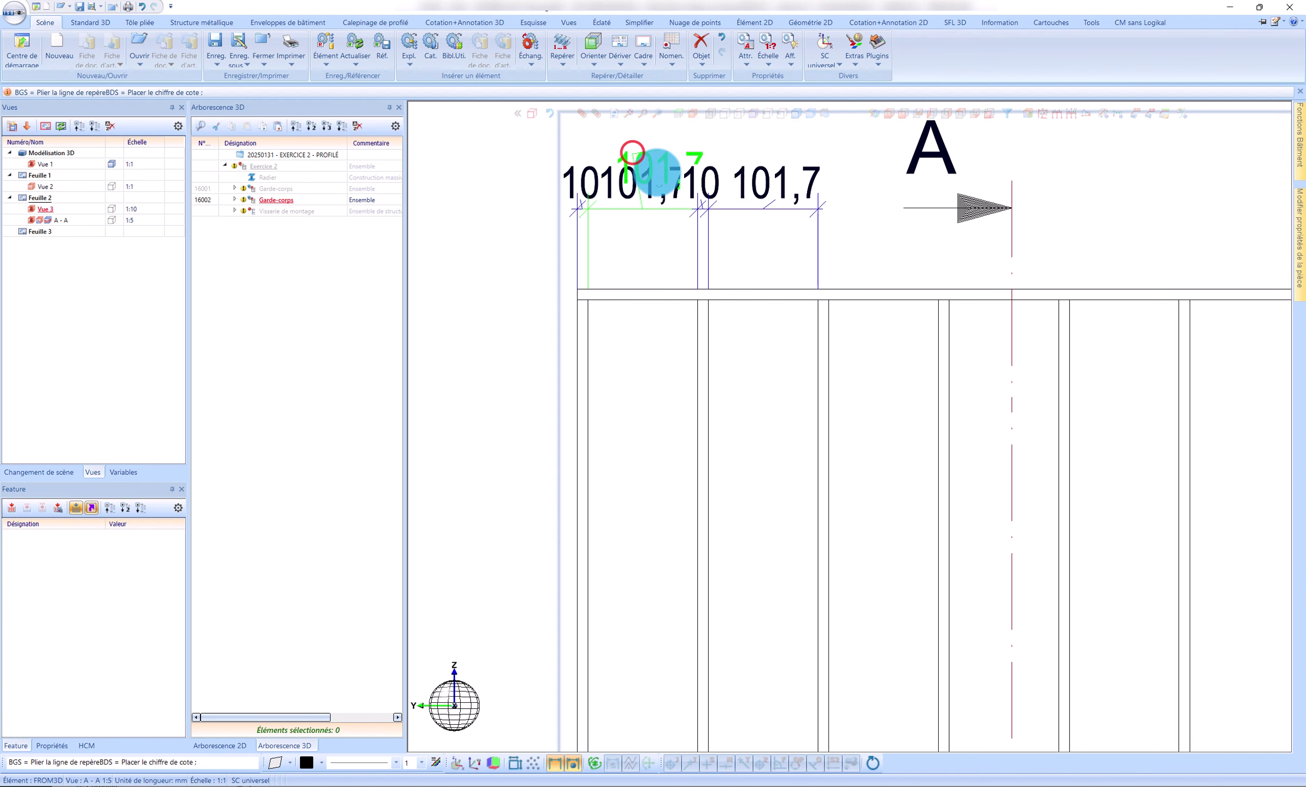
{"action": "right_click", "coordinate": [629, 152]}
Add a vertical dimension chain beside section A-A from the top rail to the lower rail's underside and down to the post's foot
{"action": "scroll", "coordinate": [587, 219], "scroll_direction": "down", "scroll_amount": 4}
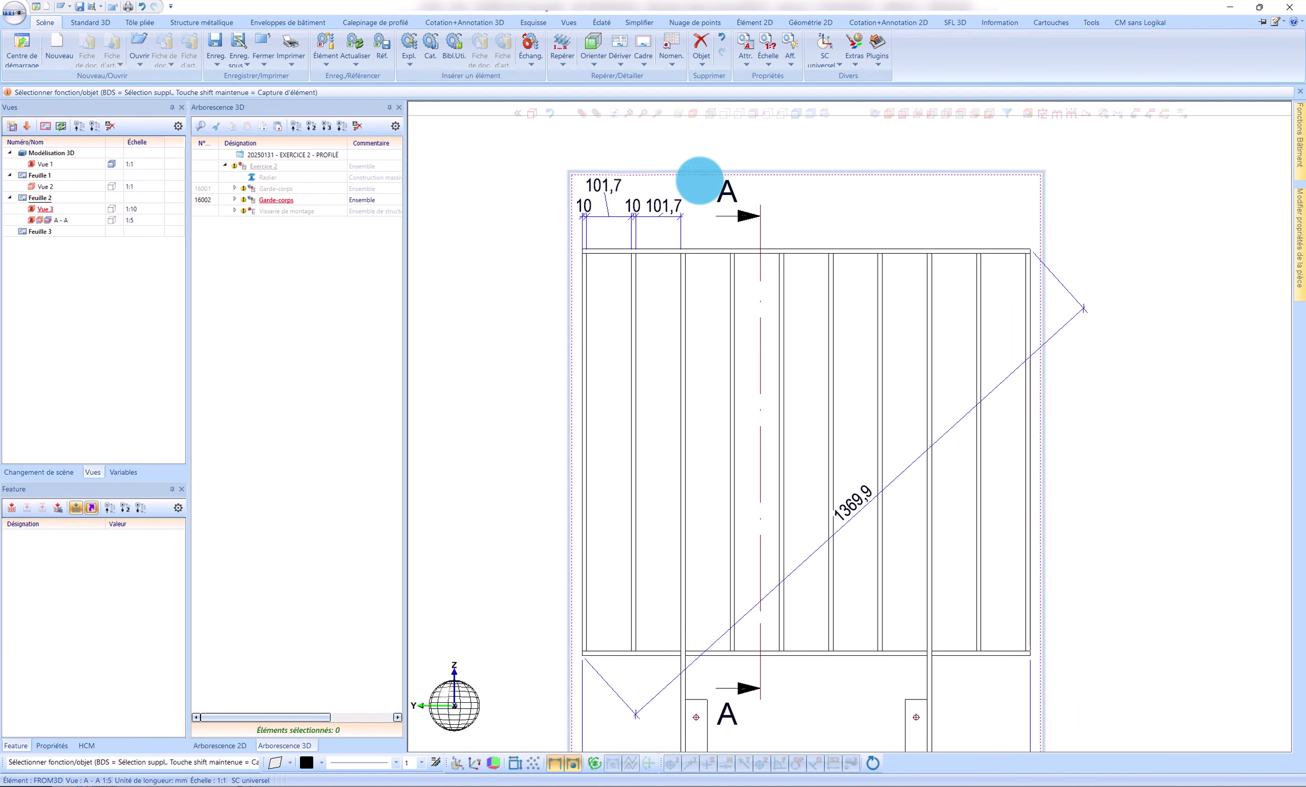
{"action": "scroll", "coordinate": [612, 326], "scroll_direction": "down", "scroll_amount": 4}
{"action": "scroll", "coordinate": [630, 373], "scroll_direction": "down", "scroll_amount": 2}
{"action": "scroll", "coordinate": [752, 379], "scroll_direction": "up", "scroll_amount": 5}
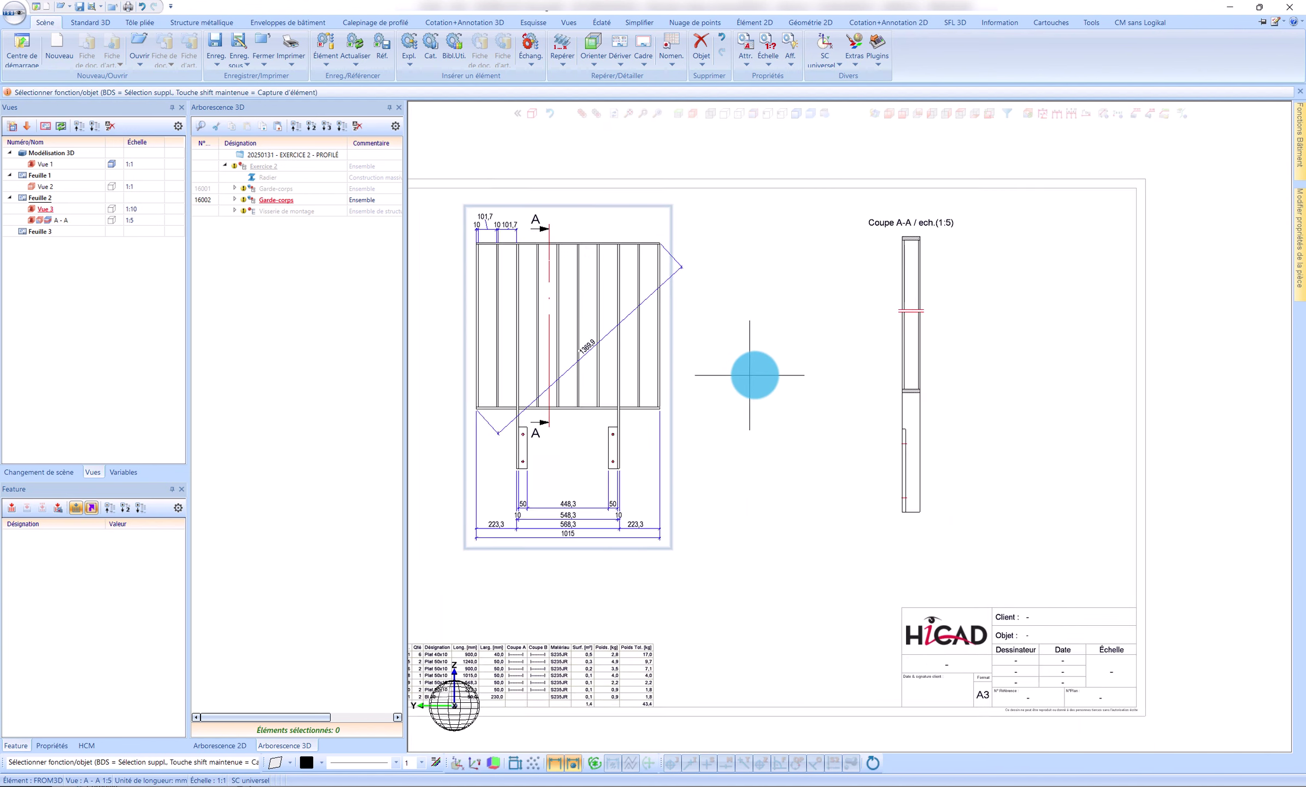
{"action": "left_click", "coordinate": [1070, 116]}
{"action": "scroll", "coordinate": [919, 291], "scroll_direction": "down", "scroll_amount": 3}
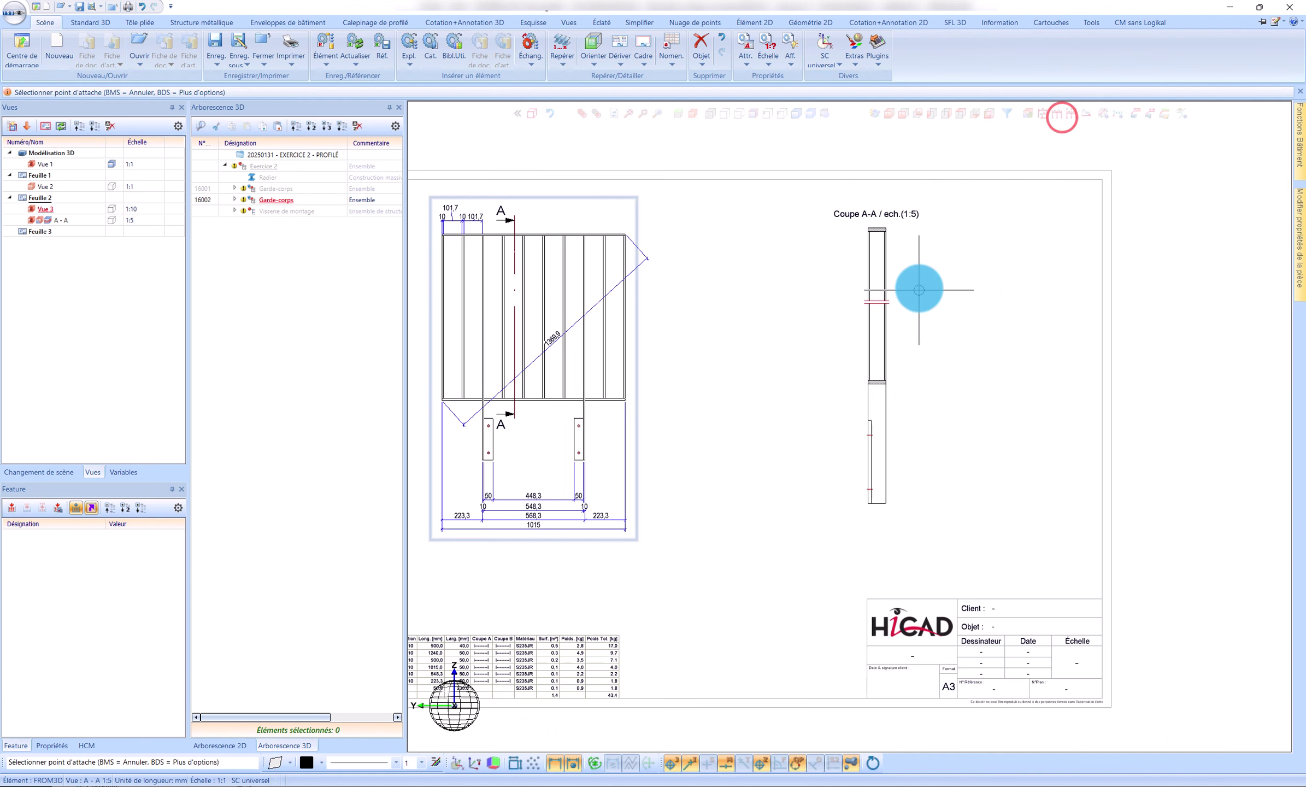
{"action": "scroll", "coordinate": [884, 166], "scroll_direction": "up", "scroll_amount": 5}
{"action": "left_click", "coordinate": [834, 148]}
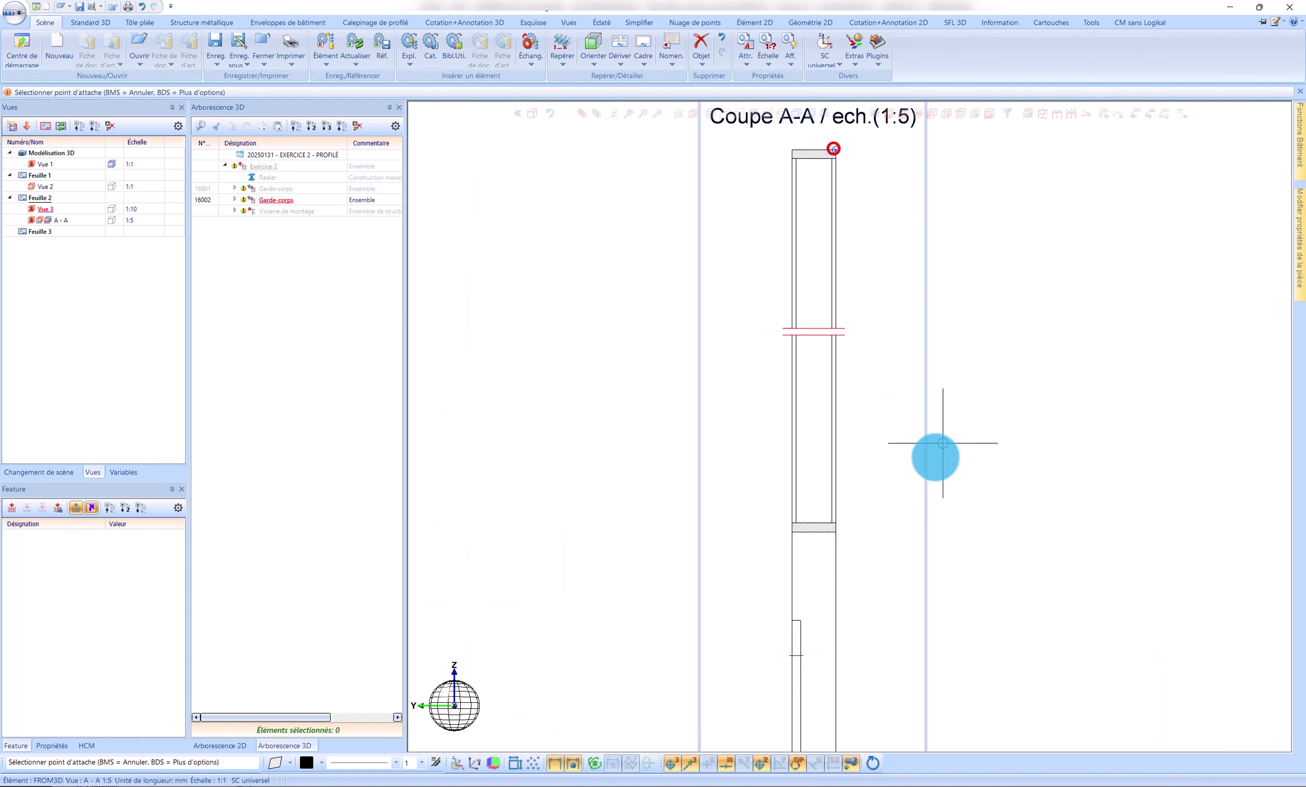
{"action": "left_click", "coordinate": [840, 533]}
{"action": "scroll", "coordinate": [973, 513], "scroll_direction": "down", "scroll_amount": 2}
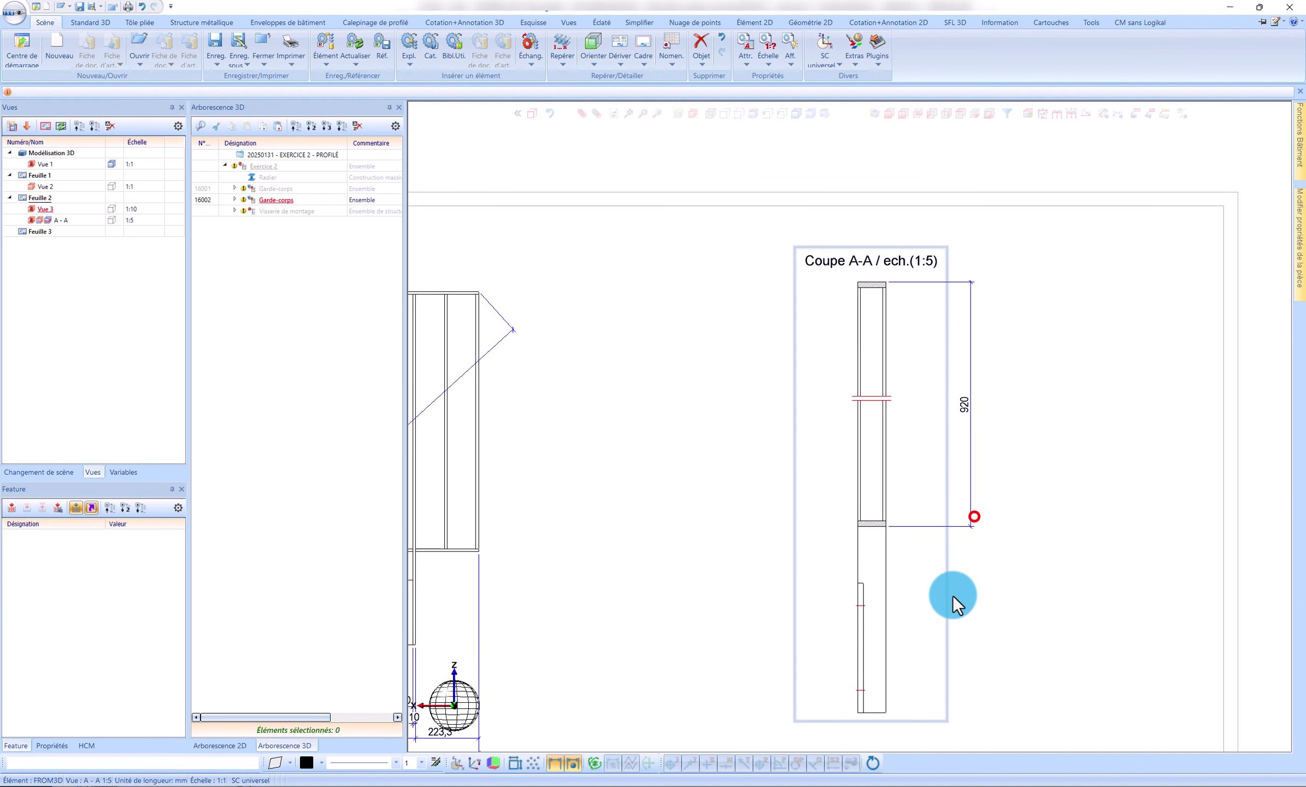
{"action": "left_click", "coordinate": [894, 703]}
{"action": "middle_click", "coordinate": [926, 388]}
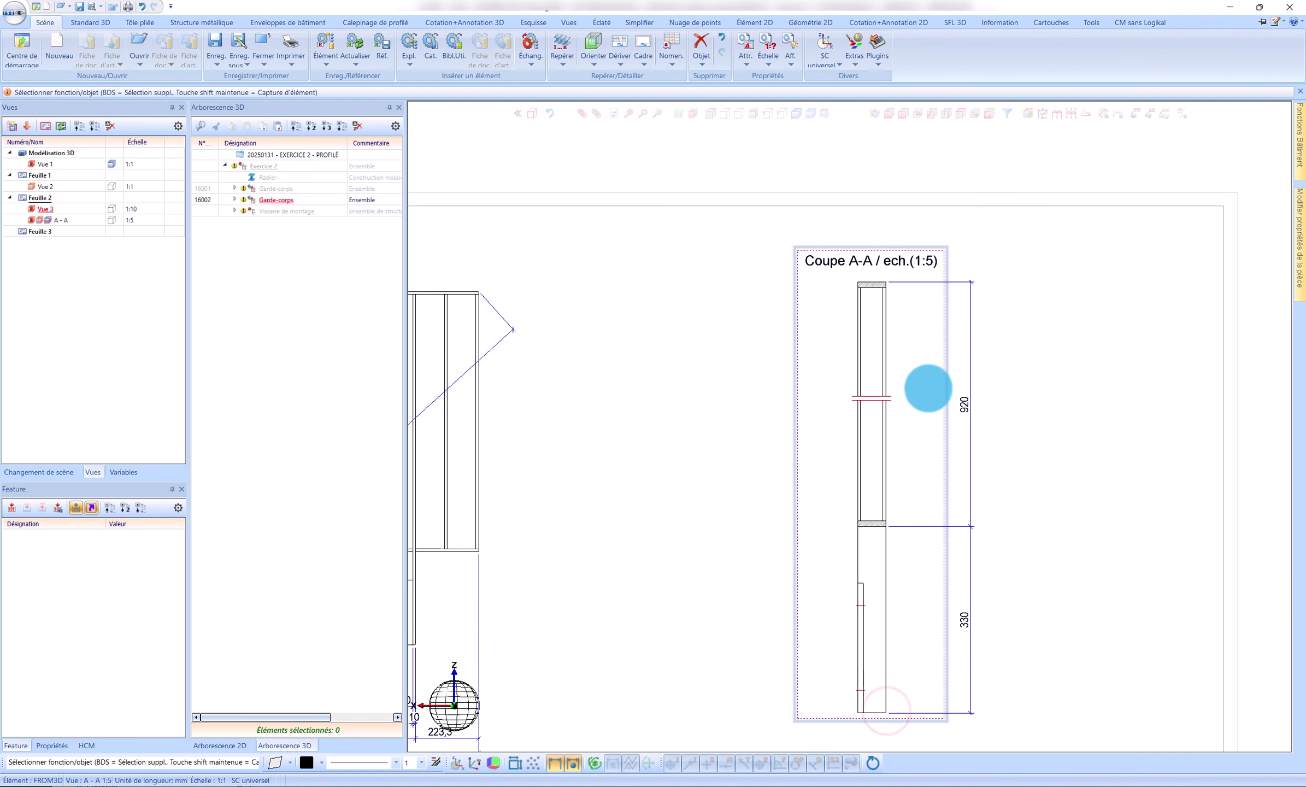
{"action": "scroll", "coordinate": [934, 386], "scroll_direction": "up", "scroll_amount": 2}
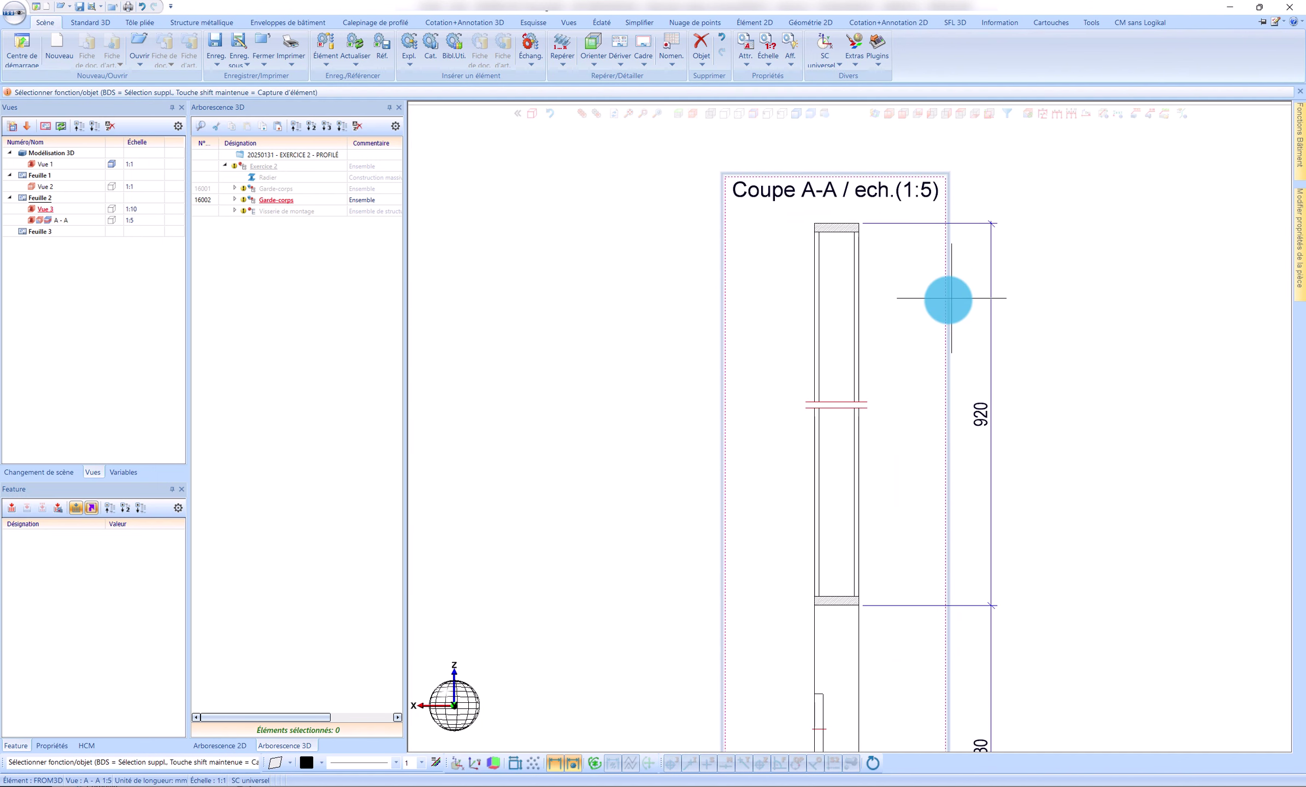
{"action": "scroll", "coordinate": [942, 311], "scroll_direction": "down", "scroll_amount": 2}
{"action": "scroll", "coordinate": [941, 311], "scroll_direction": "down", "scroll_amount": 2}
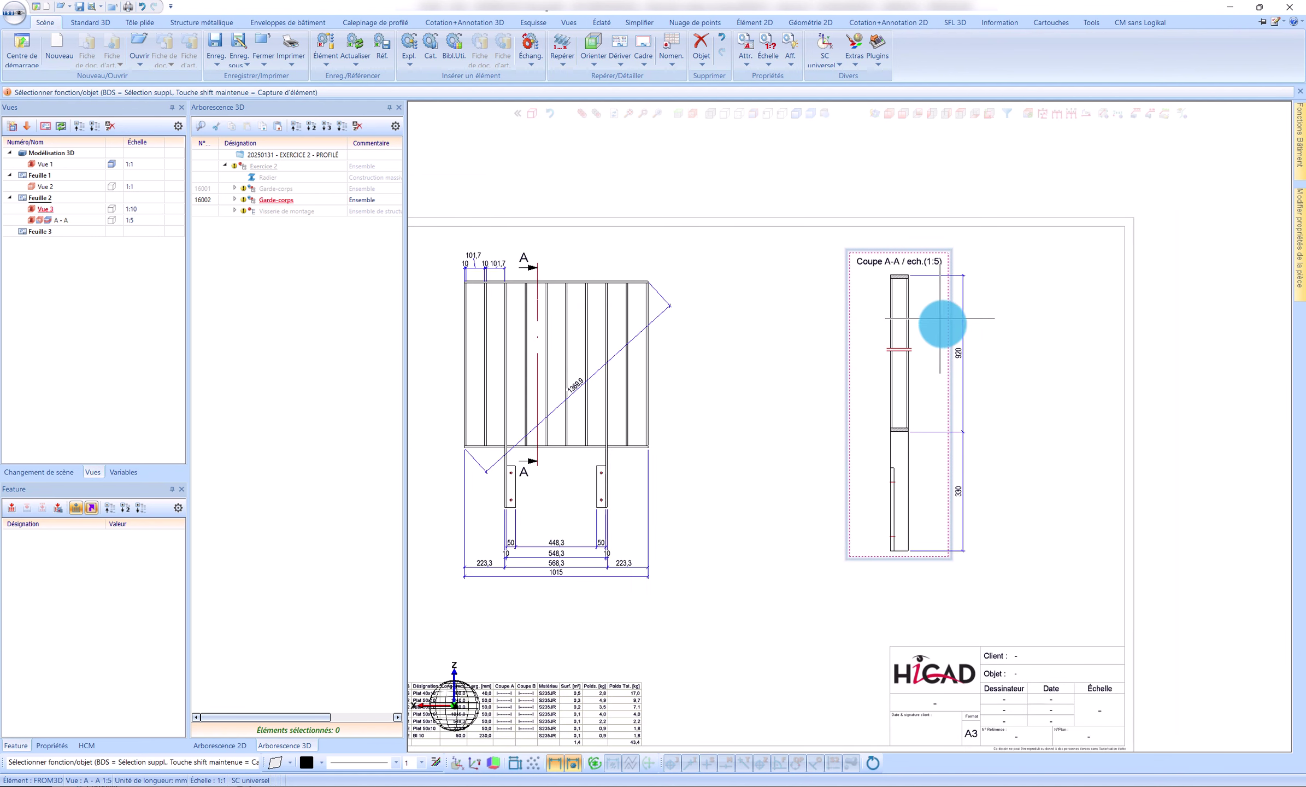
{"action": "scroll", "coordinate": [924, 458], "scroll_direction": "down", "scroll_amount": 1}
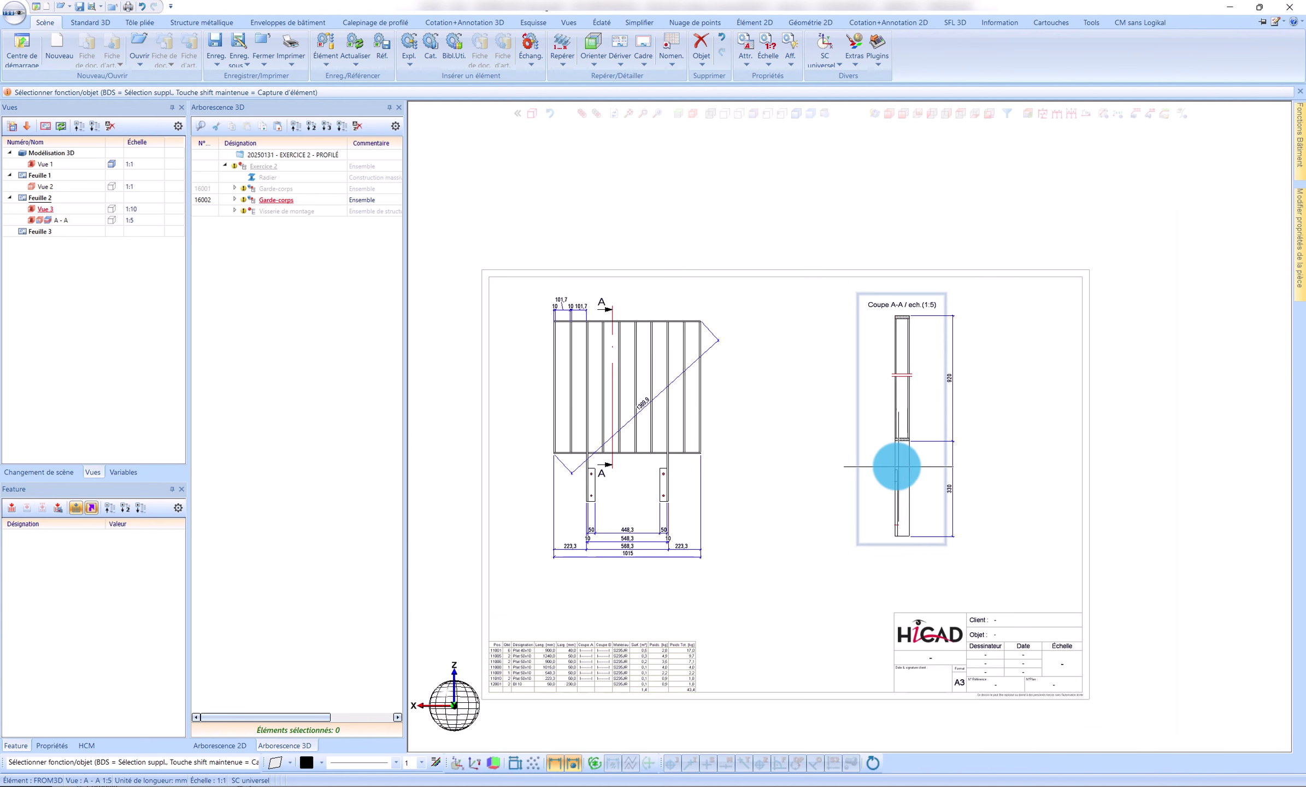
{"action": "left_click", "coordinate": [920, 419]}
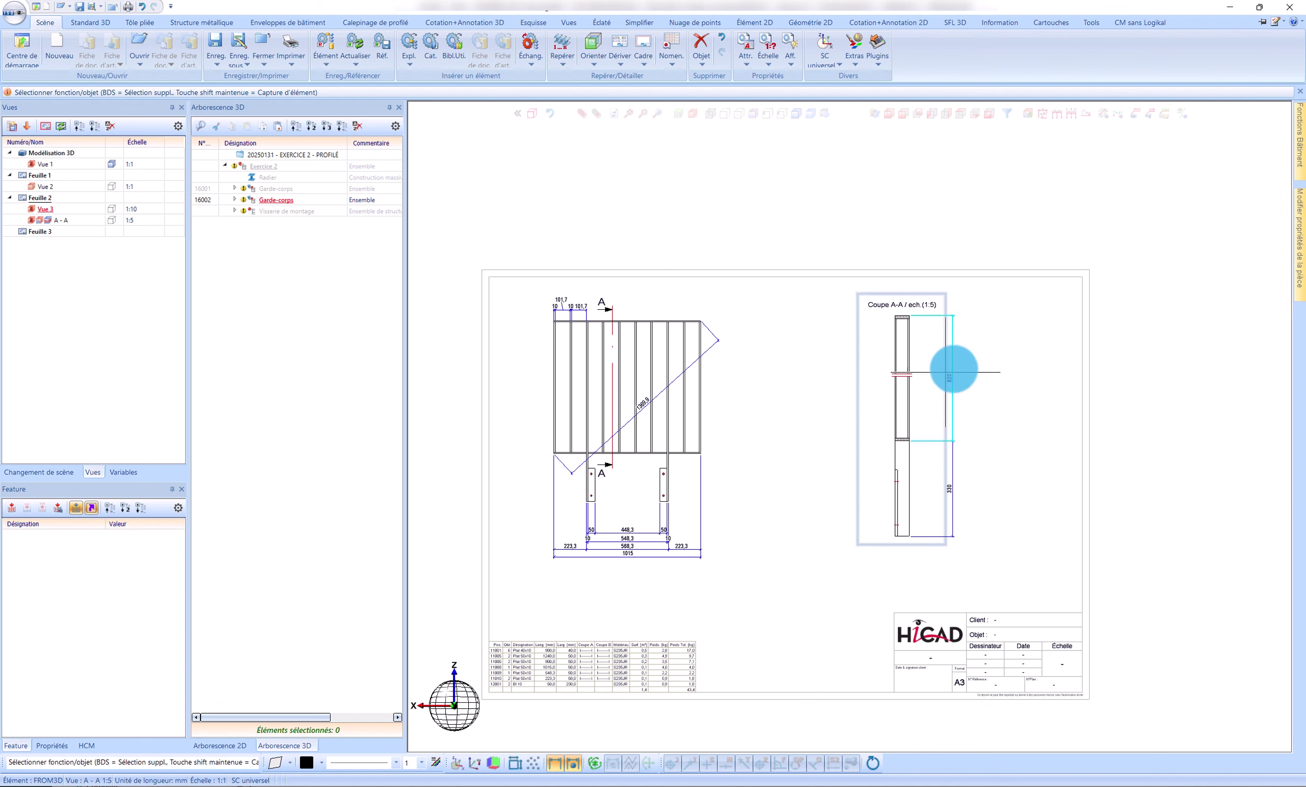